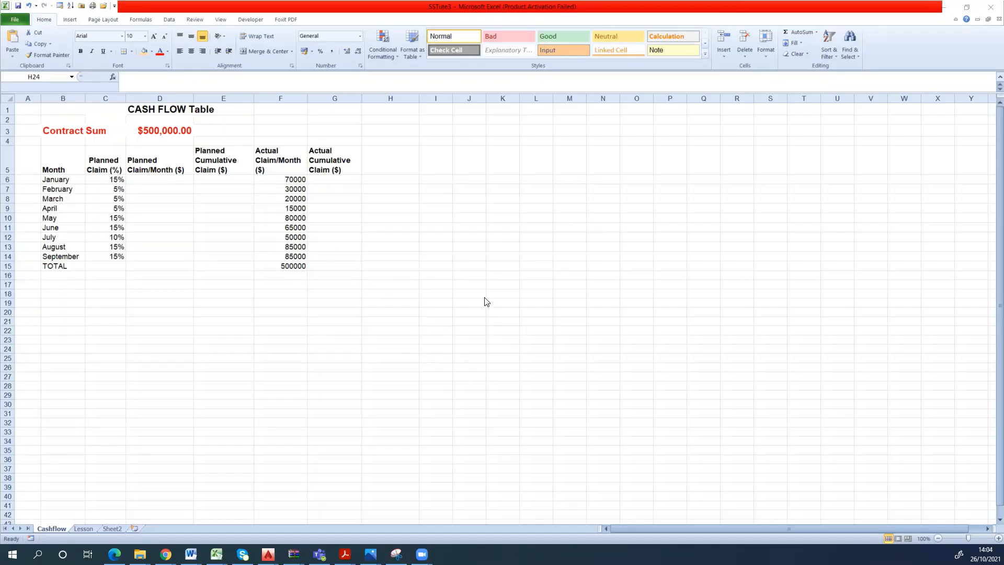
# - Examine the cash flow table's layout, covering the contract sum and the planned and actual claim column headings
pyautogui.click(405, 286)
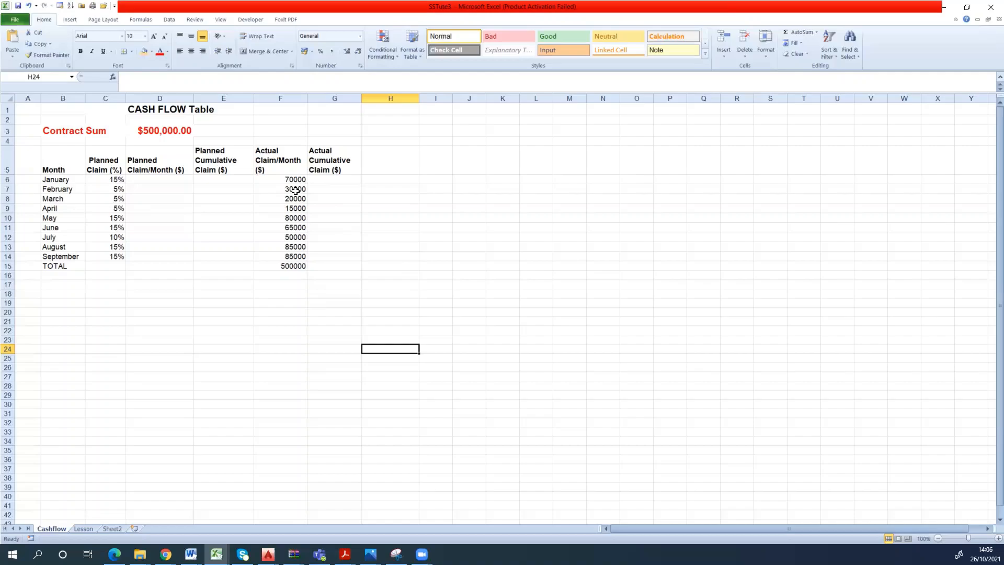
pyautogui.click(74, 170)
pyautogui.moveTo(70, 218); pyautogui.dragTo(69, 227)
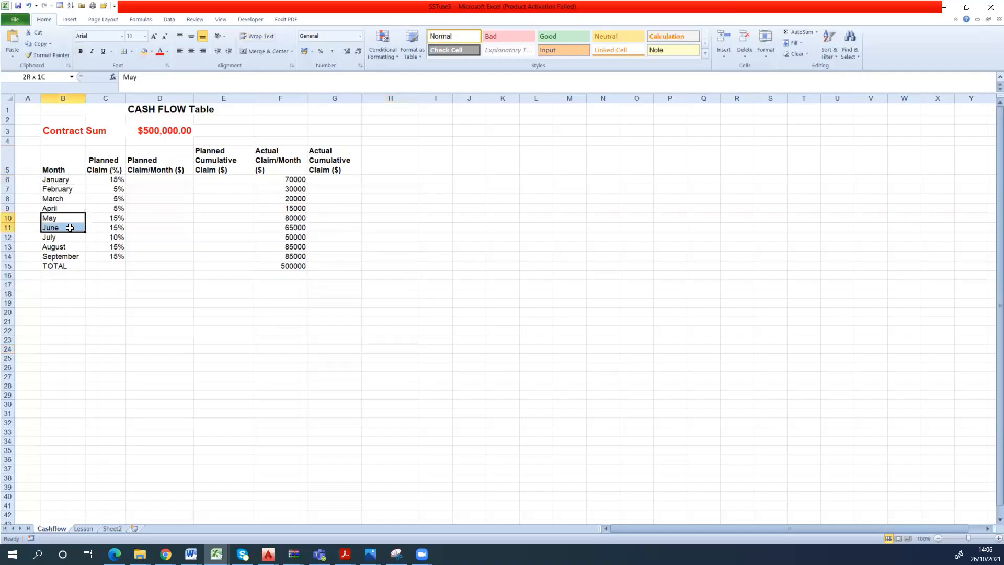
pyautogui.click(69, 228)
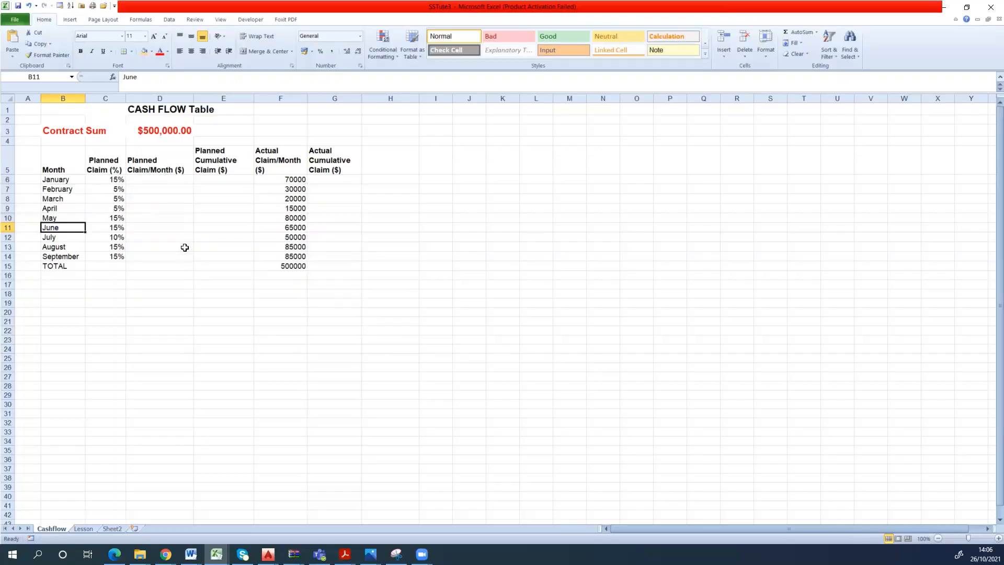
pyautogui.click(230, 171)
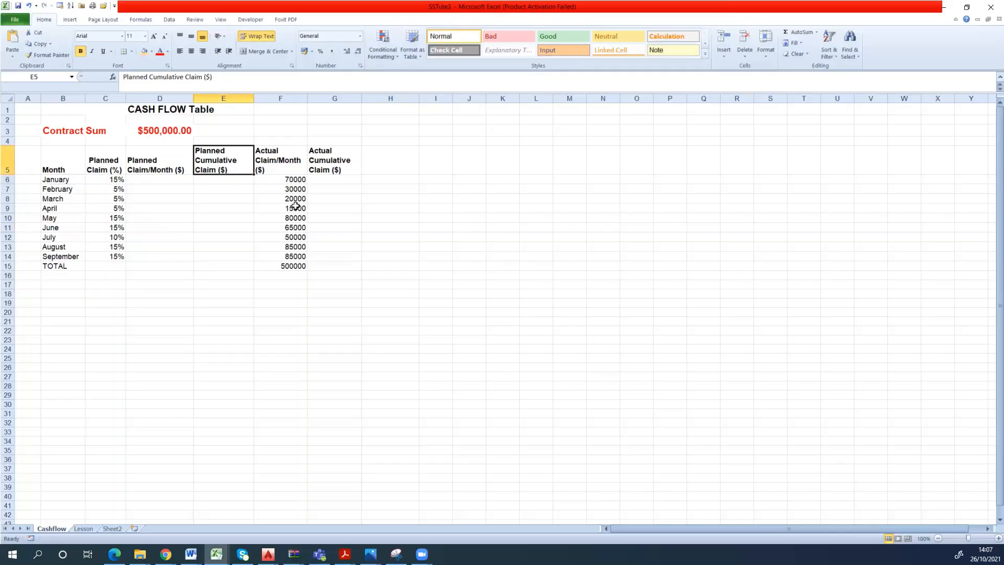
pyautogui.press('Right')
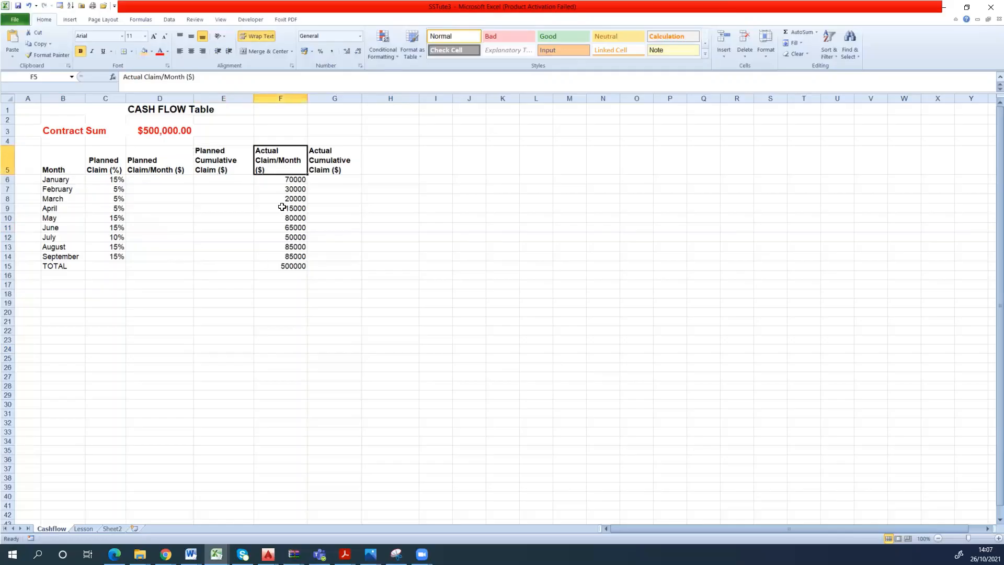
pyautogui.click(312, 168)
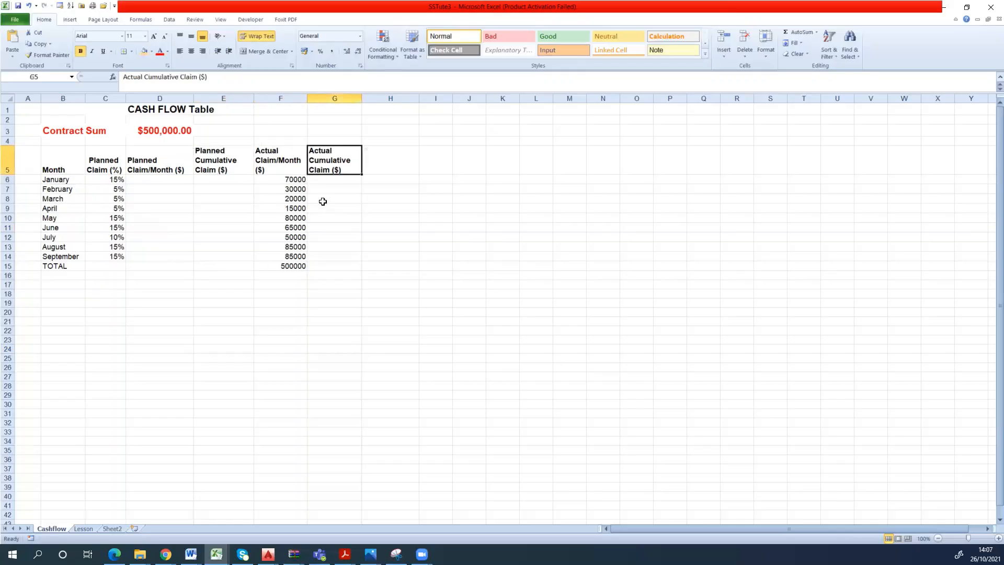
pyautogui.click(183, 133)
pyautogui.click(81, 135)
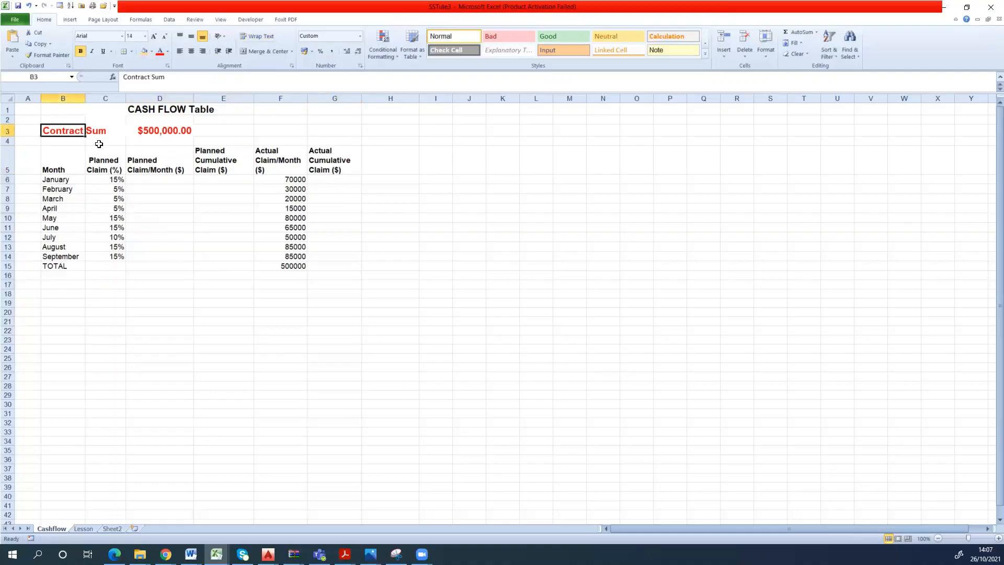
pyautogui.click(153, 135)
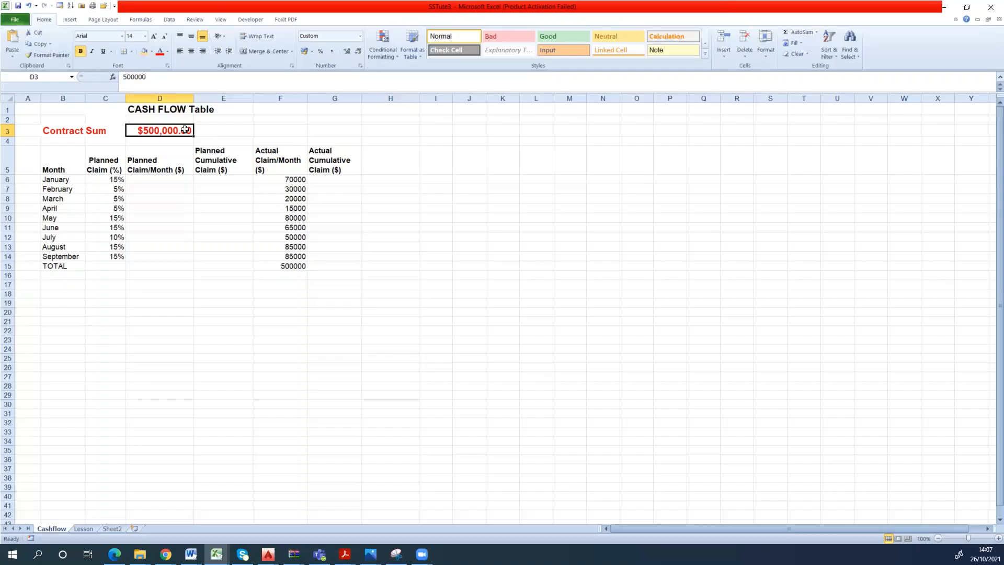
pyautogui.click(241, 219)
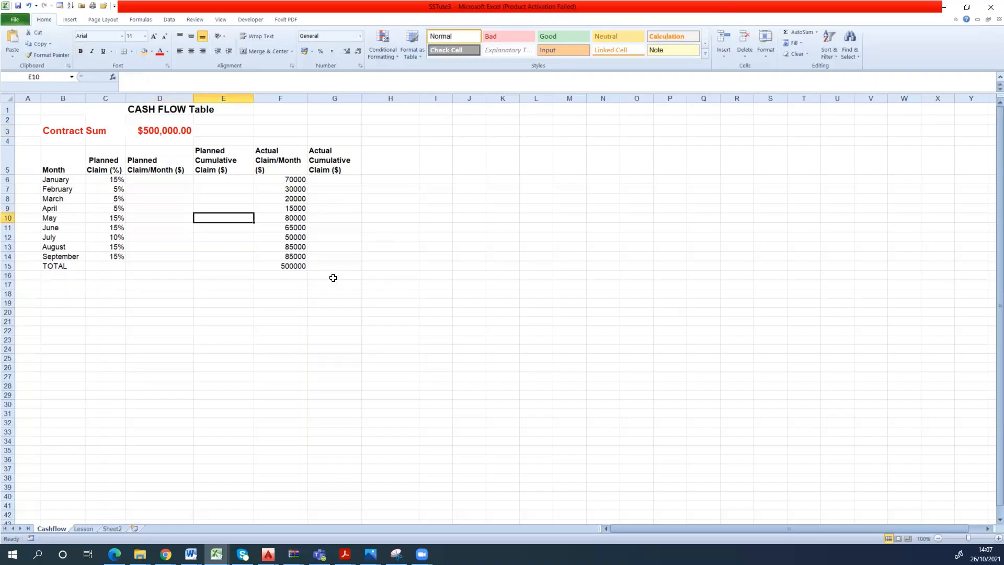
pyautogui.click(187, 174)
pyautogui.doubleClick(233, 161)
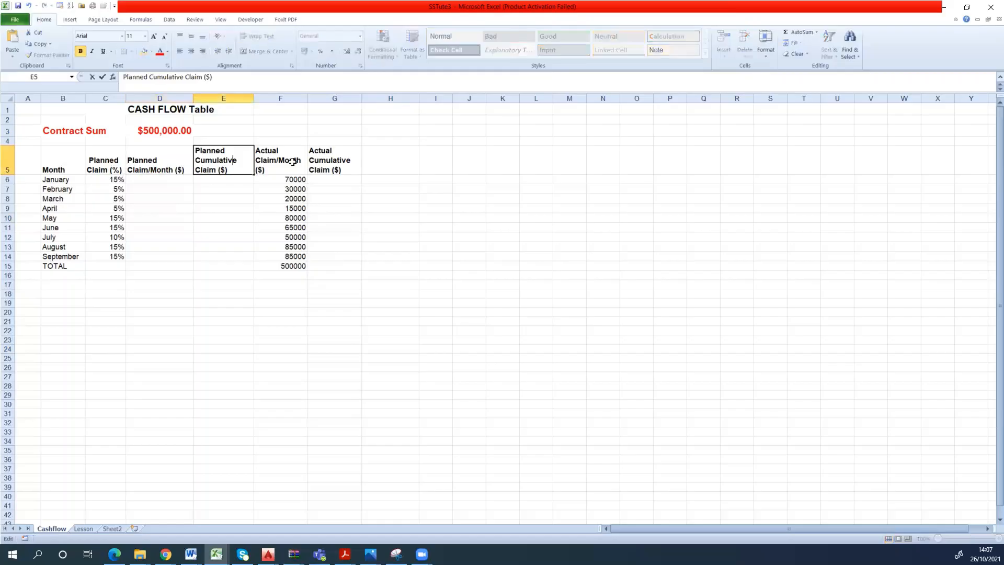
pyautogui.click(292, 161)
pyautogui.click(321, 152)
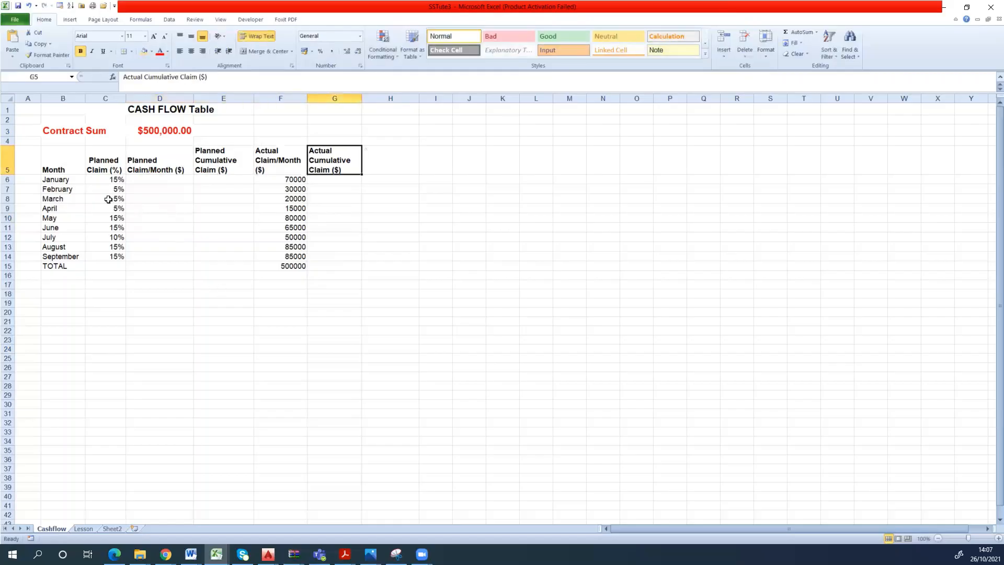
# - Review the months in the Month column and their planned claim percentages
pyautogui.click(59, 156)
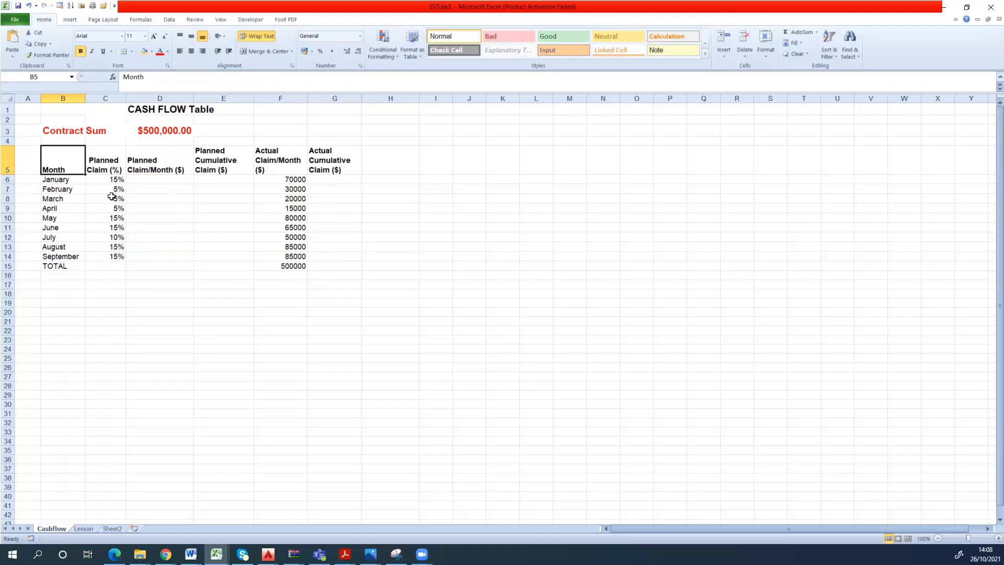
pyautogui.click(70, 183)
pyautogui.click(67, 189)
pyautogui.click(62, 199)
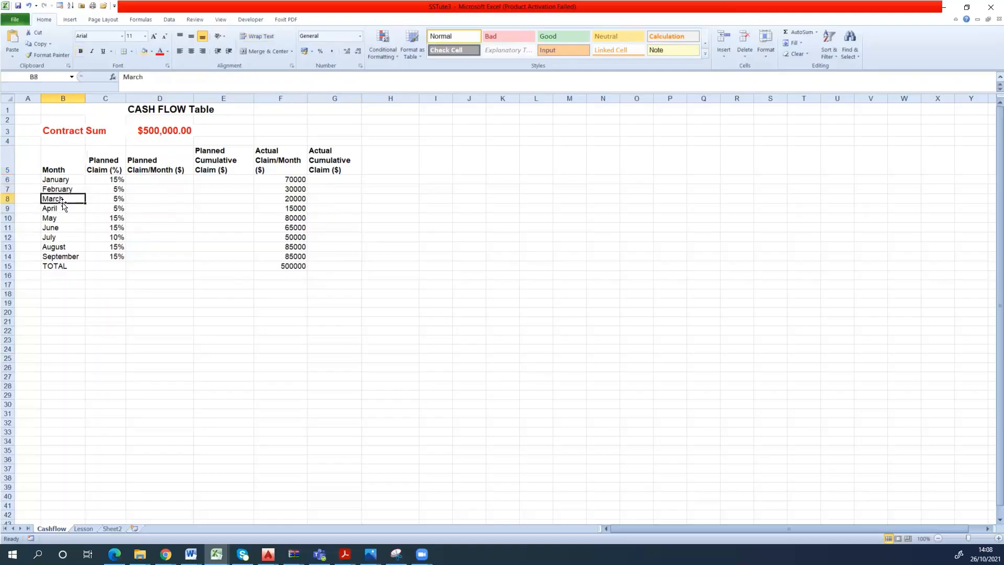
pyautogui.click(59, 208)
pyautogui.click(57, 218)
pyautogui.press('Down')
pyautogui.press('Down')
pyautogui.press('Down')
pyautogui.press('Down')
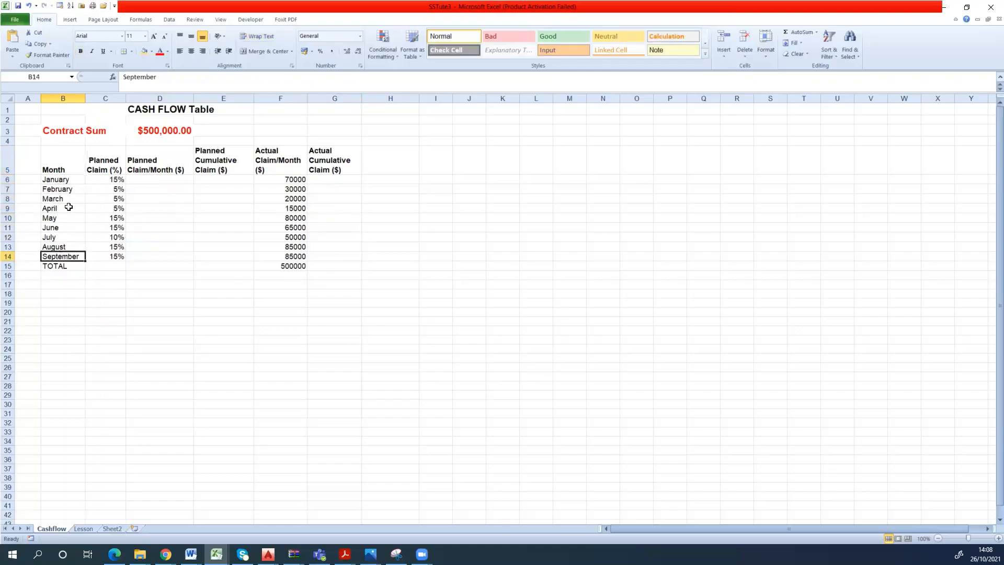
pyautogui.click(76, 182)
pyautogui.click(72, 255)
pyautogui.click(76, 181)
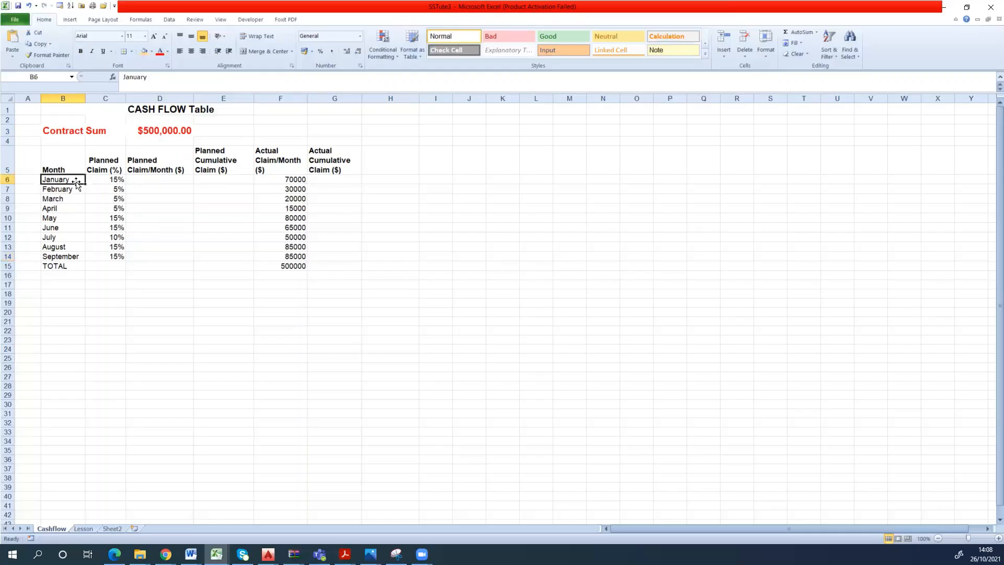
pyautogui.click(107, 181)
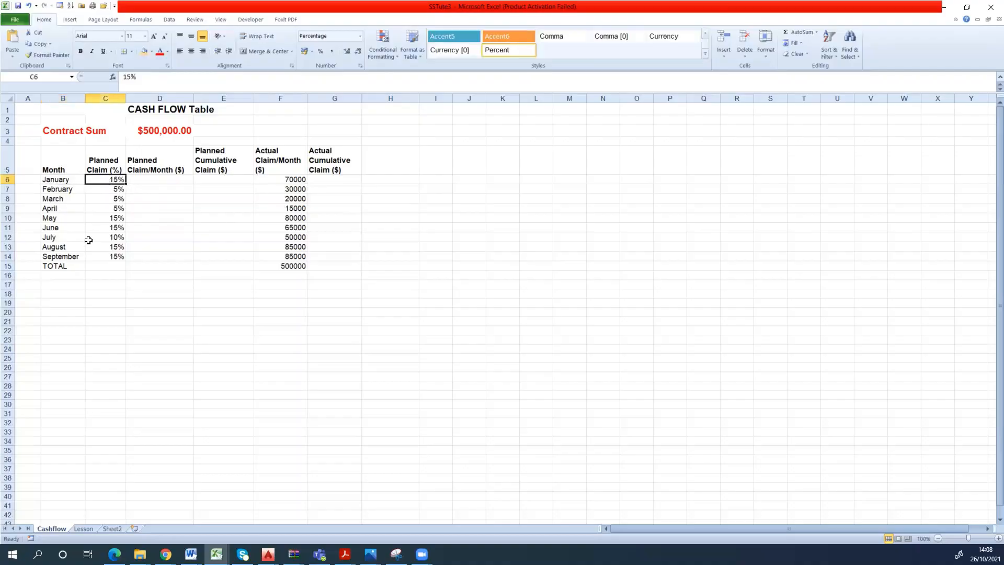
pyautogui.click(118, 190)
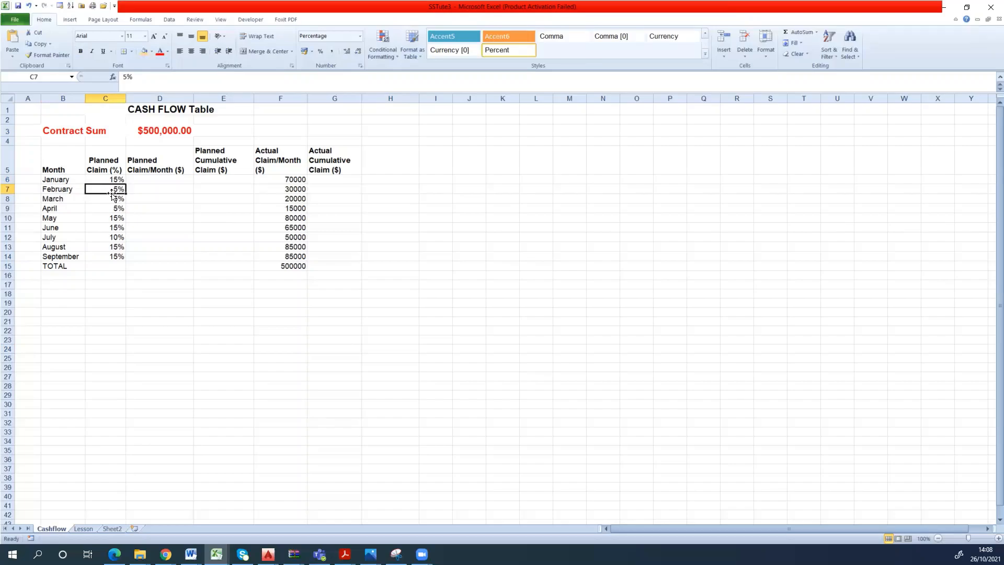
pyautogui.click(97, 200)
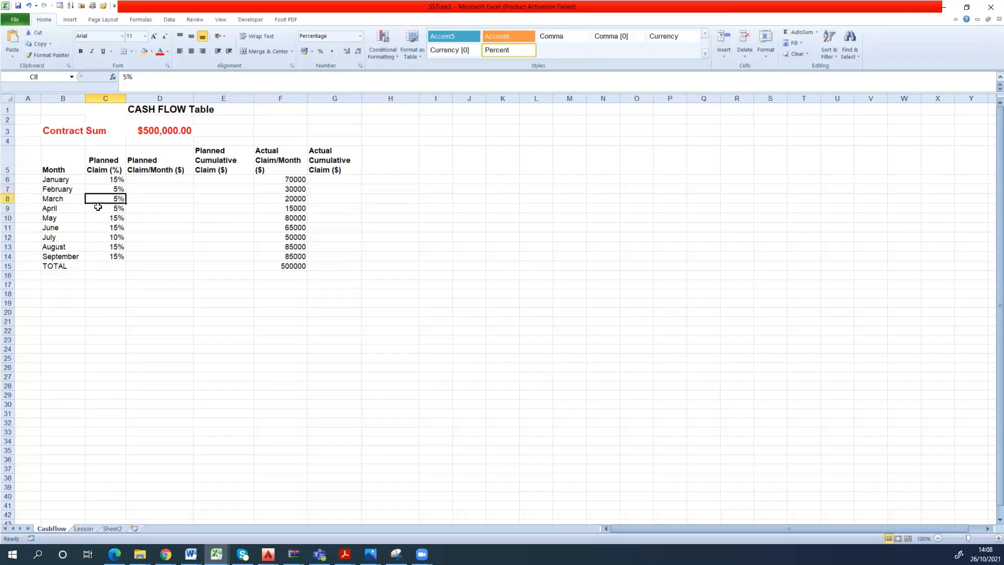
pyautogui.doubleClick(100, 209)
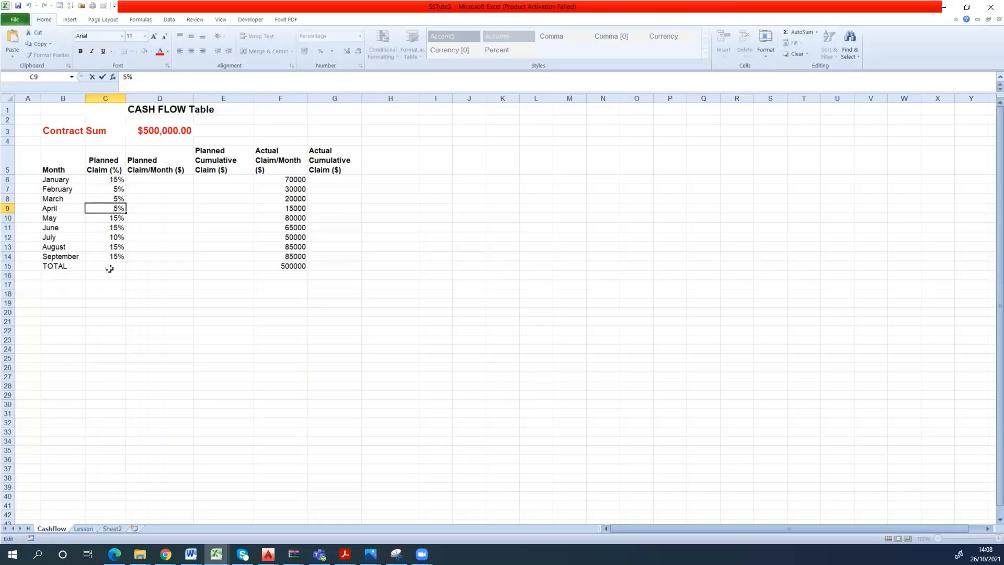
# - Total the planned claim percentages in C15 by applying AutoSum to C6:C14
pyautogui.click(73, 264)
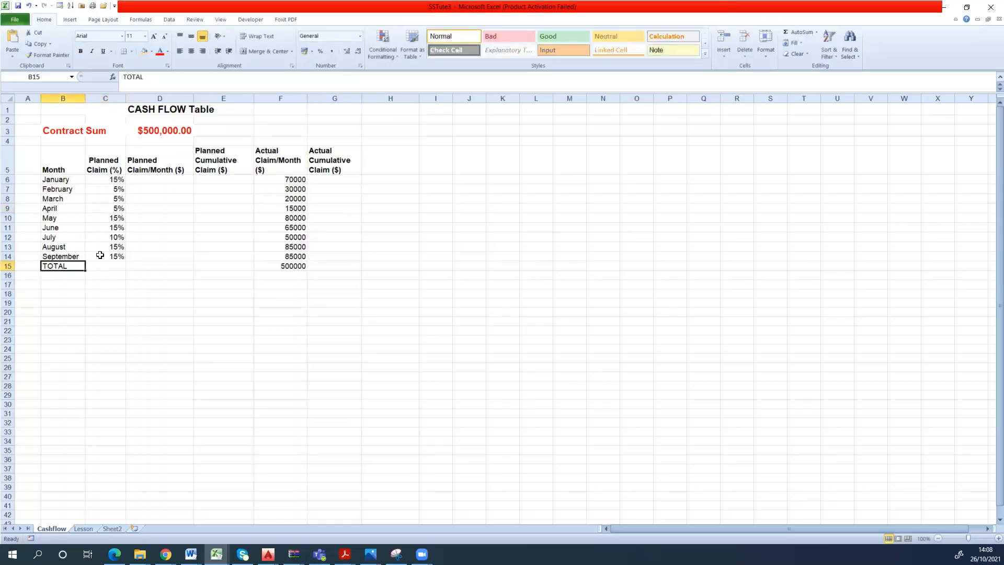
pyautogui.click(99, 256)
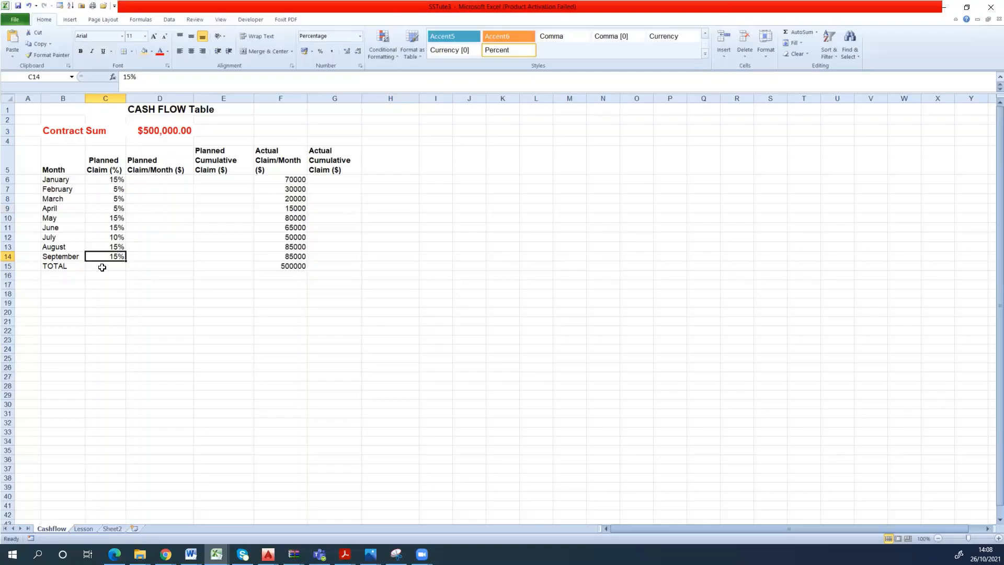
pyautogui.click(113, 269)
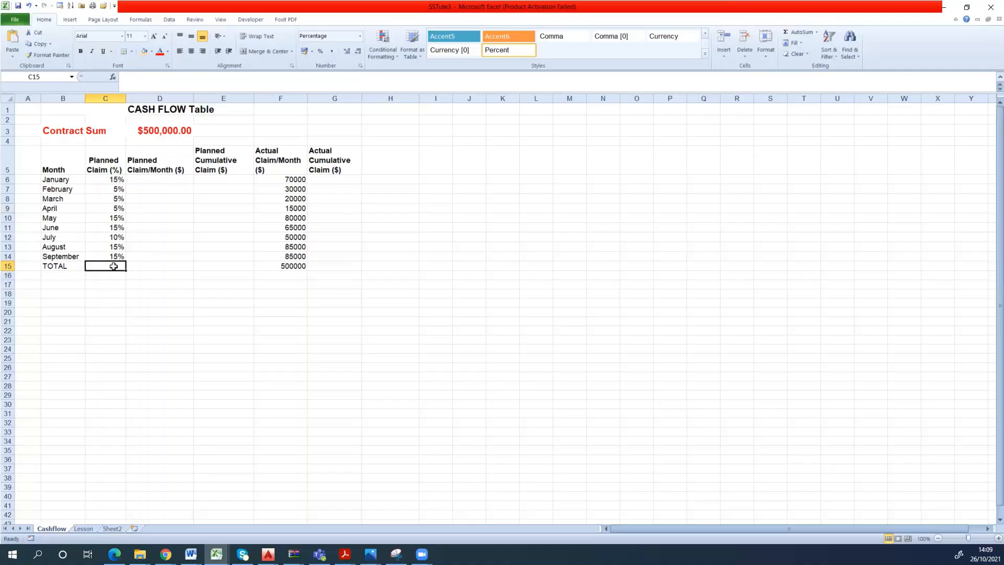
pyautogui.click(186, 257)
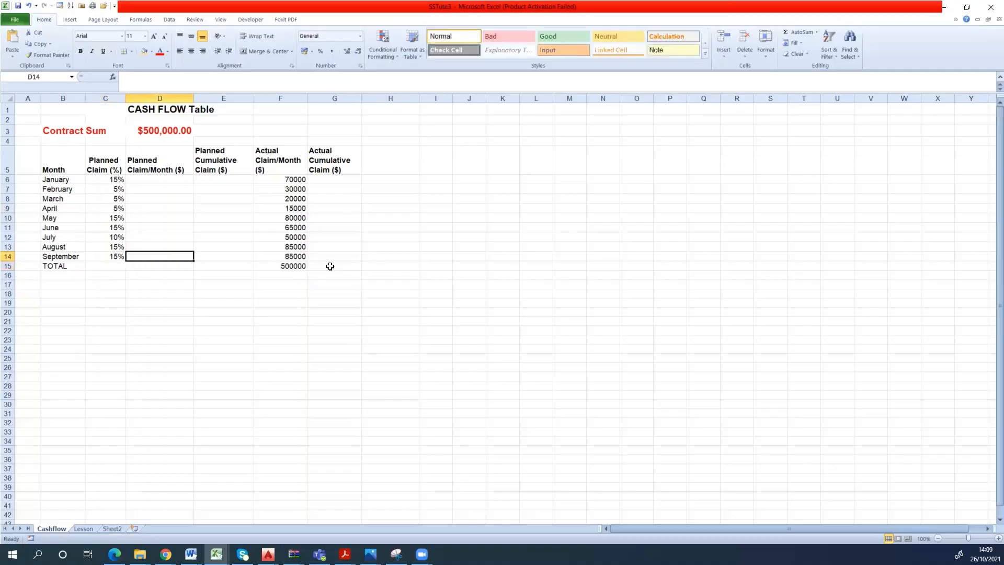
pyautogui.click(119, 265)
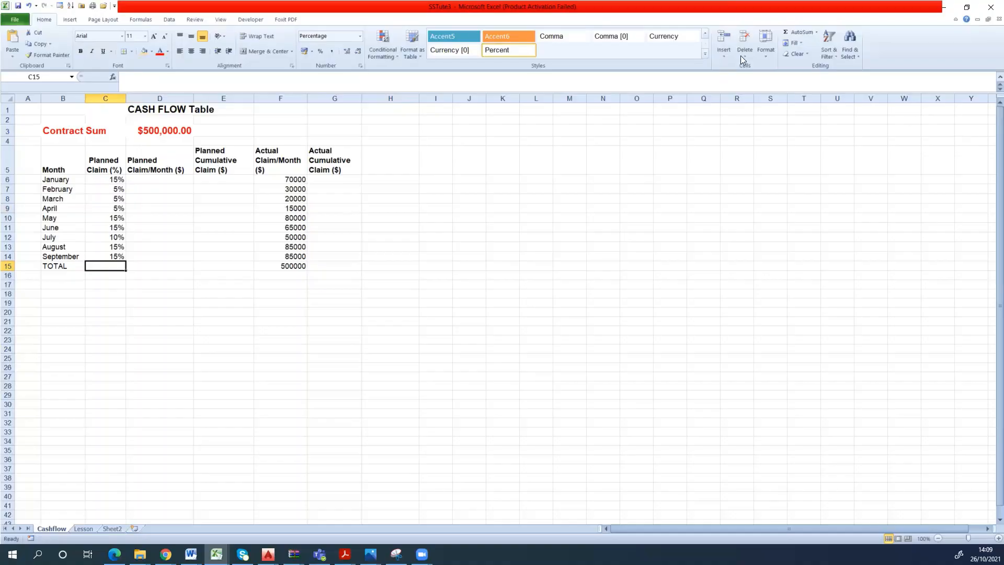
pyautogui.click(817, 33)
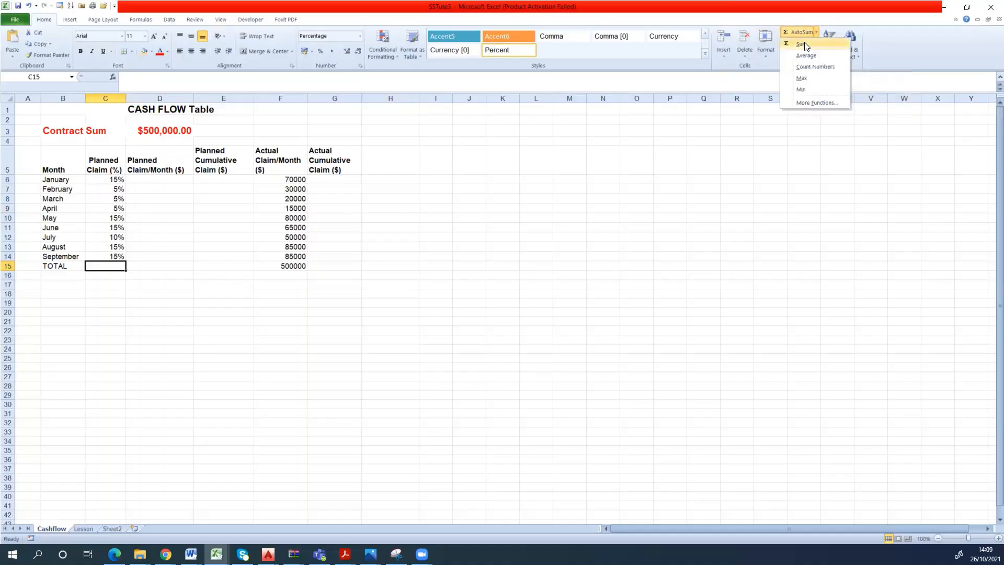
pyautogui.click(804, 45)
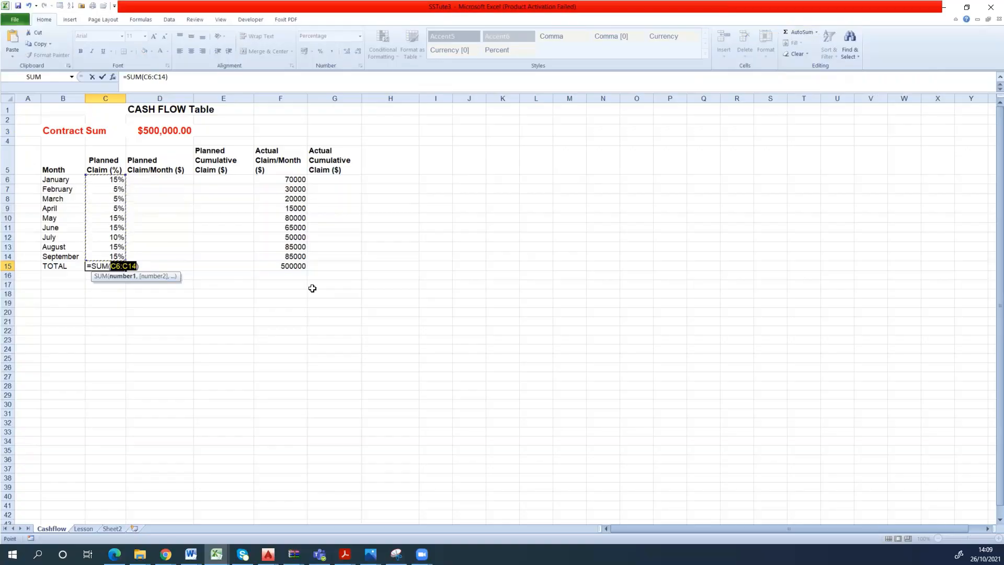
pyautogui.press('Return')
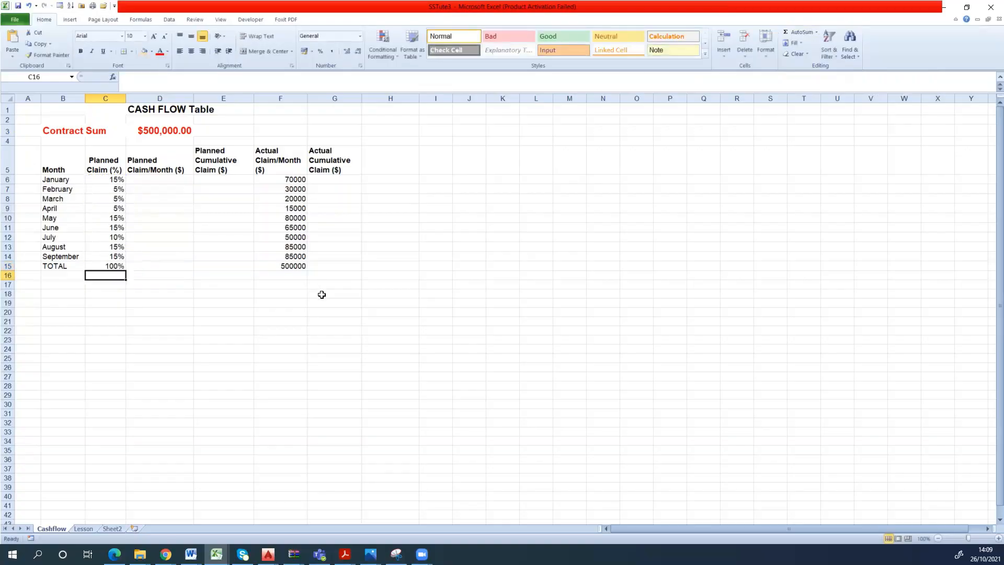
pyautogui.click(96, 266)
pyautogui.click(261, 338)
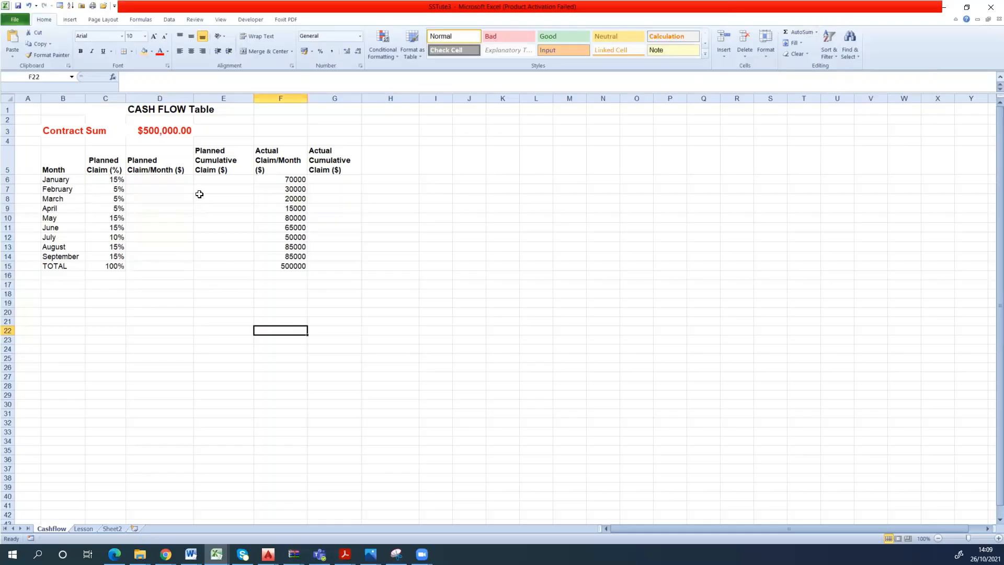
# - Calculate January's planned monthly claim in D6 with the formula =C6*D3
pyautogui.click(166, 181)
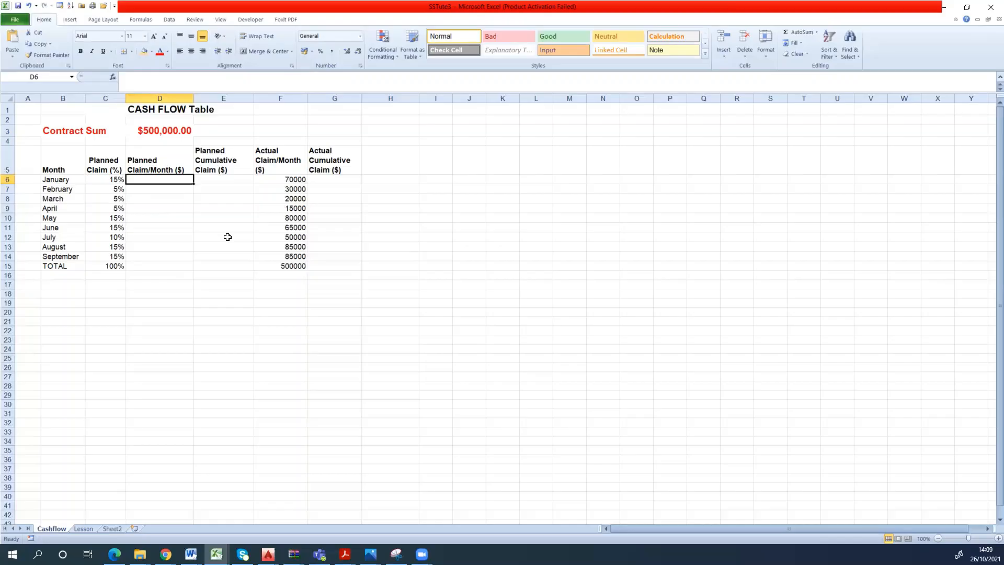
pyautogui.write('=')
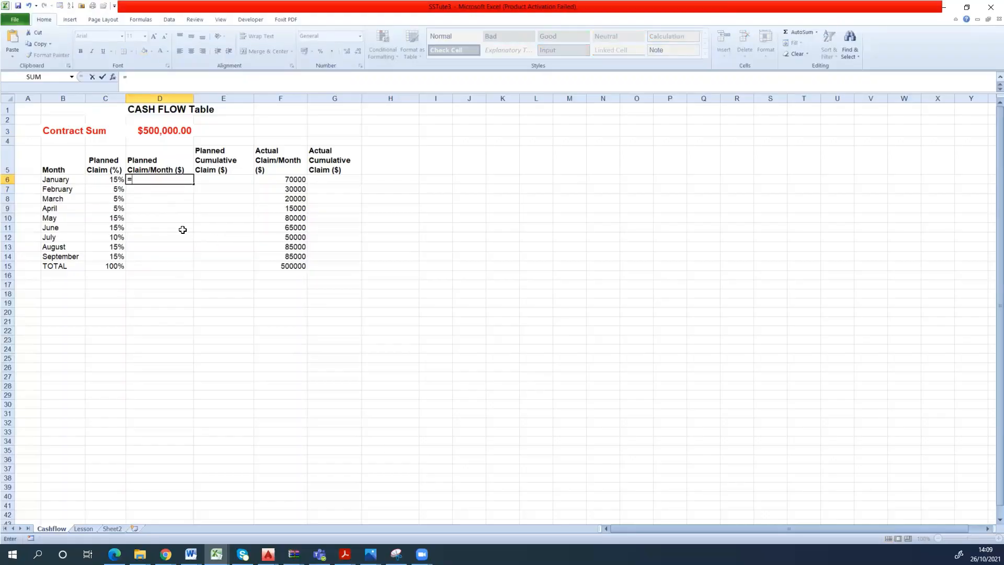
pyautogui.click(94, 182)
pyautogui.write('*')
pyautogui.click(164, 136)
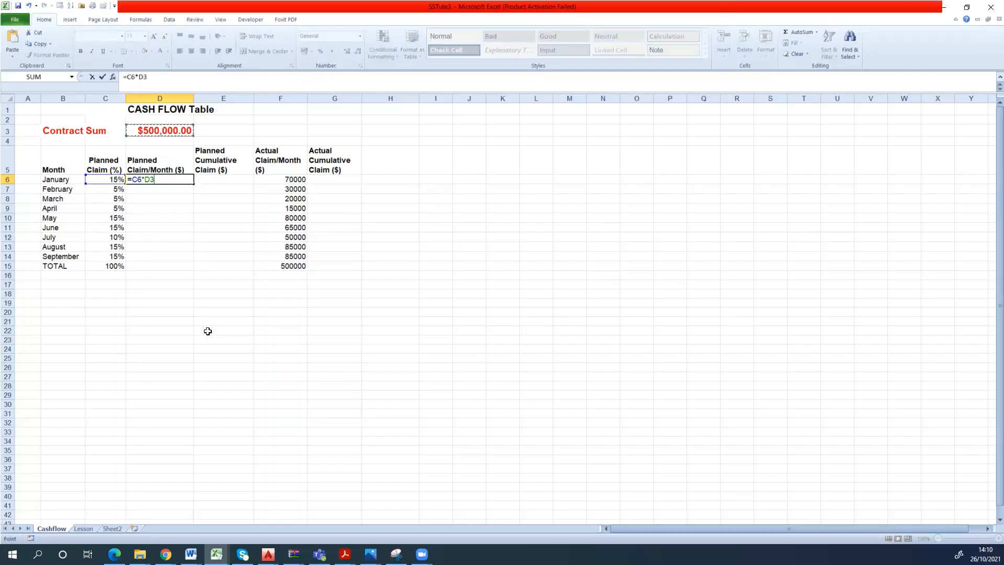
pyautogui.press('Return')
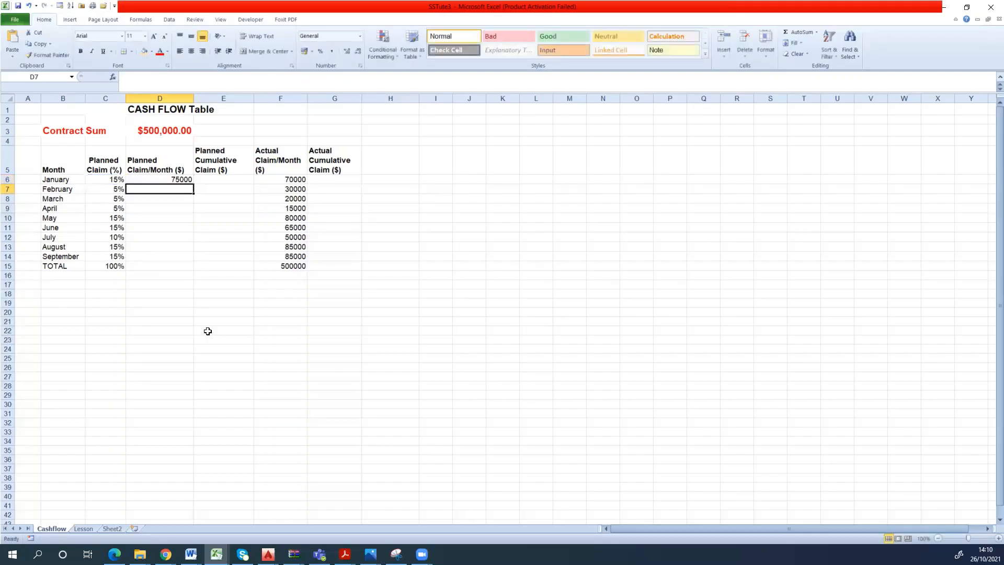
# - Fill the formula in D6 down through September in D14
pyautogui.click(178, 181)
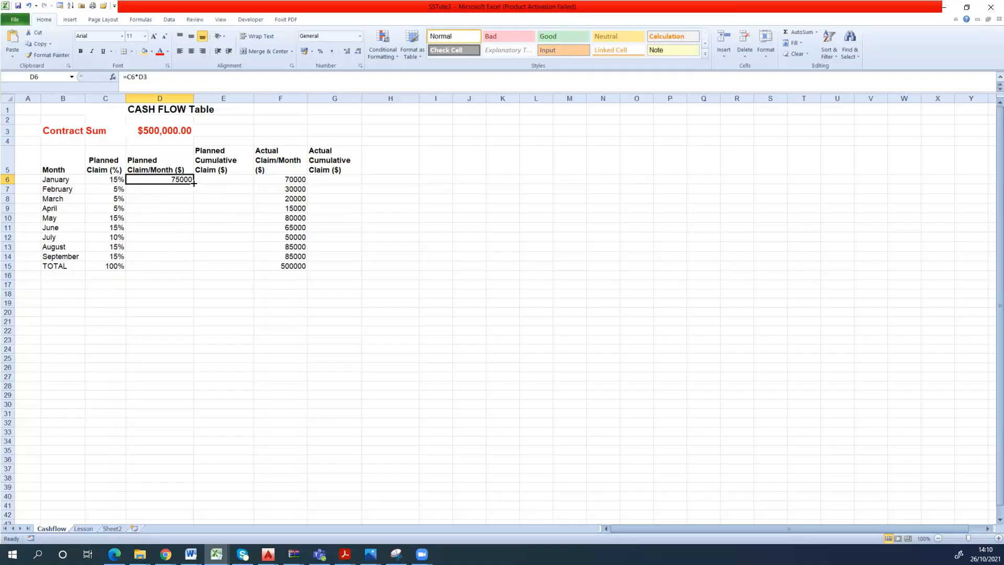
pyautogui.moveTo(193, 182); pyautogui.dragTo(193, 258)
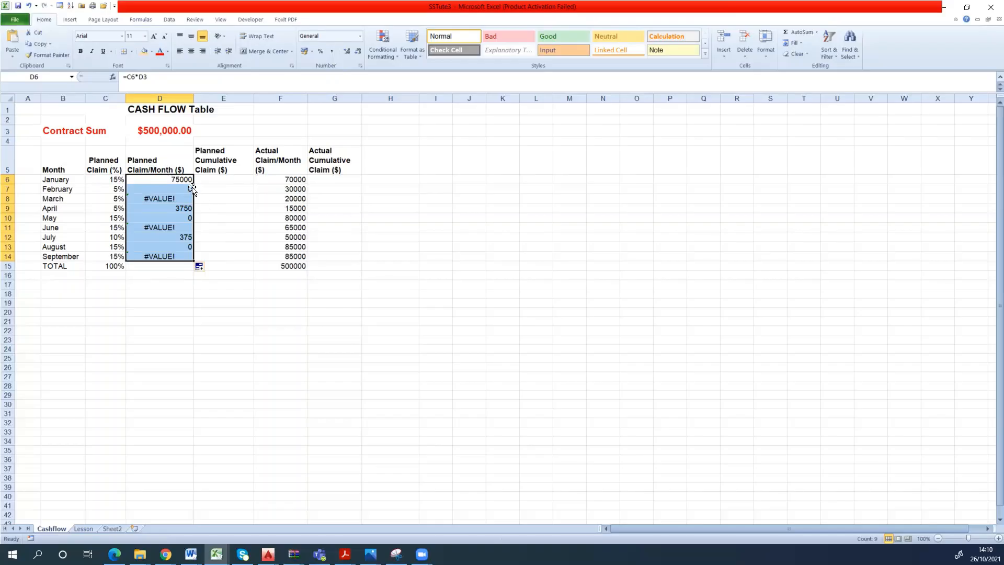
pyautogui.click(193, 183)
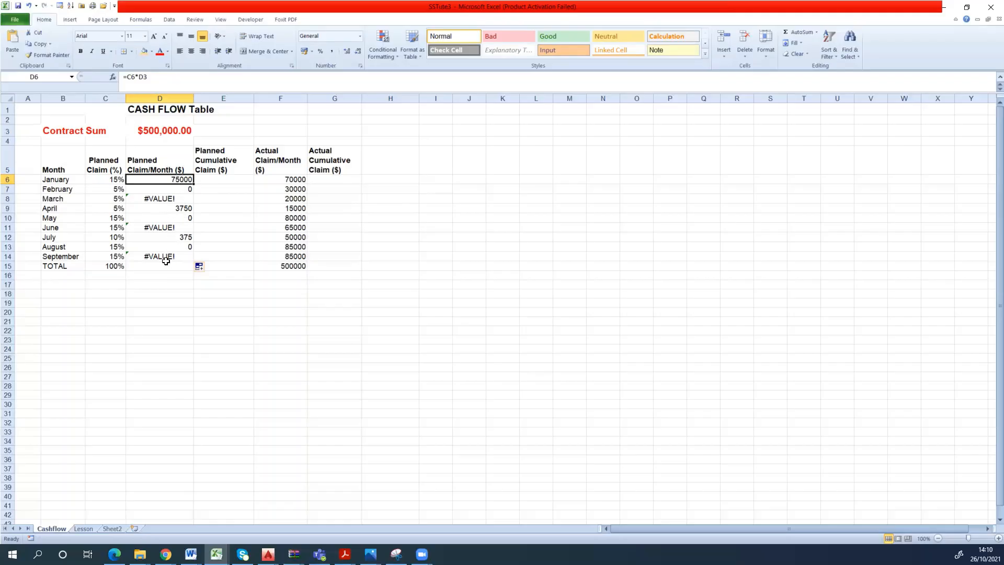
# - Inspect the filled formulas in the Planned Claim/Month column for February through July
pyautogui.click(170, 281)
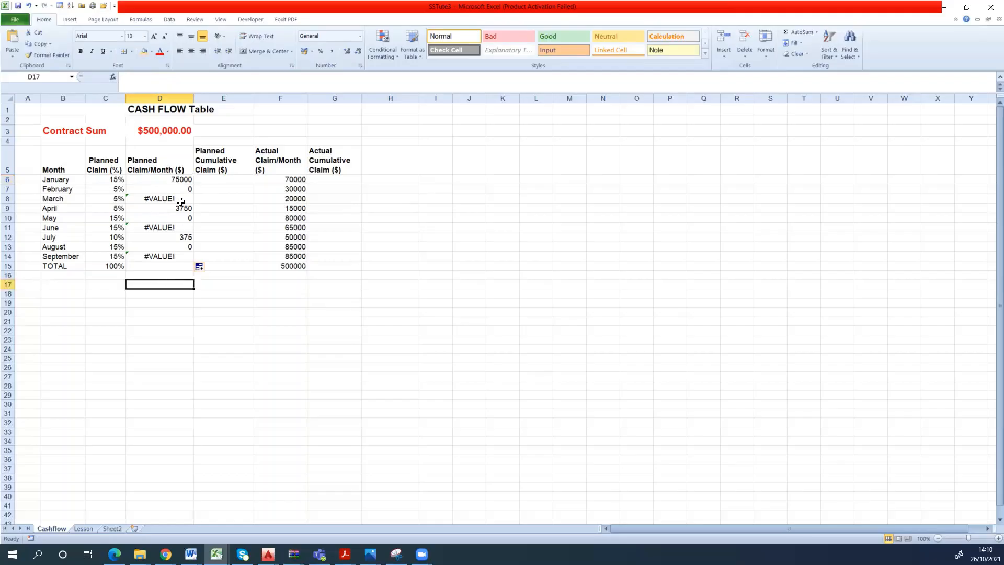
pyautogui.click(180, 200)
pyautogui.click(180, 191)
pyautogui.click(179, 210)
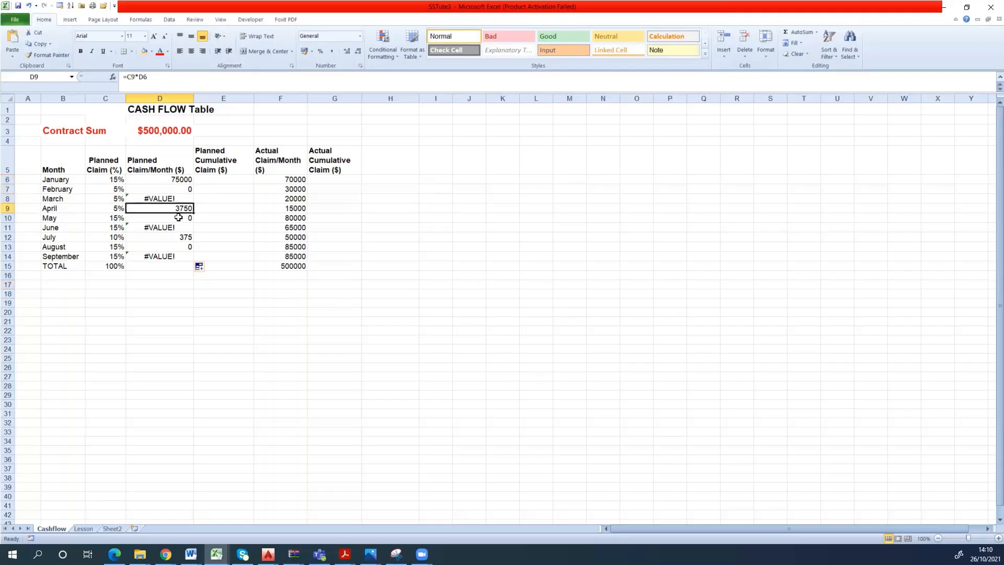
pyautogui.click(175, 227)
pyautogui.doubleClick(171, 237)
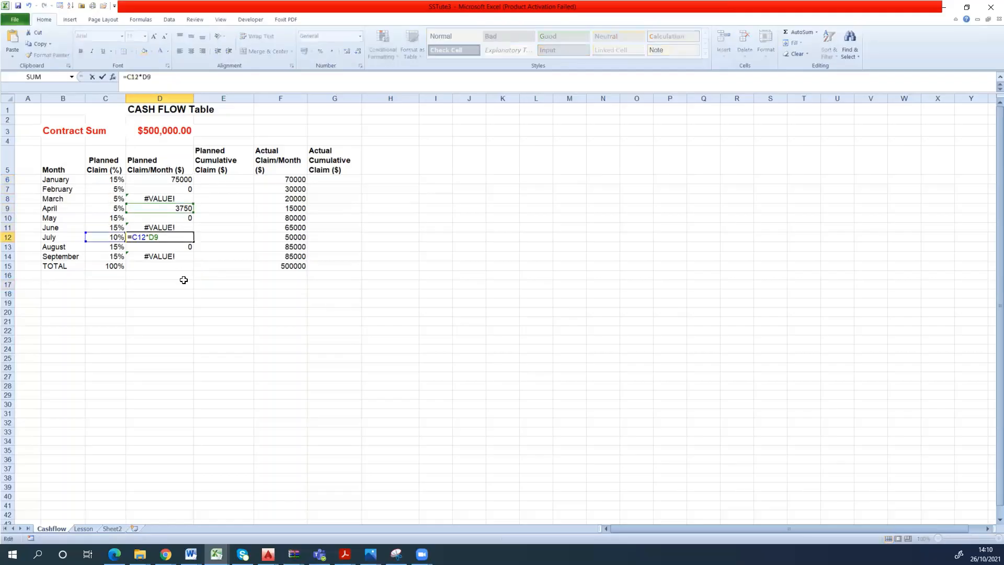
pyautogui.click(175, 266)
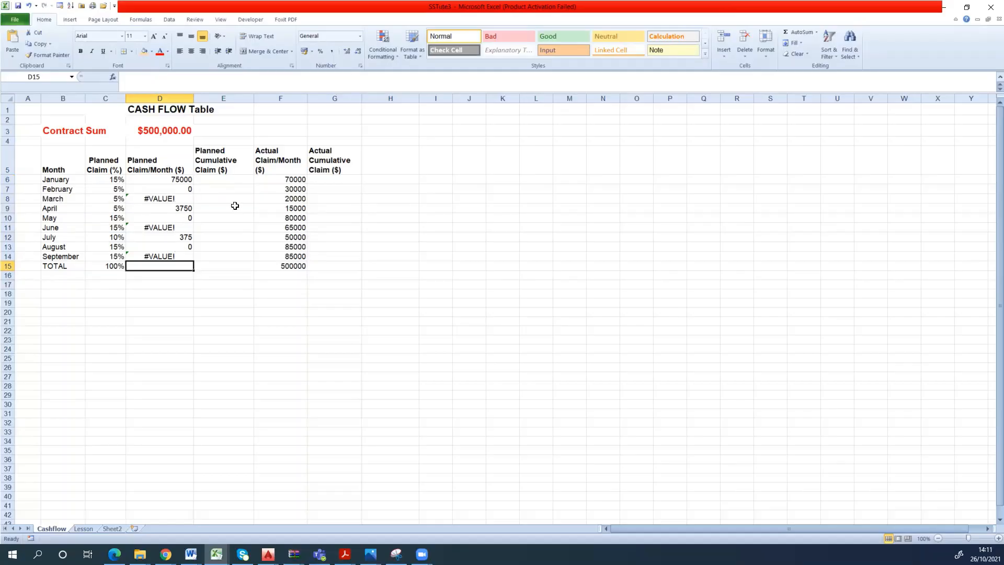
# - Compare the January and February planned claim formulas with the cells D3 and D4 they refer to
pyautogui.click(167, 179)
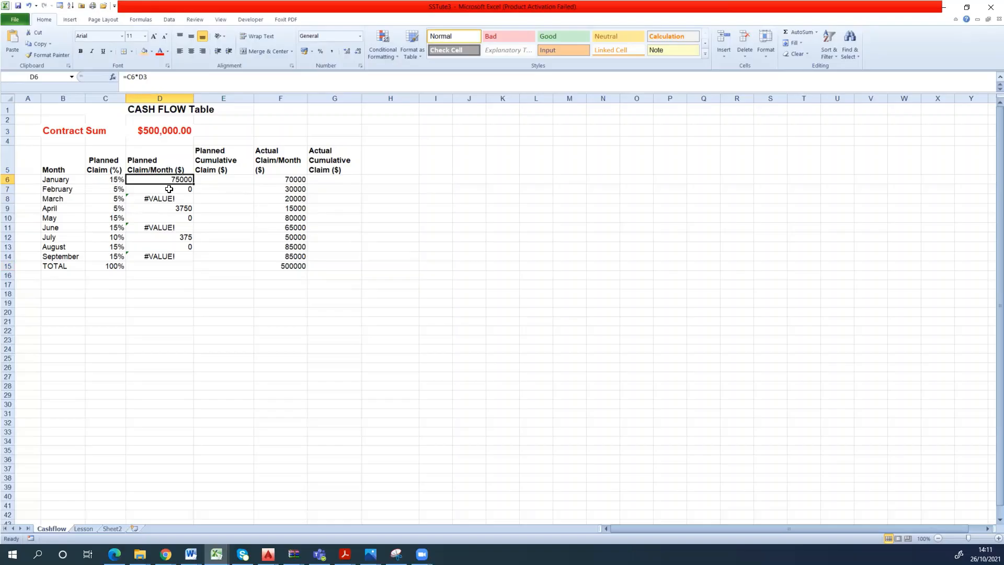
pyautogui.press('Down')
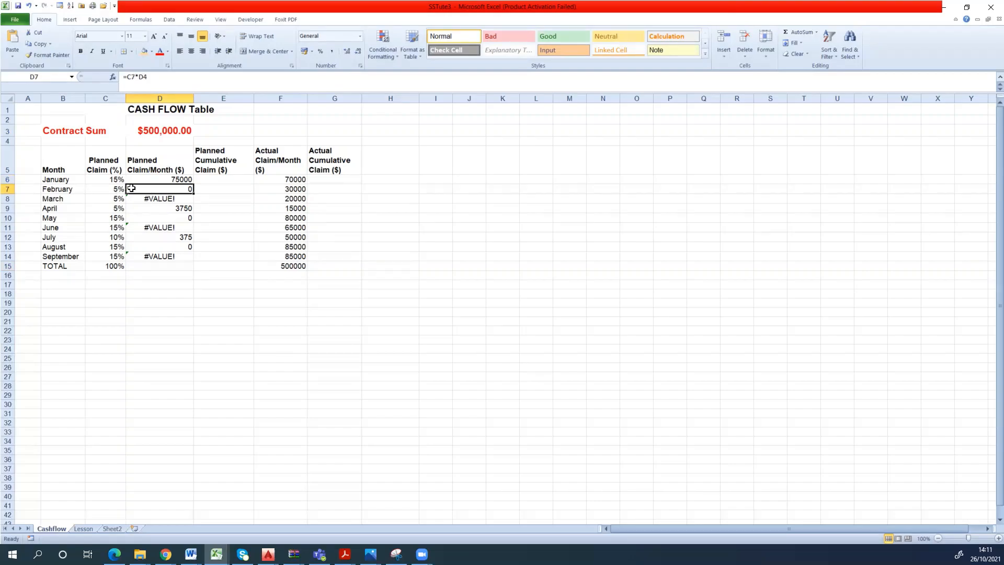
pyautogui.doubleClick(169, 143)
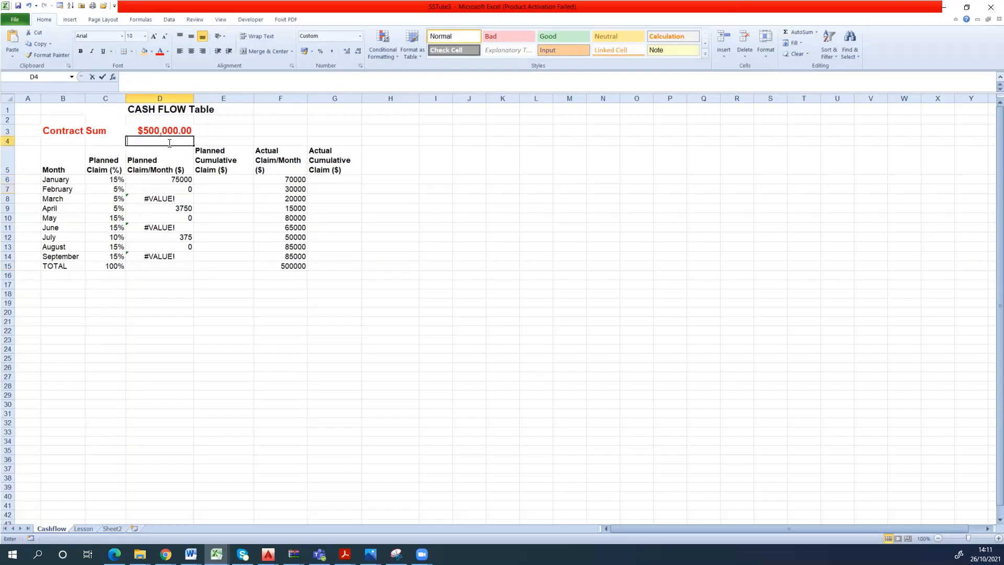
pyautogui.press('Return')
pyautogui.click(155, 189)
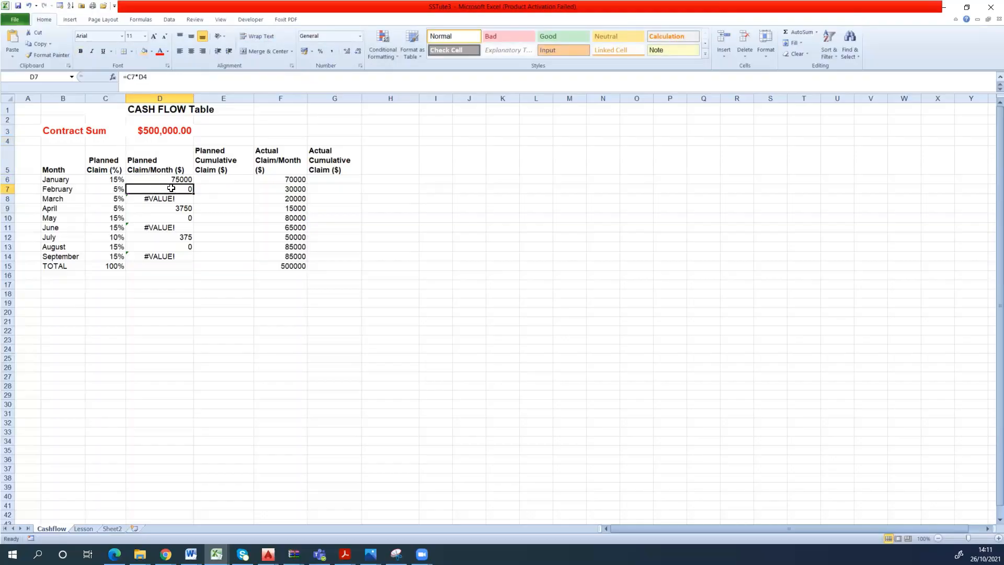
pyautogui.doubleClick(159, 131)
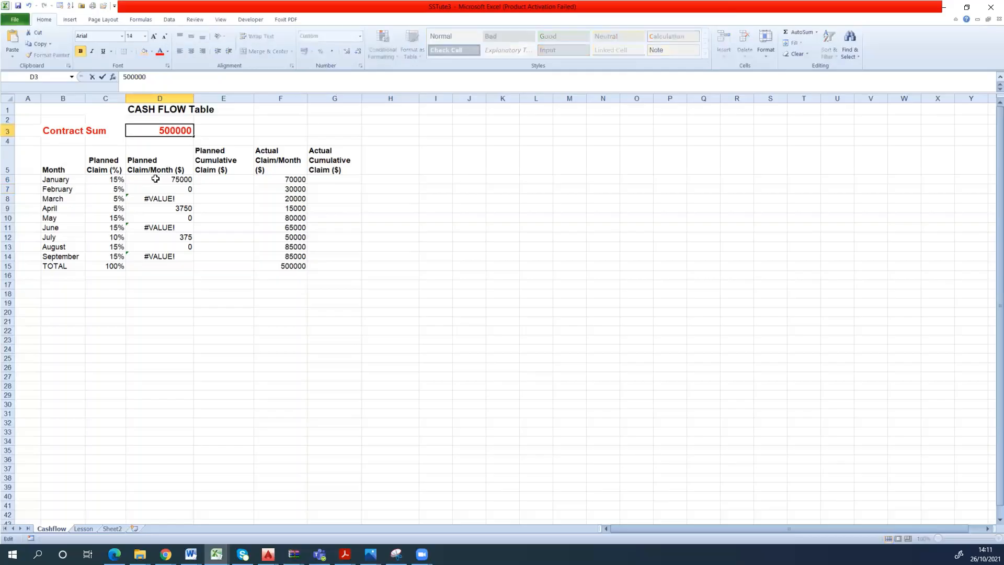
# - Point February's planned claim formula in D7 at the contract sum, making it =C7*D3
pyautogui.click(167, 188)
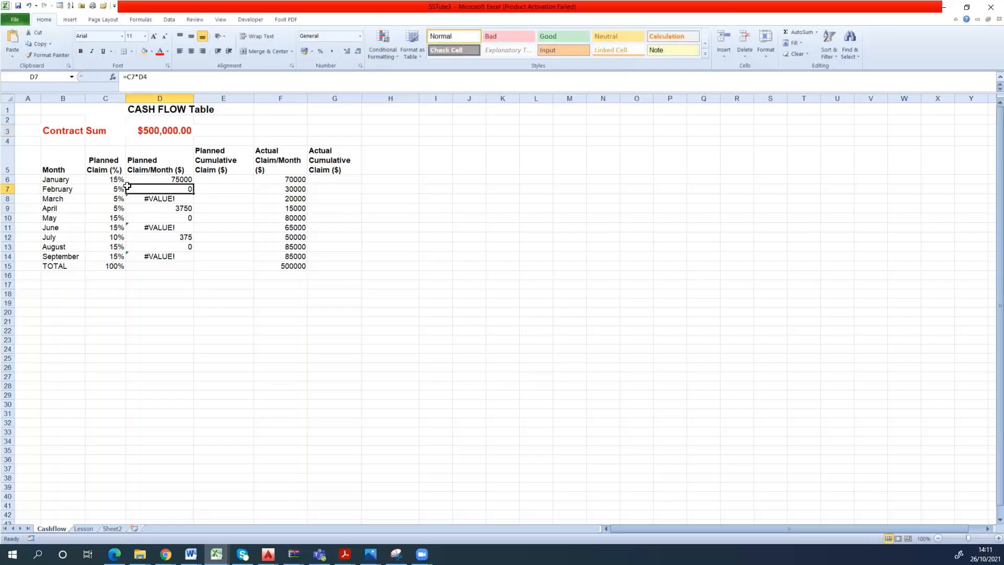
pyautogui.doubleClick(139, 77)
pyautogui.click(167, 130)
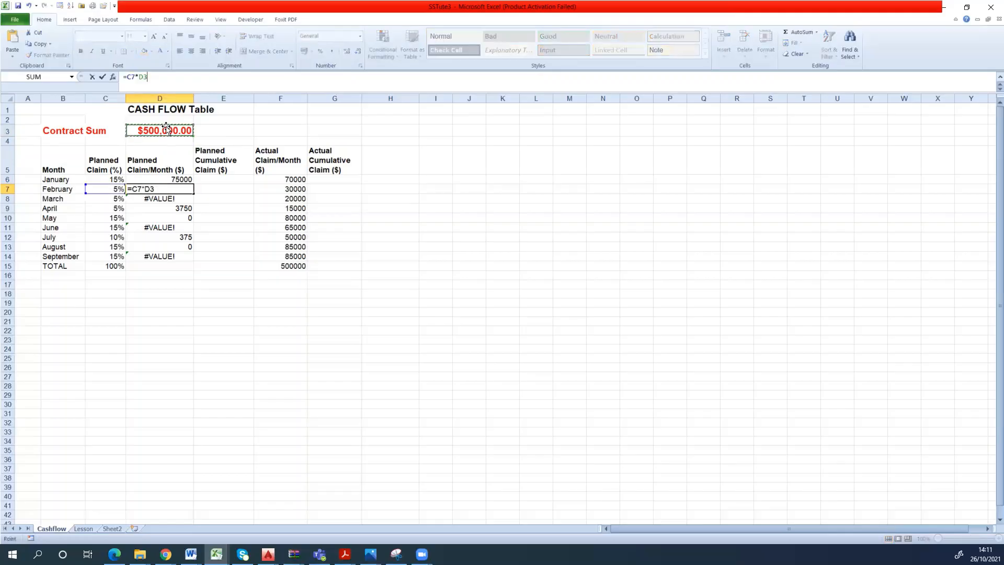
pyautogui.press('Return')
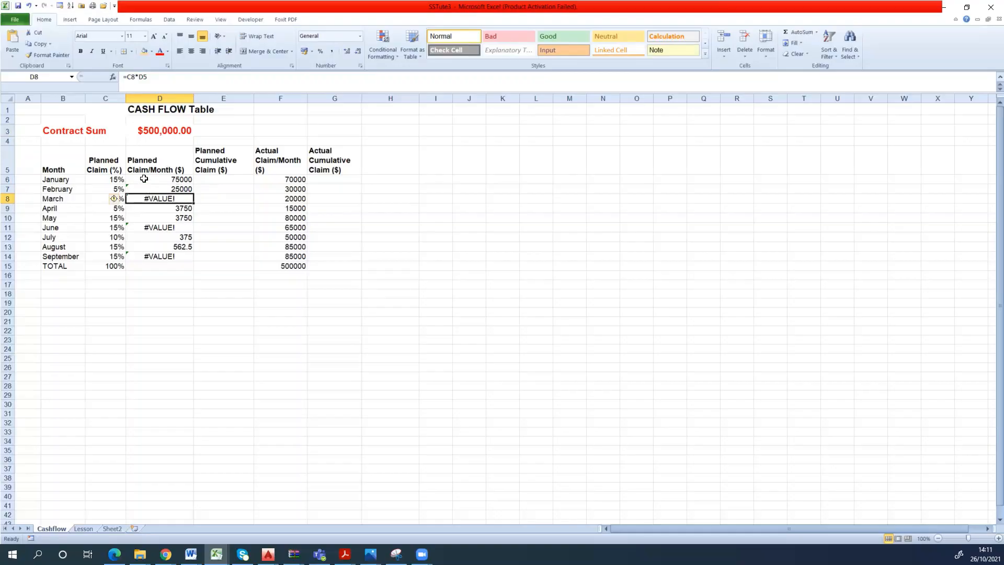
# - Examine which cells the planned claim formulas from February to July multiply by, compared with the contract sum cell
pyautogui.click(185, 189)
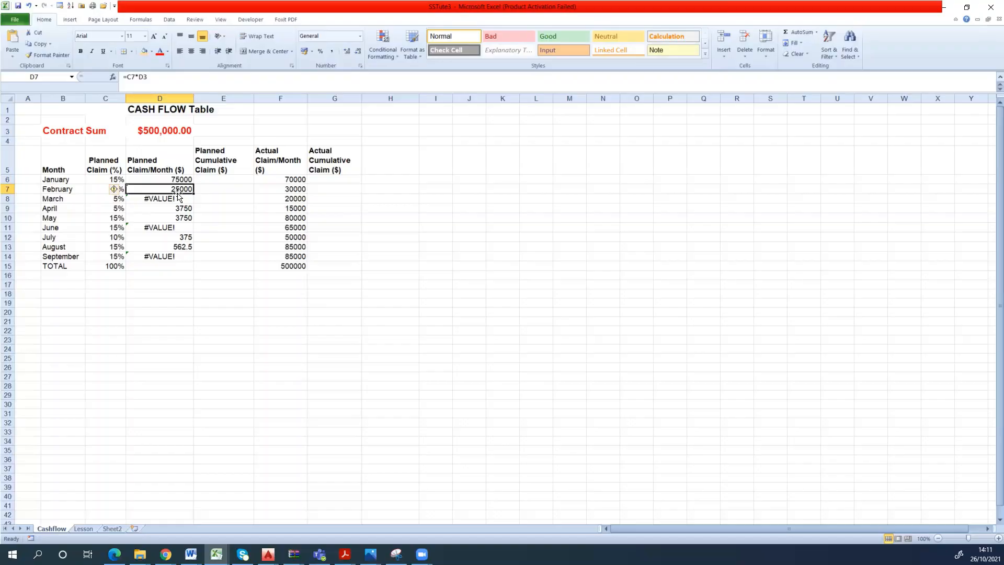
pyautogui.click(180, 199)
pyautogui.click(183, 219)
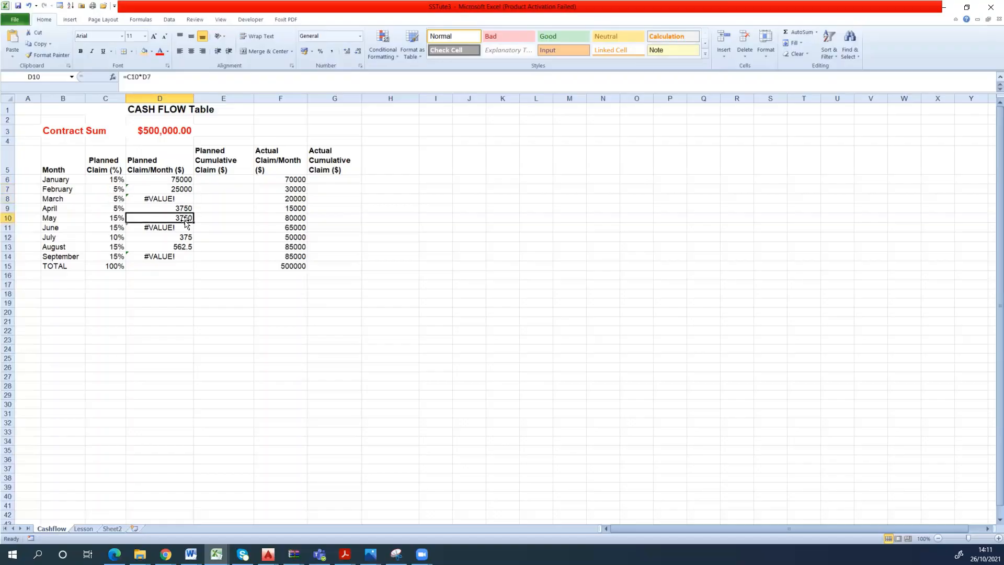
pyautogui.click(178, 229)
pyautogui.click(173, 238)
pyautogui.click(175, 199)
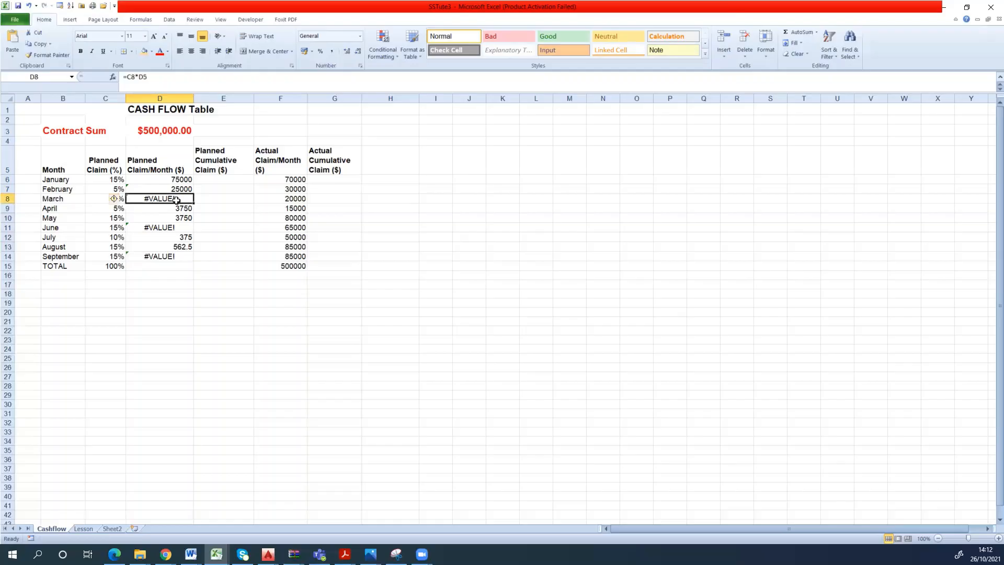
pyautogui.click(174, 209)
pyautogui.click(173, 215)
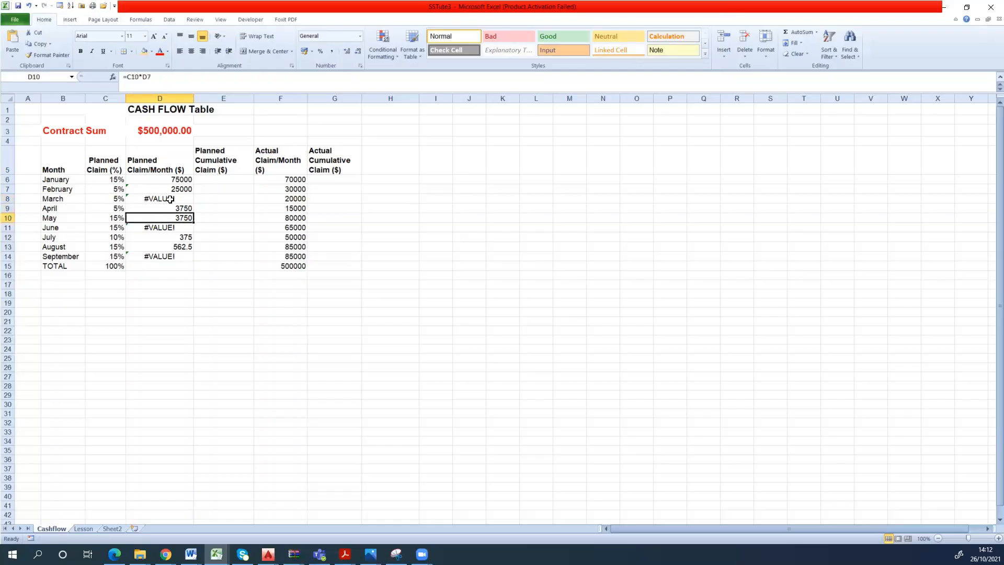
pyautogui.click(174, 199)
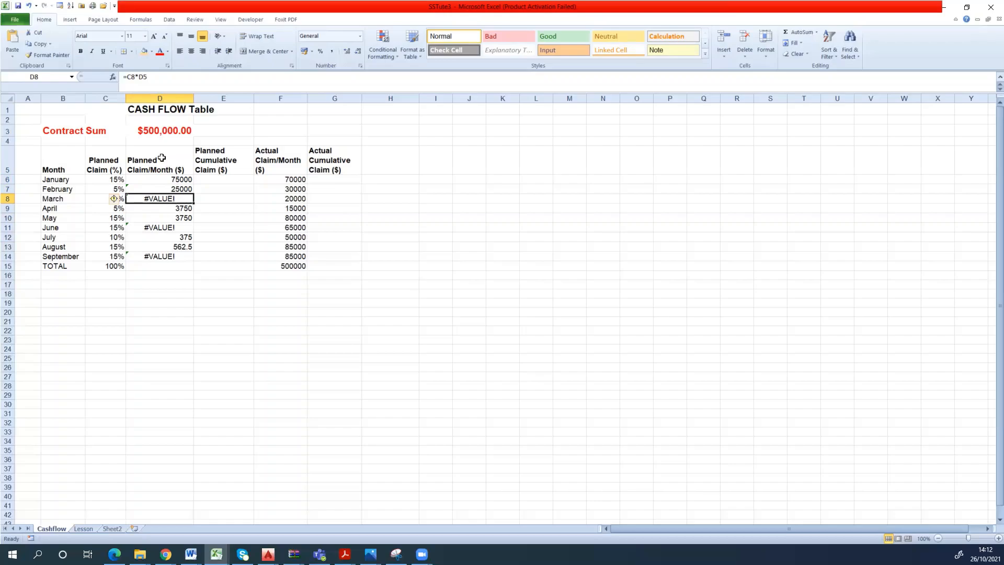
pyautogui.click(160, 131)
pyautogui.click(166, 199)
# - Make the contract sum reference absolute in January's planned claim formula in D6, giving =C6*$D$3
pyautogui.click(175, 181)
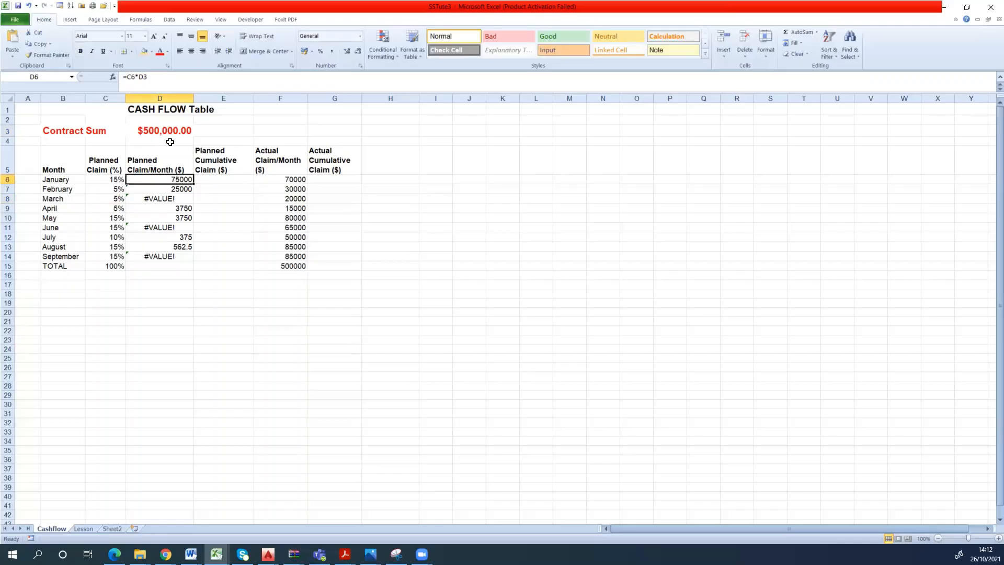
pyautogui.click(148, 85)
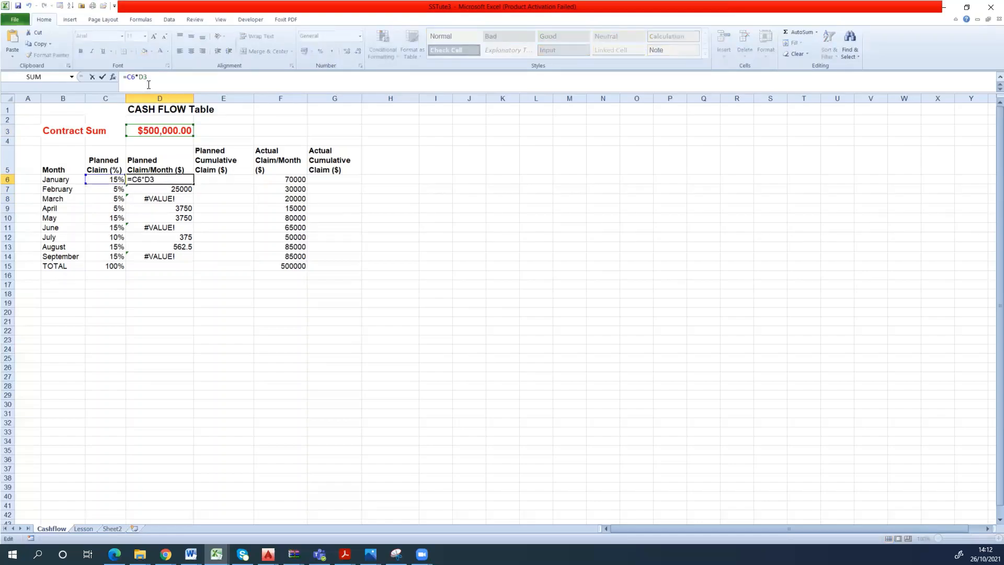
pyautogui.write('$')
pyautogui.click(139, 76)
pyautogui.write('$')
pyautogui.press('Return')
# - Fill the absolute-reference formula from D6 down through September in D14 and check February's copy
pyautogui.click(182, 181)
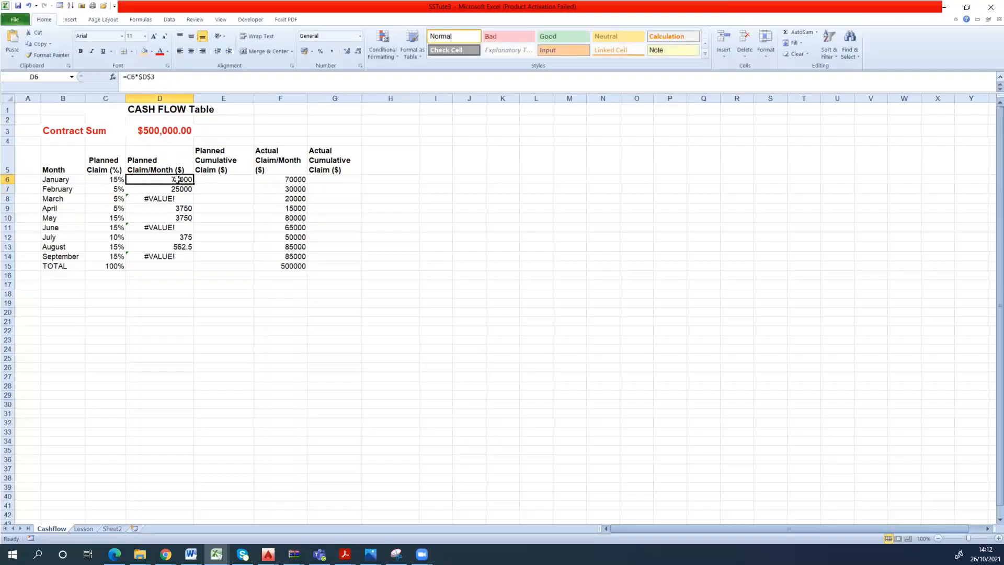
pyautogui.moveTo(195, 184); pyautogui.dragTo(191, 259)
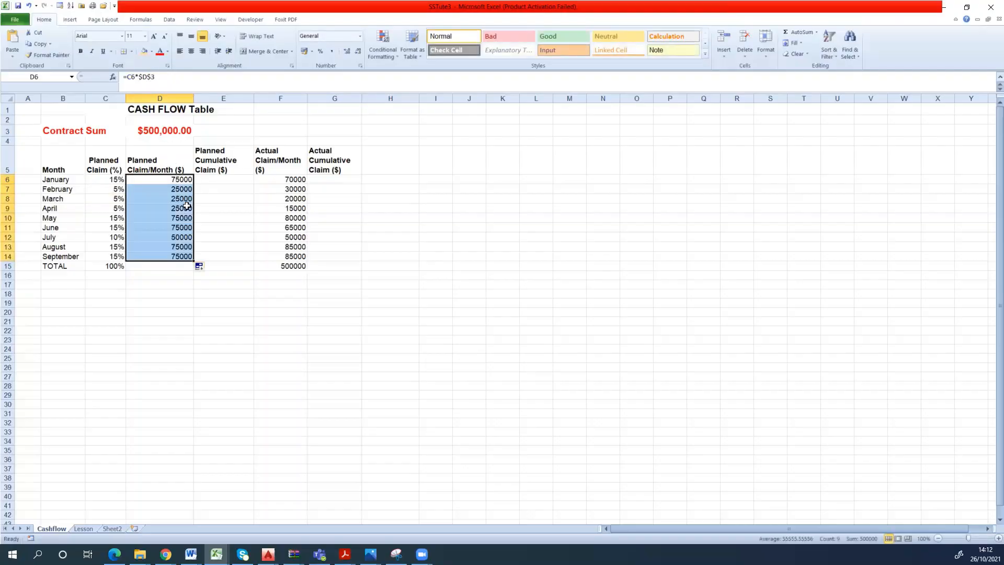
pyautogui.click(180, 191)
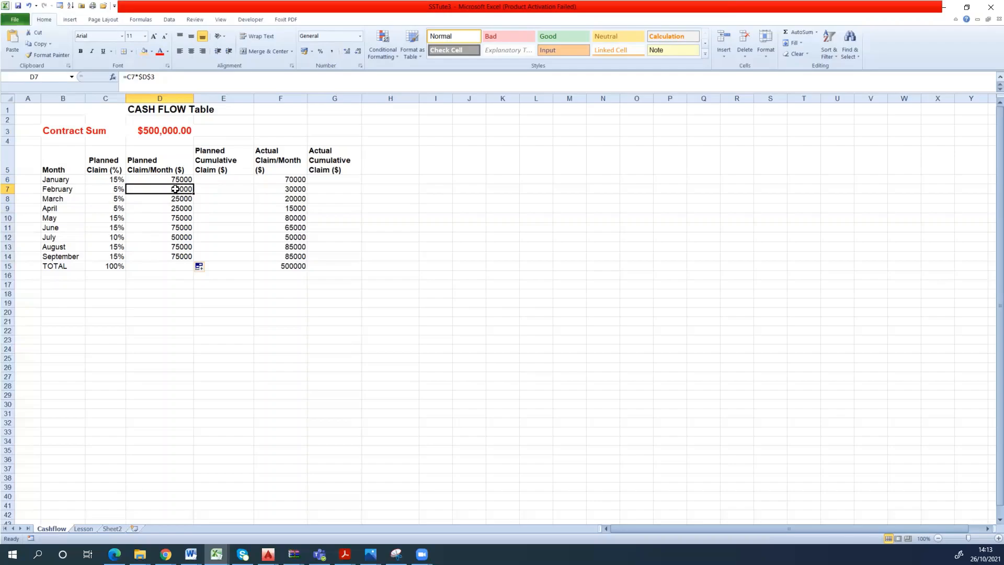
# - Cycle the contract sum reference in D6's formula through its relative and absolute forms, back to $D$3
pyautogui.click(174, 180)
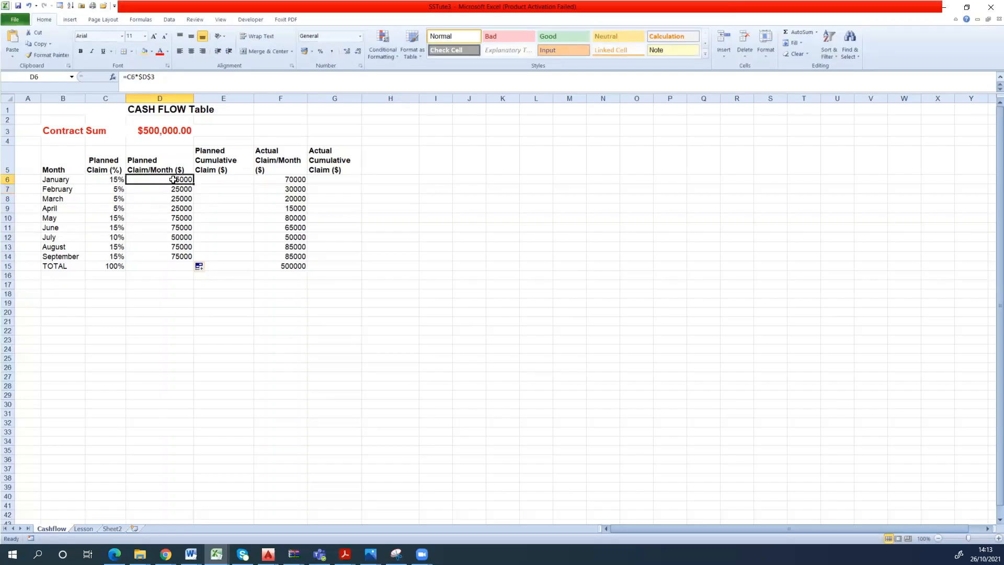
pyautogui.click(142, 77)
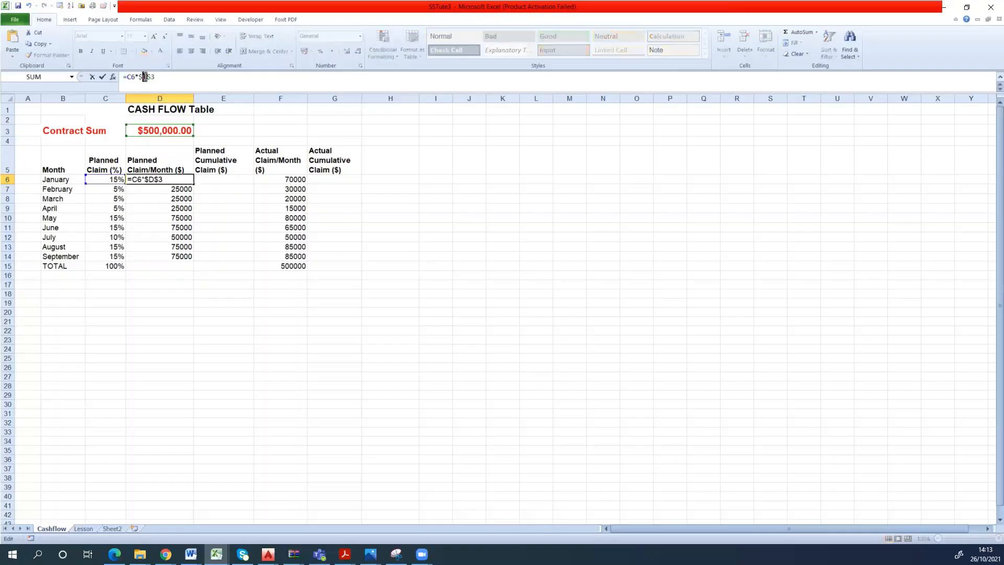
pyautogui.press('F4')
pyautogui.press('F4')
pyautogui.press('F4')
pyautogui.press('F4')
pyautogui.press('Return')
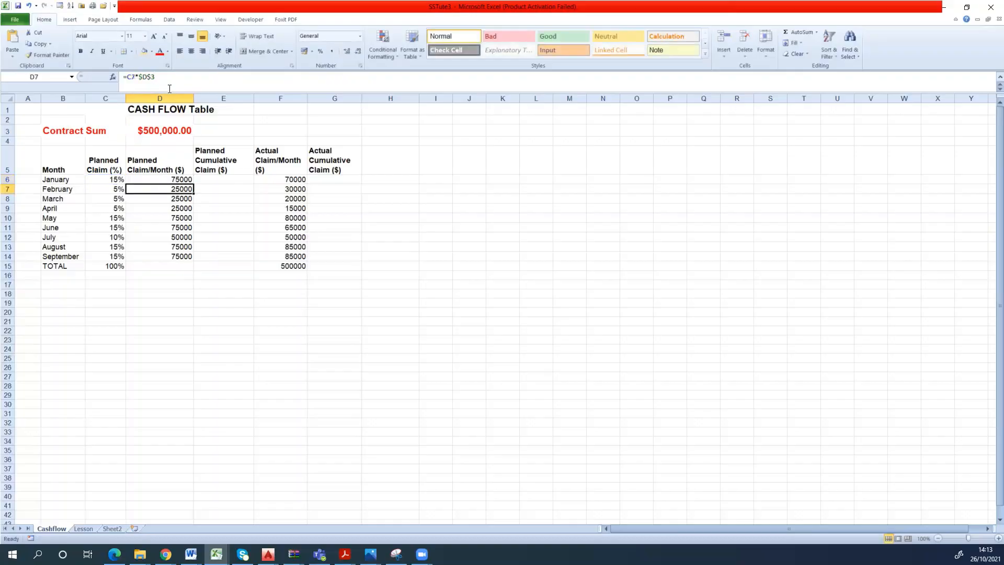
# - Check the planned claim formulas for March, April, June and August for the fixed contract sum reference
pyautogui.click(190, 199)
pyautogui.click(179, 209)
pyautogui.click(180, 228)
pyautogui.click(181, 247)
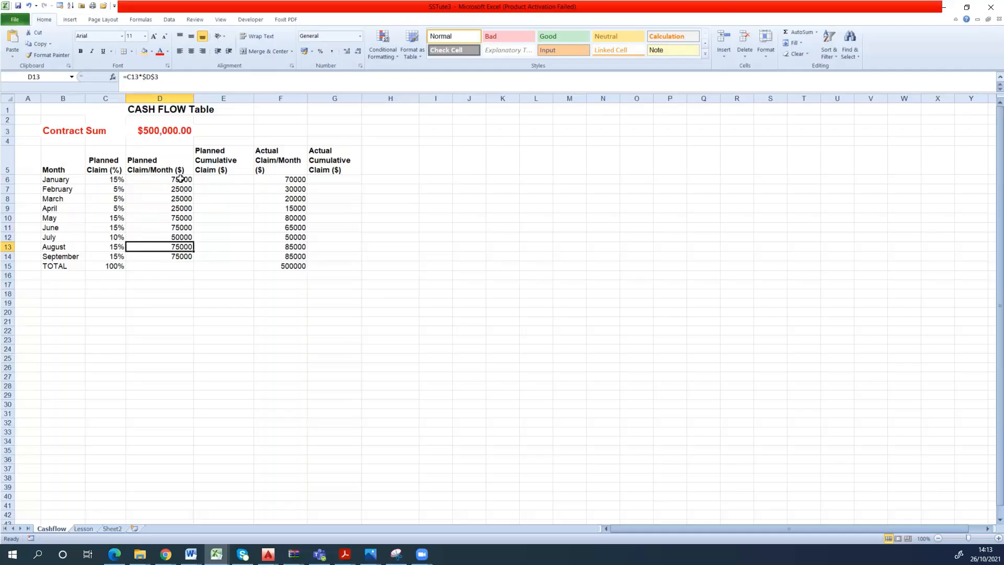
# - Review the Planned Claim (%) and Planned Claim/Month headings and the January to March cells of the Planned Cumulative Claim column
pyautogui.click(213, 181)
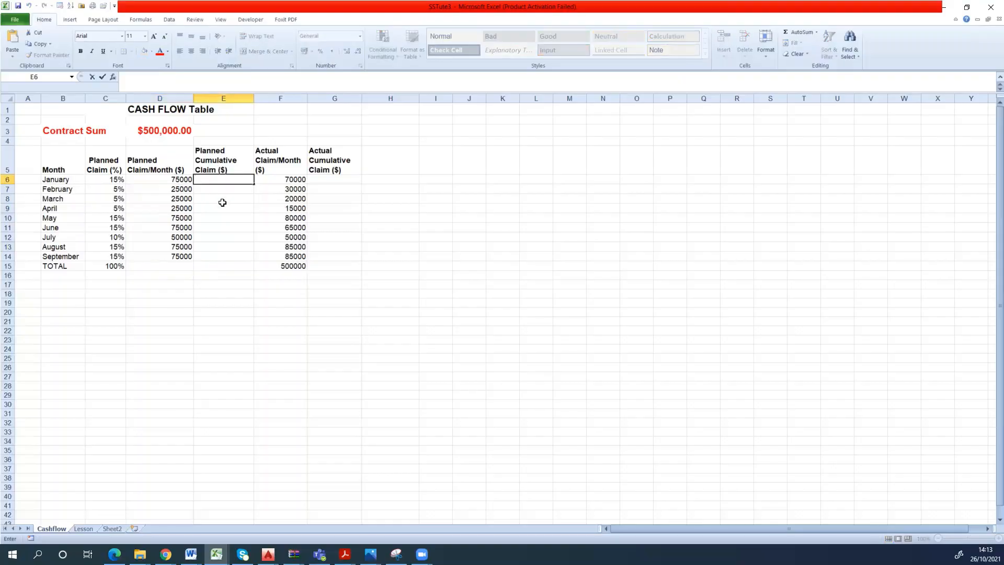
pyautogui.click(163, 159)
pyautogui.click(115, 169)
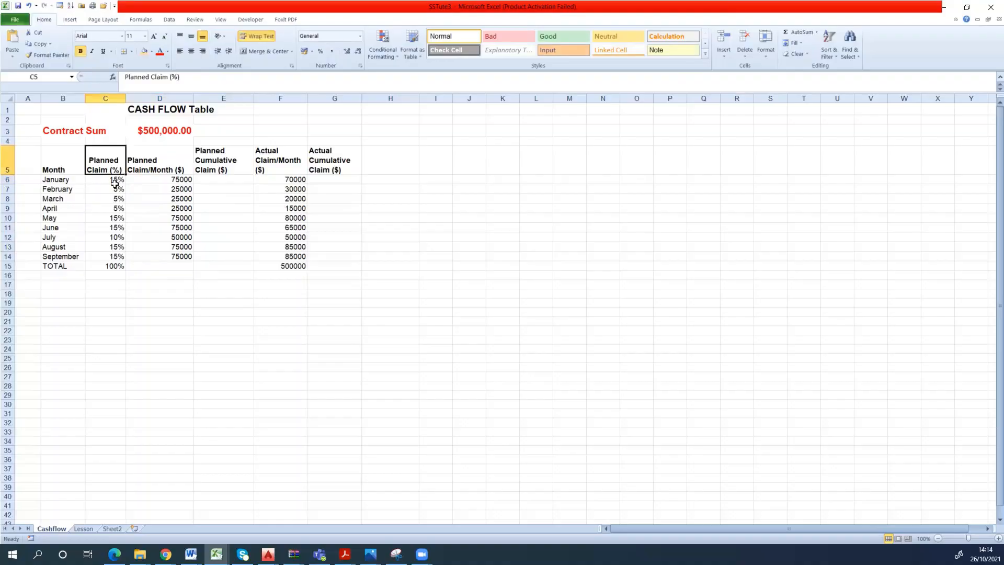
pyautogui.click(160, 168)
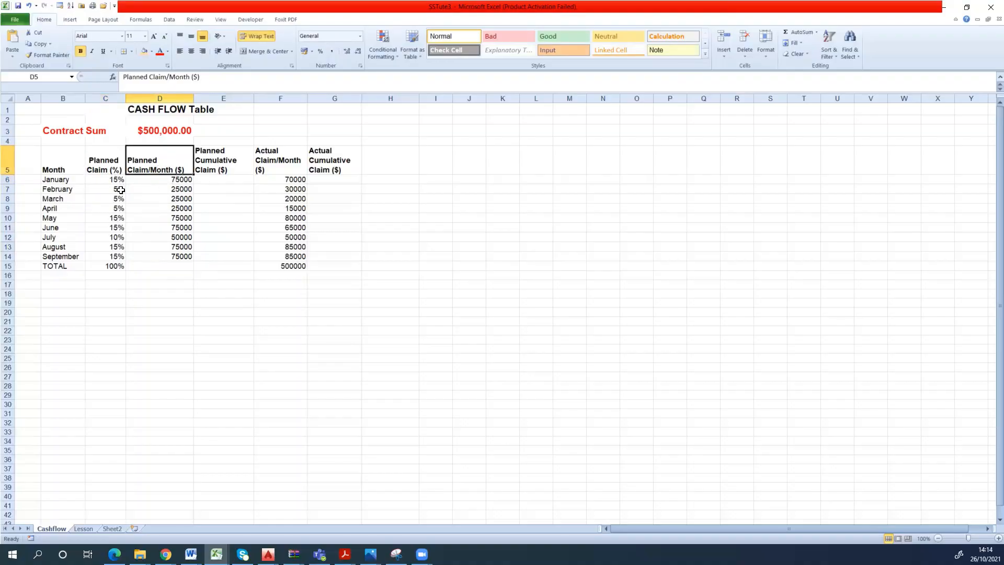
pyautogui.doubleClick(232, 180)
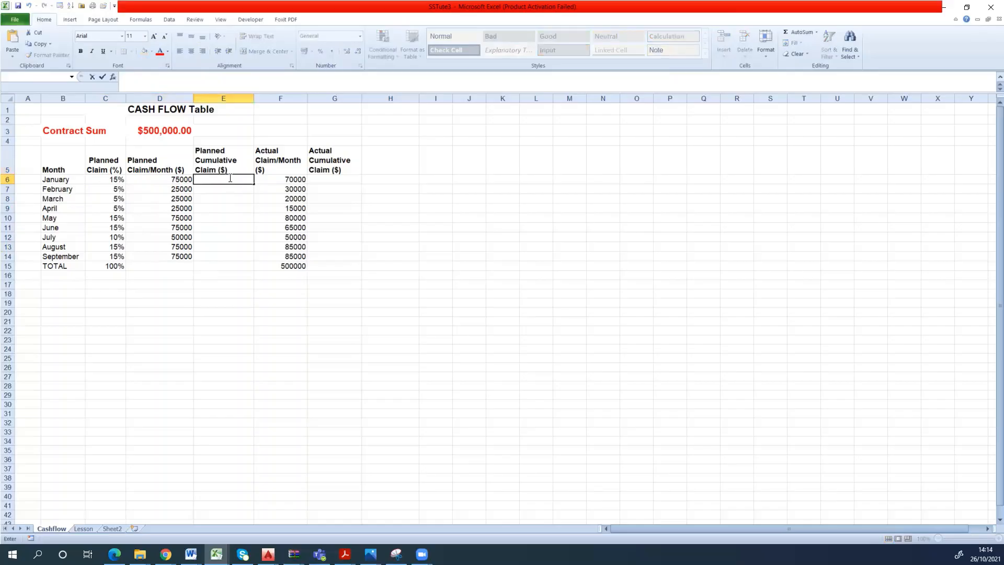
pyautogui.press('Escape')
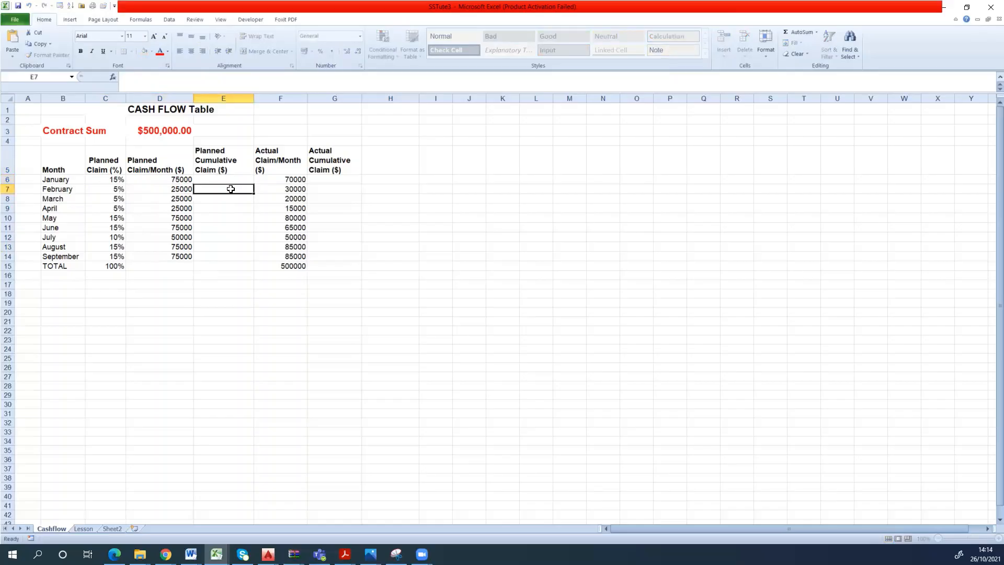
pyautogui.click(229, 192)
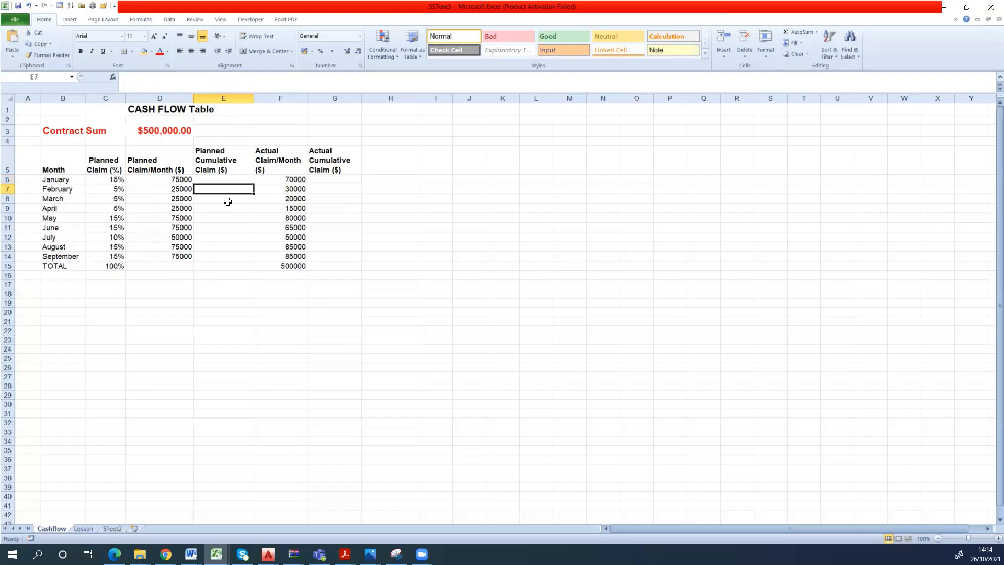
pyautogui.click(228, 202)
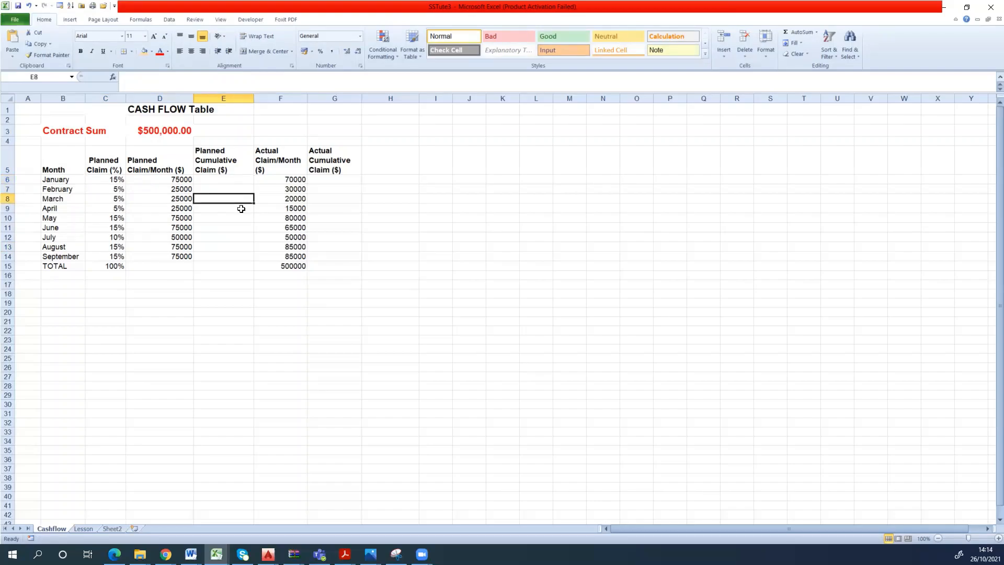
pyautogui.click(239, 180)
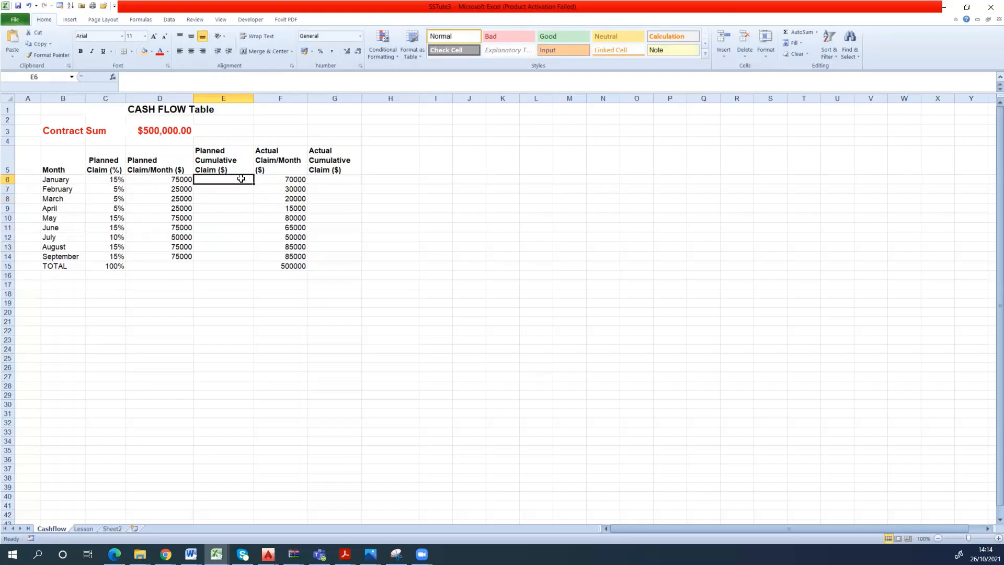
pyautogui.doubleClick(237, 189)
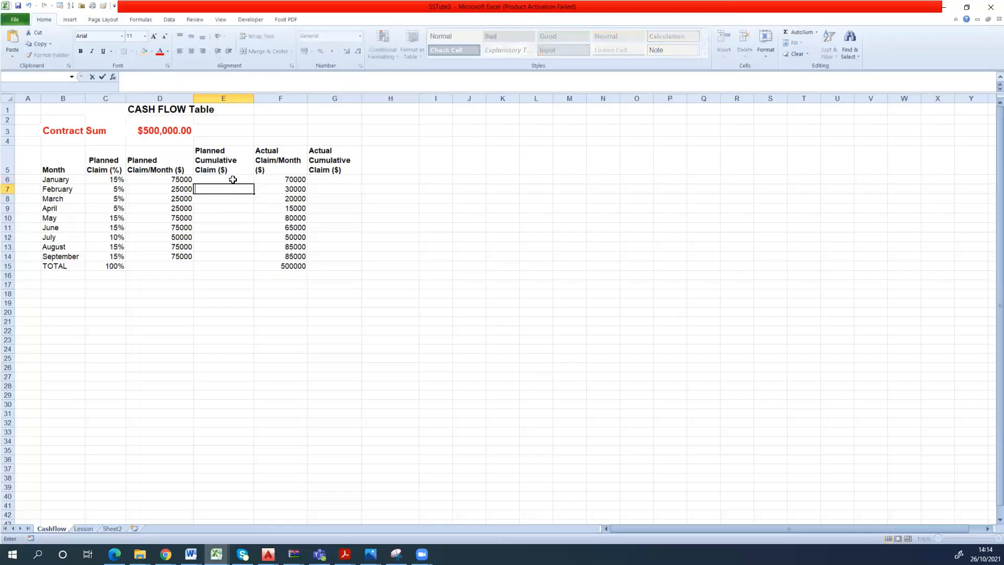
pyautogui.click(233, 180)
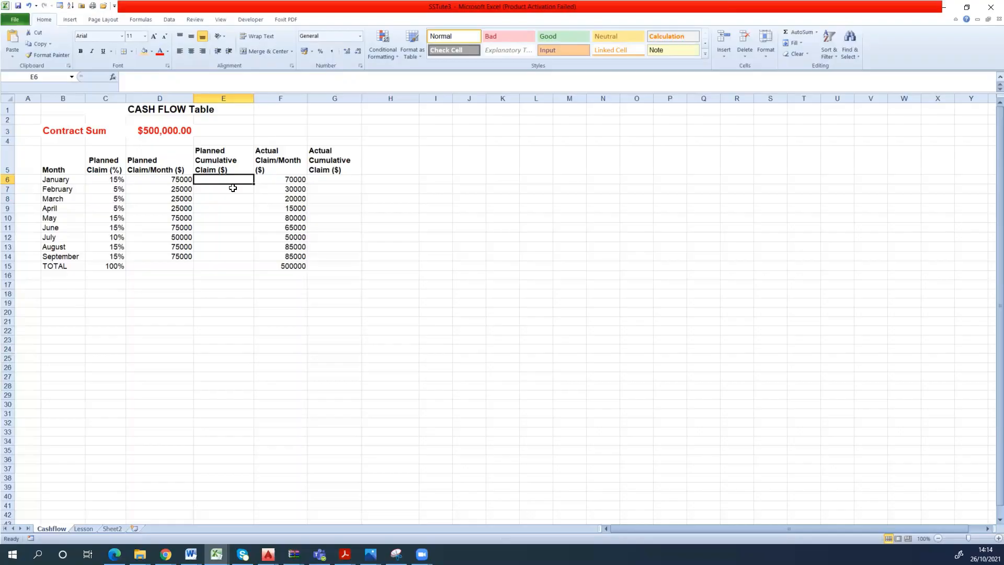
pyautogui.click(220, 220)
pyautogui.click(219, 182)
pyautogui.click(225, 199)
pyautogui.click(226, 192)
pyautogui.click(232, 200)
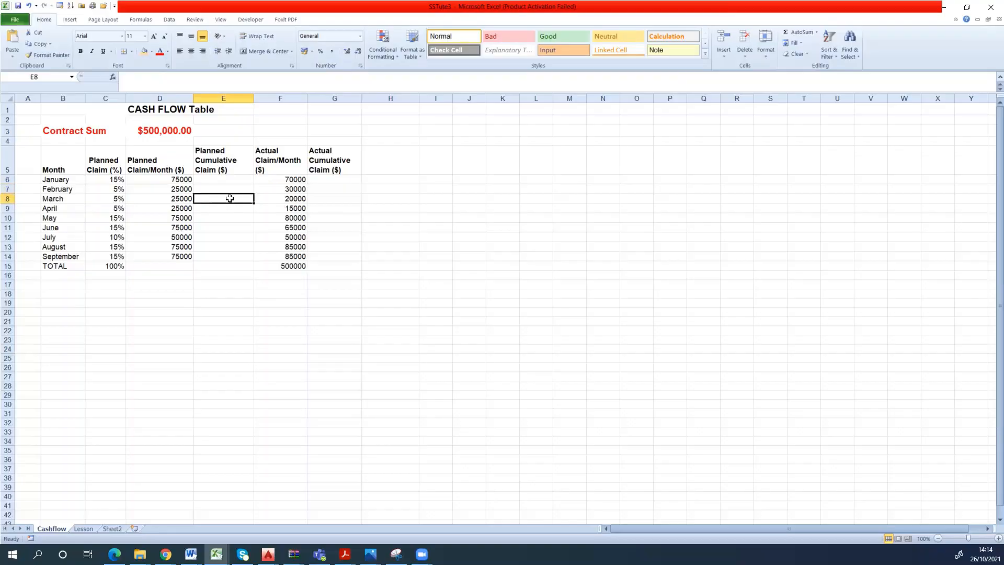
# - Enter 75000 as January's planned cumulative claim in E6 and the formula =D6+D7 for February in E7
pyautogui.click(227, 181)
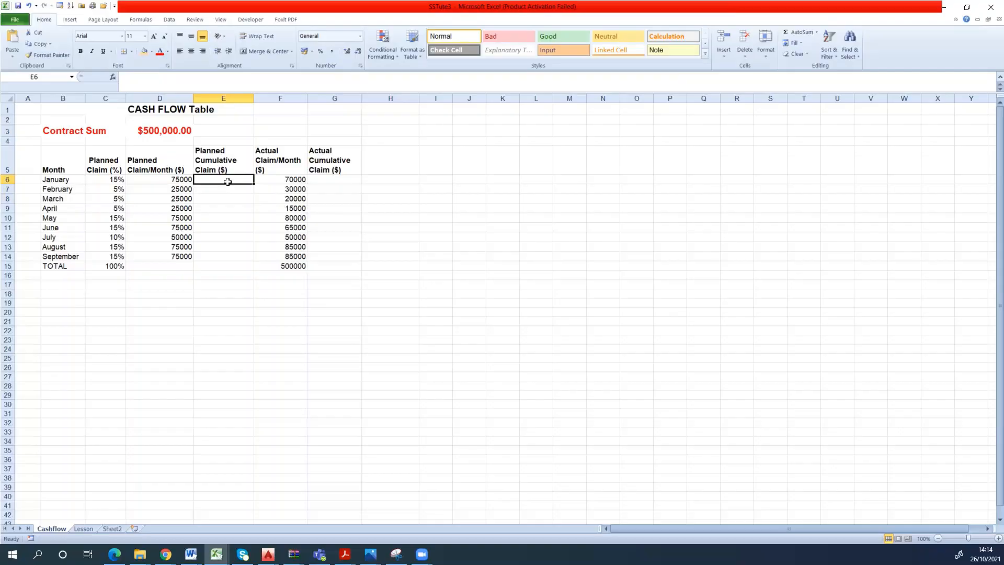
pyautogui.write('75000')
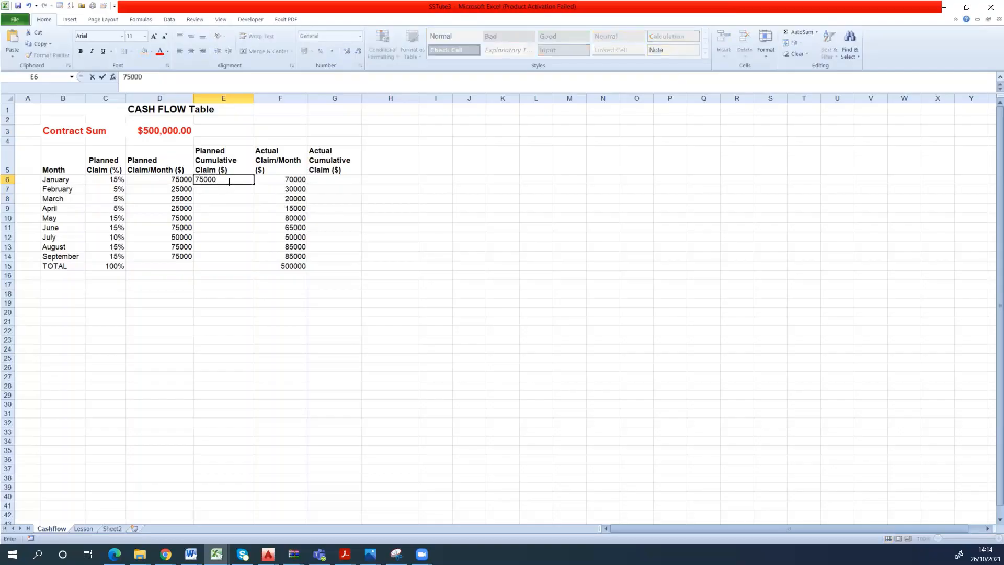
pyautogui.click(232, 190)
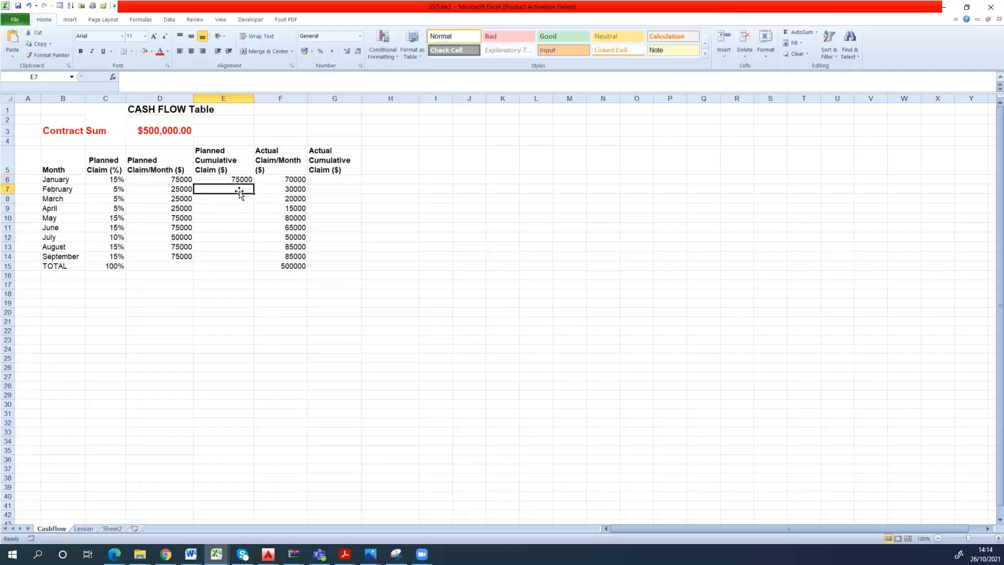
pyautogui.write('=')
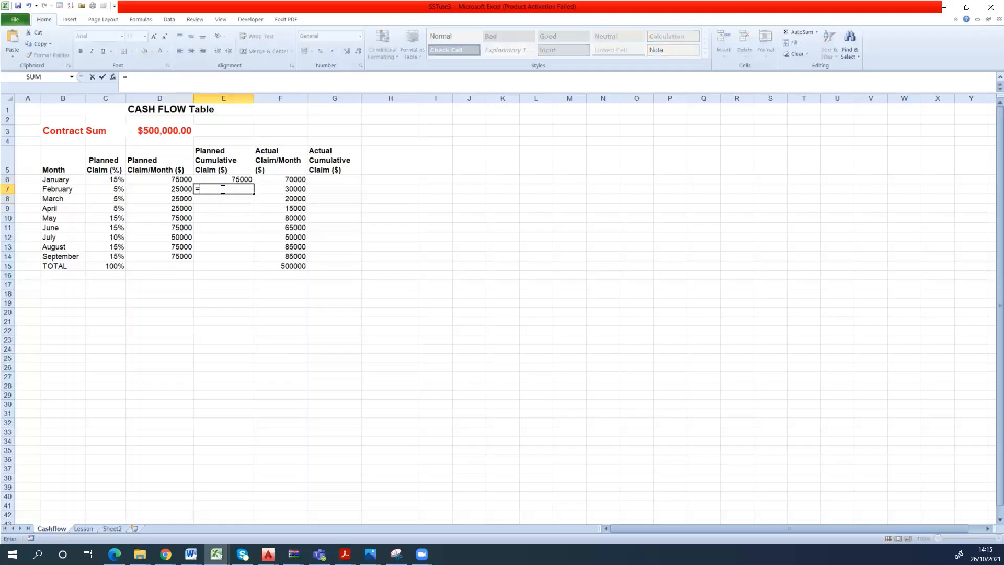
pyautogui.click(181, 179)
pyautogui.write('+')
pyautogui.click(181, 189)
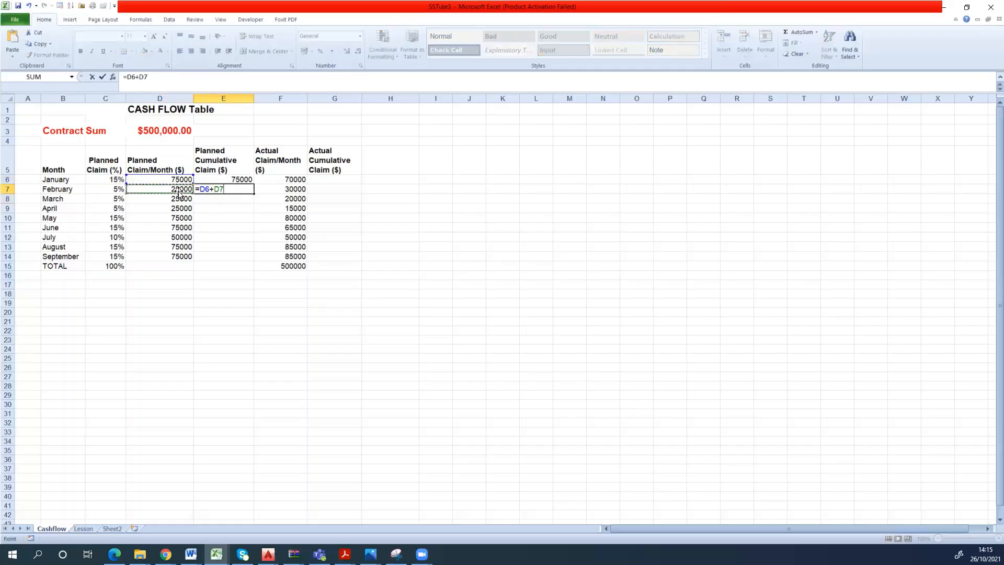
pyautogui.press('Return')
# - Enter March's planned cumulative claim in E8 as =D6+D7+D8, adding the three monthly claims individually
pyautogui.write('=')
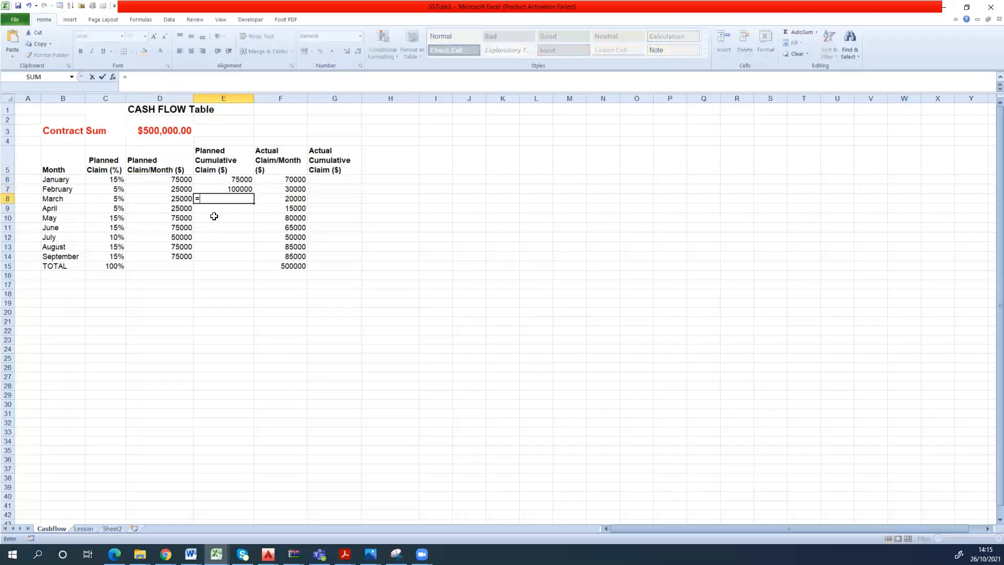
pyautogui.click(177, 181)
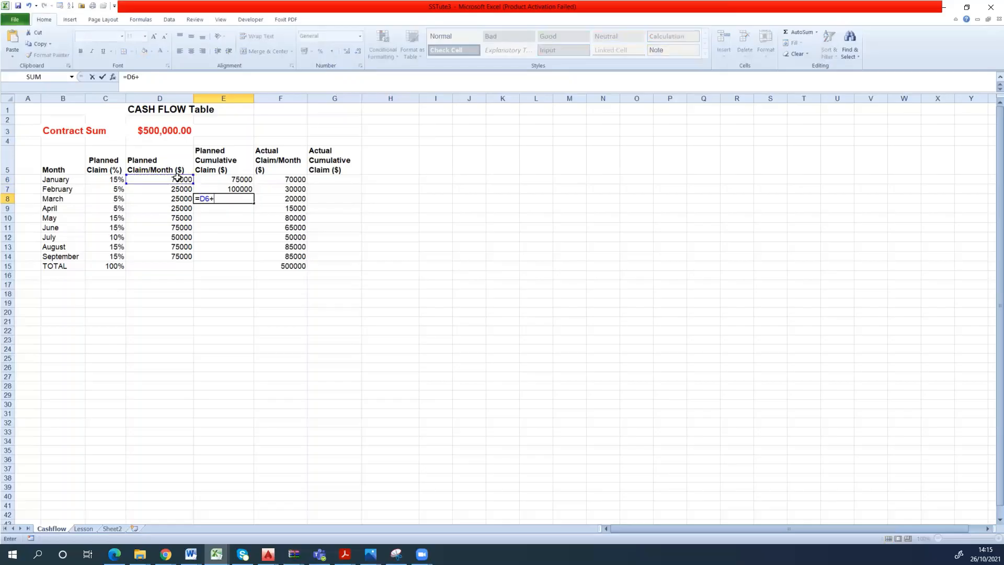
pyautogui.write('+')
pyautogui.click(178, 190)
pyautogui.write('+')
pyautogui.click(181, 198)
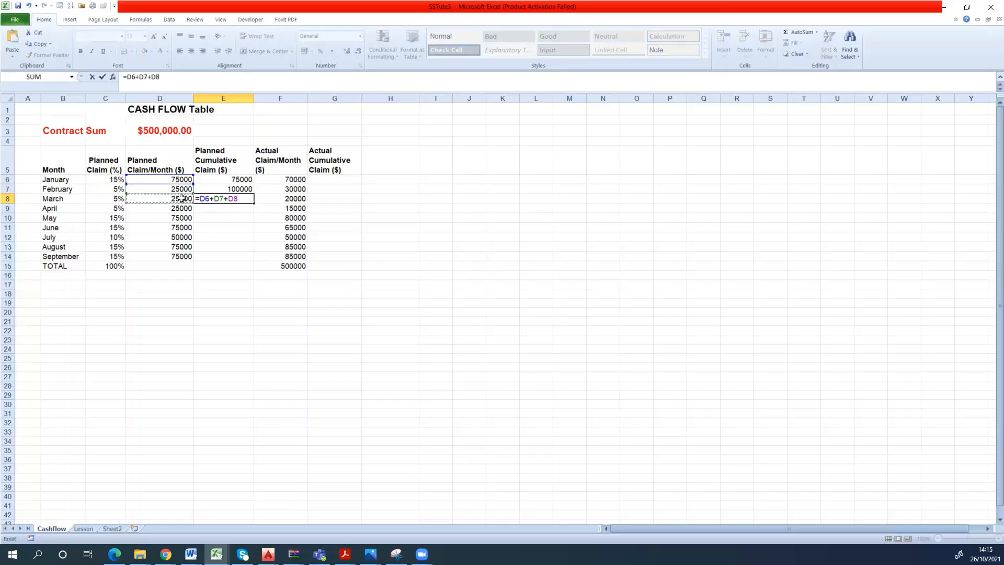
pyautogui.press('Return')
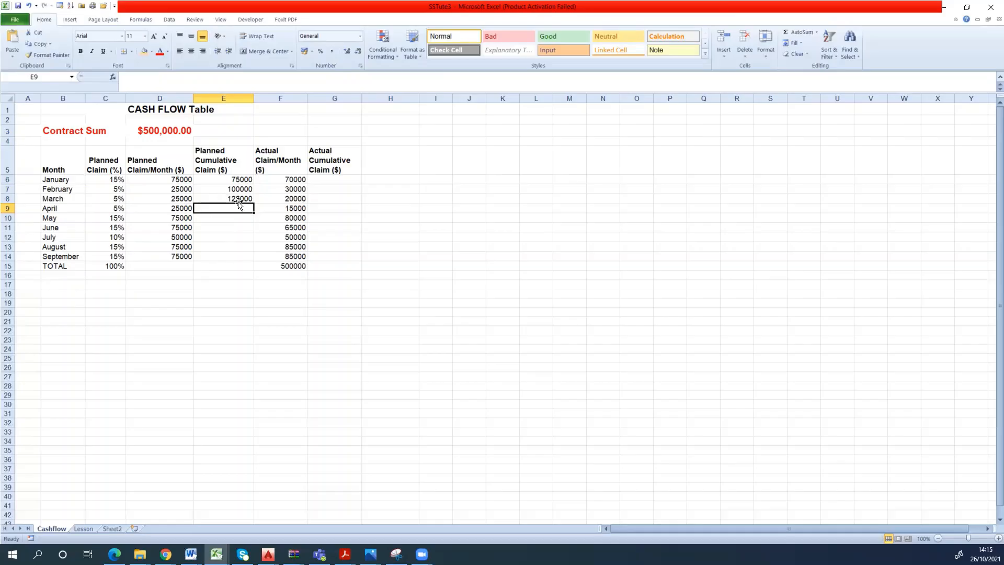
# - Replace January's planned cumulative claim in E6 with a SUM formula over the one-cell range D6:D6
pyautogui.click(240, 180)
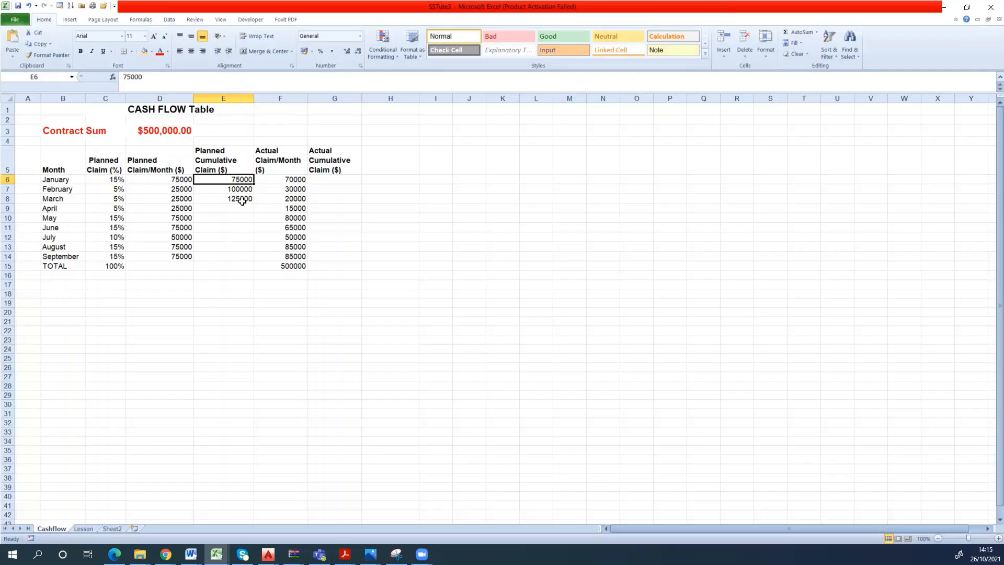
pyautogui.write('=')
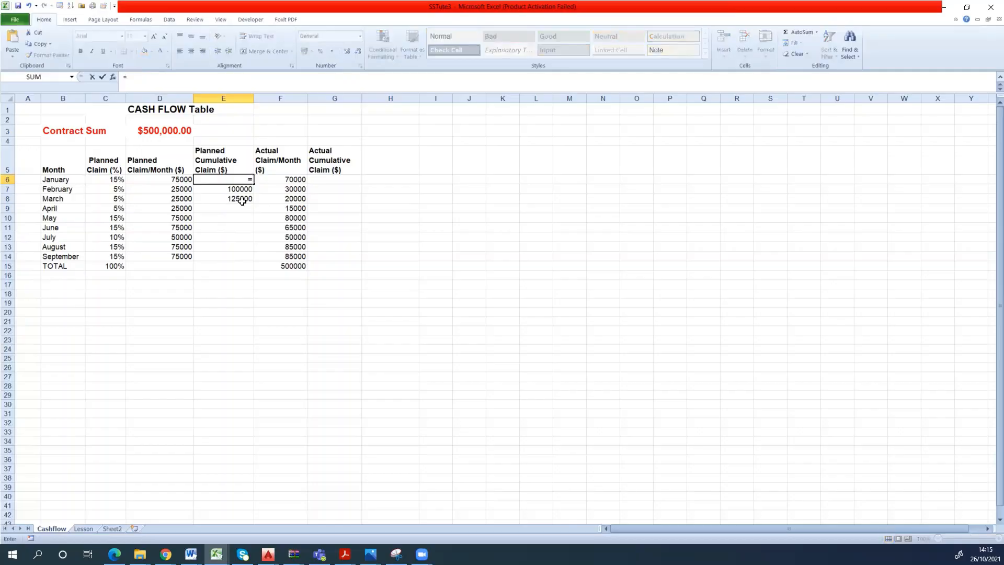
pyautogui.write('sum')
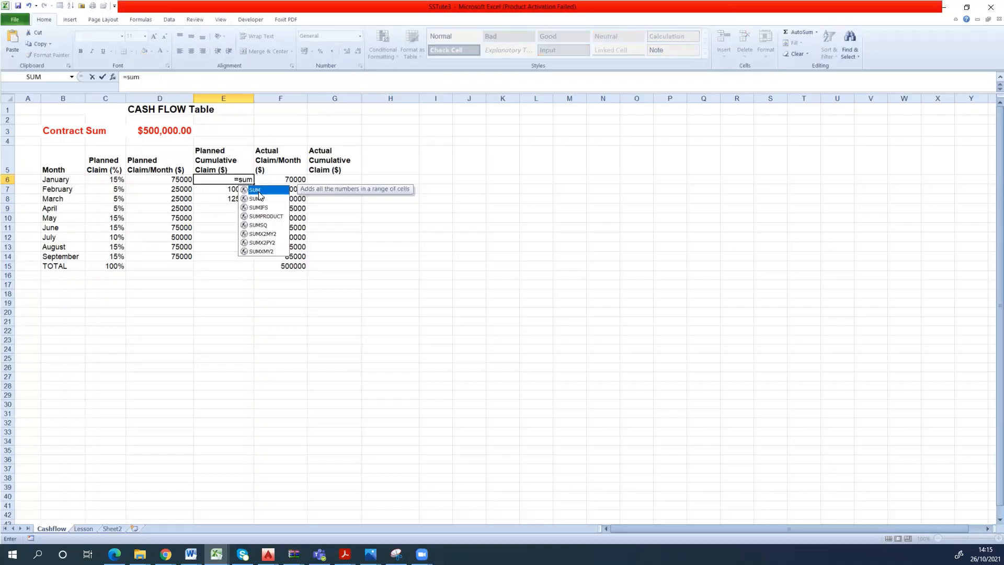
pyautogui.doubleClick(259, 190)
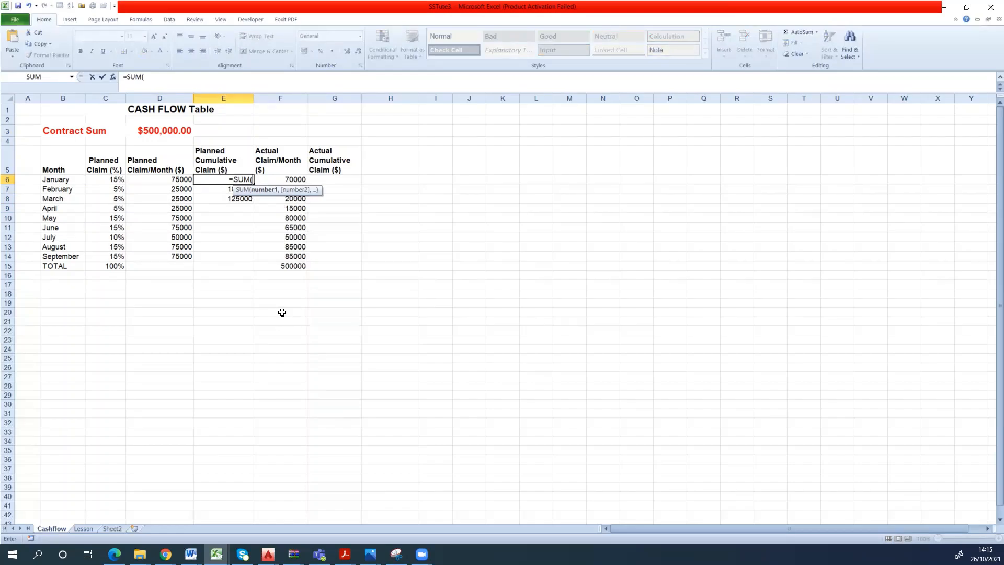
pyautogui.click(180, 178)
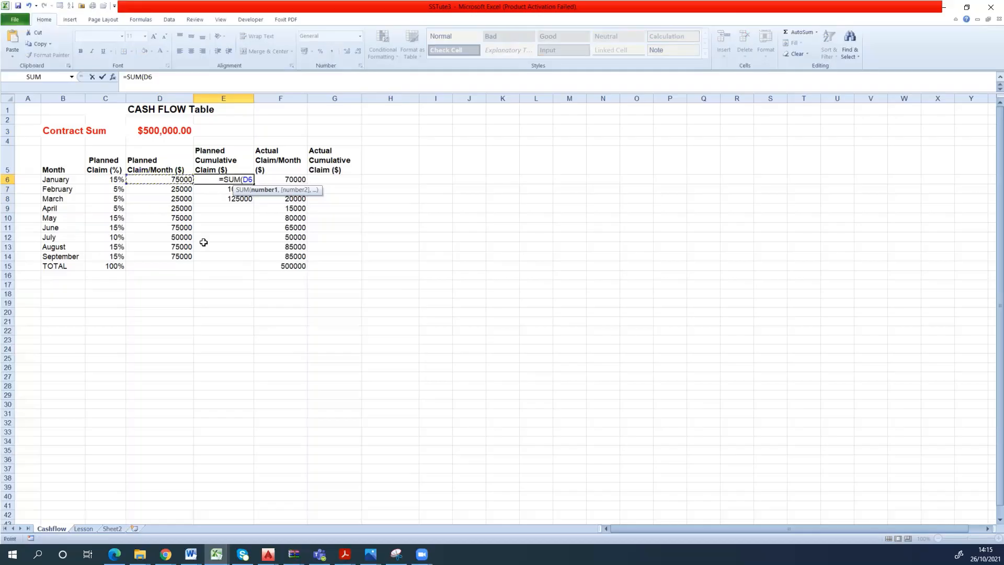
pyautogui.press('F4')
pyautogui.press('F8')
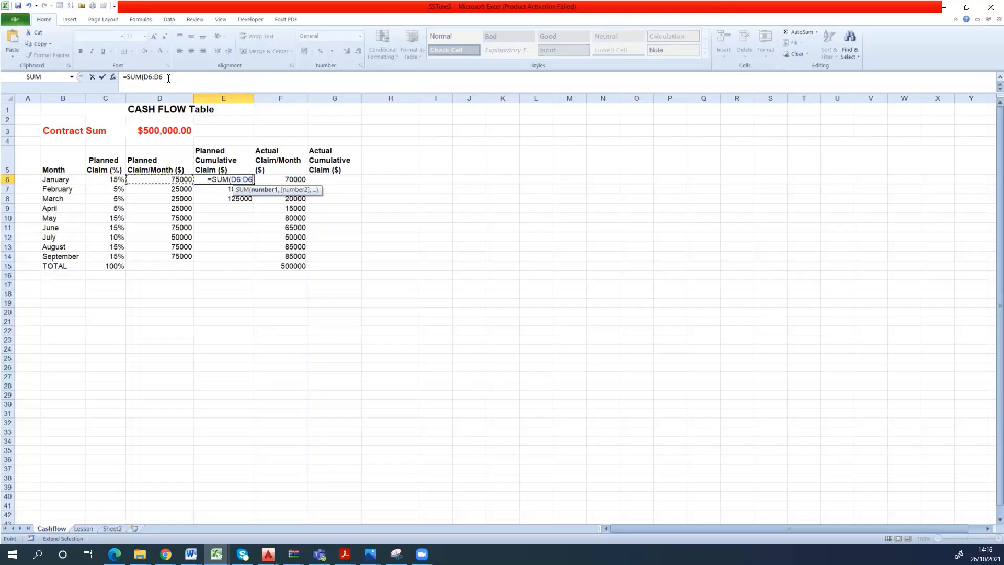
pyautogui.write(')')
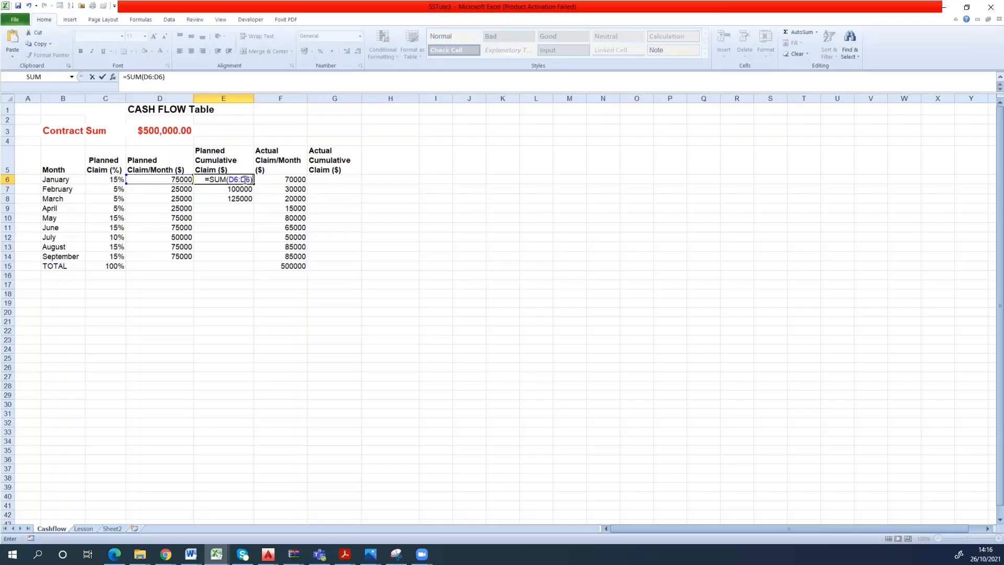
# - Change the range's starting reference in E6 to the absolute $D$4, making the formula =SUM($D$4:D6)
pyautogui.doubleClick(148, 78)
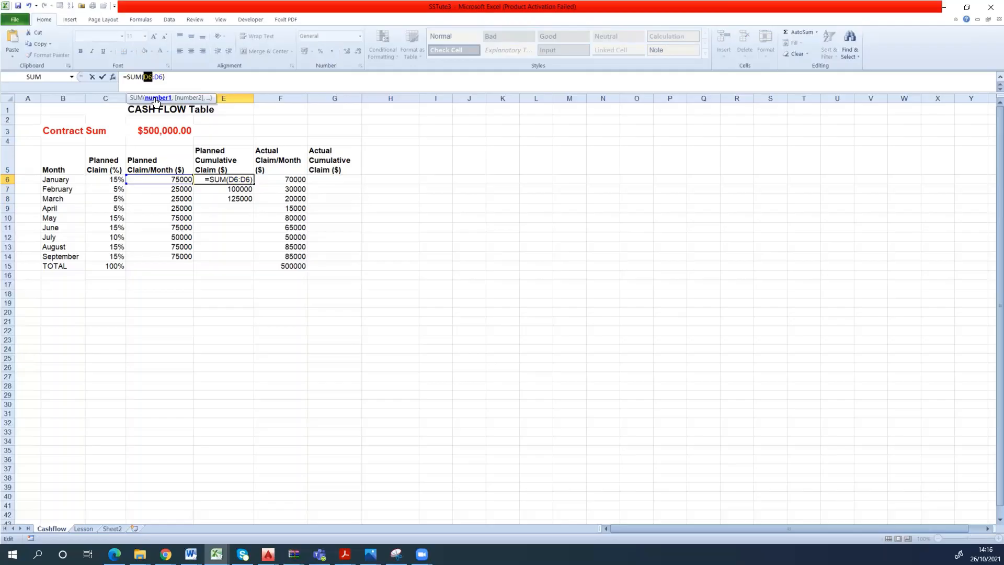
pyautogui.write('4')
pyautogui.press('BackSpace')
pyautogui.write('d4')
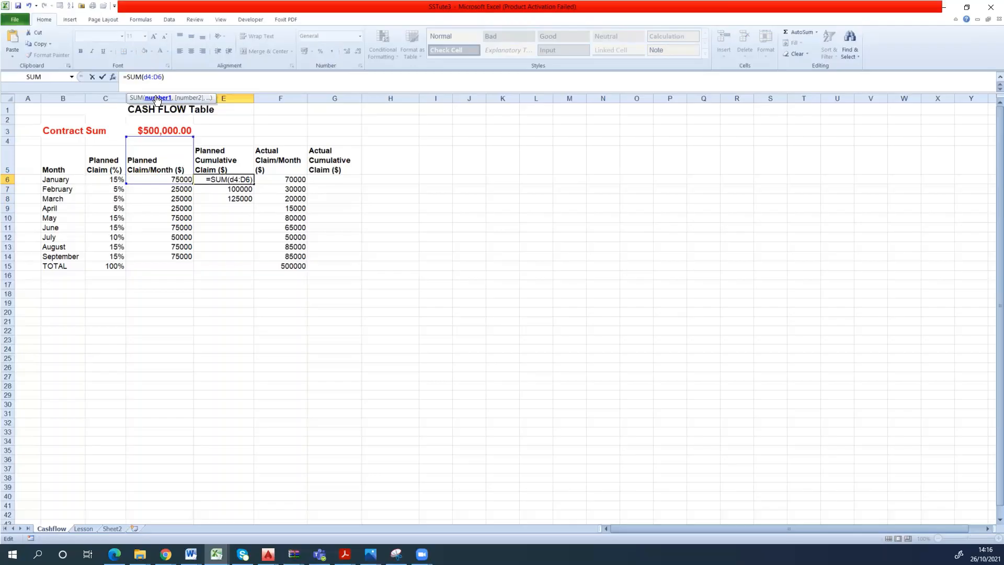
pyautogui.press('F4')
pyautogui.press('Return')
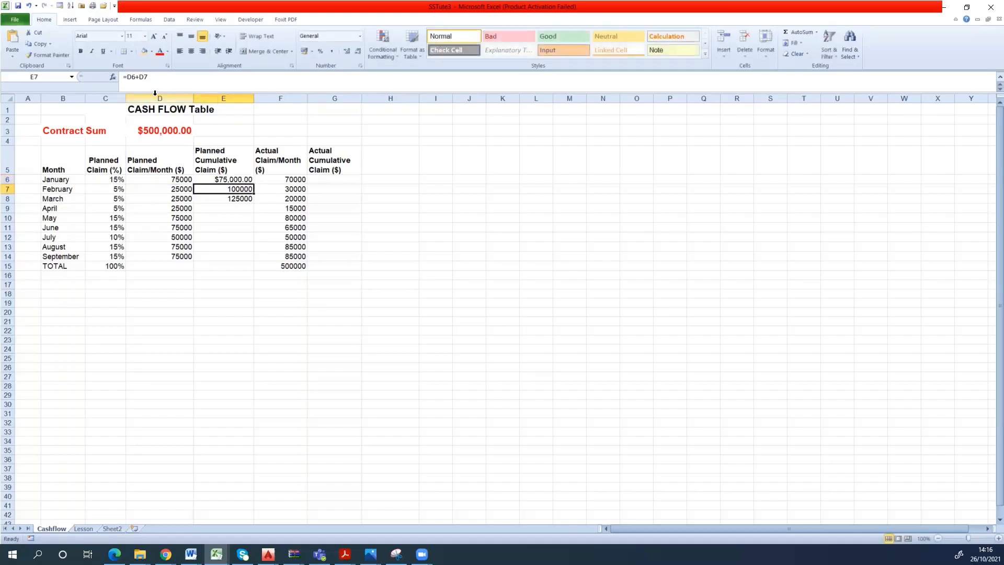
# - Fill E6's running-total formula down the Planned Cumulative Claim column through September in E14, replacing February's and March's formulas
pyautogui.click(217, 180)
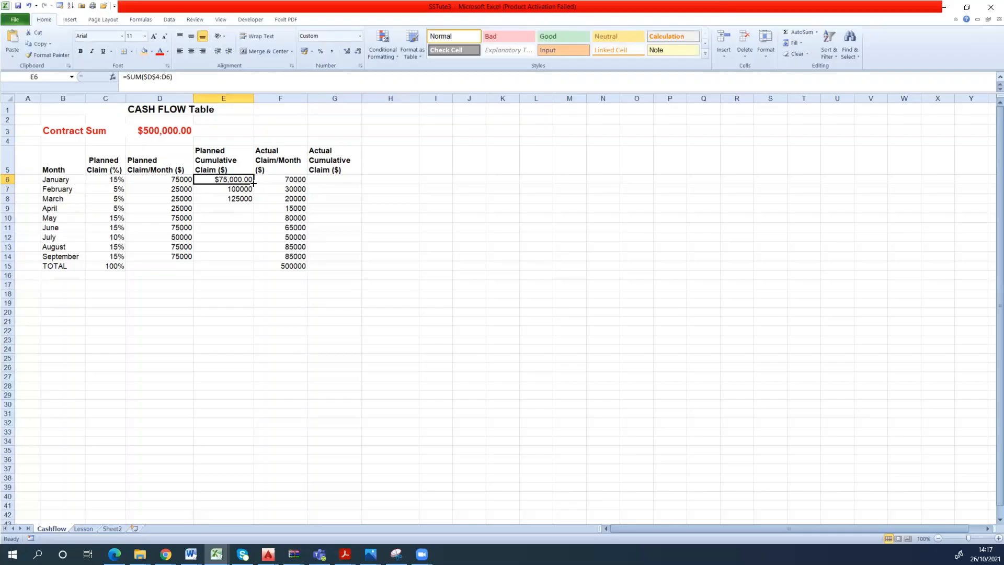
pyautogui.moveTo(253, 183); pyautogui.dragTo(253, 202)
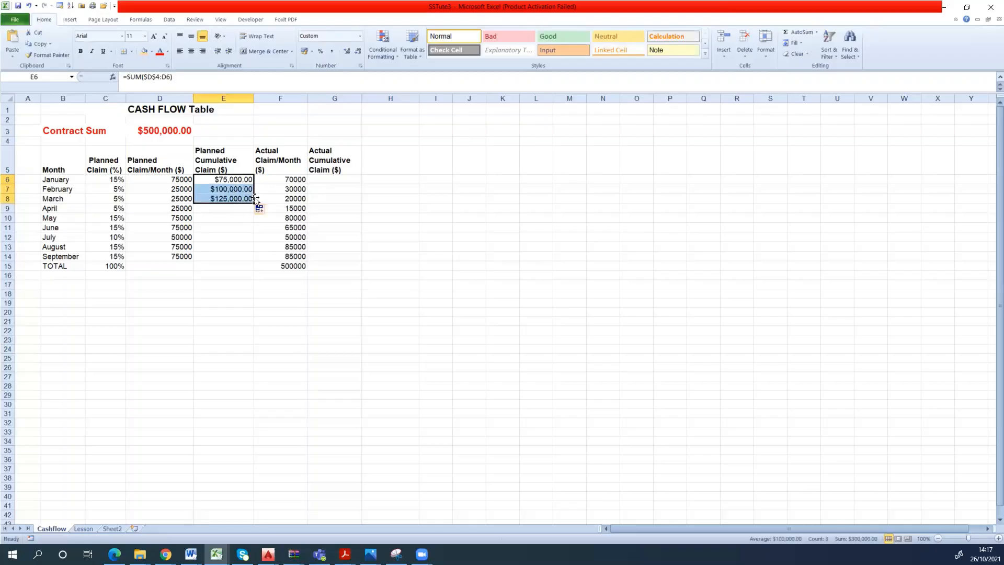
pyautogui.doubleClick(254, 203)
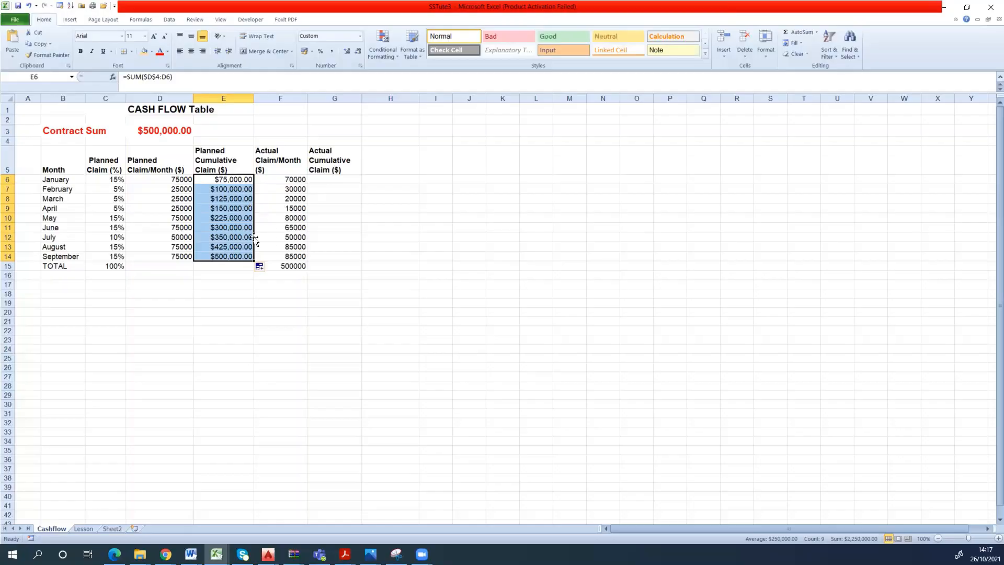
# - Check the planned cumulative claim formulas for February, March and June for the fixed start and moving end of the range
pyautogui.click(232, 266)
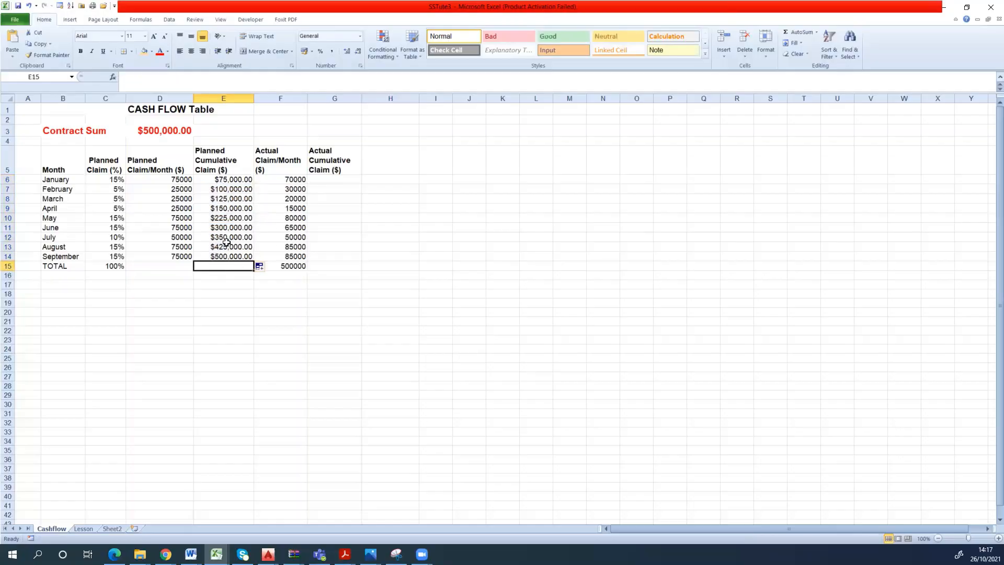
pyautogui.click(230, 190)
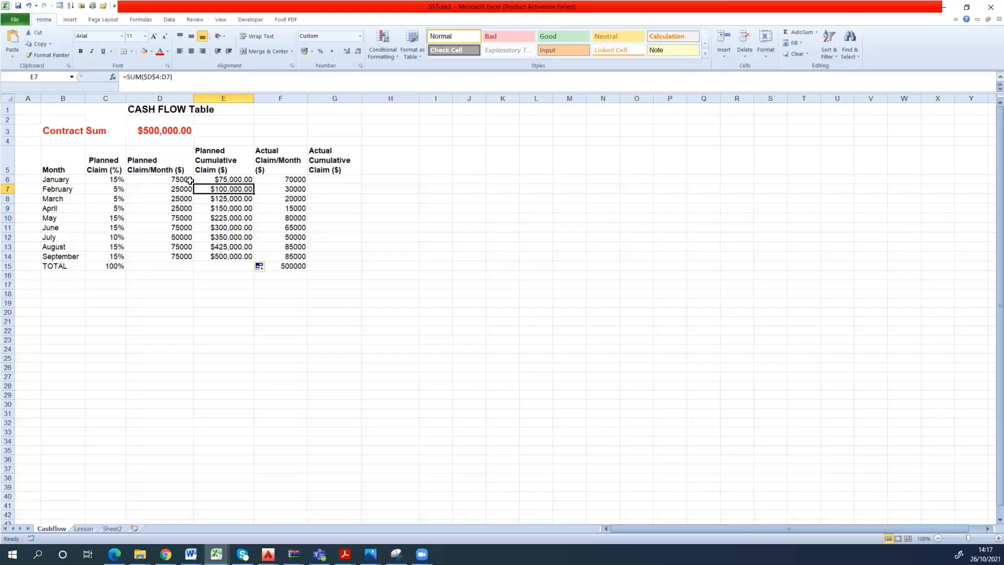
pyautogui.doubleClick(227, 197)
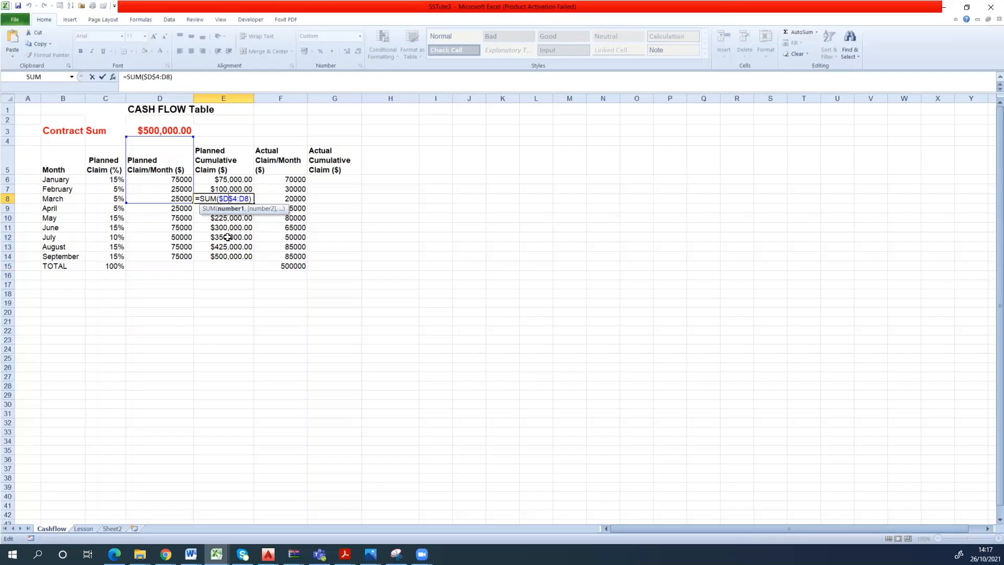
pyautogui.hotkey('ctrl', 'Return')
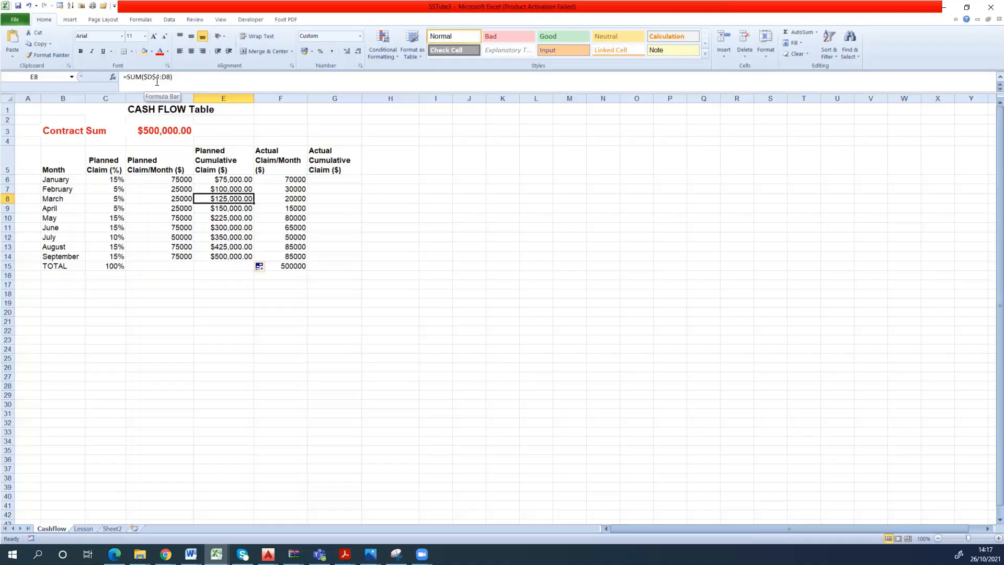
pyautogui.click(227, 228)
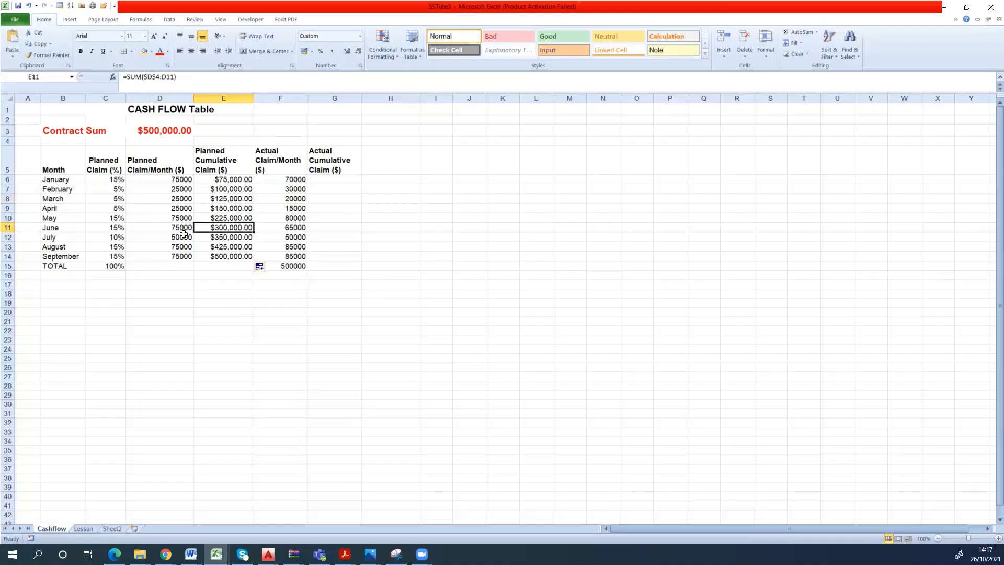
pyautogui.click(248, 282)
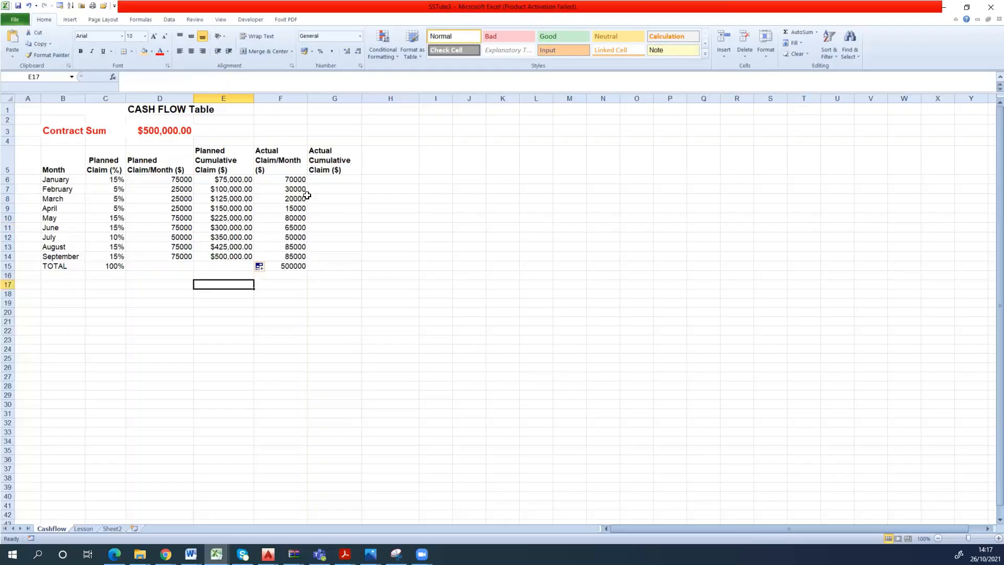
# - Start a SUM formula over the one-cell range F6:F6 for January's actual cumulative claim in G6
pyautogui.click(326, 182)
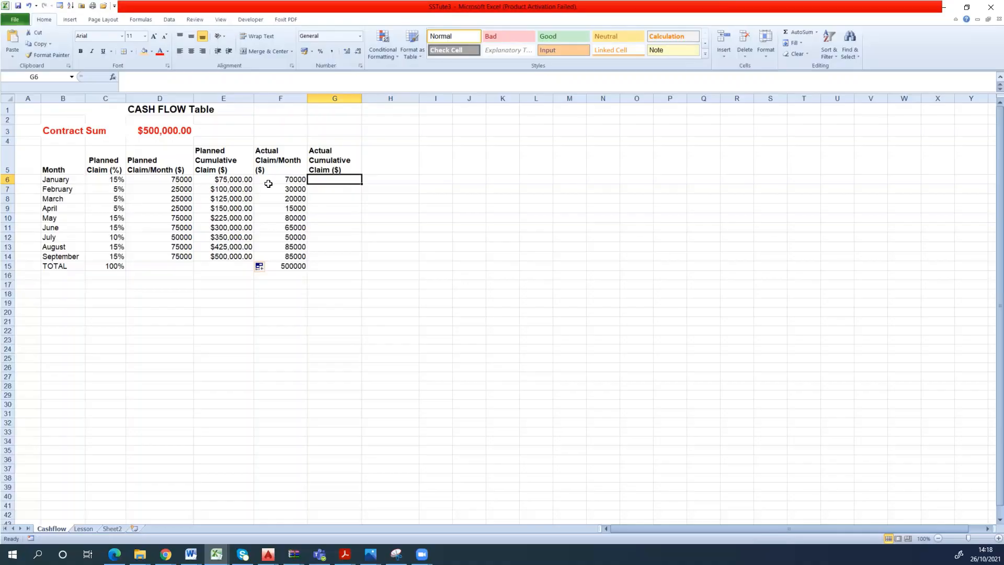
pyautogui.click(345, 189)
pyautogui.click(342, 178)
pyautogui.write('=')
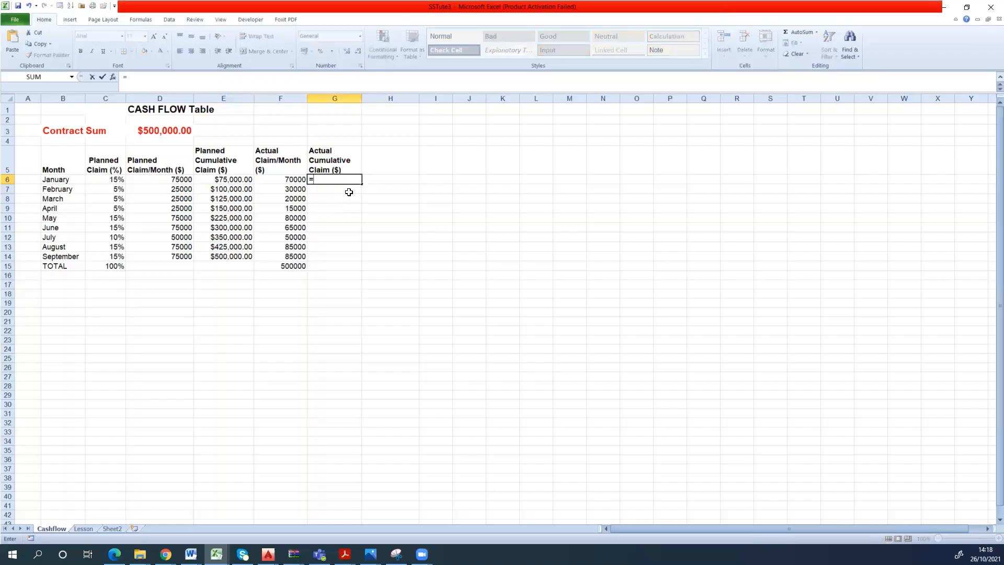
pyautogui.write('sum')
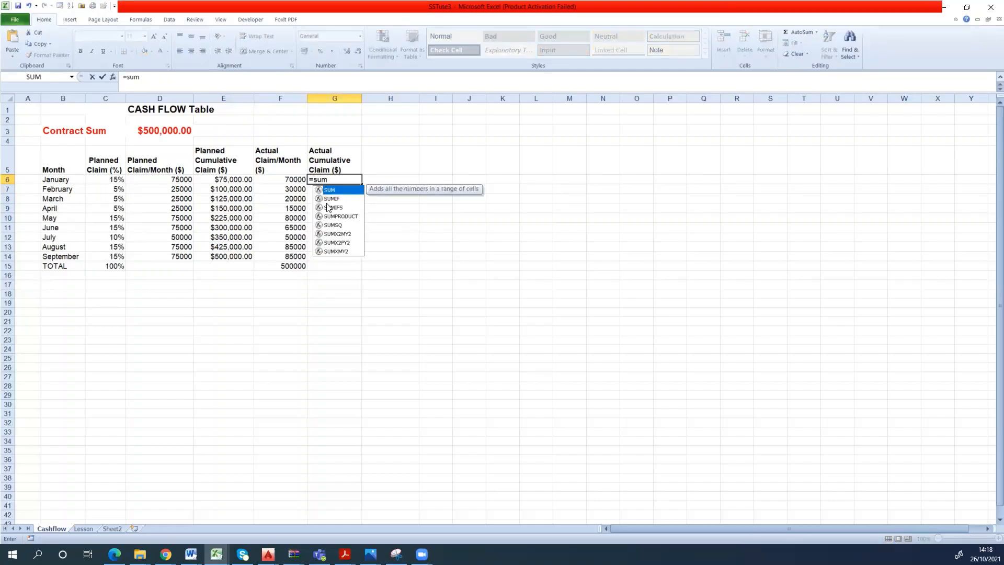
pyautogui.doubleClick(335, 195)
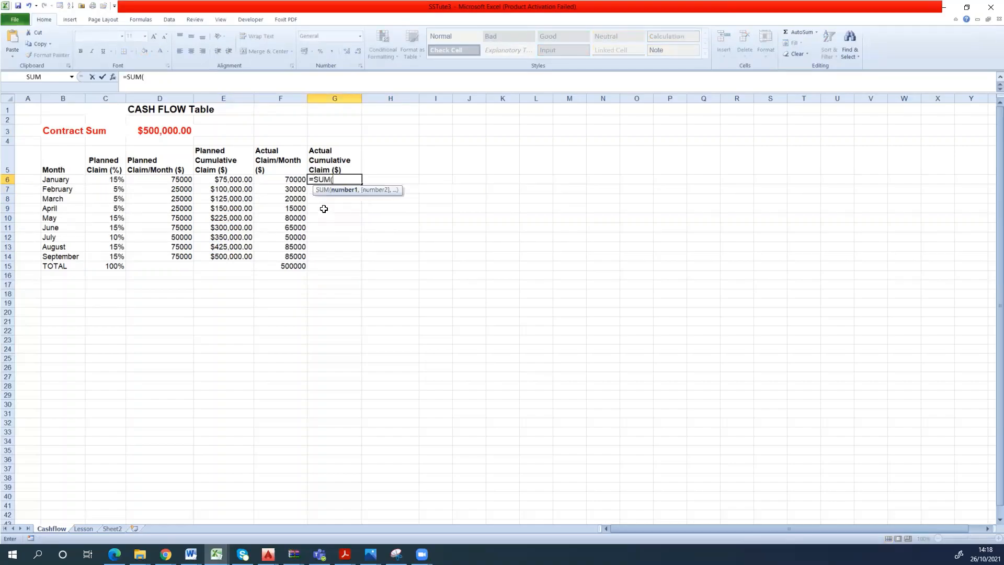
pyautogui.click(300, 178)
pyautogui.press('F8')
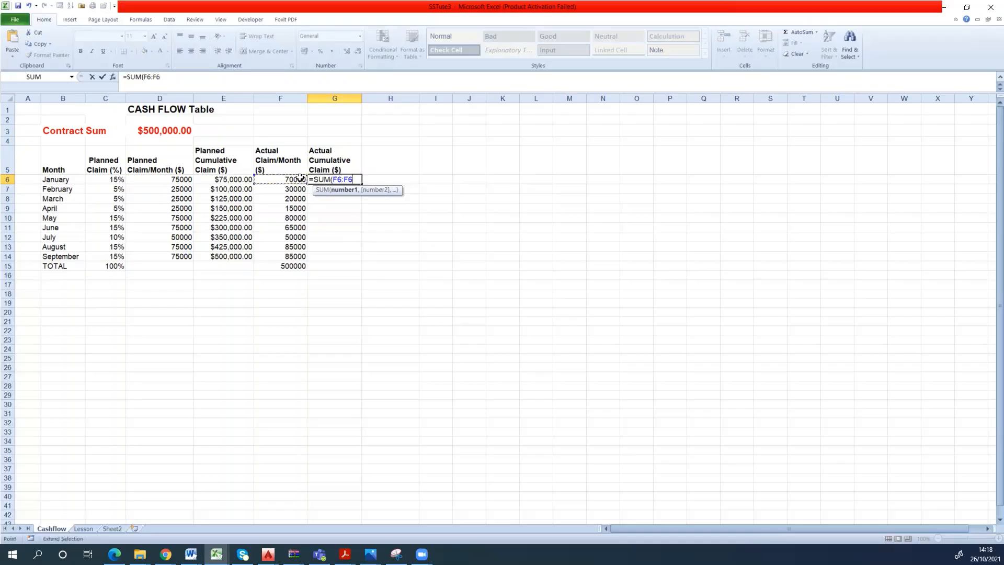
# - Make the range's starting reference in G6 the absolute $F$6 and complete the formula as =SUM($F$6:F6)
pyautogui.click(169, 78)
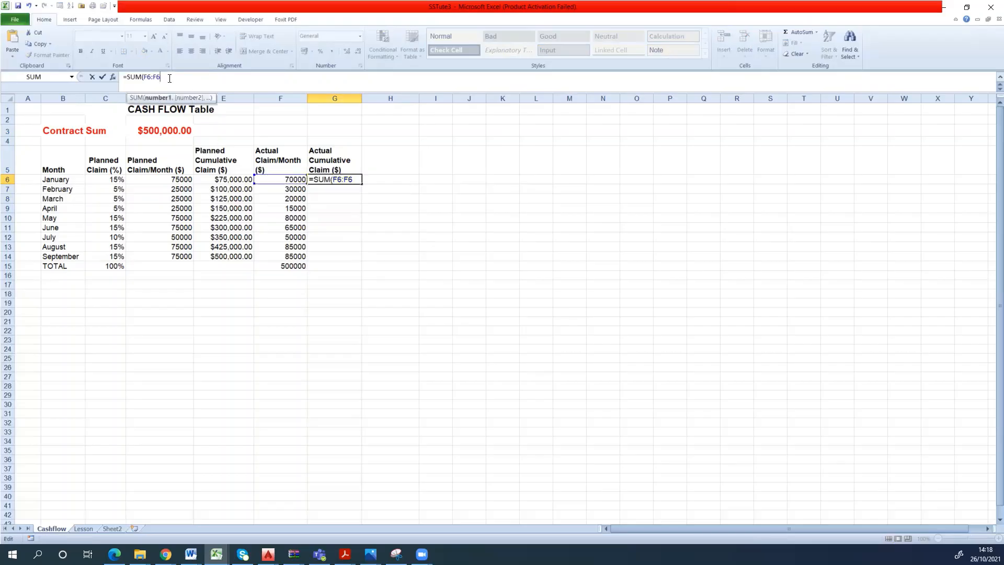
pyautogui.click(149, 78)
pyautogui.press('F4')
pyautogui.press('Return')
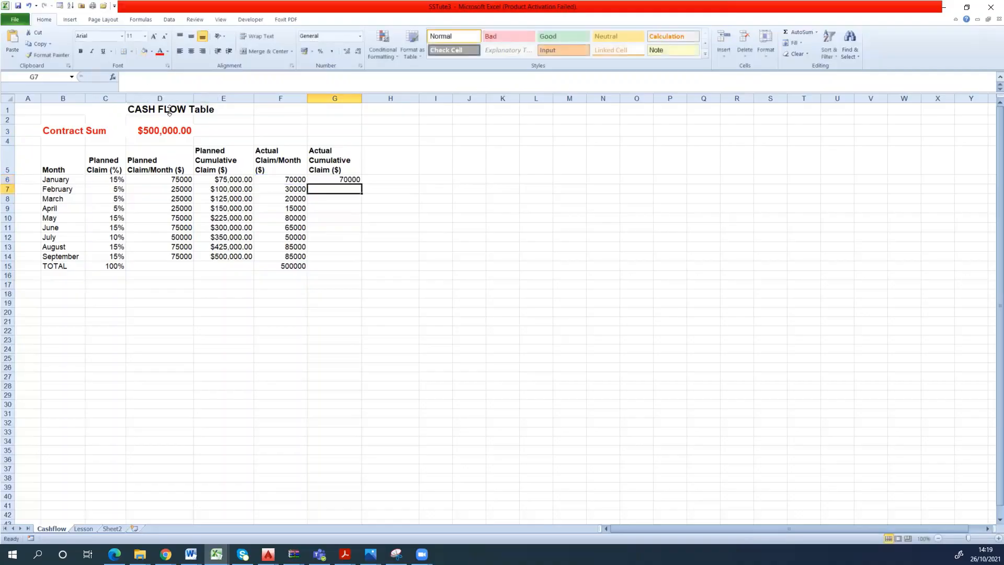
# - Fill G6's running-total formula down the Actual Cumulative Claim column through September in G14
pyautogui.click(353, 180)
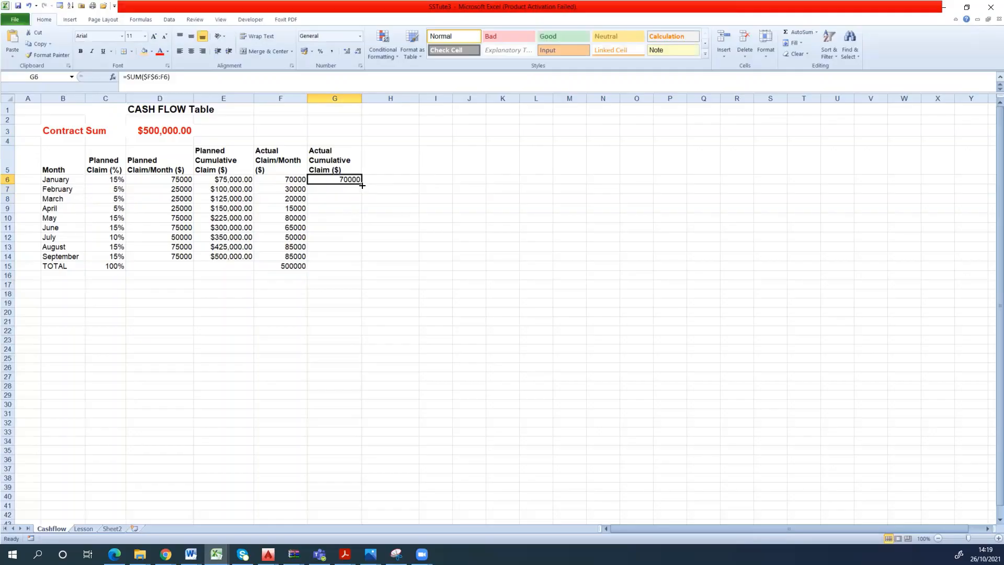
pyautogui.doubleClick(361, 184)
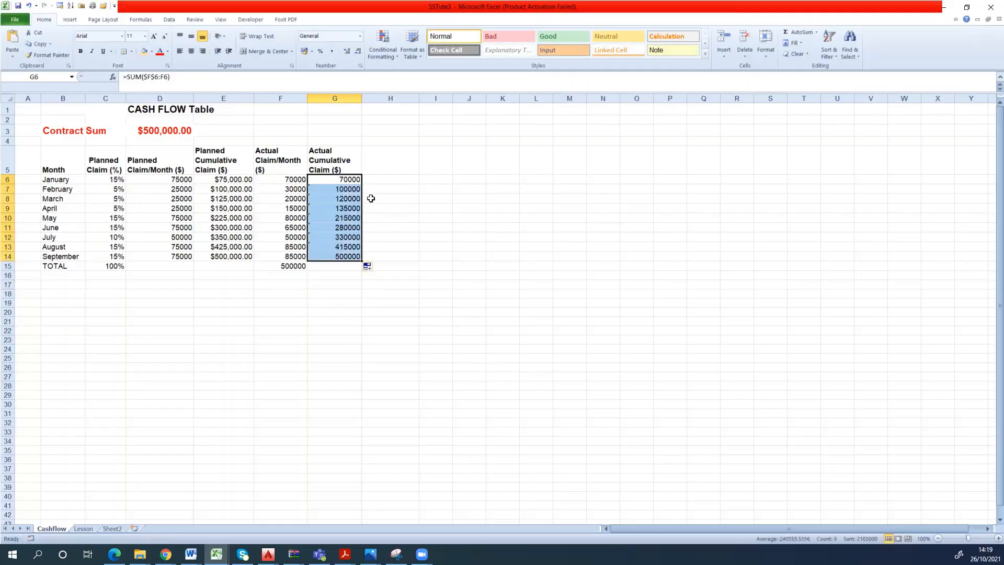
pyautogui.click(421, 217)
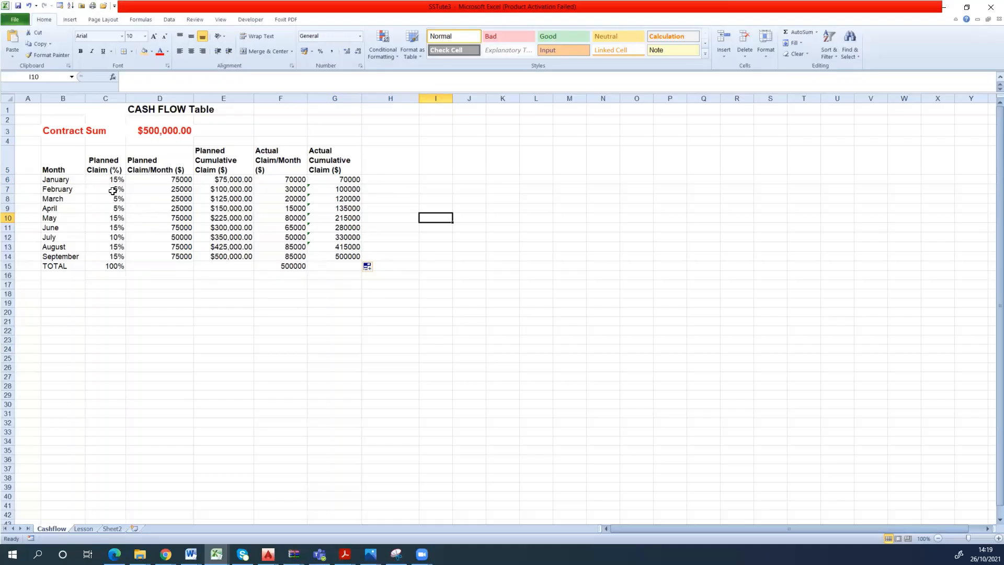
# - Enter a sample payment stage below the table in row 19: stage 1, floor slab, 20%
pyautogui.click(76, 179)
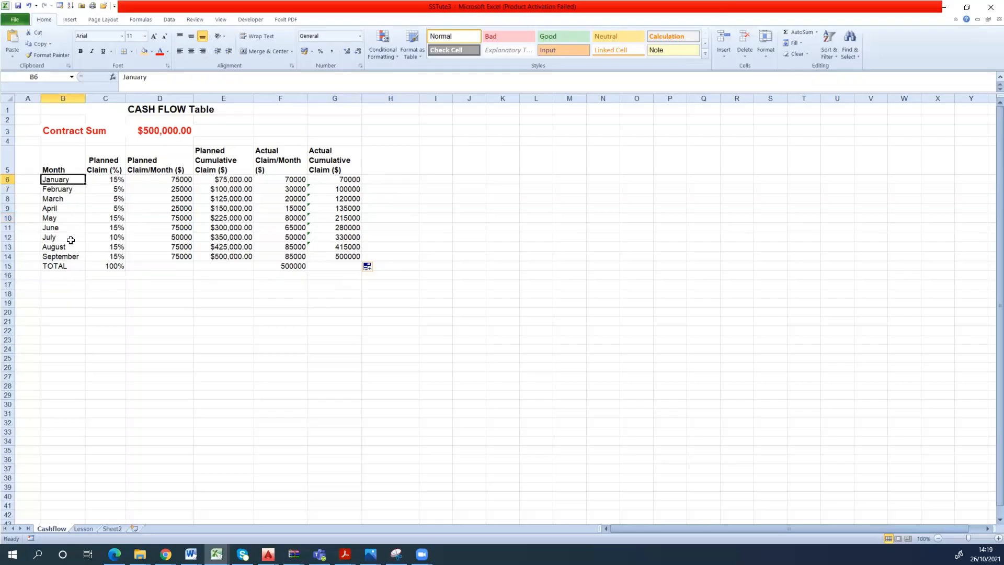
pyautogui.click(74, 305)
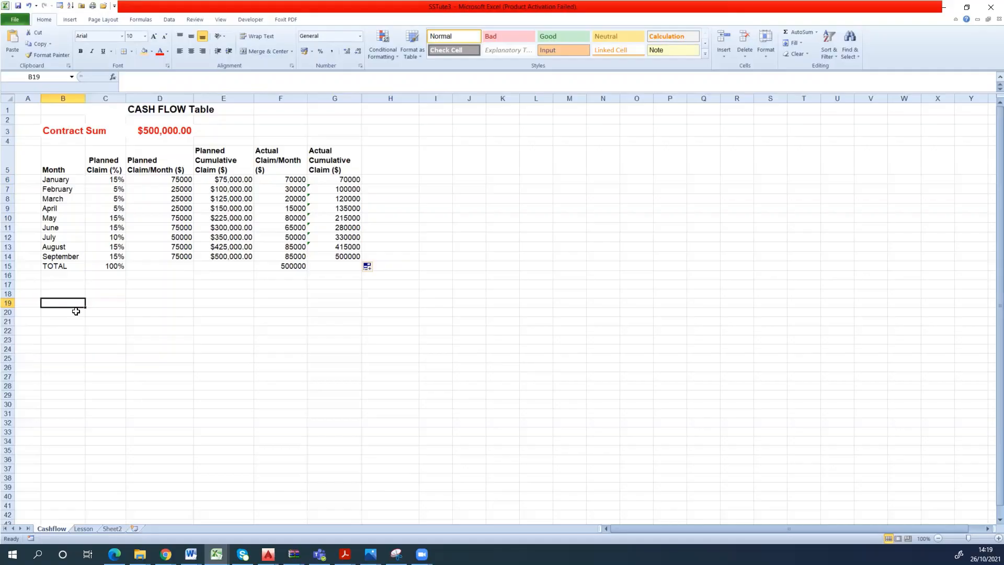
pyautogui.write('s')
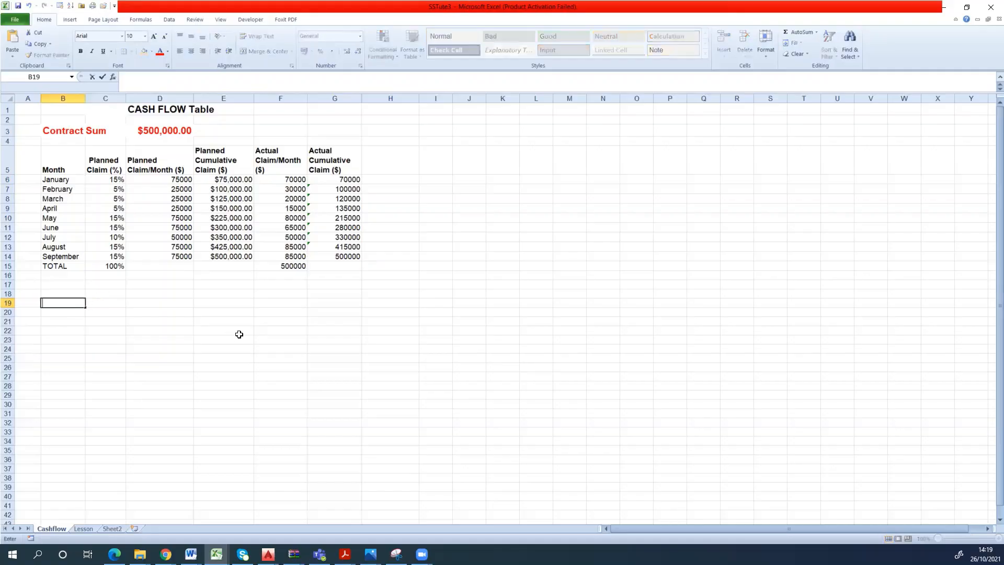
pyautogui.write('tage 1')
pyautogui.press('Tab')
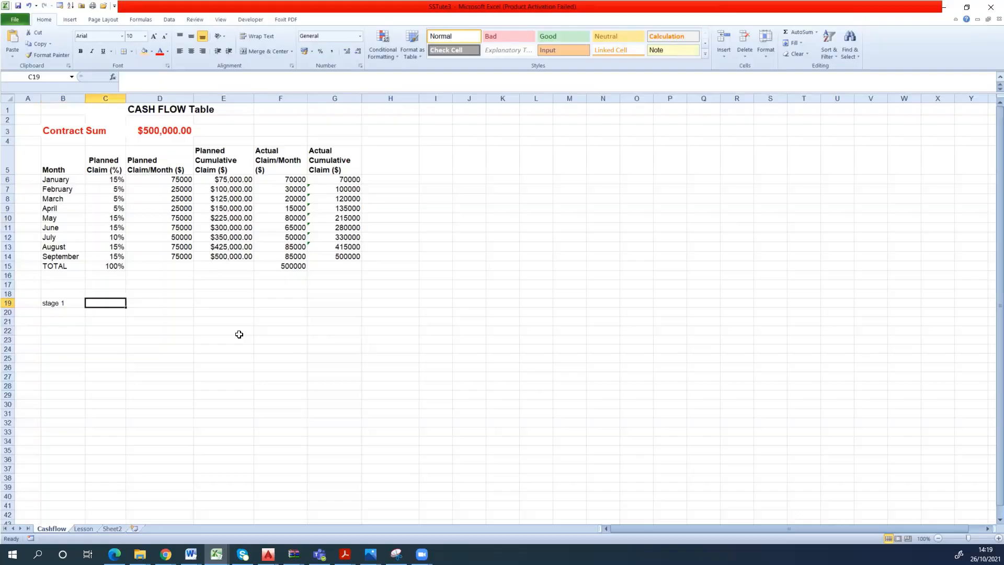
pyautogui.write('floor slab')
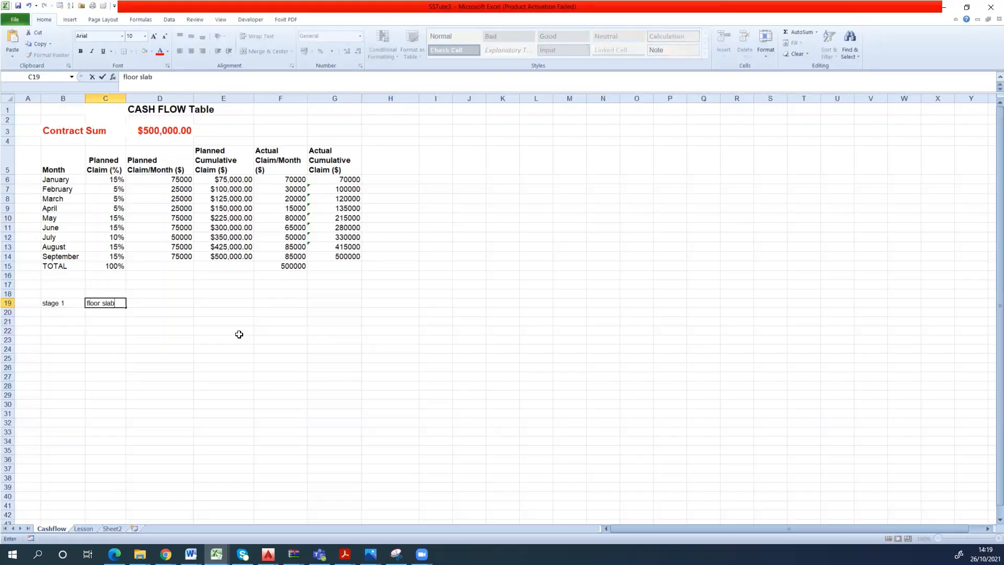
pyautogui.press('Tab')
pyautogui.write('20')
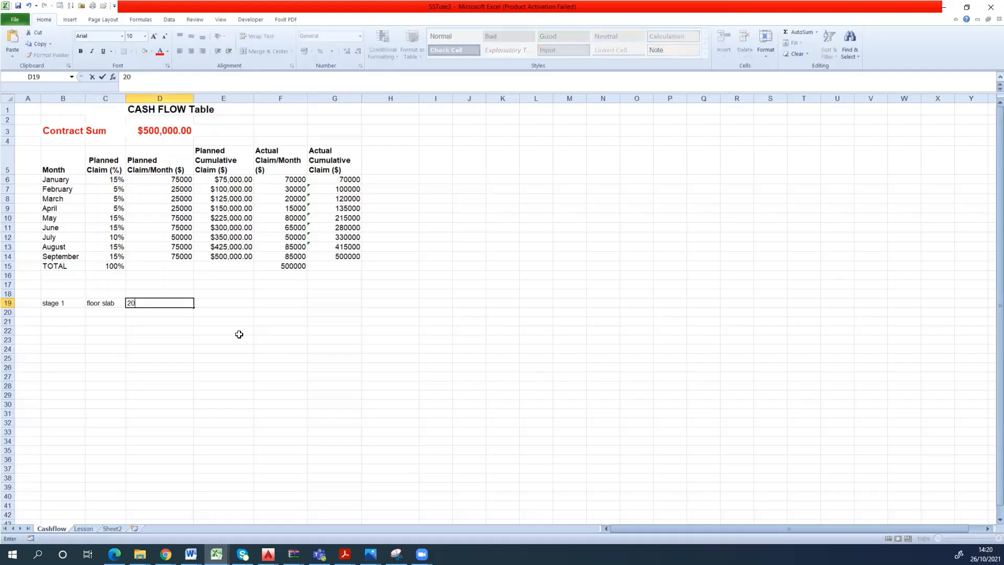
pyautogui.write('%')
pyautogui.press('Return')
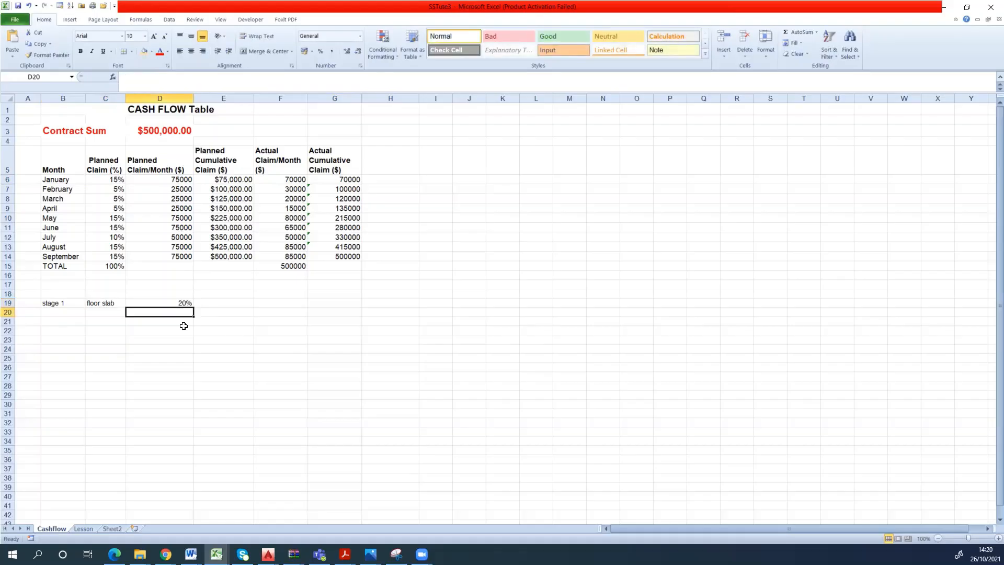
# - Add a second sample payment stage in row 20: Stage 2, Frame, 20%
pyautogui.moveTo(64, 309); pyautogui.dragTo(70, 306)
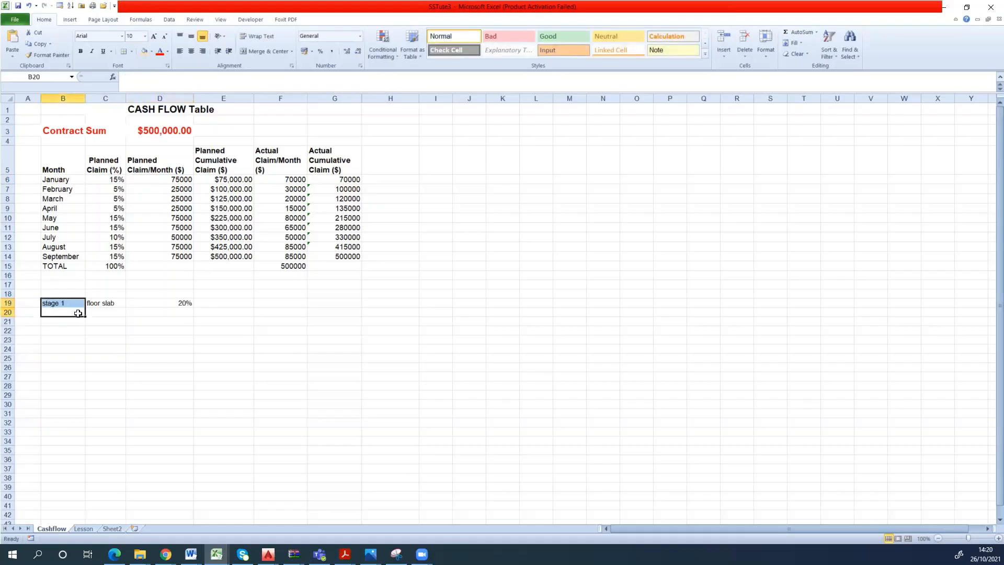
pyautogui.click(48, 311)
pyautogui.write('St')
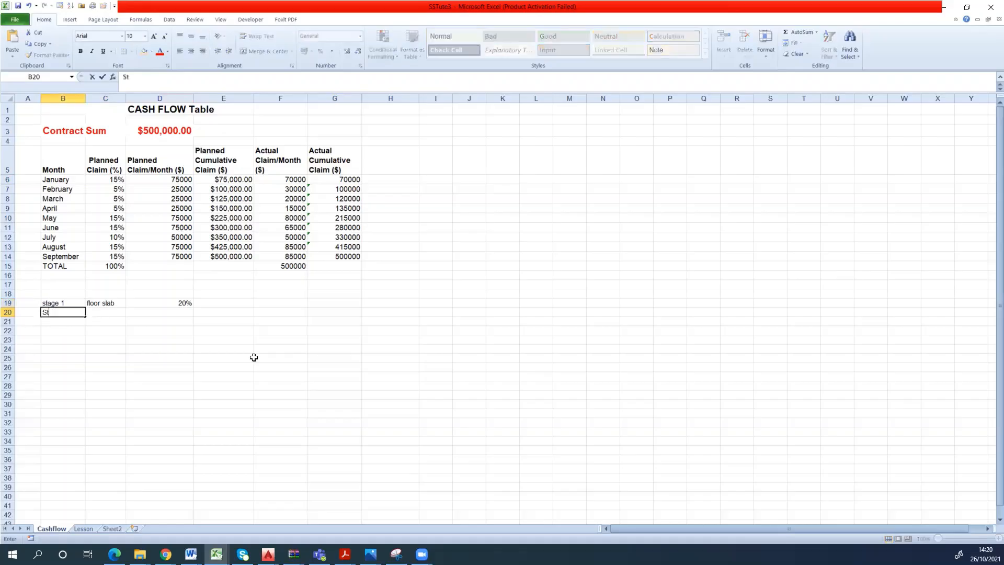
pyautogui.write('age 2')
pyautogui.press('Tab')
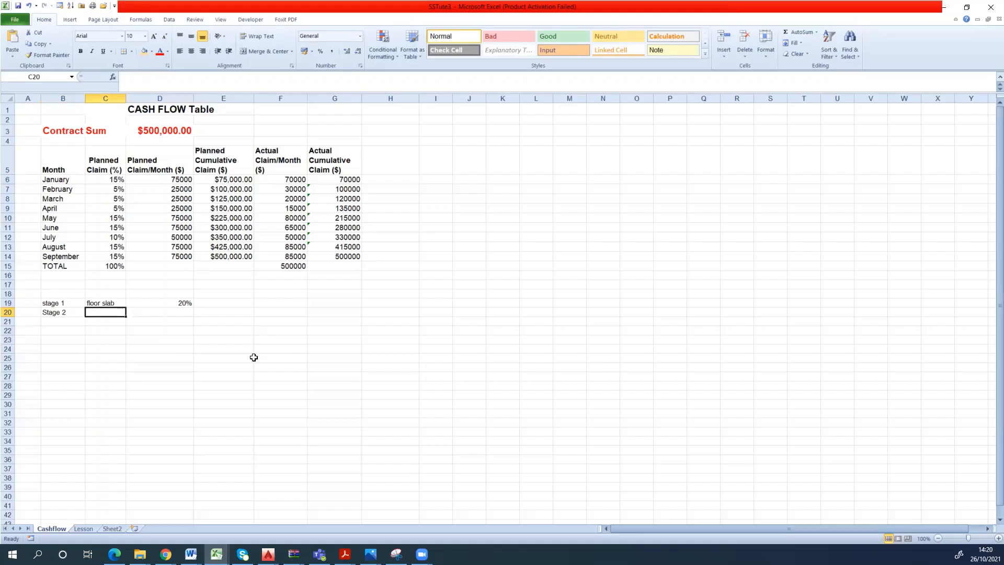
pyautogui.write('Frame')
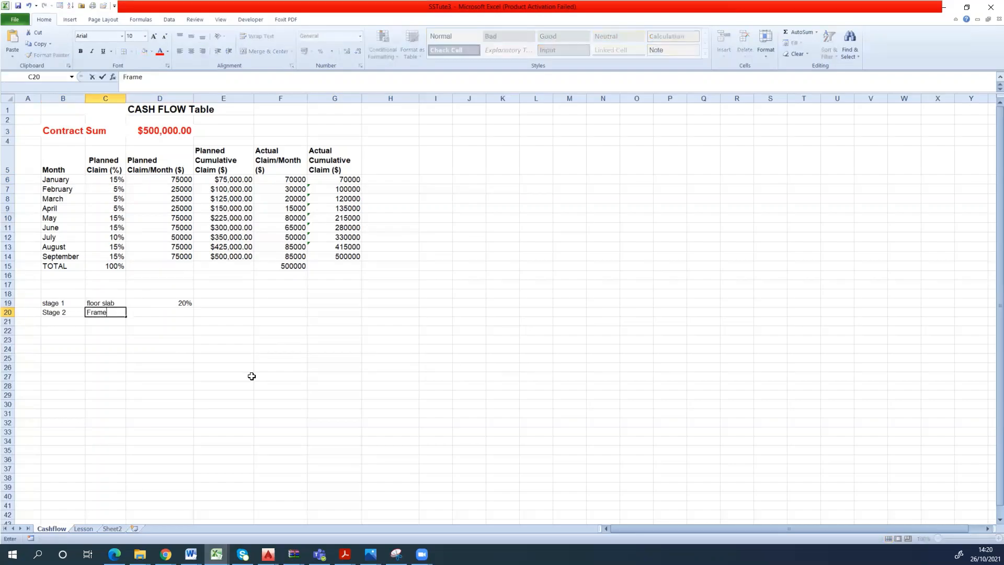
pyautogui.press('Tab')
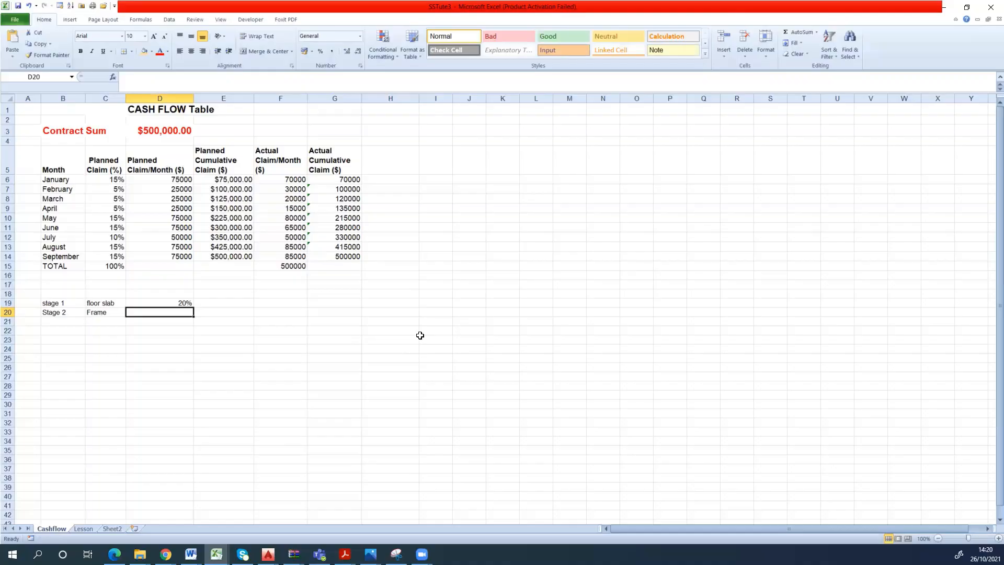
pyautogui.write('20')
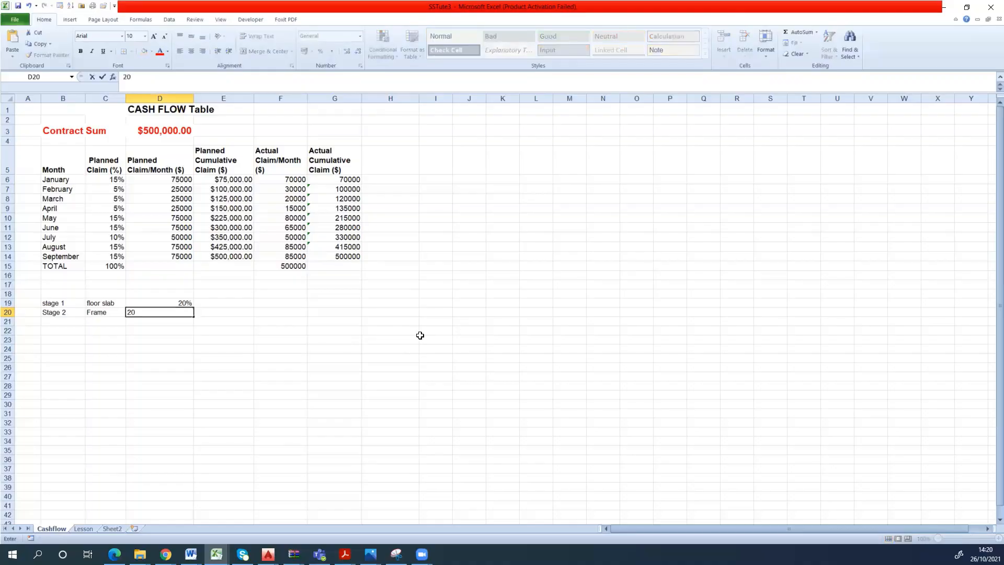
pyautogui.write('%')
pyautogui.click(181, 332)
pyautogui.click(74, 320)
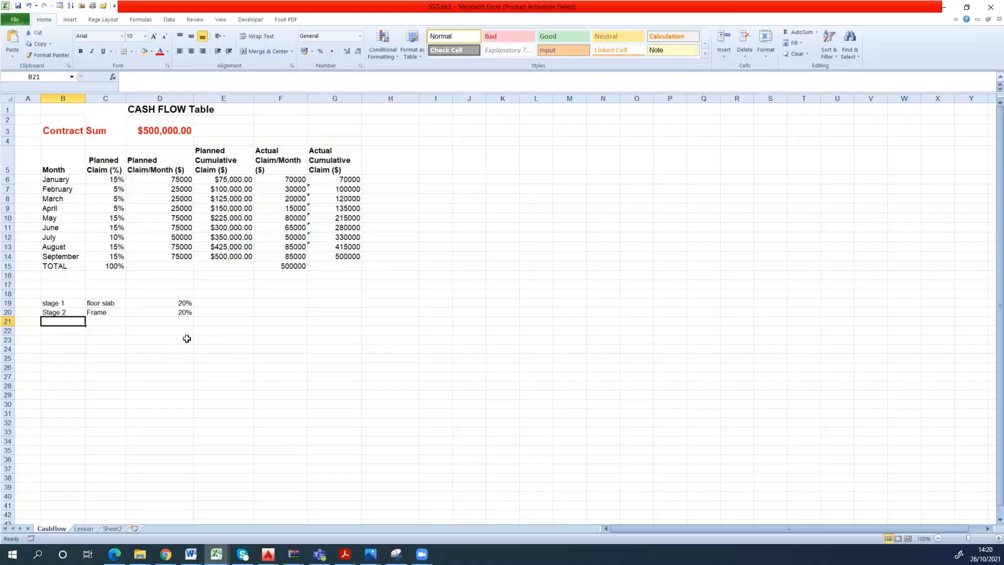
pyautogui.moveTo(186, 303); pyautogui.dragTo(172, 357)
pyautogui.click(93, 331)
pyautogui.click(159, 320)
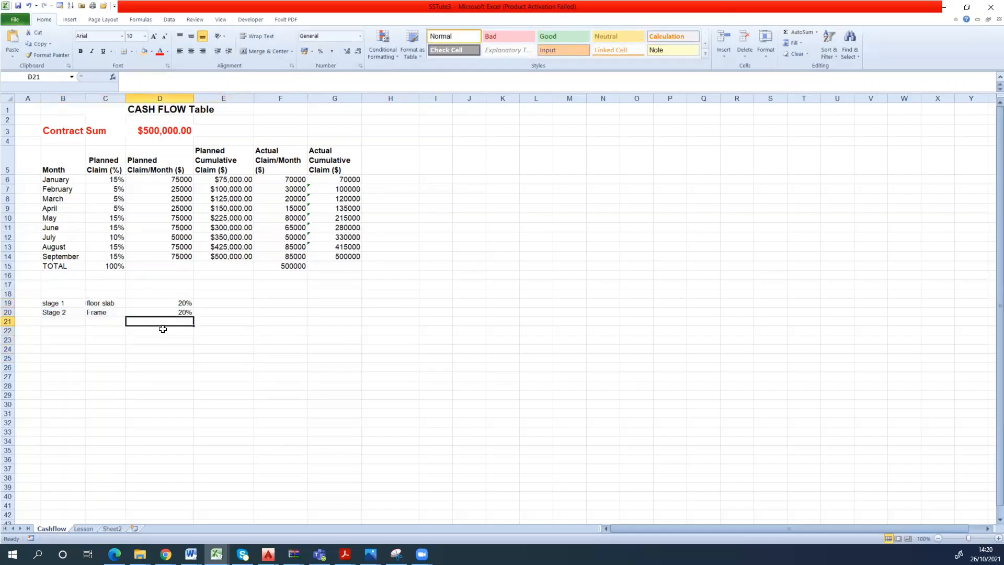
pyautogui.click(74, 304)
pyautogui.moveTo(76, 305); pyautogui.dragTo(157, 355)
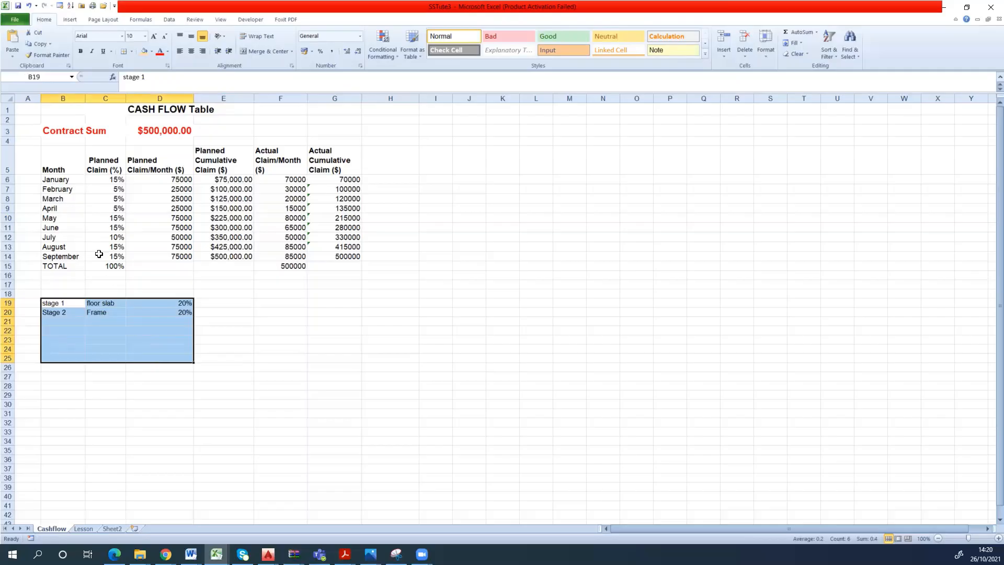
pyautogui.click(97, 314)
pyautogui.moveTo(73, 304); pyautogui.dragTo(162, 389)
pyautogui.click(224, 330)
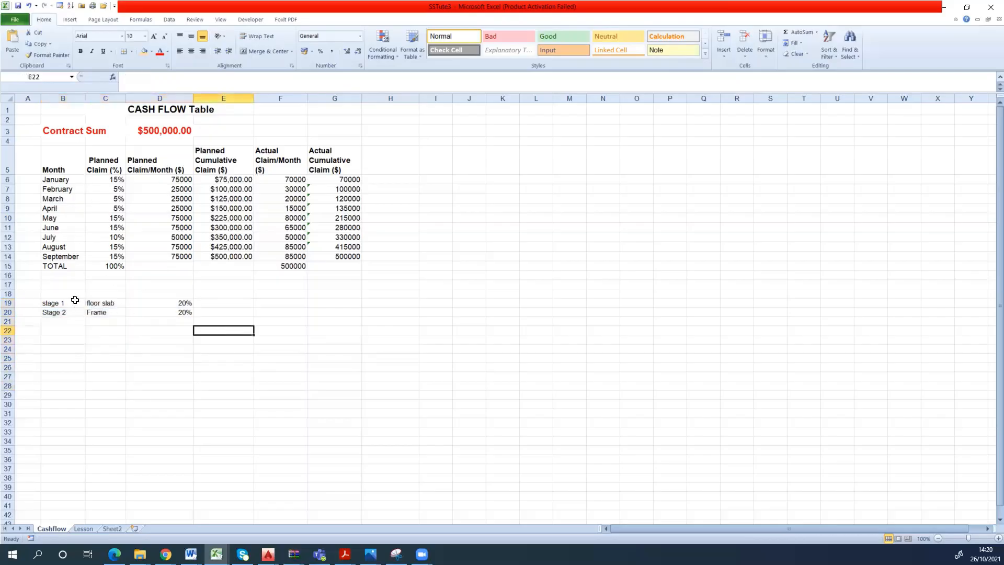
# - Clear the sample payment stage entries from B19:D21 below the cash flow table
pyautogui.moveTo(55, 304); pyautogui.dragTo(138, 317)
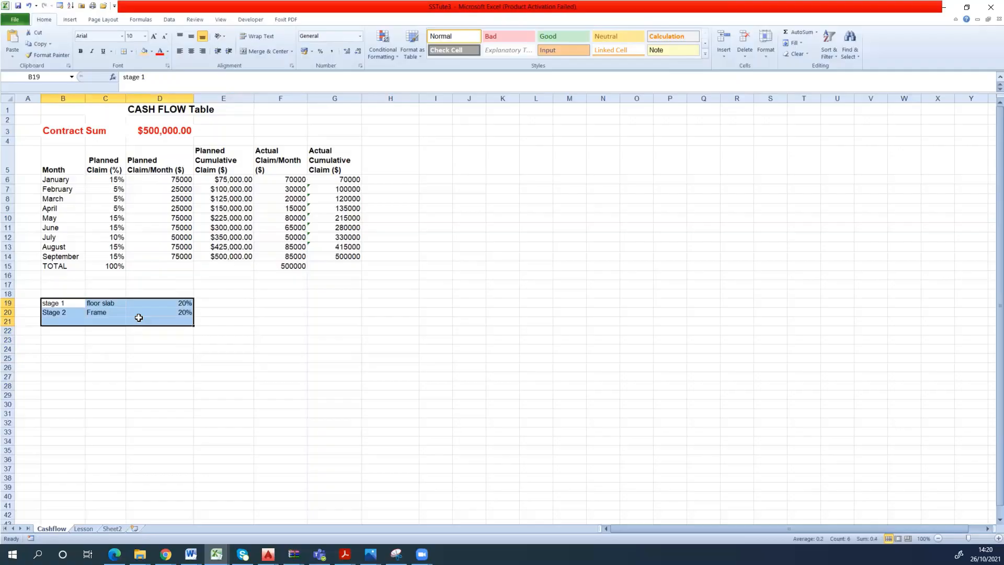
pyautogui.press('Delete')
pyautogui.click(214, 347)
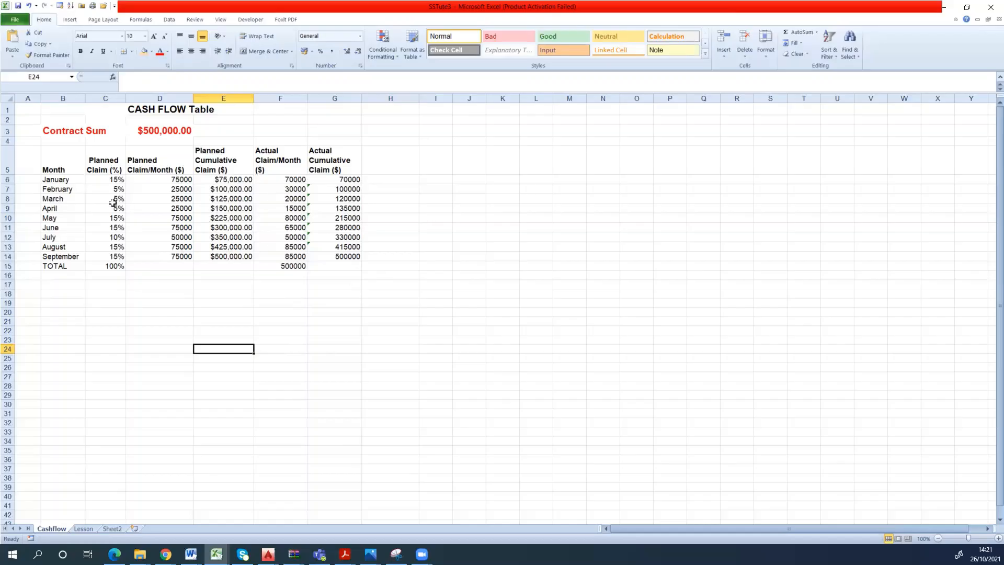
# - Check the formulas behind February's planned monthly claim and January's planned cumulative claim
pyautogui.click(173, 189)
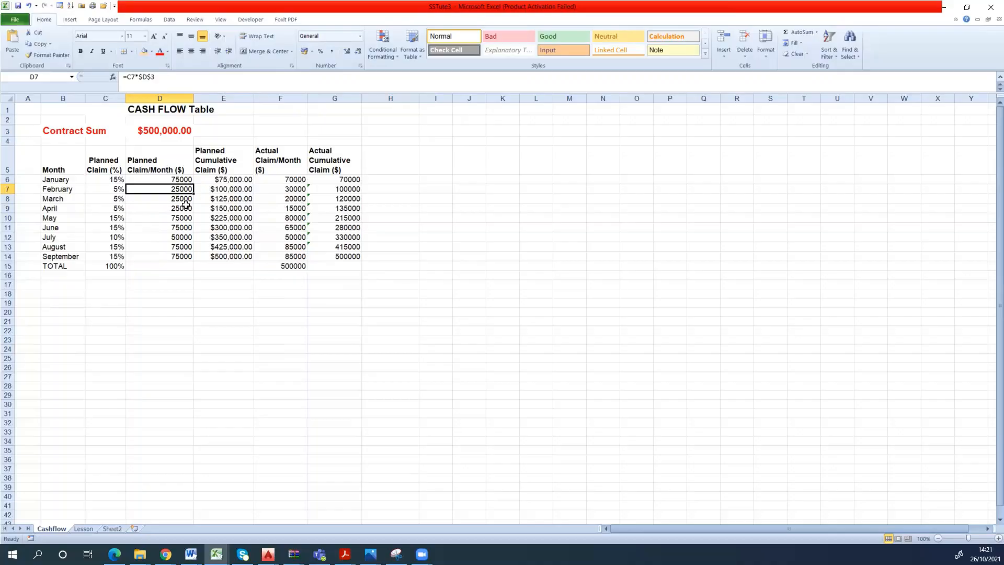
pyautogui.click(239, 181)
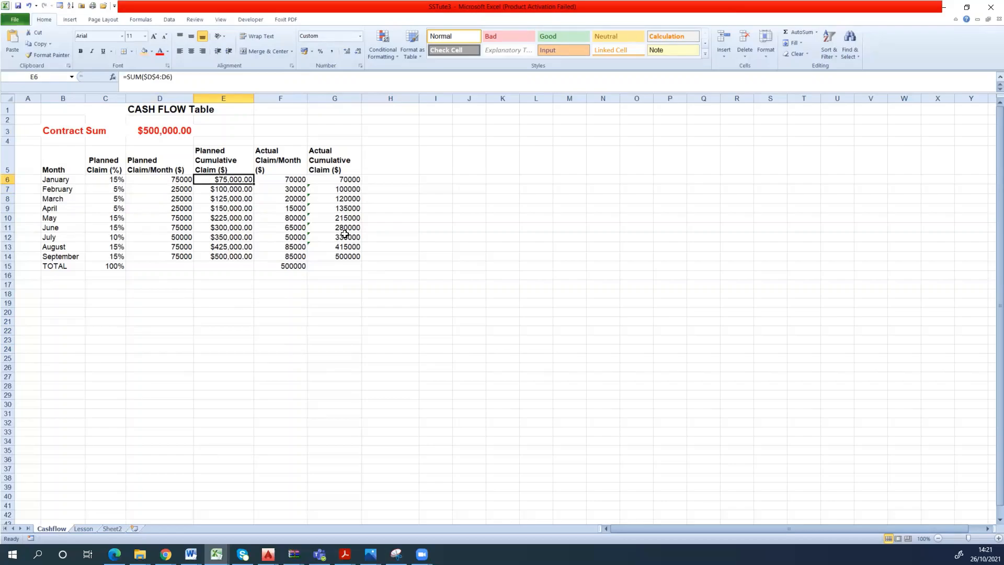
pyautogui.click(368, 226)
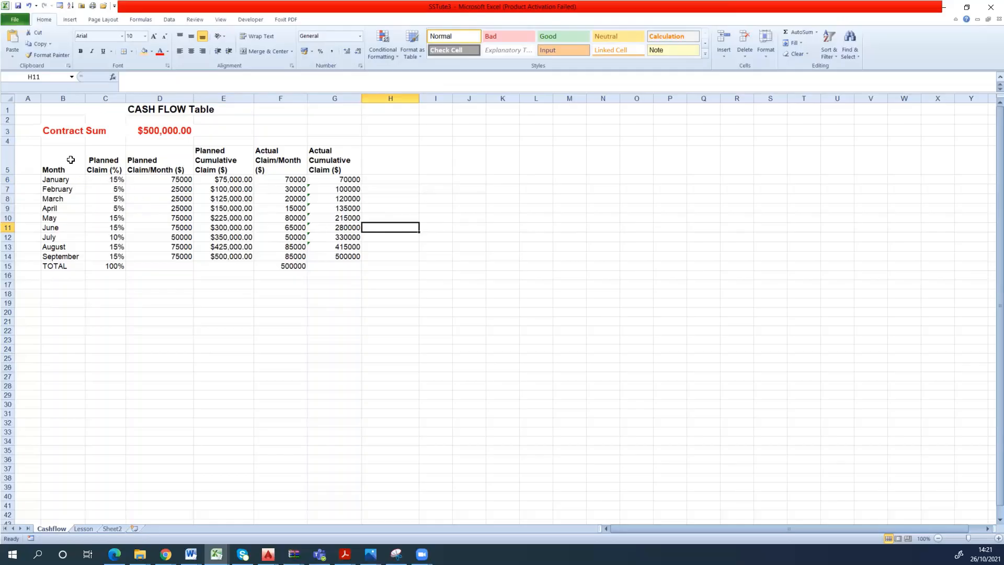
# - Try formatting the cash flow range B5:G15 as a table with headers in a blue light table style
pyautogui.moveTo(71, 159); pyautogui.dragTo(334, 267)
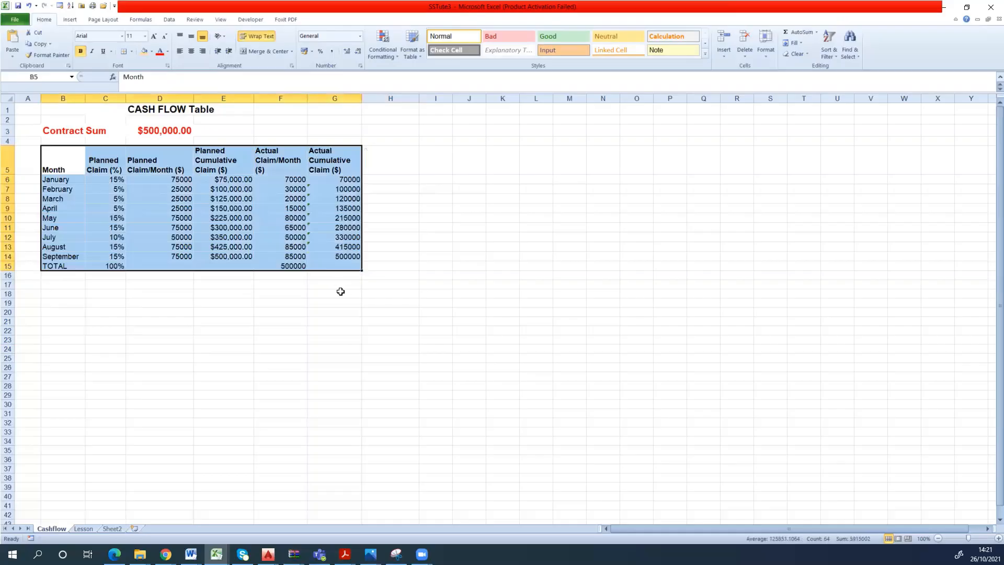
pyautogui.click(421, 56)
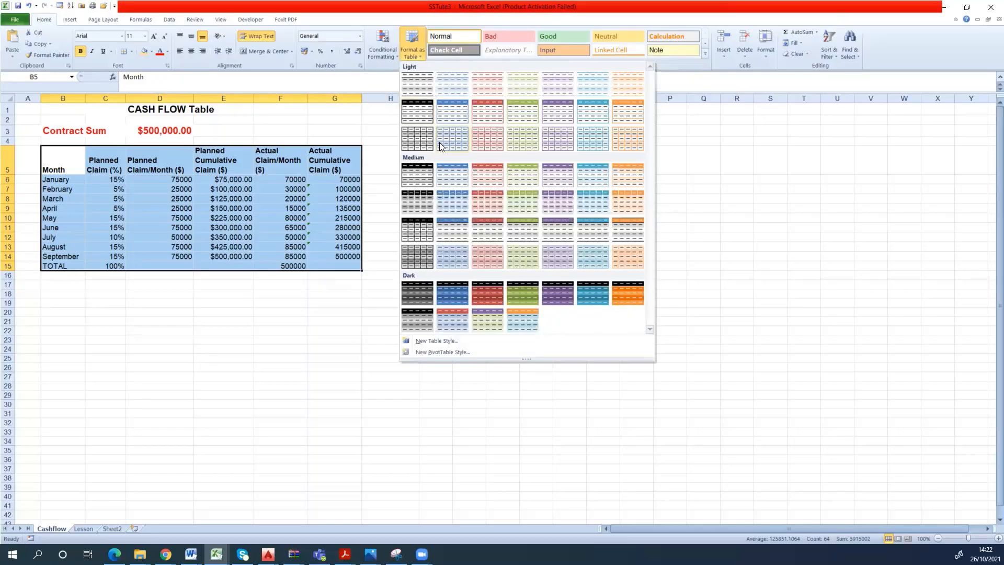
pyautogui.click(449, 118)
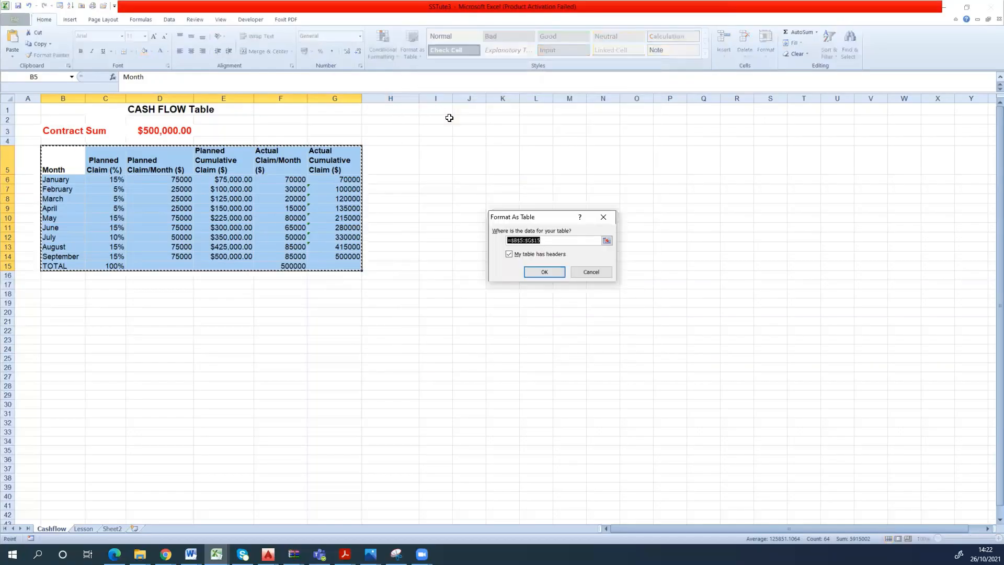
pyautogui.click(543, 270)
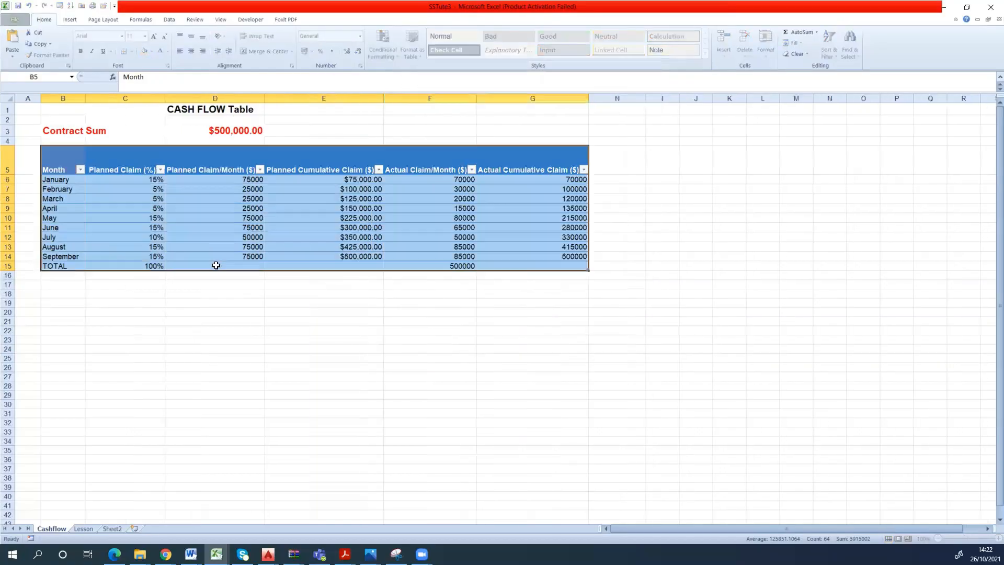
pyautogui.click(545, 322)
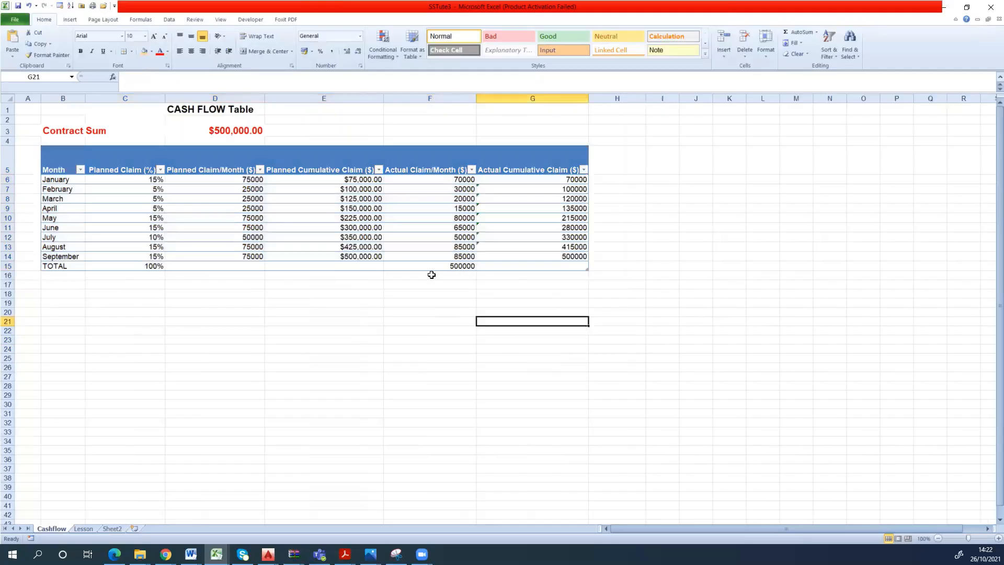
pyautogui.click(28, 5)
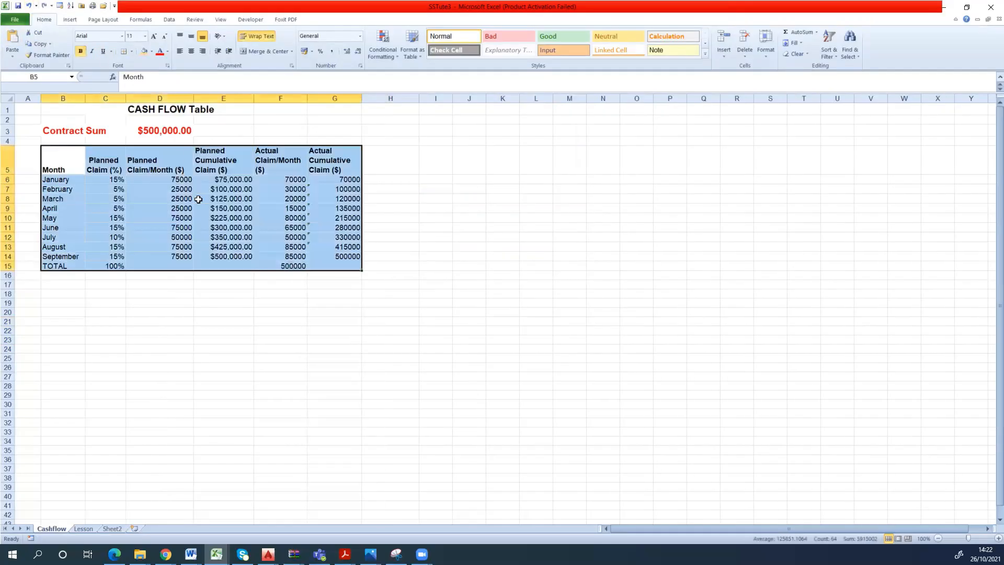
pyautogui.click(413, 209)
# - Apply thick dark red outline and inside borders to the header row B5:G5
pyautogui.moveTo(65, 157); pyautogui.dragTo(329, 162)
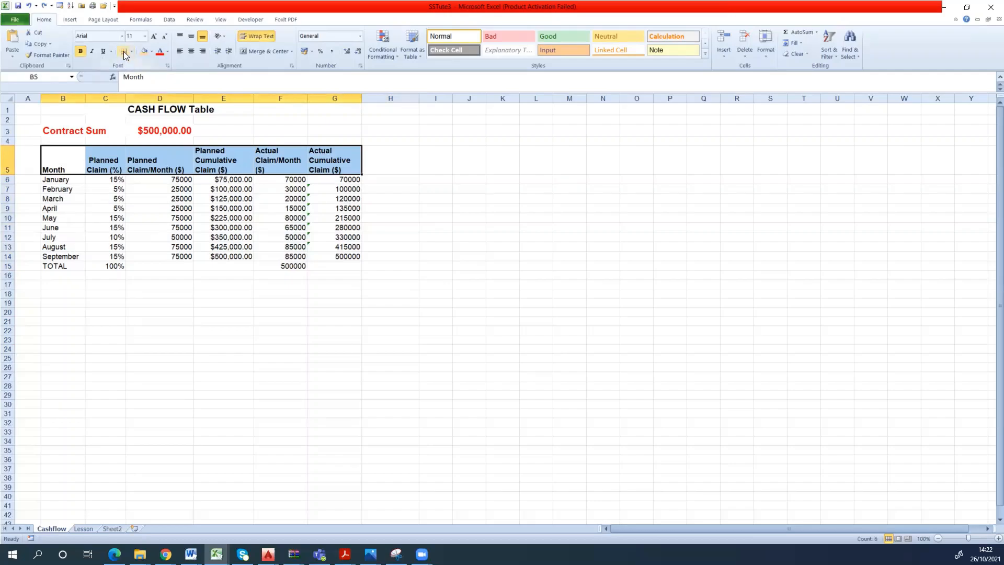
pyautogui.hotkey('ctrl', '1')
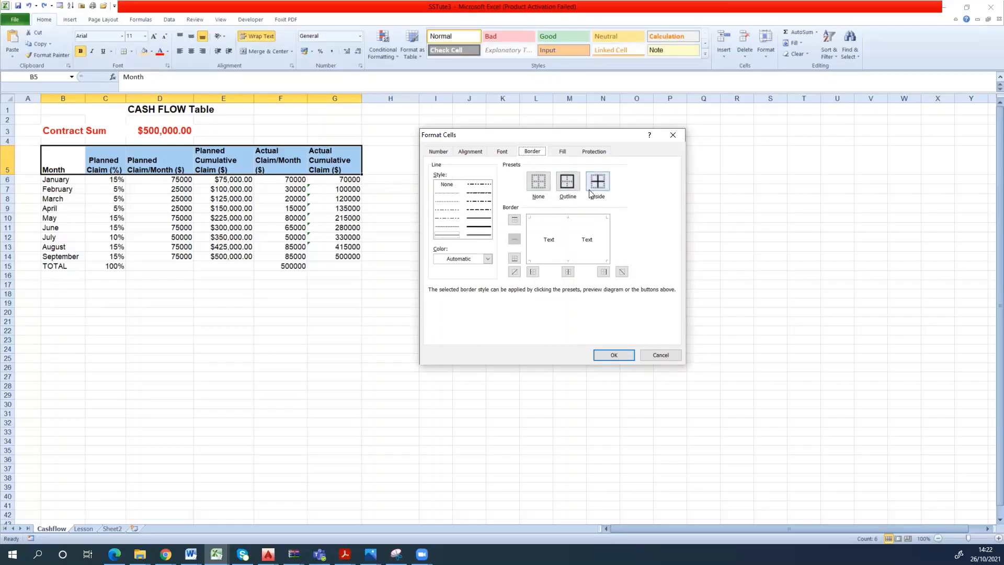
pyautogui.click(487, 227)
pyautogui.click(488, 259)
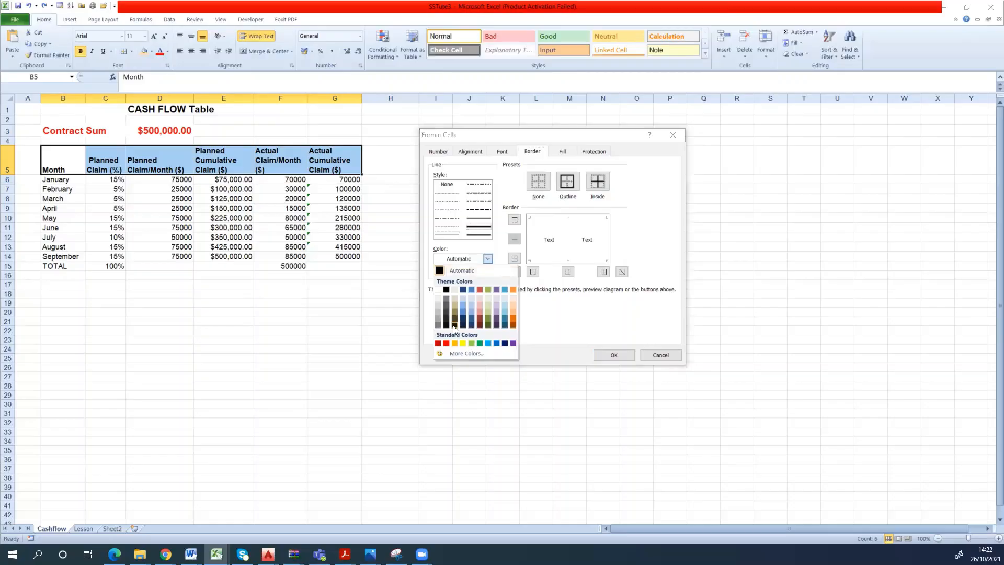
pyautogui.click(438, 344)
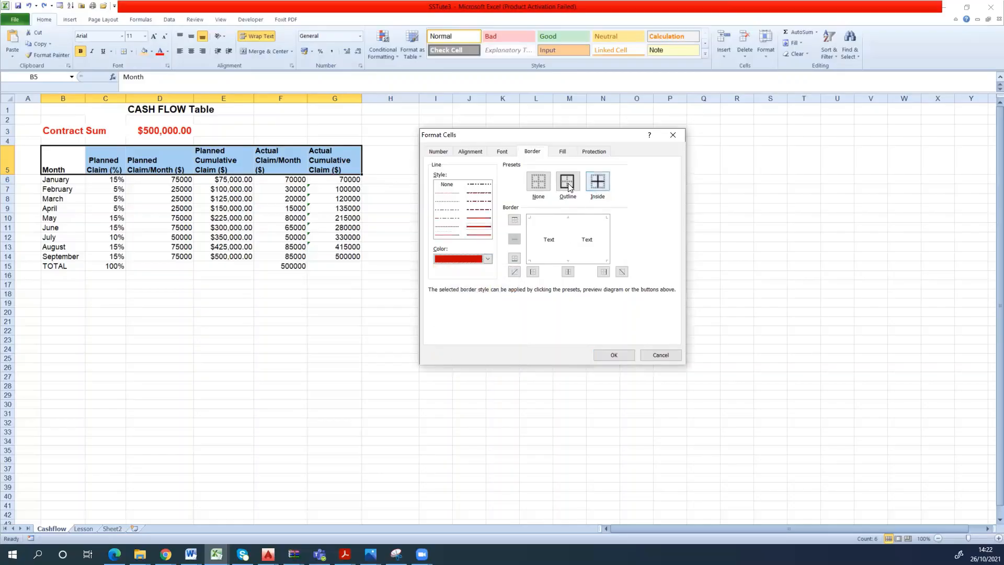
pyautogui.click(600, 180)
pyautogui.click(568, 181)
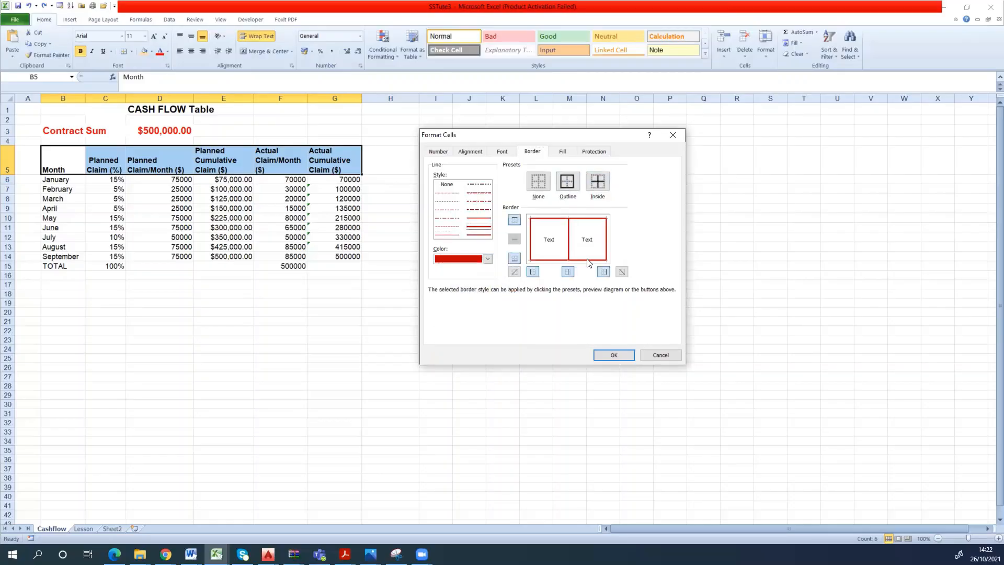
pyautogui.click(614, 355)
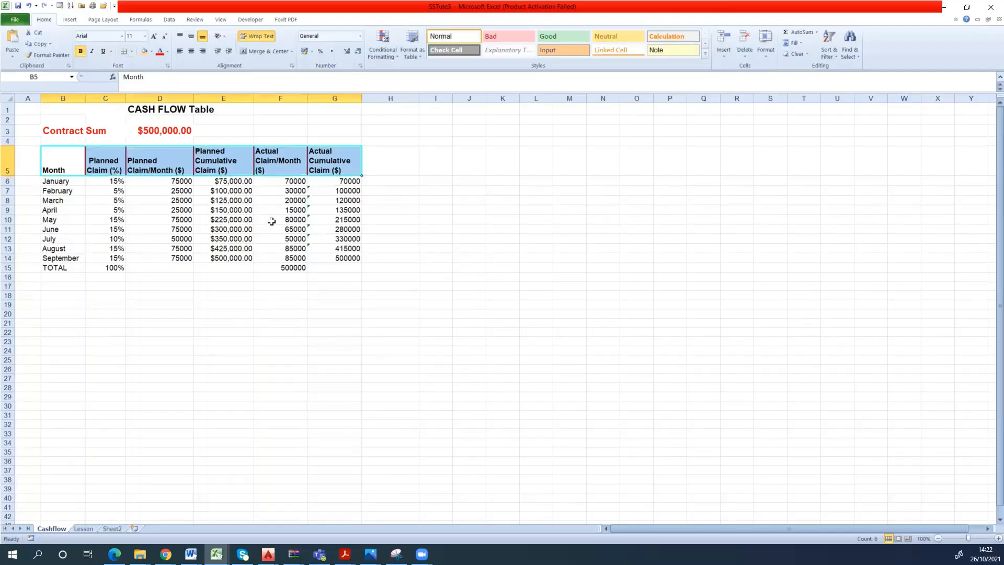
pyautogui.click(280, 276)
# - Give the monthly rows B6:G14 a thick dark red outline and vertical inside borders, without horizontal lines between rows
pyautogui.click(53, 182)
pyautogui.click(103, 249)
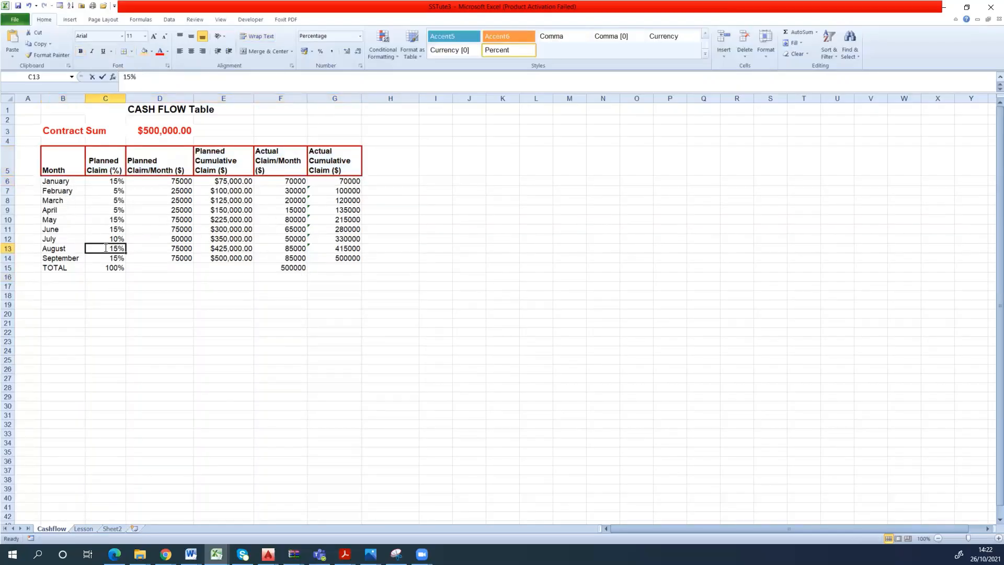
pyautogui.moveTo(143, 258); pyautogui.dragTo(135, 239)
pyautogui.moveTo(67, 183); pyautogui.dragTo(332, 261)
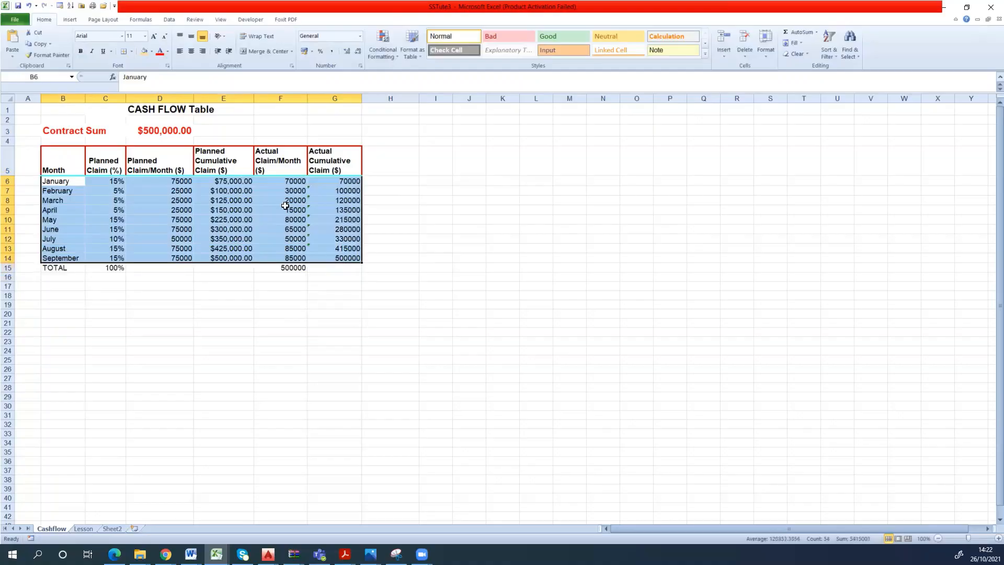
pyautogui.hotkey('ctrl', '1')
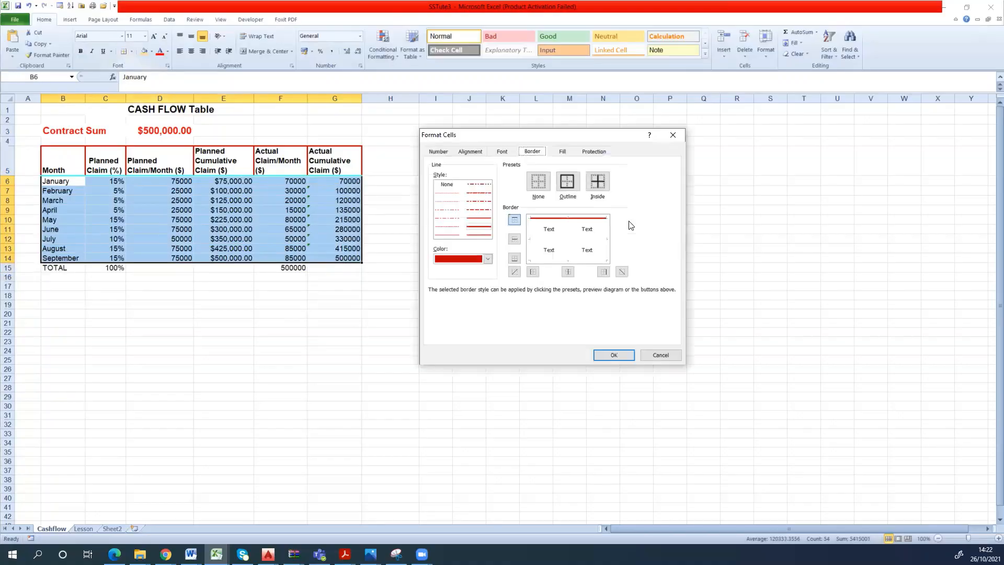
pyautogui.click(572, 184)
pyautogui.click(597, 182)
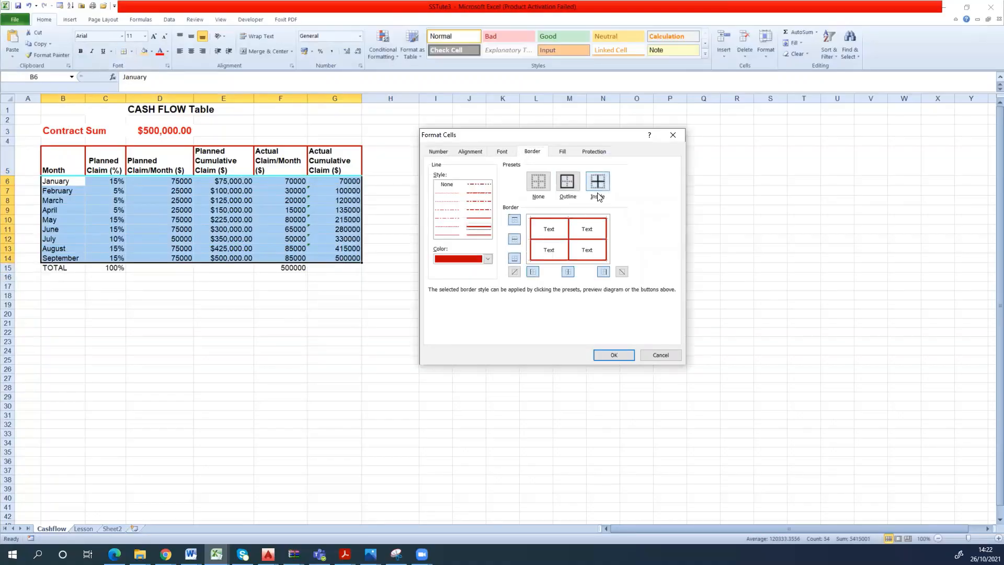
pyautogui.click(559, 240)
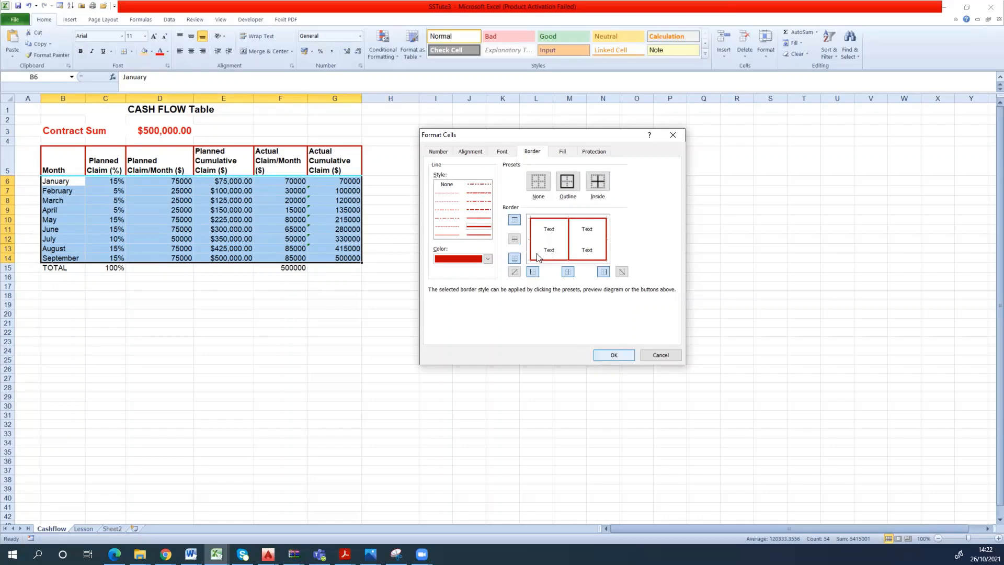
pyautogui.click(610, 355)
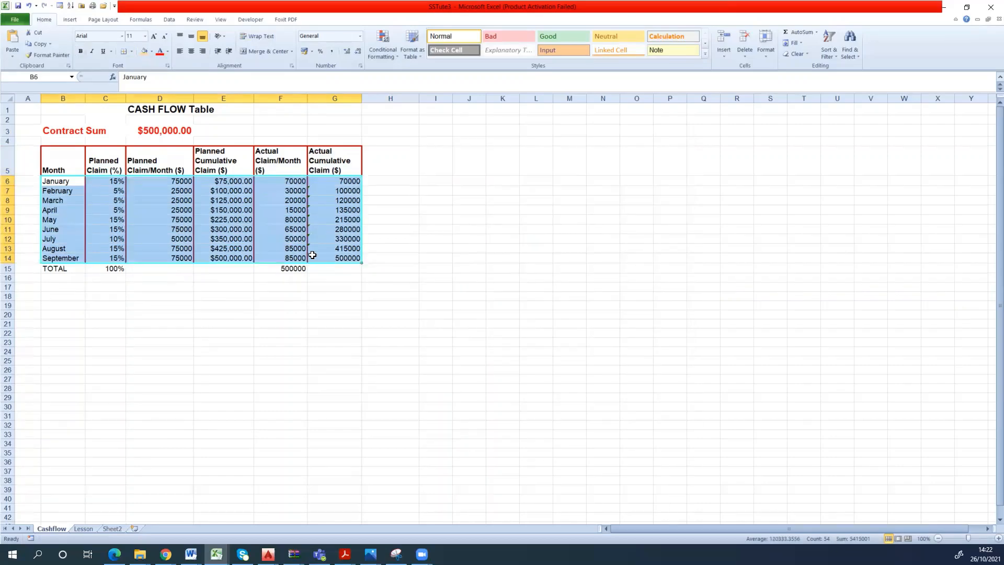
pyautogui.click(206, 305)
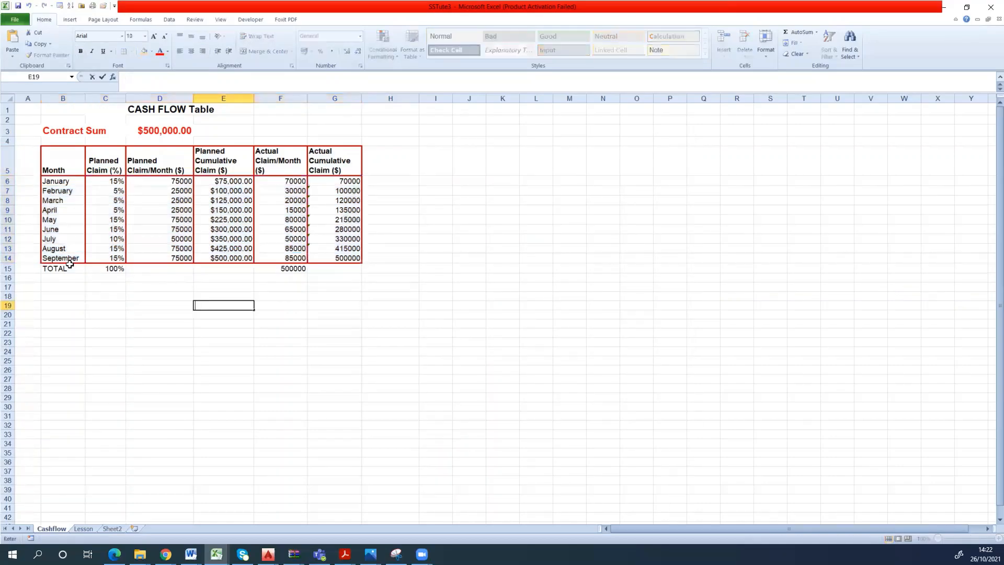
pyautogui.moveTo(70, 266); pyautogui.dragTo(349, 273)
pyautogui.moveTo(235, 324); pyautogui.dragTo(223, 332)
pyautogui.doubleClick(49, 262)
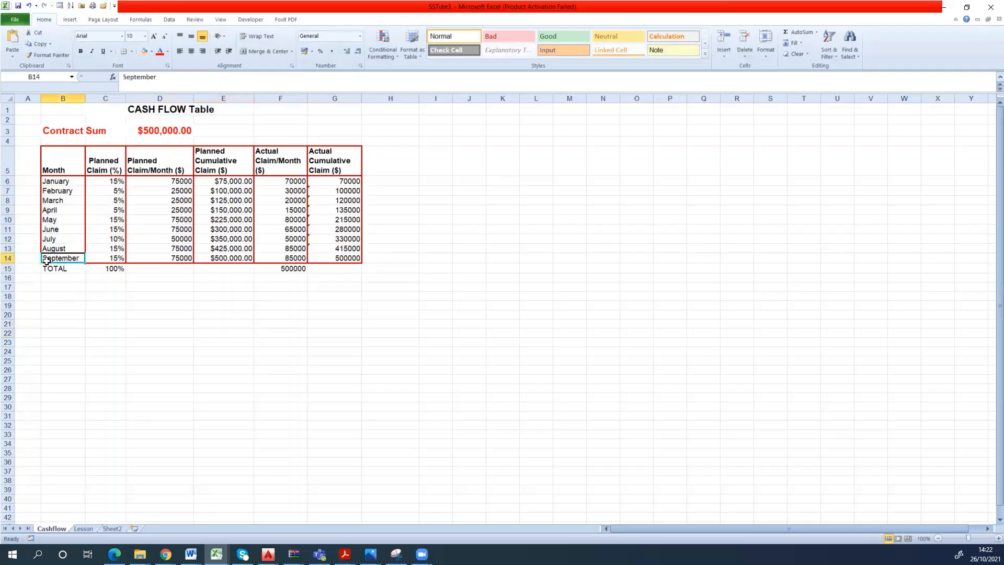
pyautogui.click(51, 269)
pyautogui.moveTo(57, 270); pyautogui.dragTo(218, 271)
pyautogui.click(162, 285)
pyautogui.click(65, 271)
pyautogui.click(238, 294)
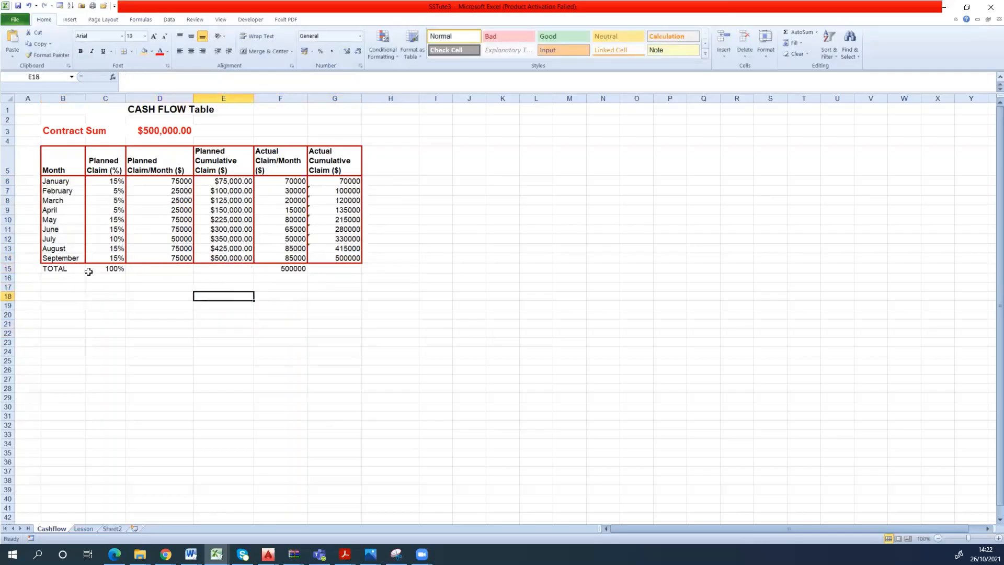
# - Add thick dark red outline and inside vertical borders to the TOTAL row B15:G15
pyautogui.click(81, 271)
pyautogui.moveTo(81, 270); pyautogui.dragTo(330, 268)
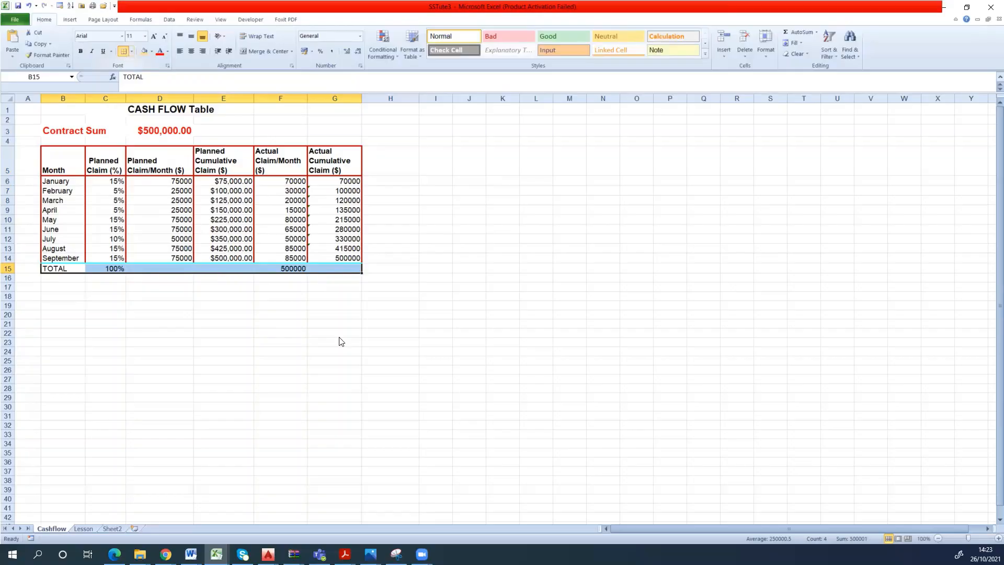
pyautogui.hotkey('ctrl', '1')
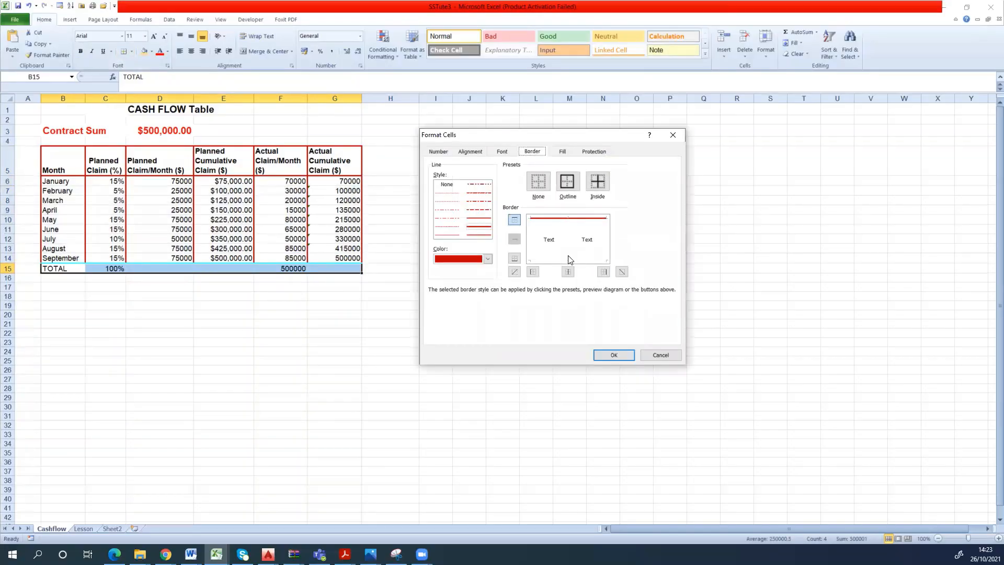
pyautogui.click(562, 187)
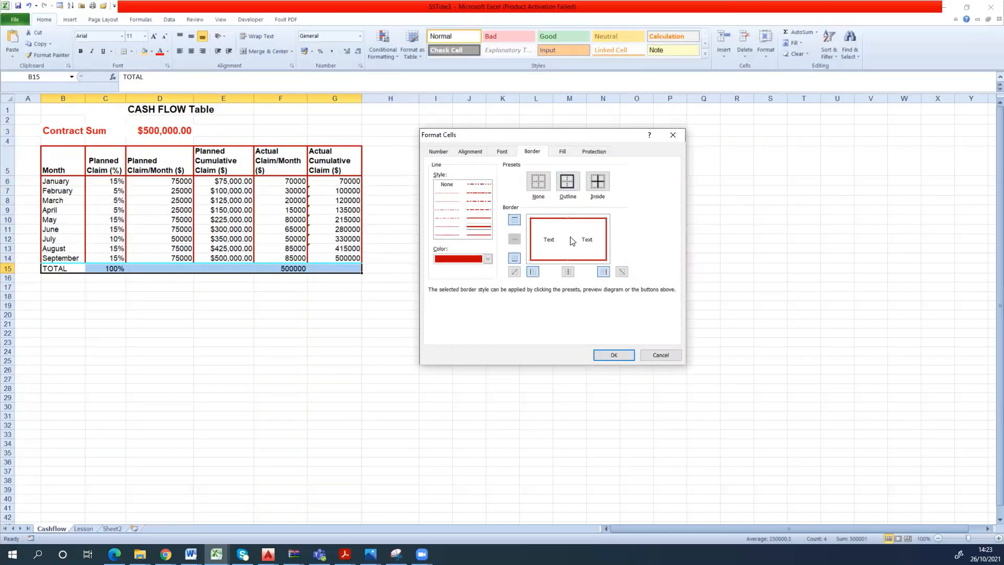
pyautogui.click(572, 240)
pyautogui.click(613, 354)
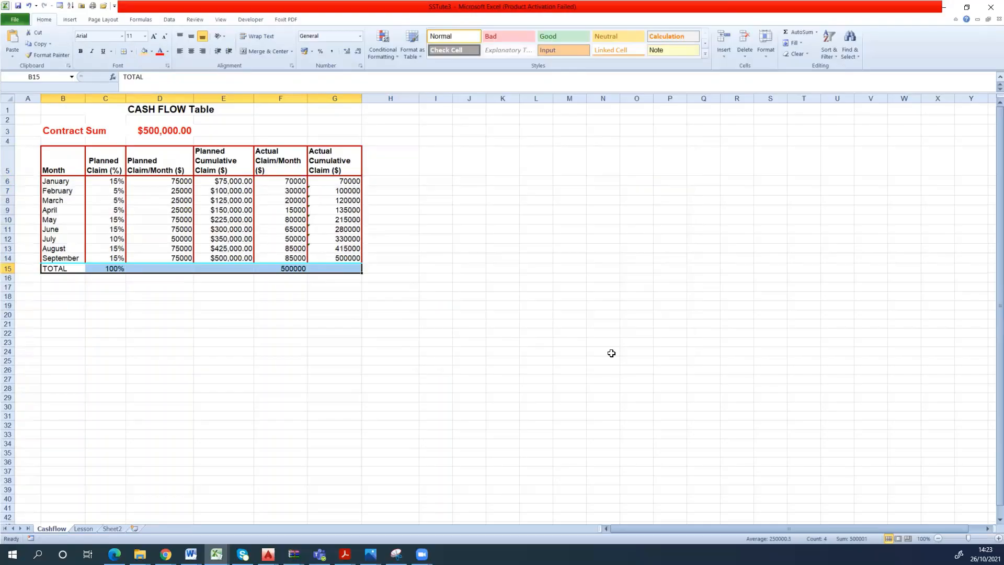
# - Fill the TOTAL row with light orange and the header row B5:G5 with light blue
pyautogui.click(147, 52)
pyautogui.moveTo(74, 155); pyautogui.dragTo(339, 147)
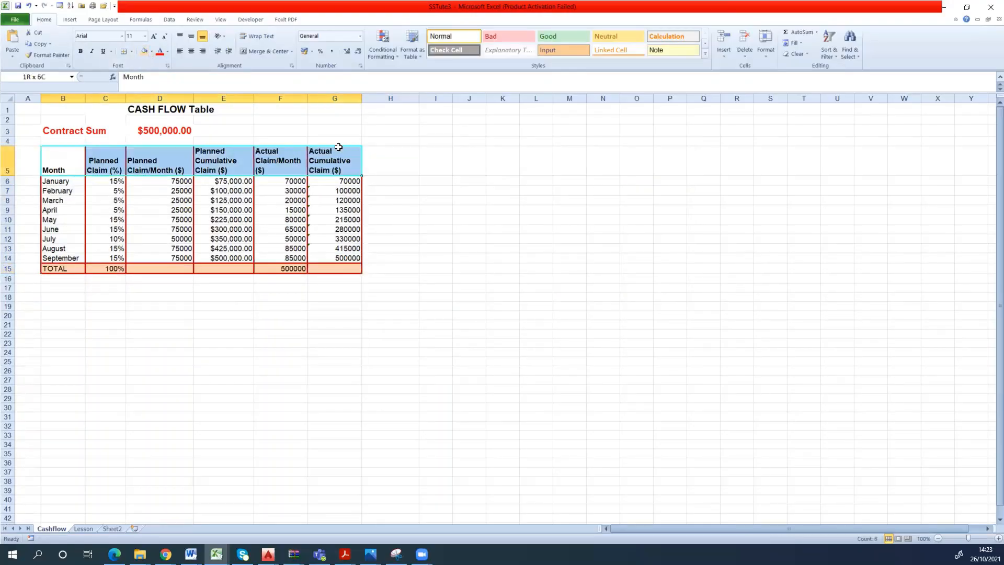
pyautogui.click(152, 52)
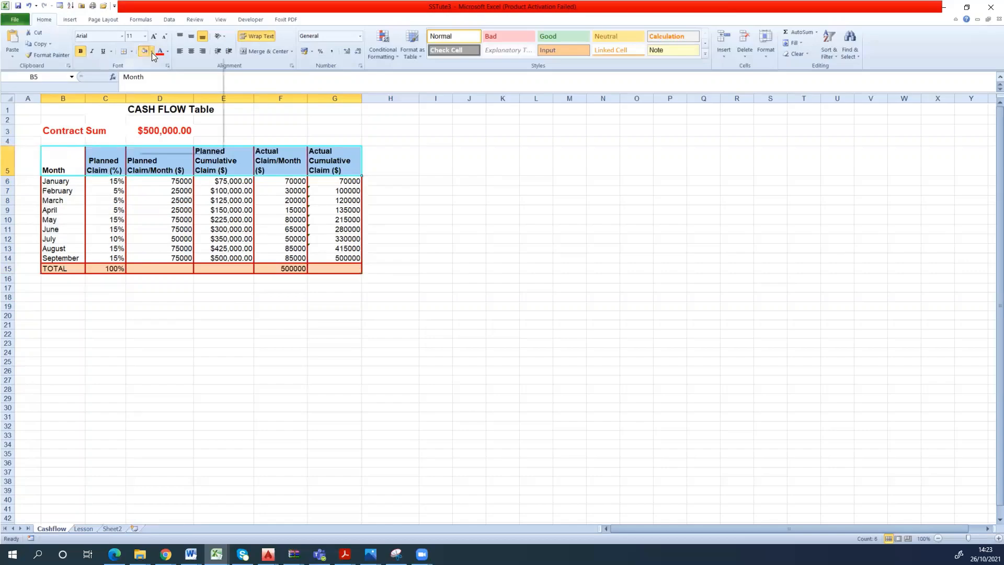
pyautogui.click(208, 88)
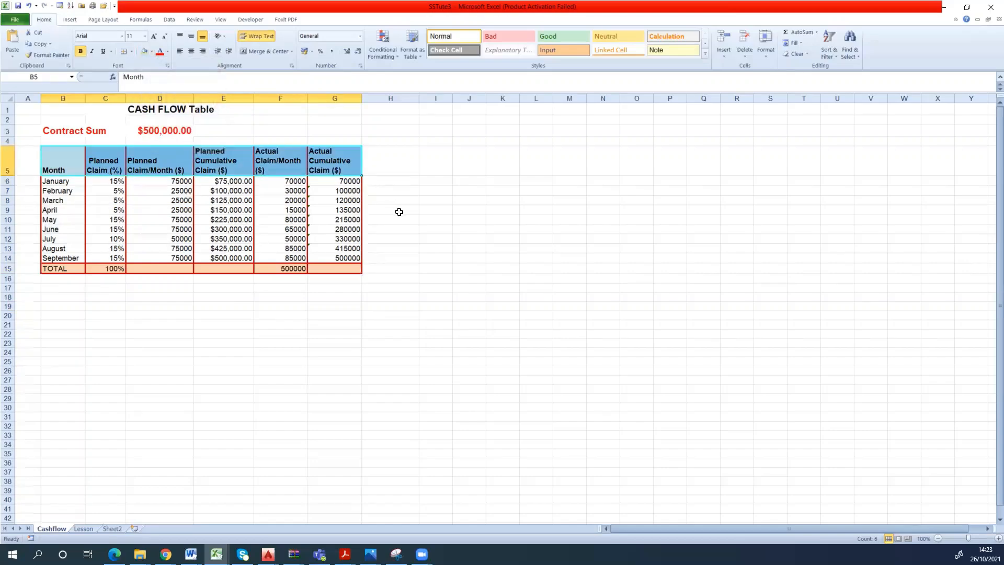
pyautogui.click(398, 210)
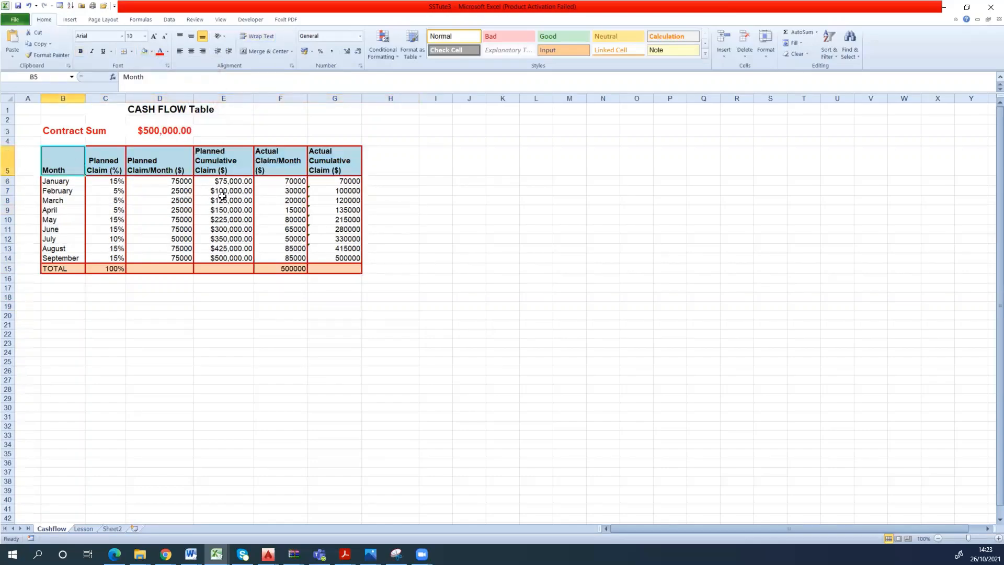
# - Change the font of the whole cash flow table B5:G15 to BankGothic Lt BT
pyautogui.moveTo(45, 163); pyautogui.dragTo(334, 269)
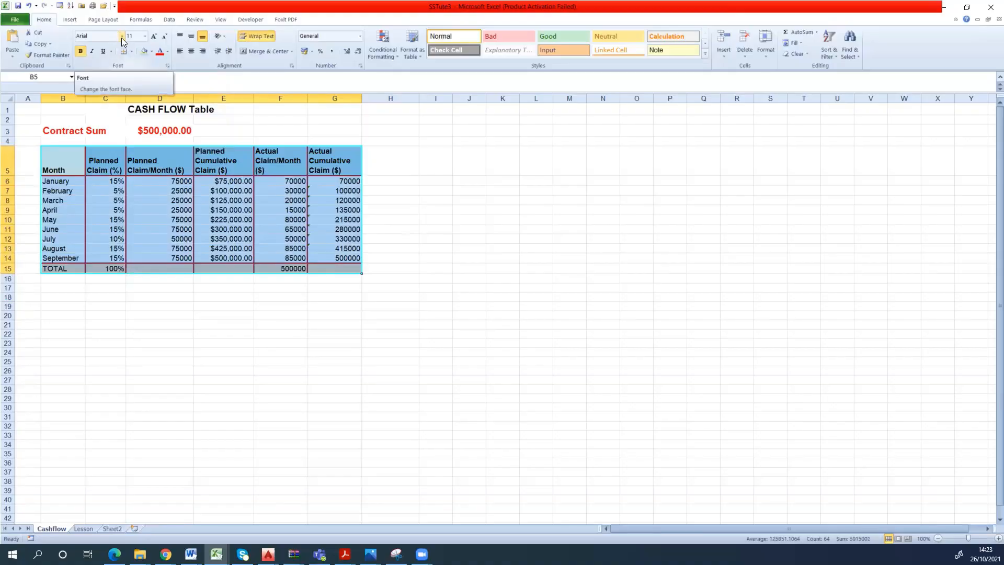
pyautogui.click(121, 36)
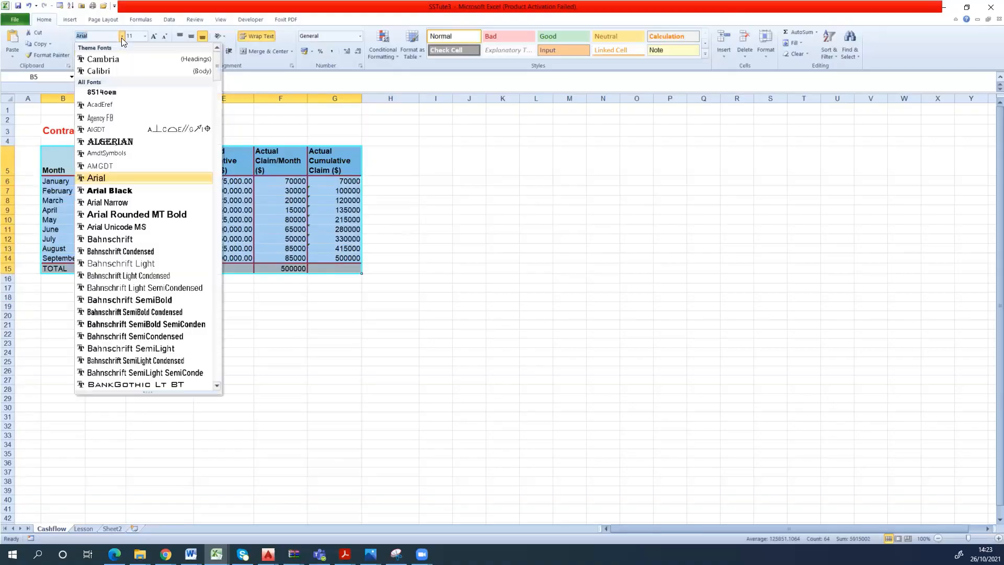
pyautogui.click(126, 384)
pyautogui.click(481, 242)
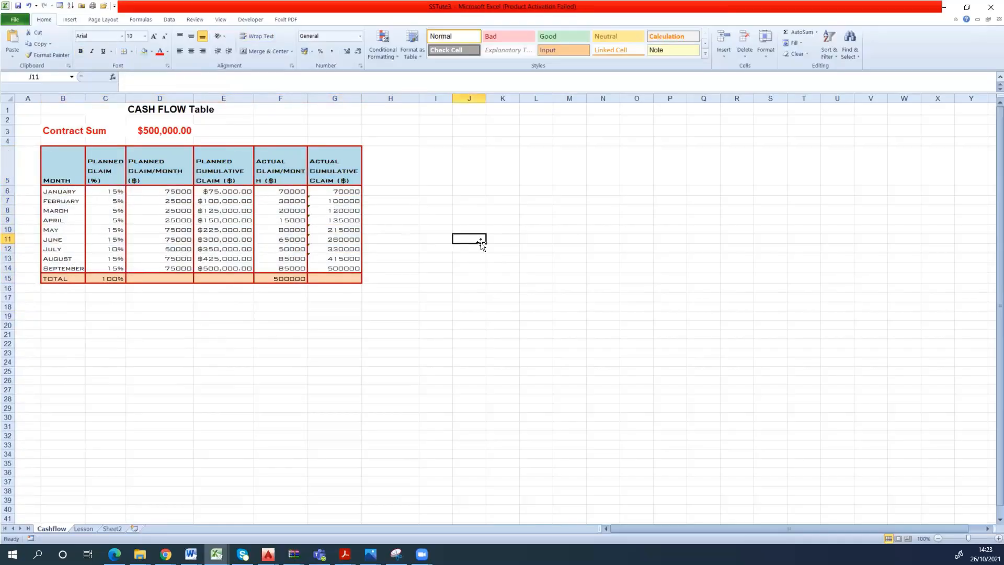
# - Widen columns E and F so the Actual Claim/Month header wraps without splitting the word
pyautogui.click(260, 94)
pyautogui.moveTo(254, 97); pyautogui.dragTo(321, 98)
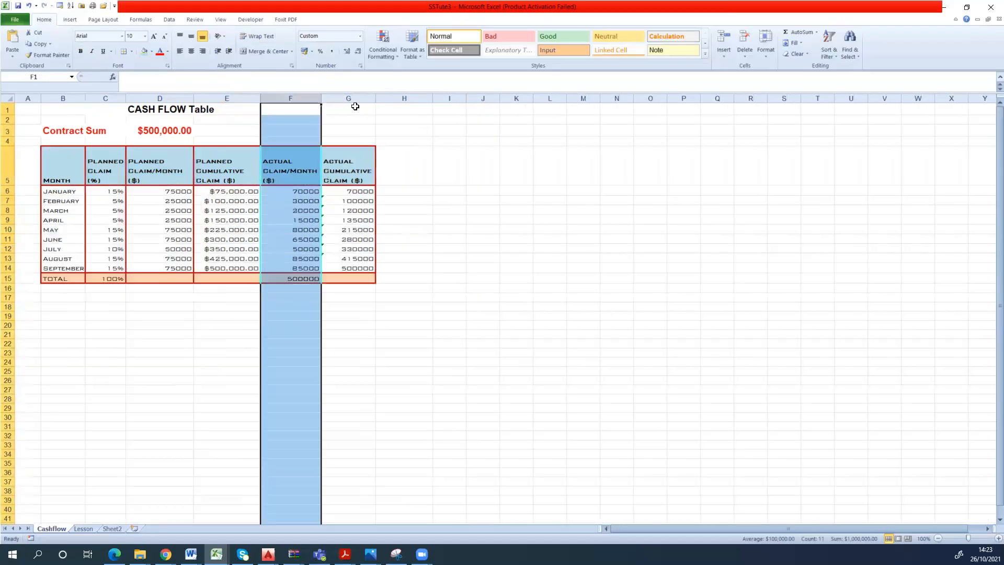
pyautogui.click(316, 224)
# - Check the SUM formulas behind January's and June's planned cumulative claims
pyautogui.moveTo(302, 211); pyautogui.dragTo(341, 265)
pyautogui.doubleClick(242, 193)
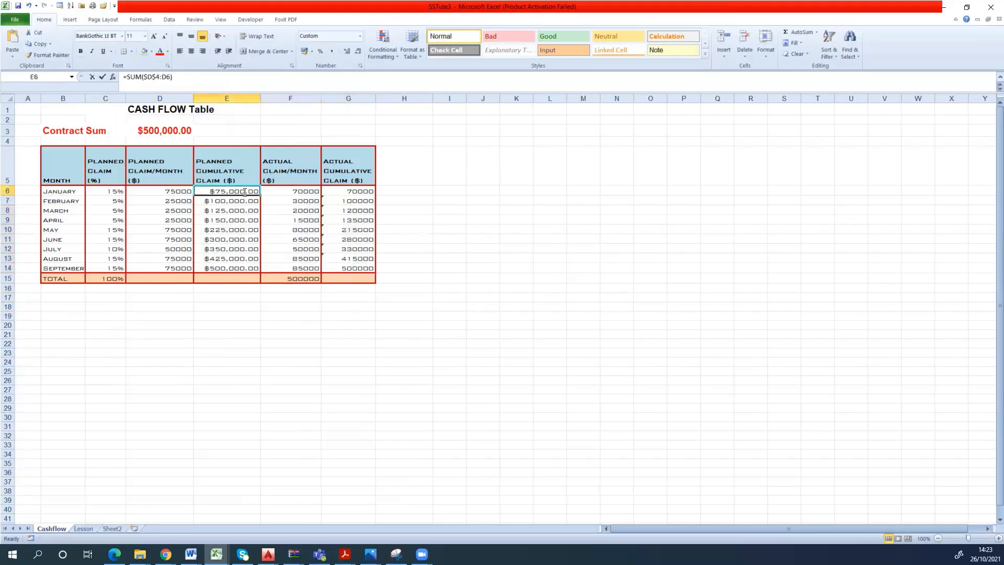
pyautogui.click(241, 237)
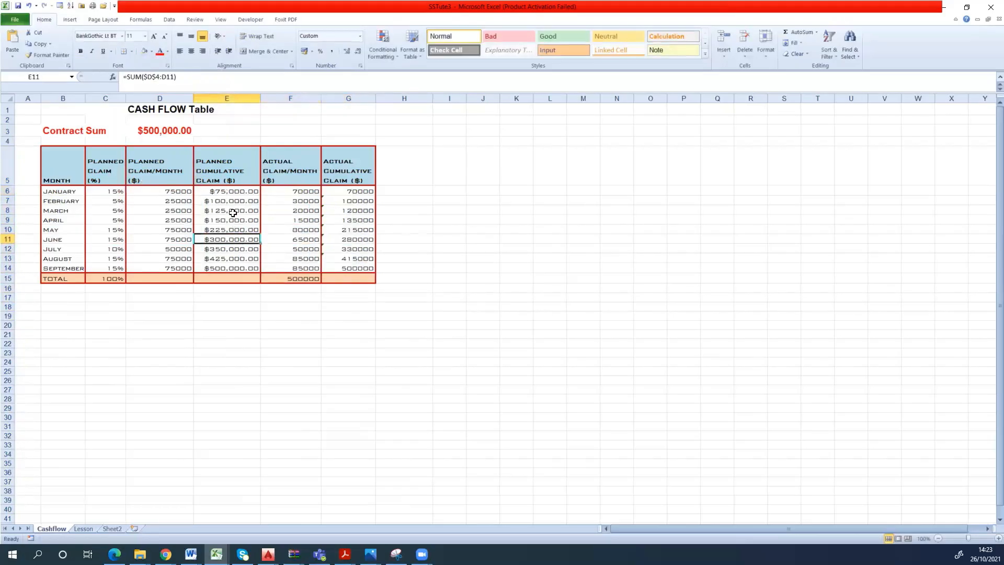
# - Try to copy the currency format of January's planned cumulative claim onto the actual claim cells F6:G14 with Format Painter
pyautogui.doubleClick(235, 192)
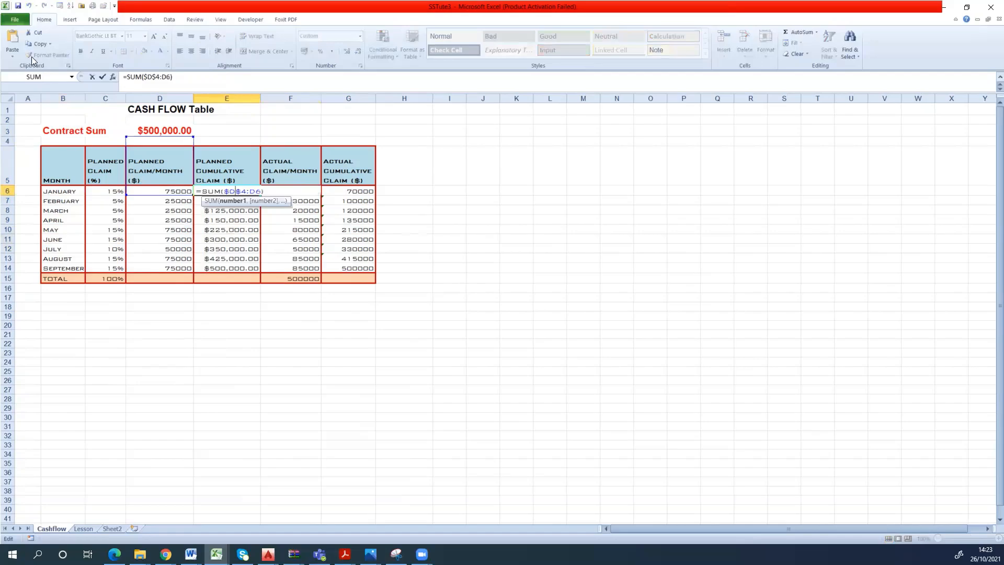
pyautogui.press('Escape')
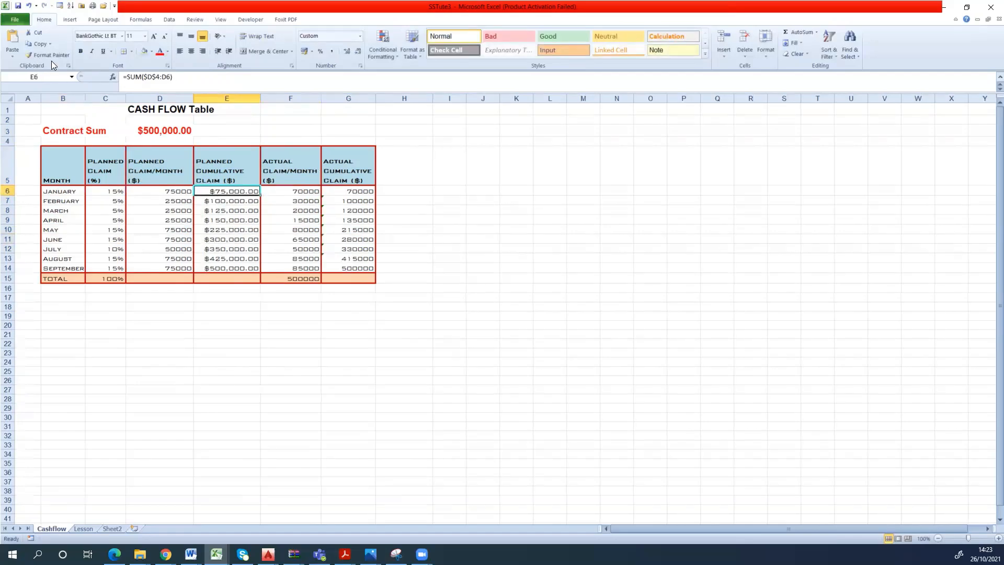
pyautogui.click(52, 55)
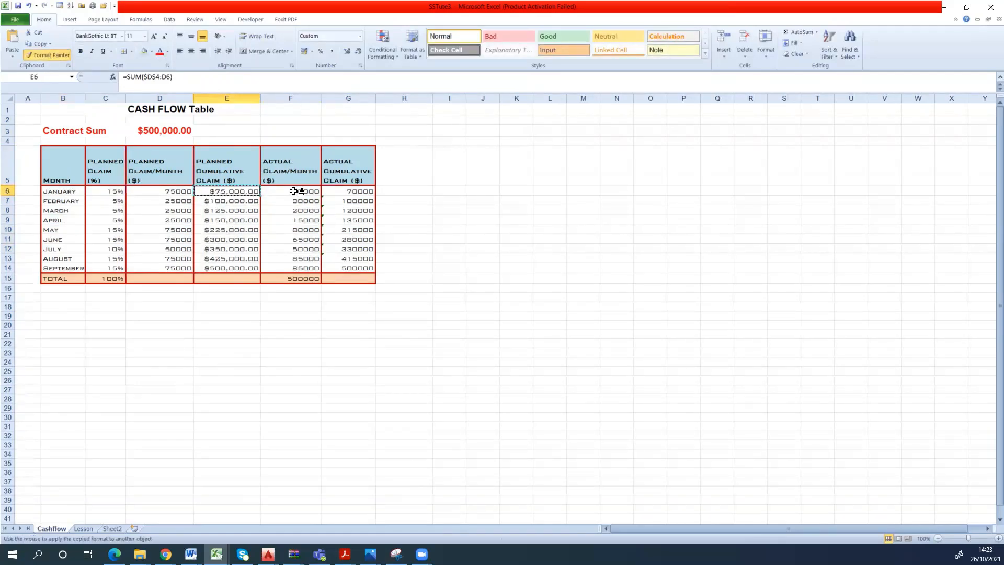
pyautogui.moveTo(296, 194); pyautogui.dragTo(346, 269)
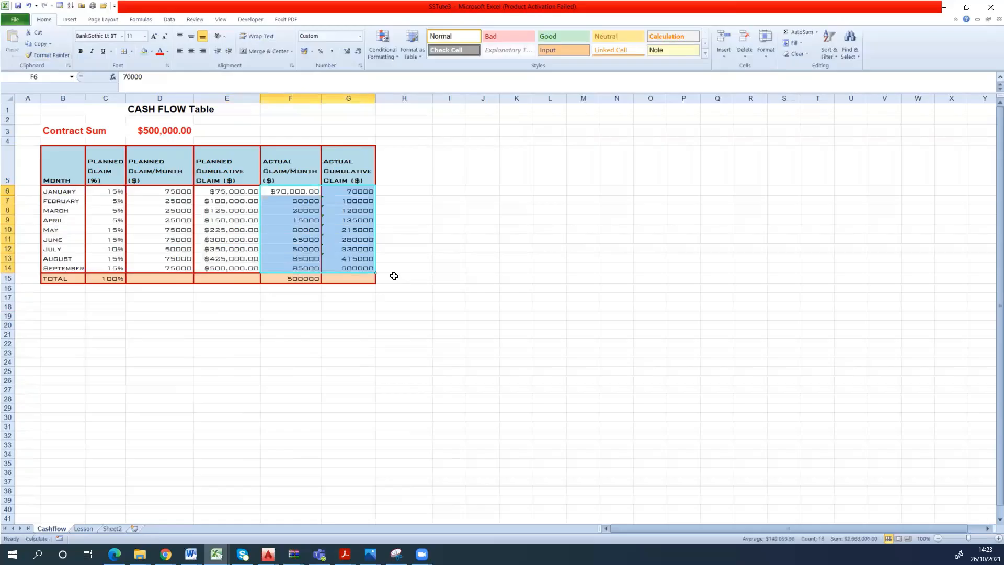
pyautogui.click(418, 265)
# - Try to paint January's actual claim format onto the February to May actual claims, and undo the change
pyautogui.click(311, 194)
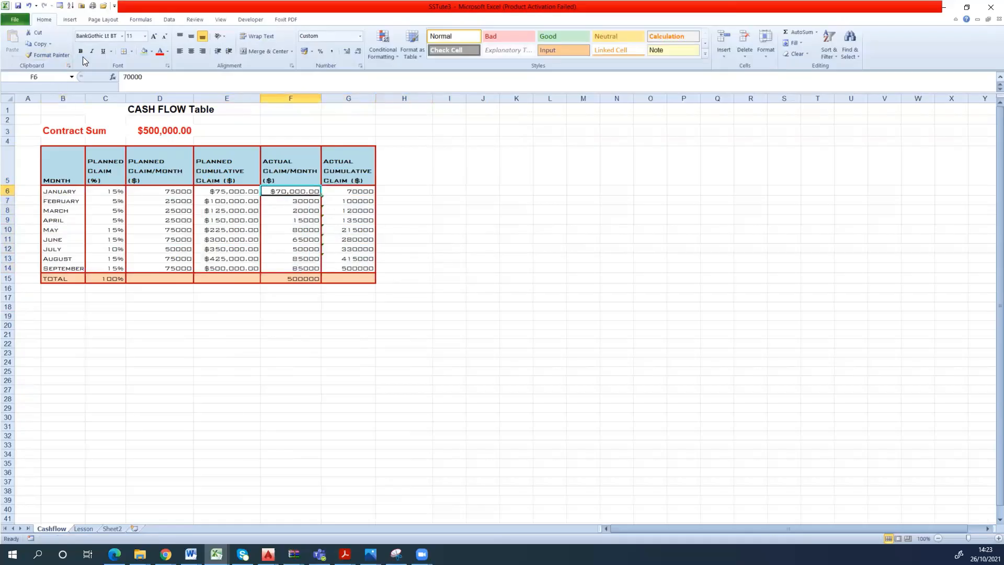
pyautogui.click(52, 55)
pyautogui.moveTo(302, 203); pyautogui.dragTo(303, 230)
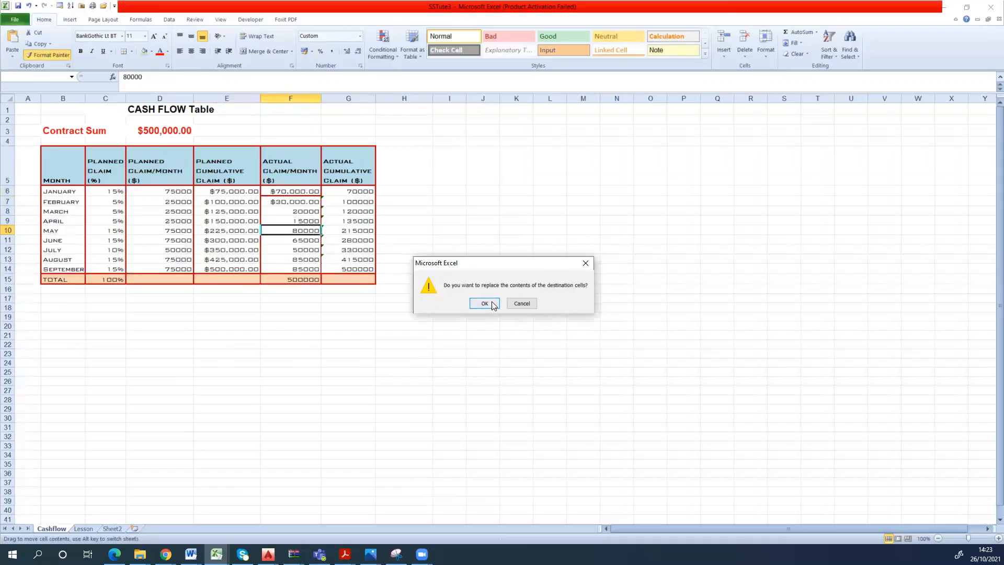
pyautogui.click(522, 303)
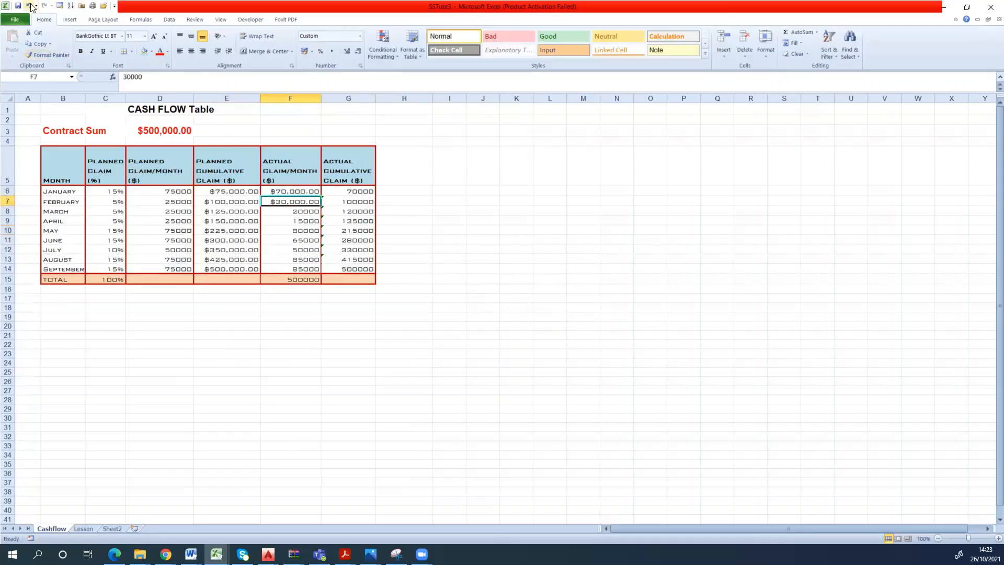
pyautogui.click(29, 5)
pyautogui.click(474, 238)
pyautogui.click(301, 210)
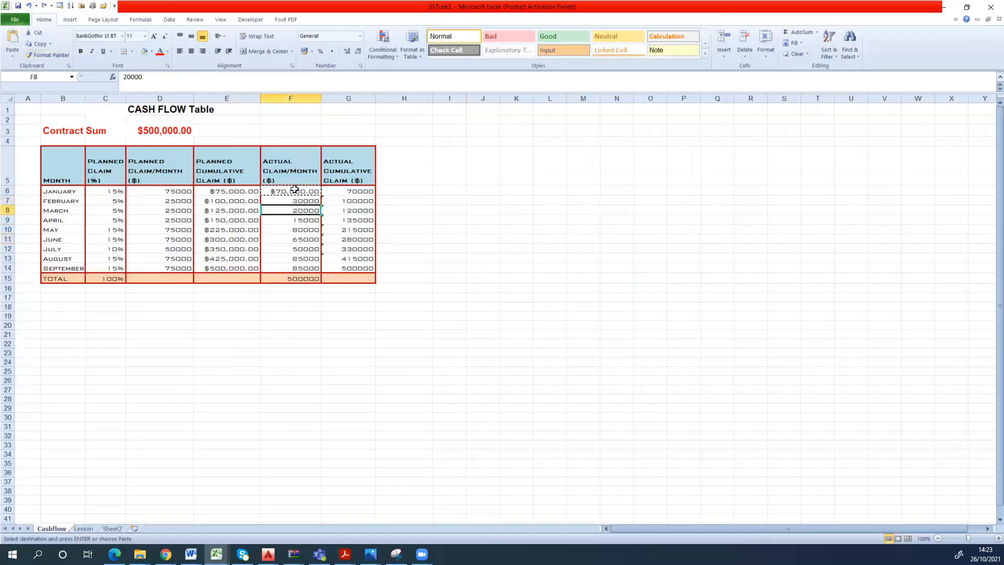
# - Copy the currency format of E6 onto the actual claim cells F6:G14 with Format Painter and widen column G to fit the amounts
pyautogui.doubleClick(251, 191)
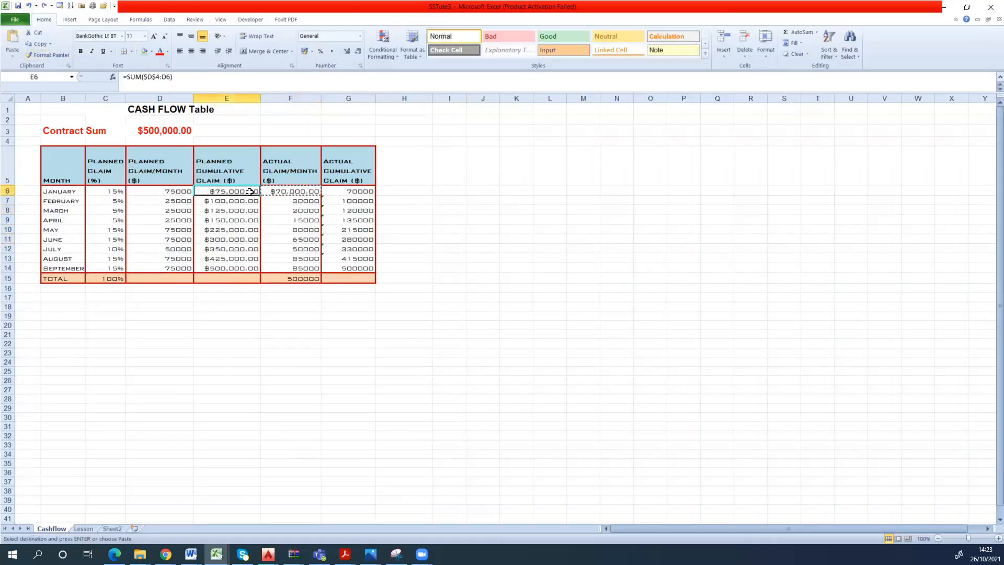
pyautogui.click(439, 213)
pyautogui.click(227, 191)
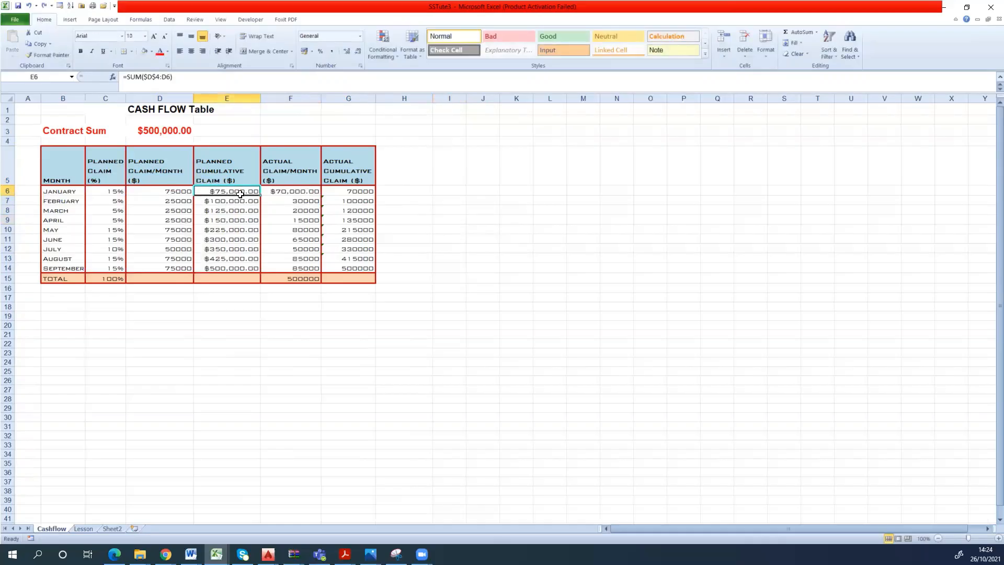
pyautogui.click(52, 55)
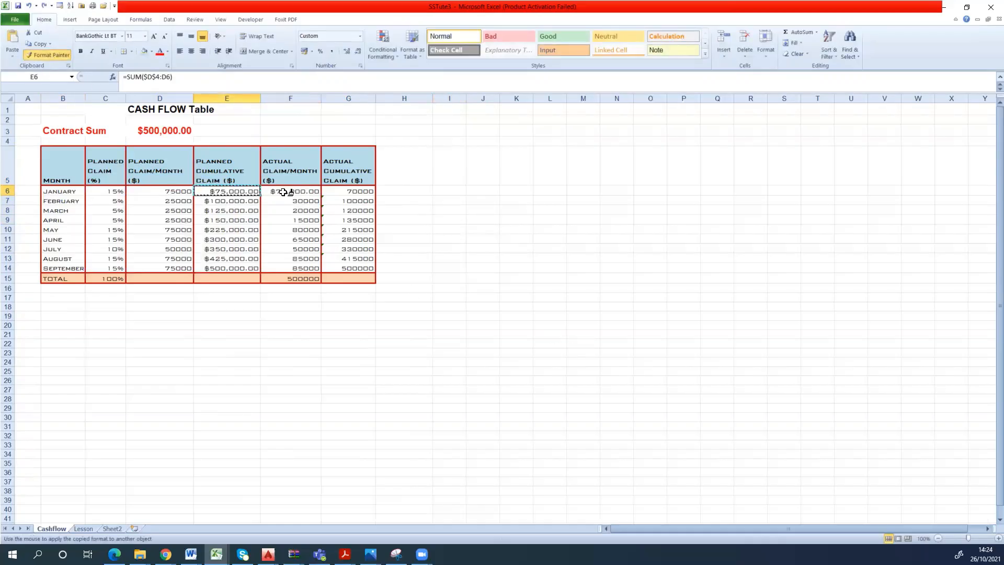
pyautogui.moveTo(299, 190)
pyautogui.mouseDown()
pyautogui.moveTo(332, 204)
pyautogui.moveTo(333, 263)
pyautogui.mouseUp()
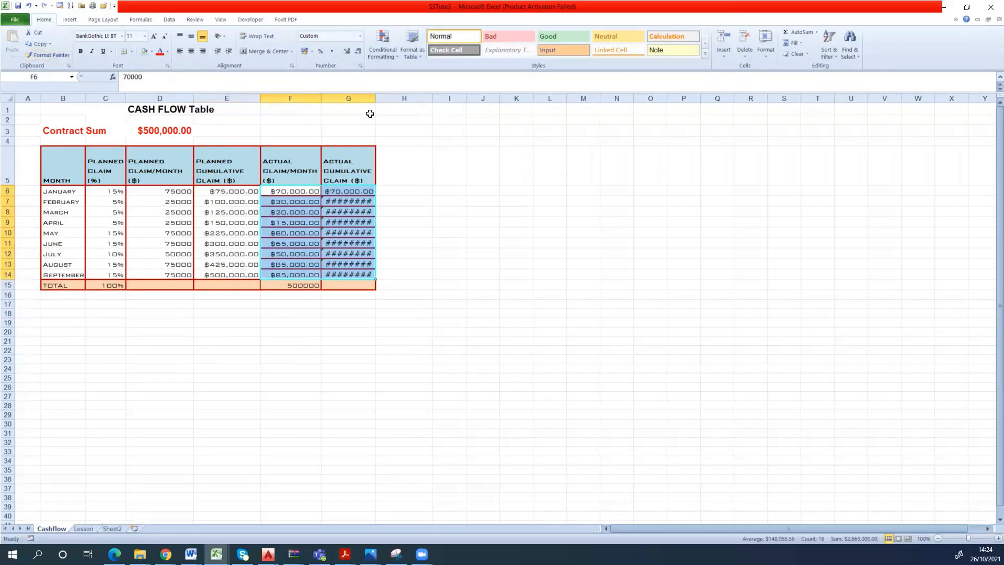
pyautogui.moveTo(375, 101); pyautogui.dragTo(388, 99)
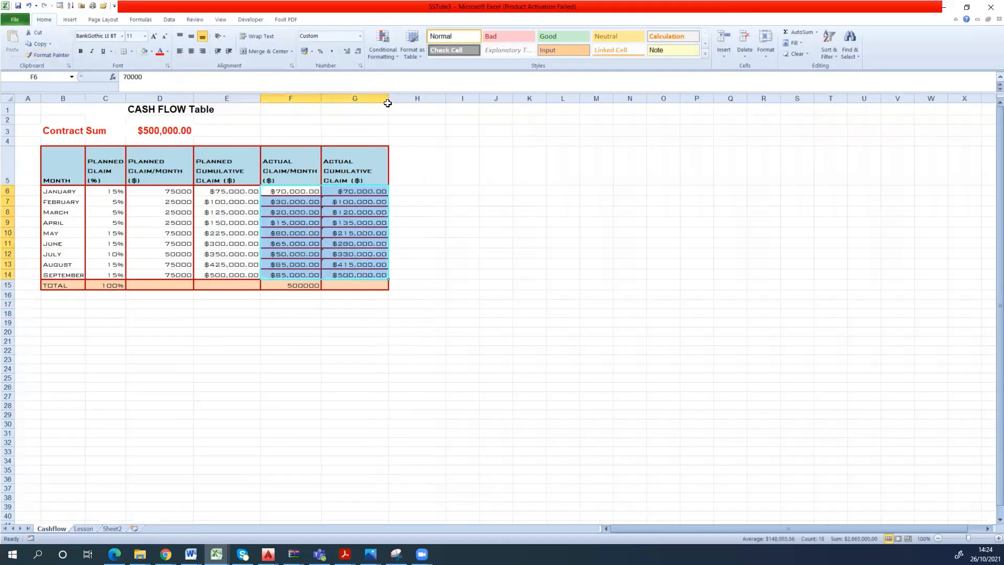
pyautogui.click(420, 286)
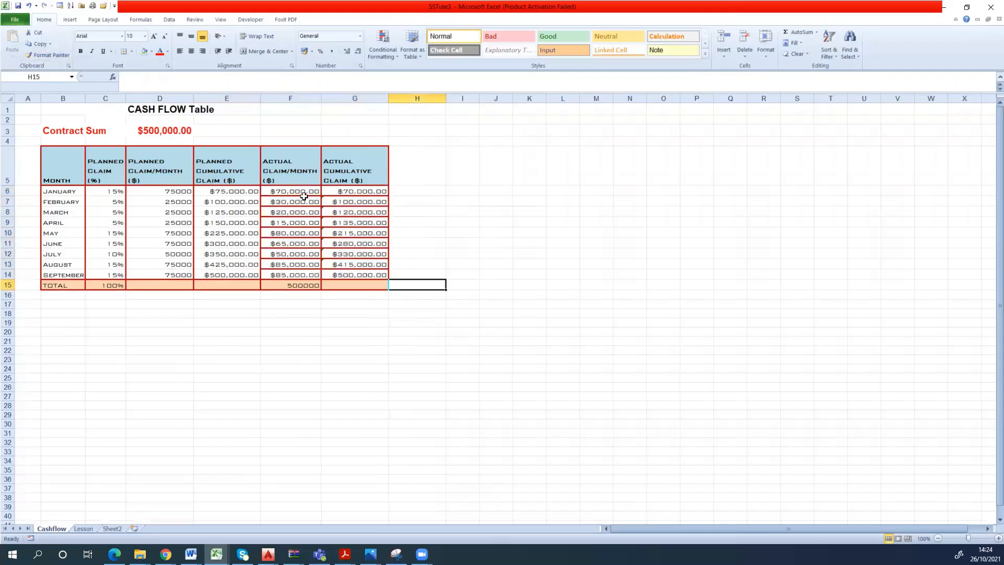
# - Remove the inner horizontal borders from the actual claim cells F6:G14
pyautogui.moveTo(304, 196); pyautogui.dragTo(353, 274)
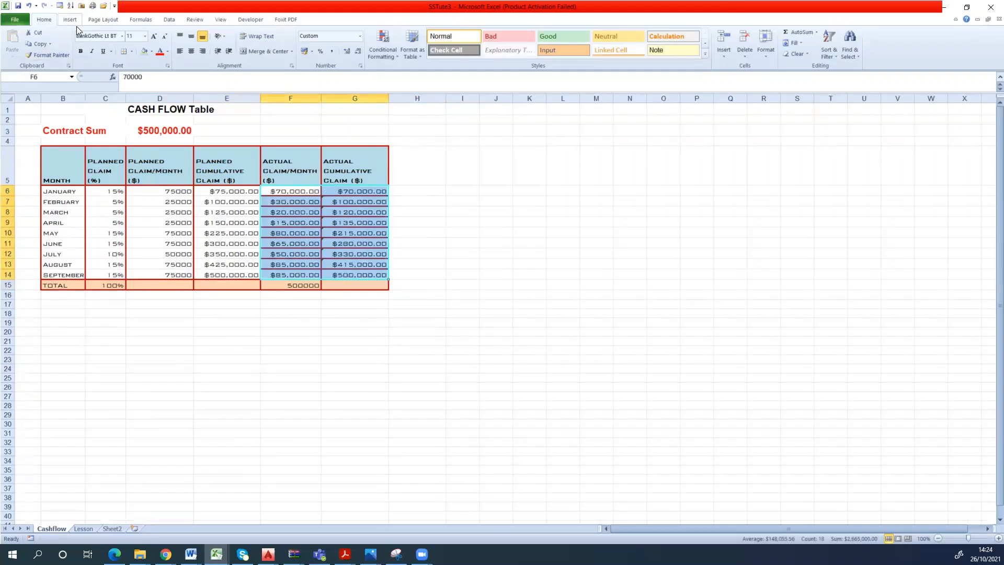
pyautogui.click(124, 53)
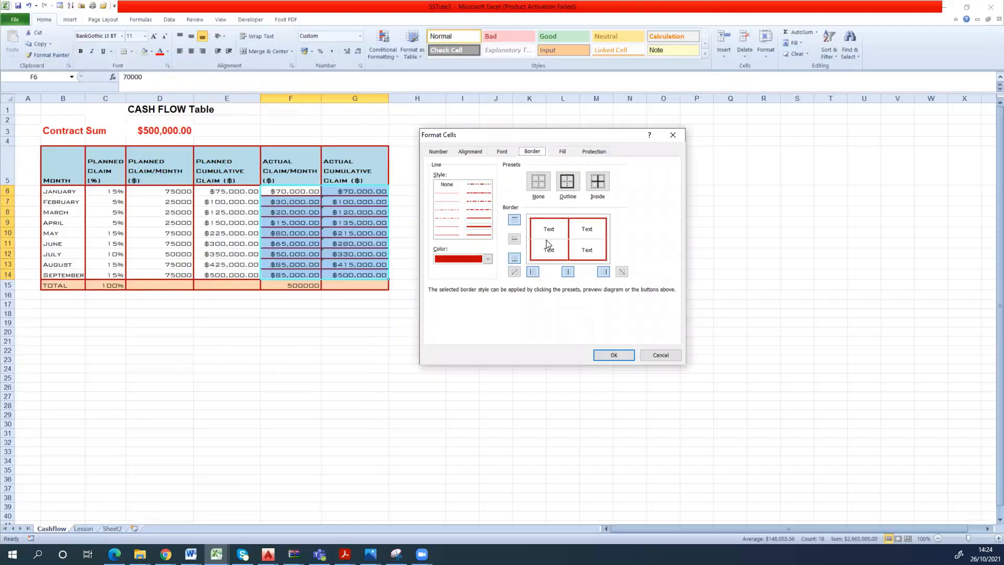
pyautogui.click(547, 242)
pyautogui.click(547, 242)
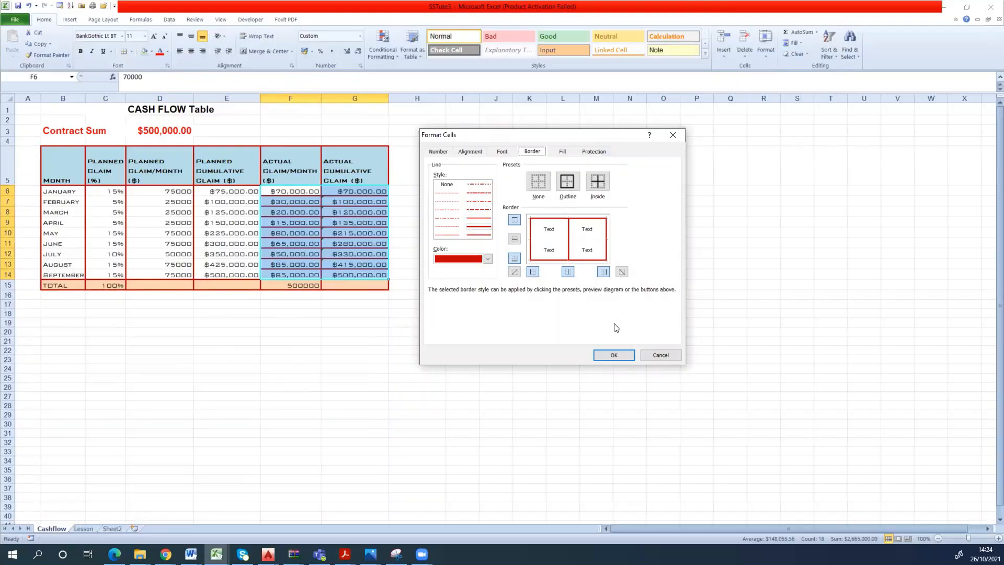
pyautogui.click(614, 355)
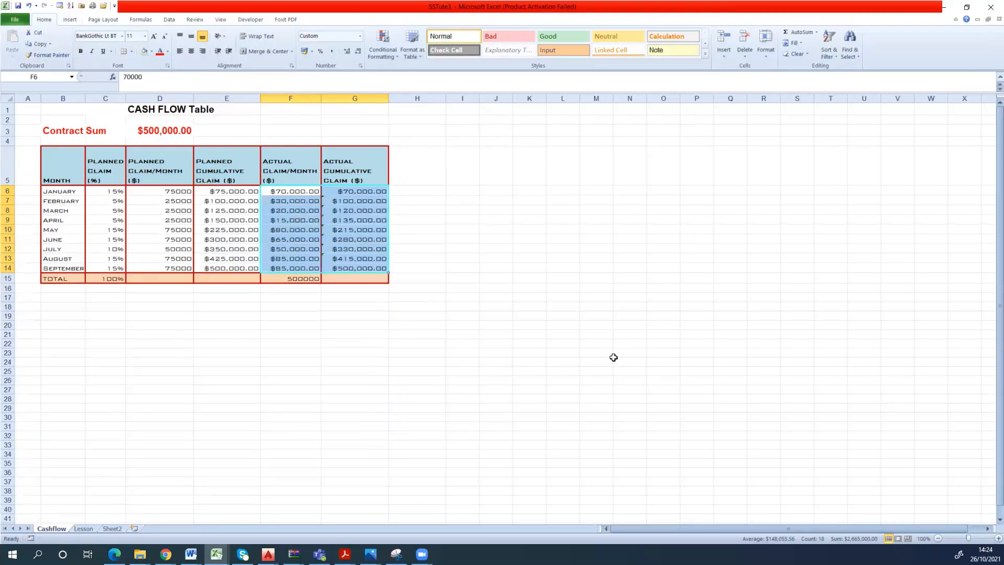
pyautogui.click(519, 333)
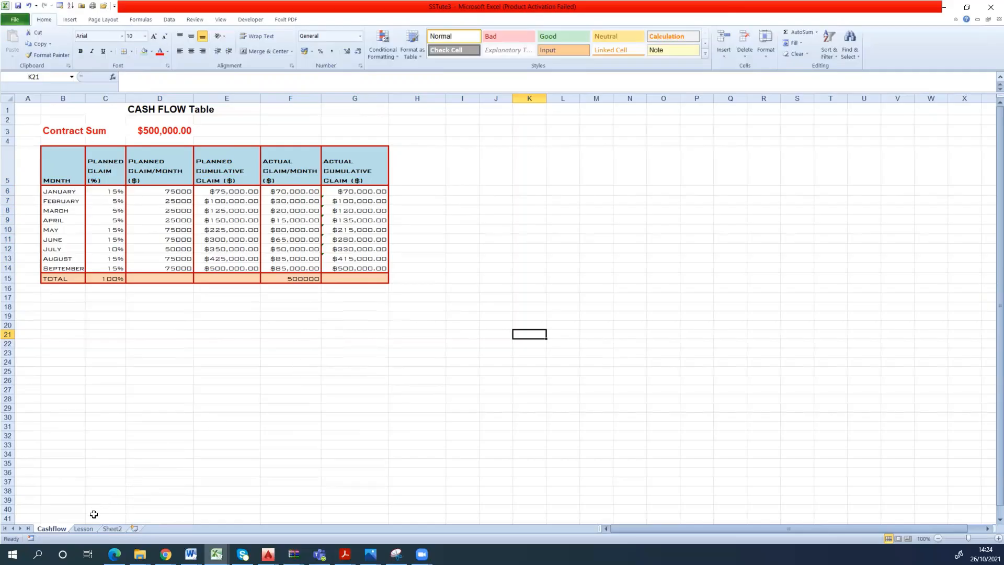
# - Open the Lesson sheet and look over its Months and Cost data range A5:B11
pyautogui.click(84, 528)
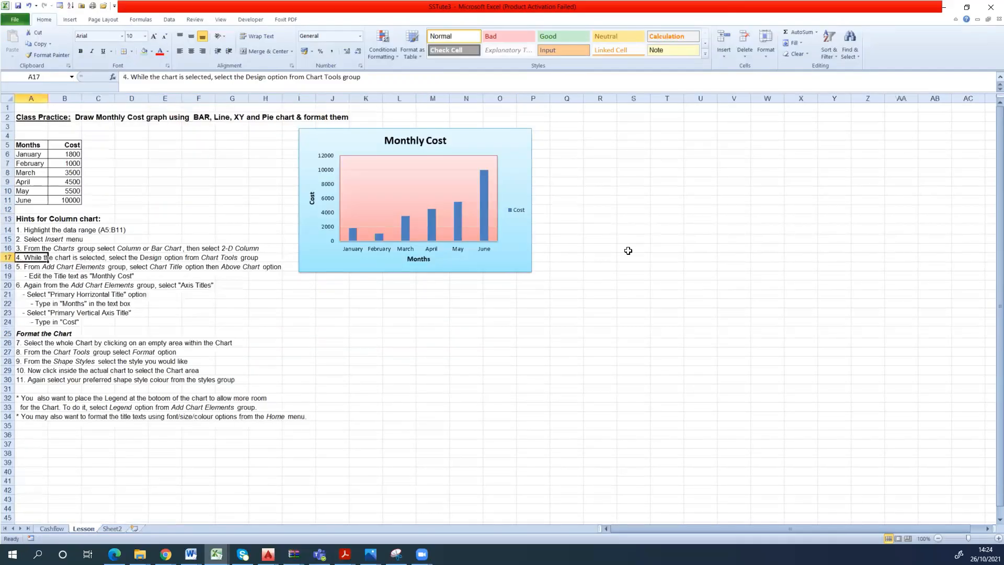
pyautogui.click(72, 20)
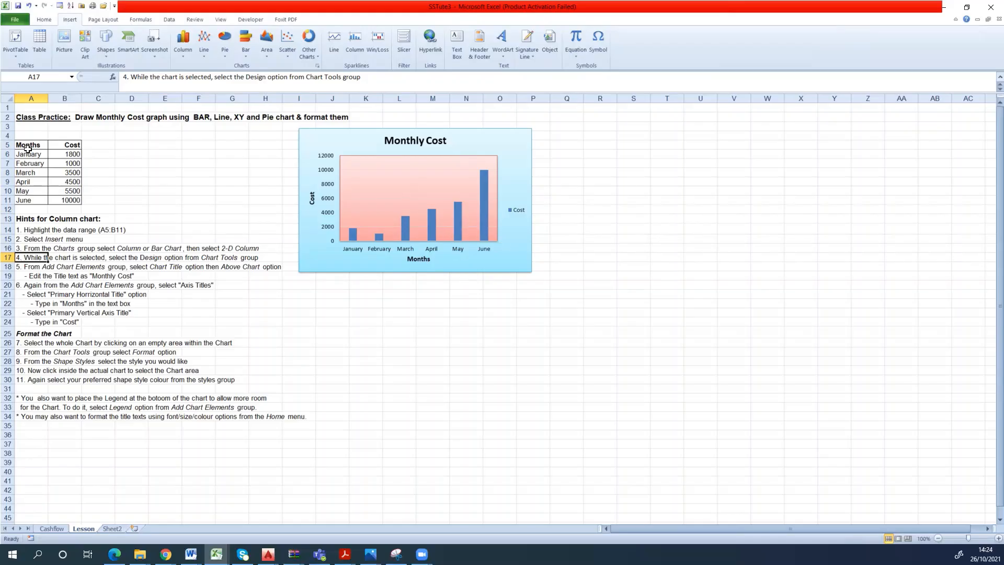
pyautogui.moveTo(31, 146); pyautogui.dragTo(62, 198)
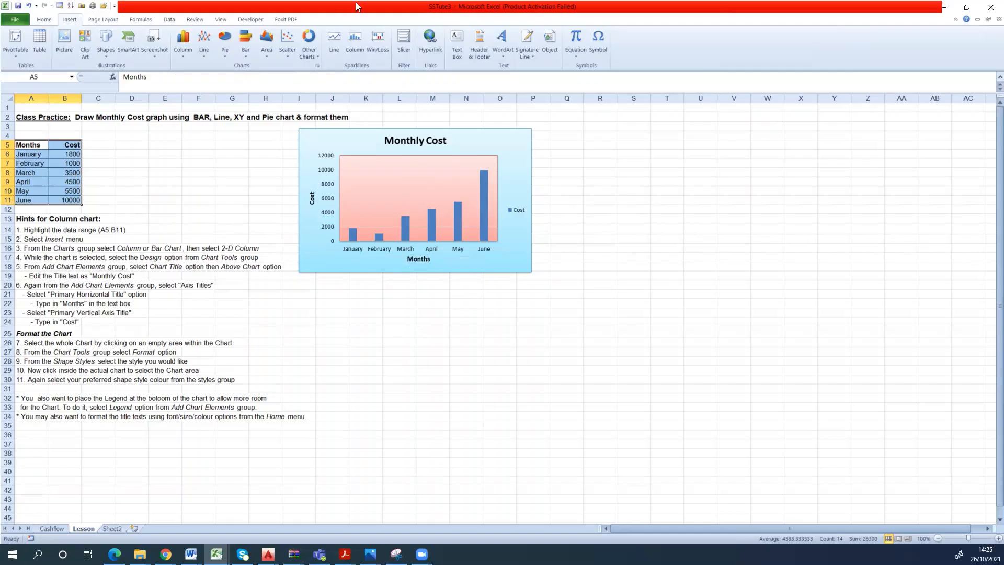
pyautogui.click(720, 6)
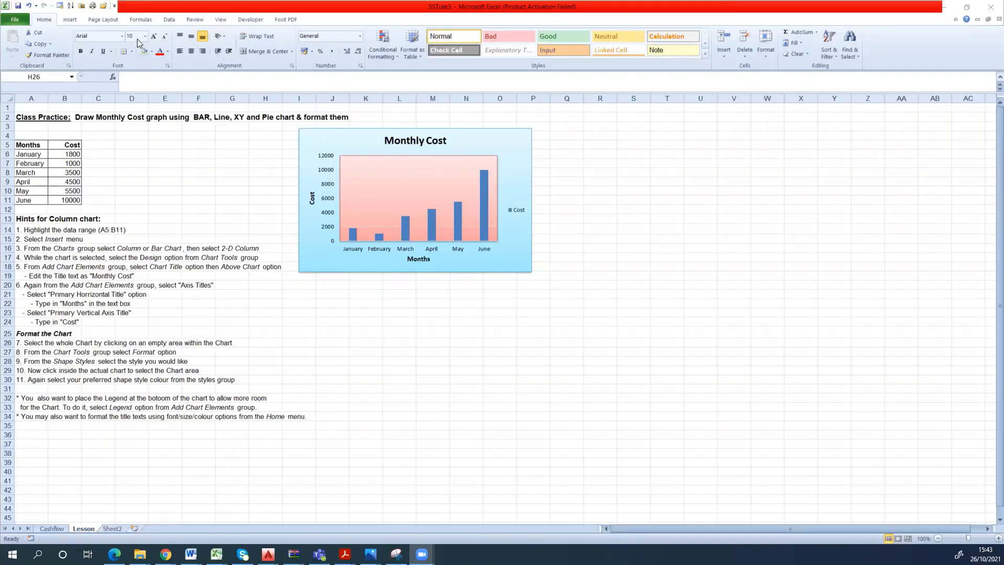
pyautogui.doubleClick(218, 200)
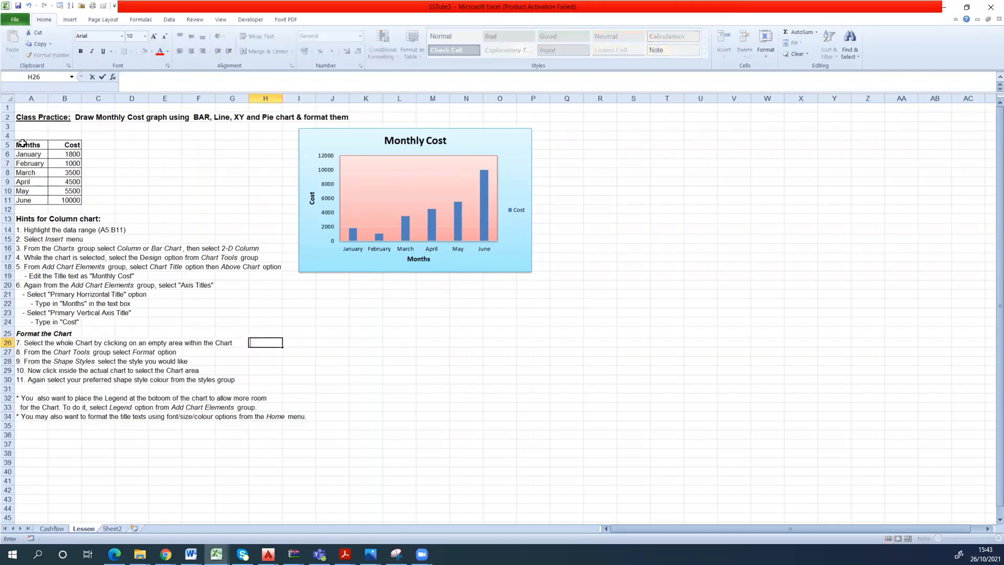
pyautogui.moveTo(22, 142); pyautogui.dragTo(68, 200)
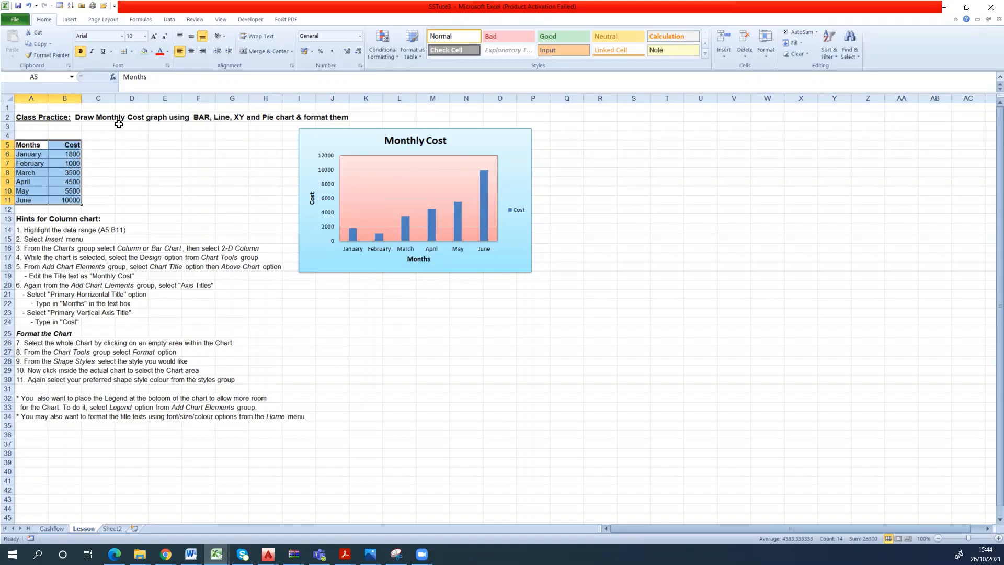
pyautogui.click(123, 165)
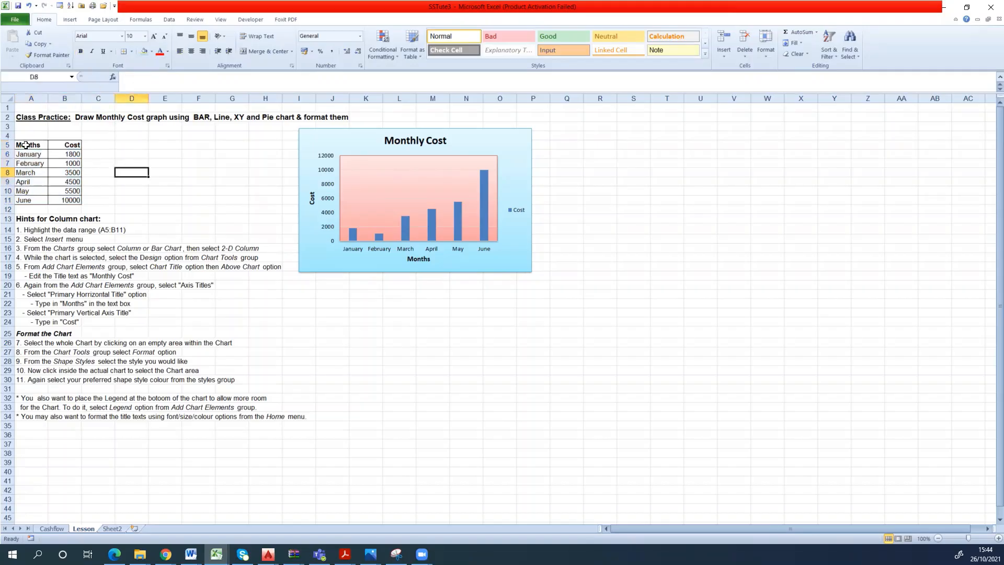
# - Insert a 2-D clustered column chart from A5:B11 and move it clear of the existing Monthly Cost chart
pyautogui.moveTo(26, 146); pyautogui.dragTo(76, 199)
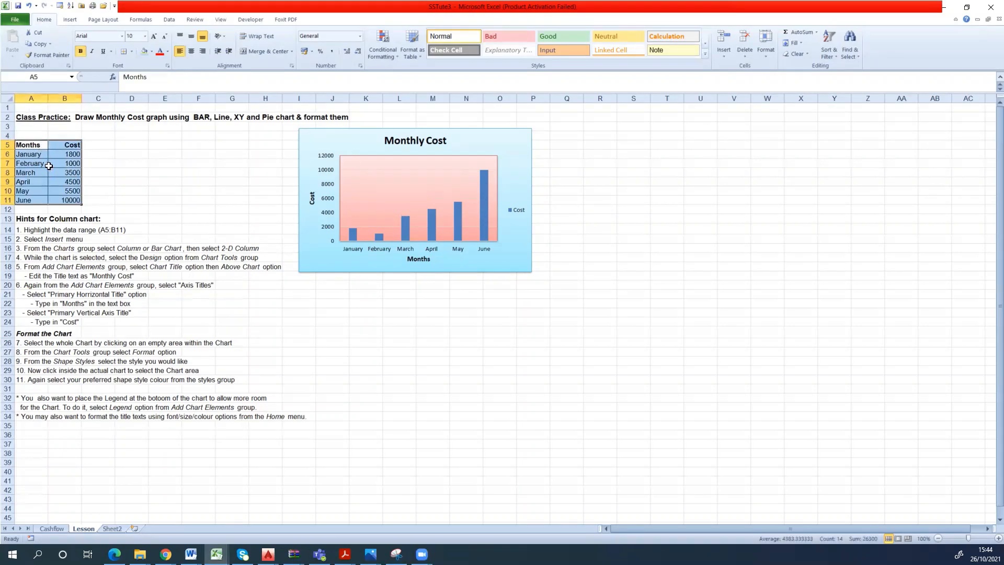
pyautogui.click(67, 19)
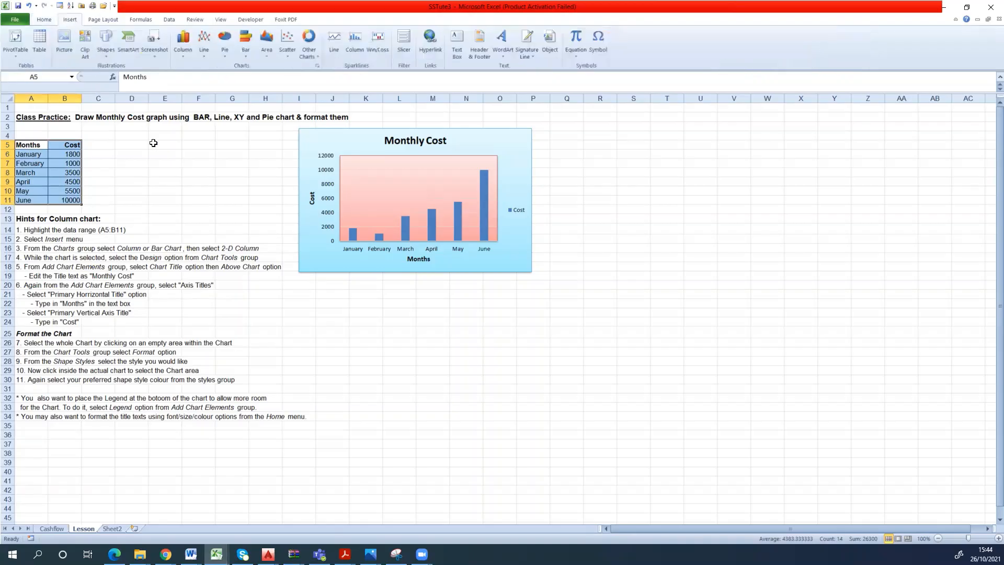
pyautogui.click(204, 36)
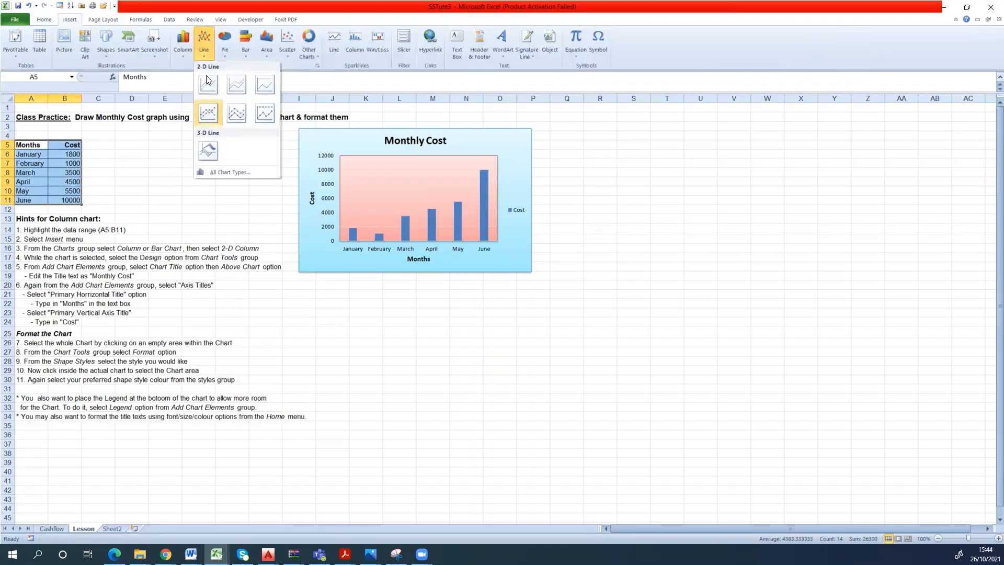
pyautogui.click(181, 41)
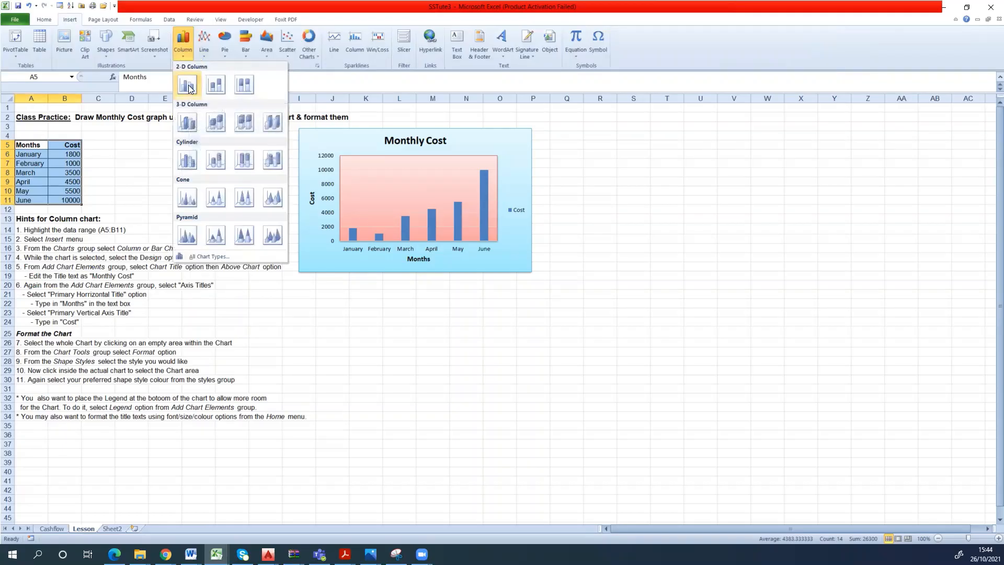
pyautogui.click(189, 87)
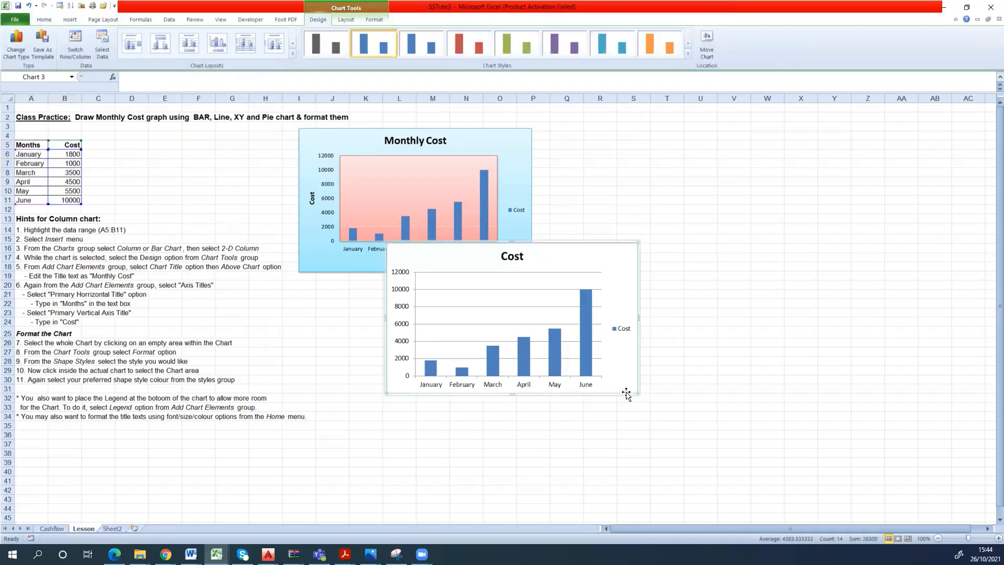
pyautogui.moveTo(626, 393); pyautogui.dragTo(811, 365)
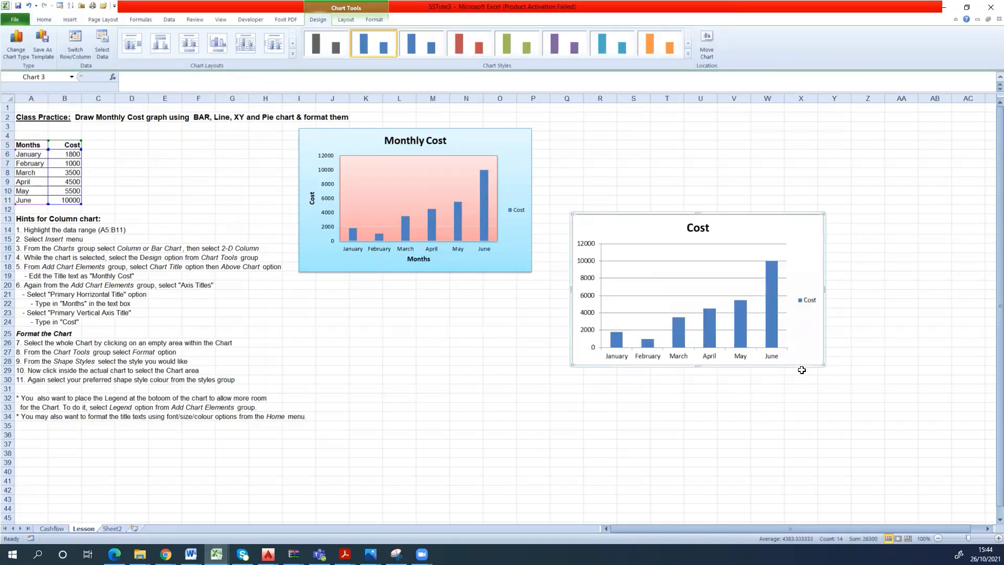
# - Look at the new chart's Format Chart Area fill options without changing them, and select its plot area and title in turn
pyautogui.doubleClick(573, 367)
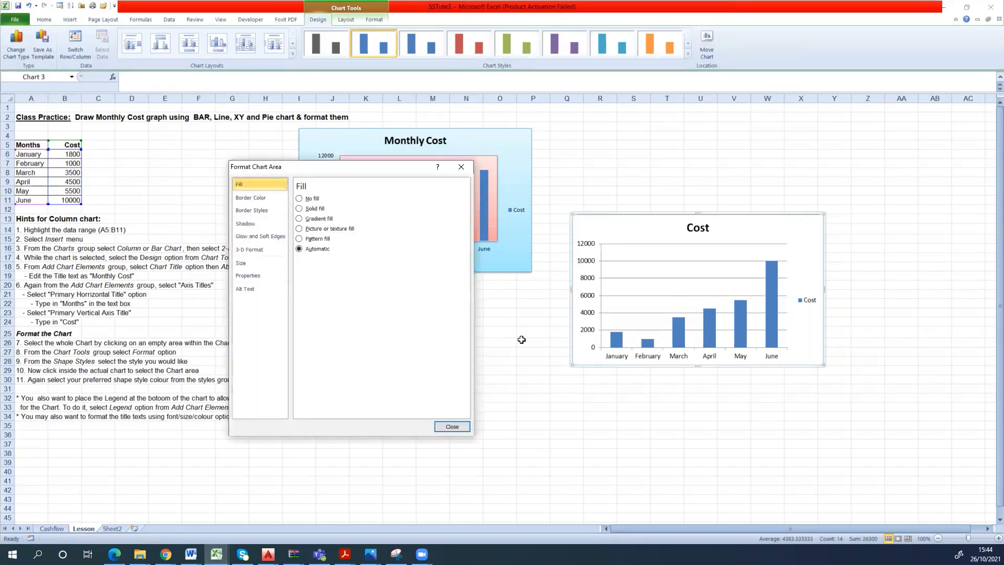
pyautogui.click(461, 169)
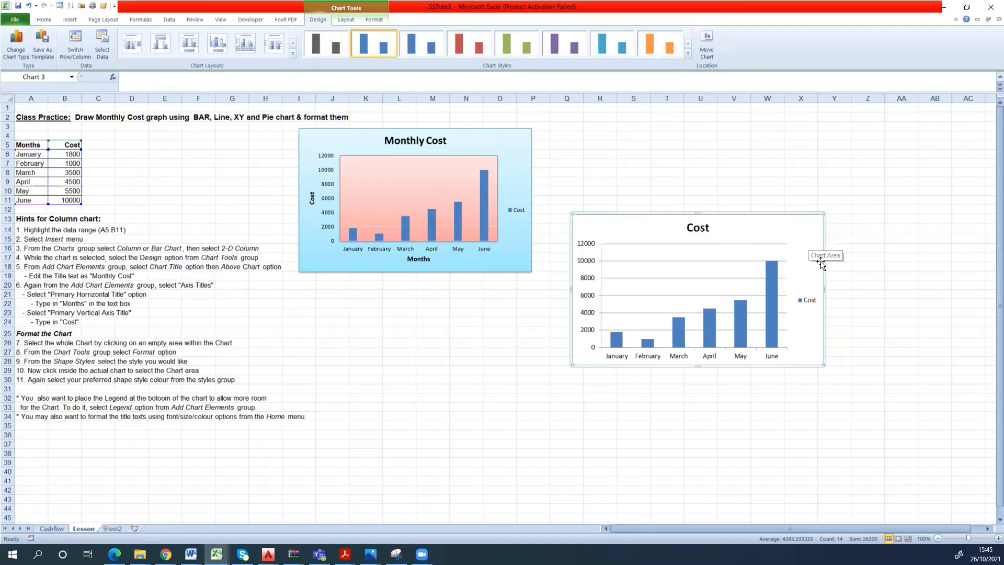
pyautogui.click(748, 265)
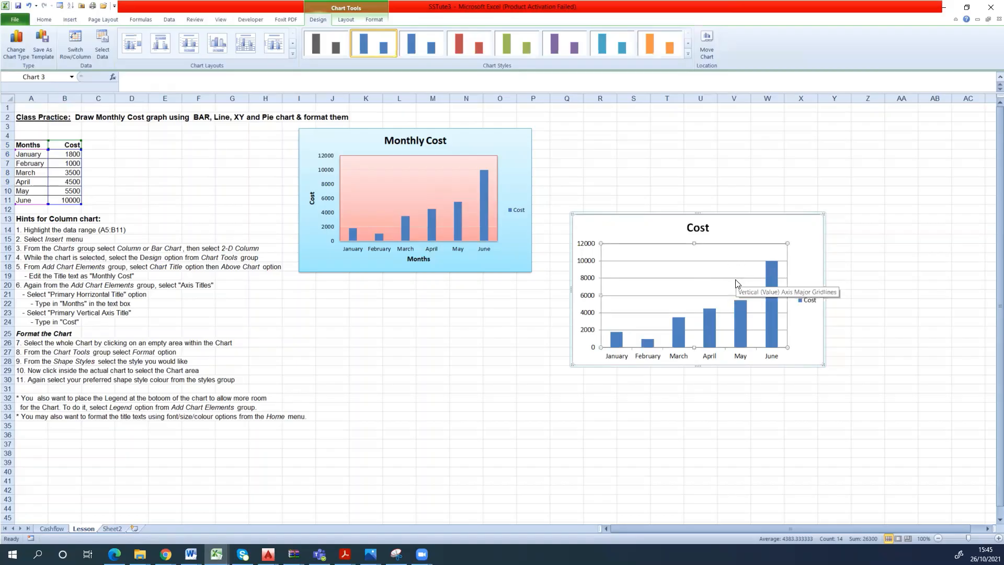
pyautogui.click(699, 230)
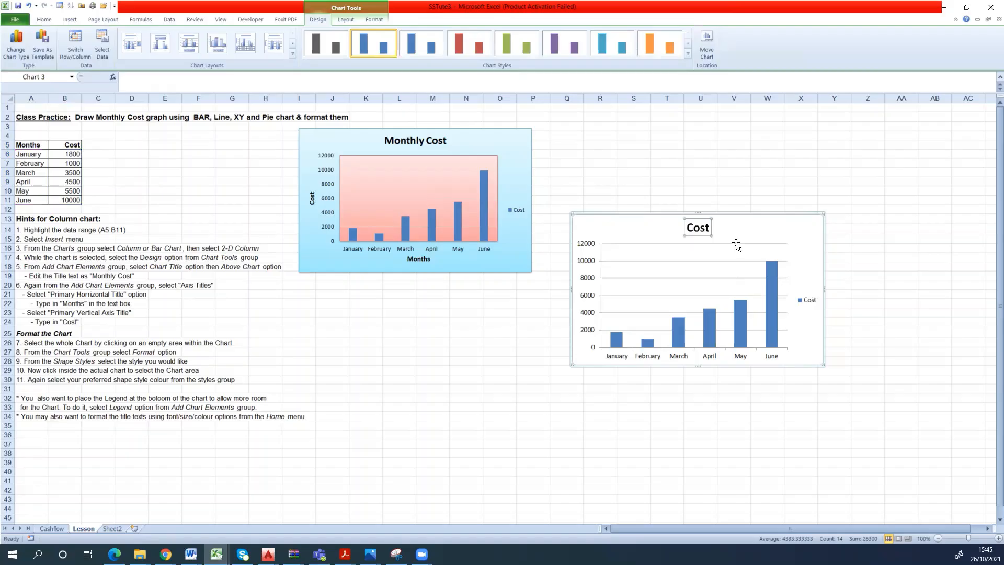
# - Look at the legend position options of the new Cost chart and close them without changing anything
pyautogui.doubleClick(808, 302)
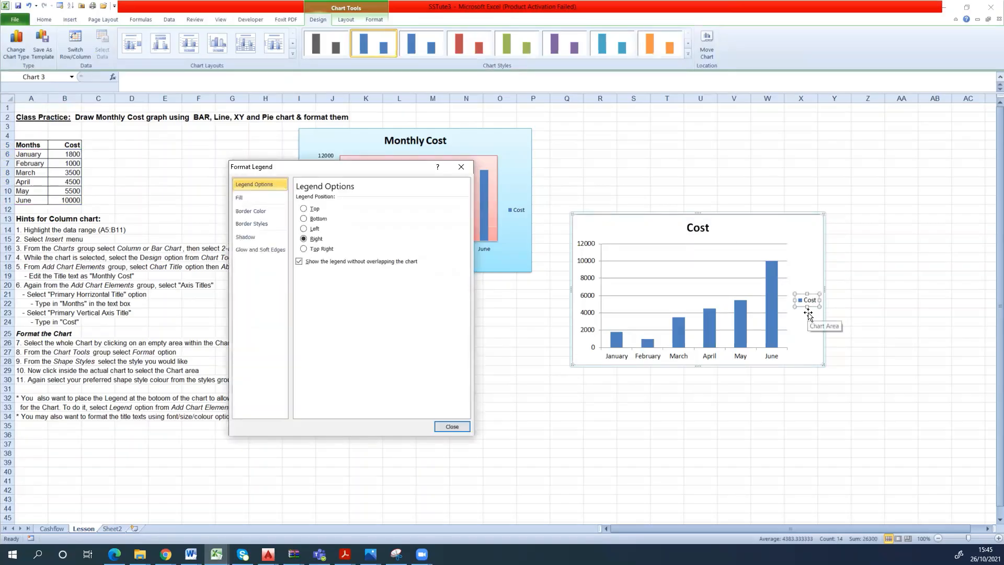
pyautogui.click(464, 428)
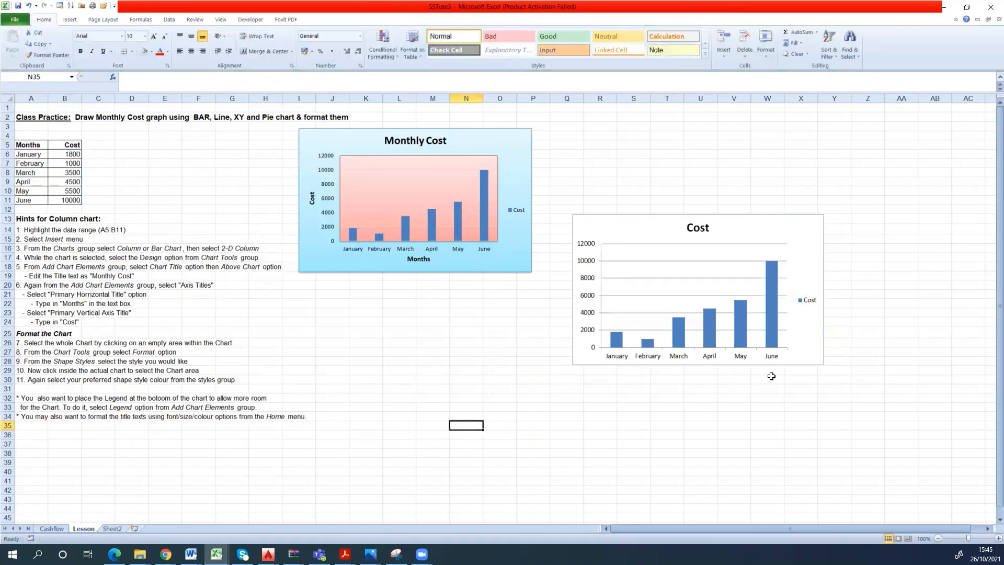
pyautogui.click(465, 426)
# - Examine the new chart's horizontal and vertical axes against the Months and Cost data, and compare it with the existing Monthly Cost chart
pyautogui.click(638, 368)
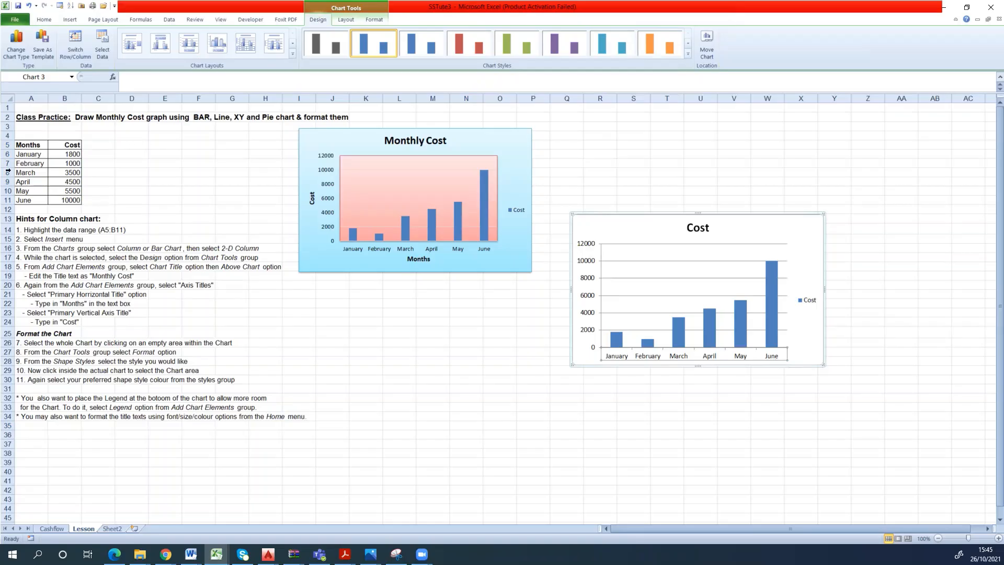
pyautogui.click(26, 146)
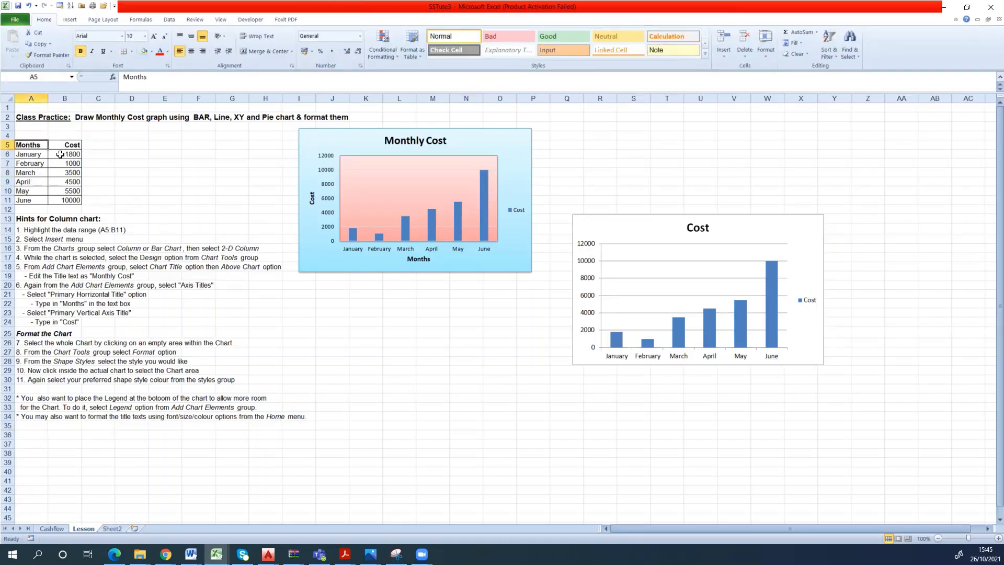
pyautogui.click(592, 245)
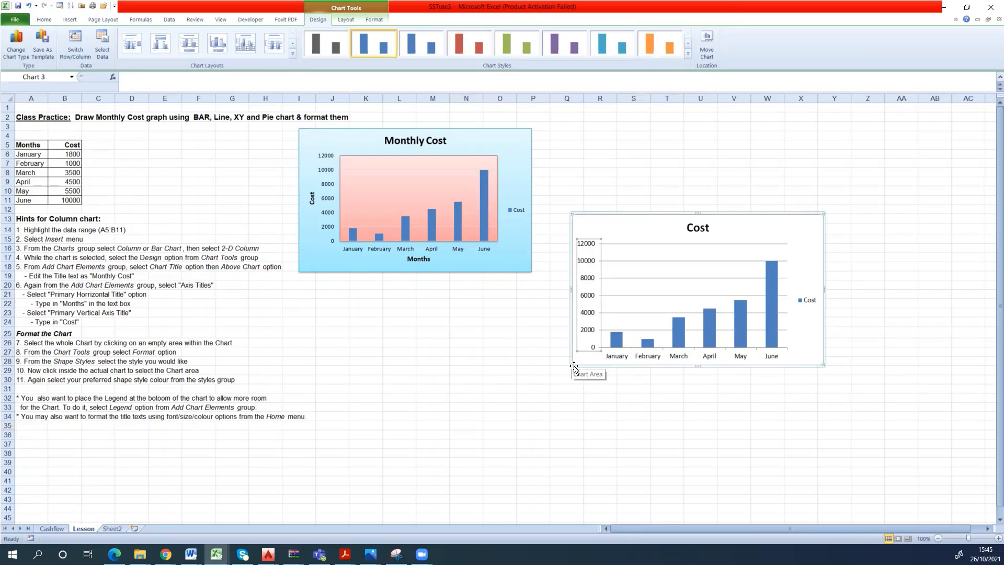
pyautogui.click(612, 361)
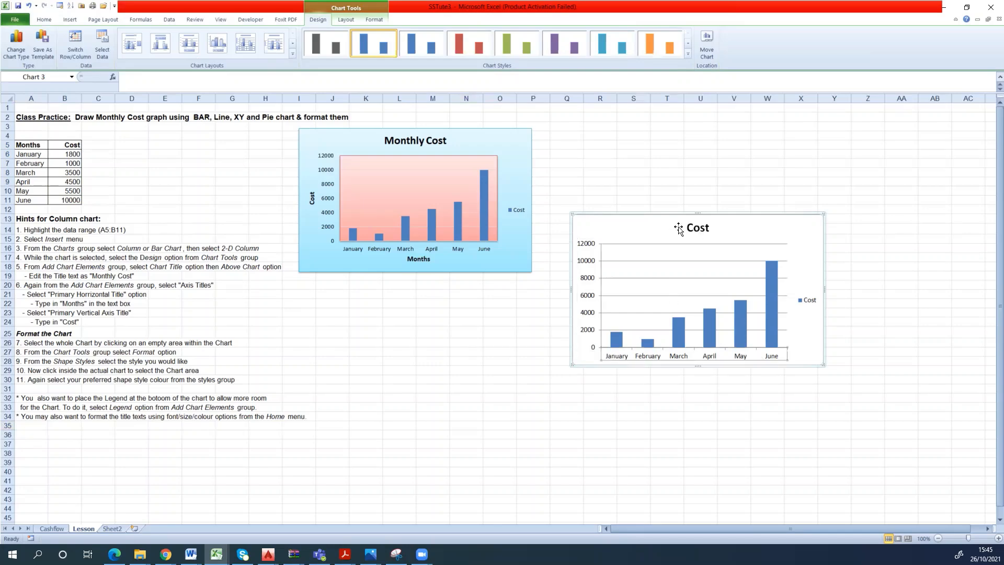
pyautogui.click(661, 226)
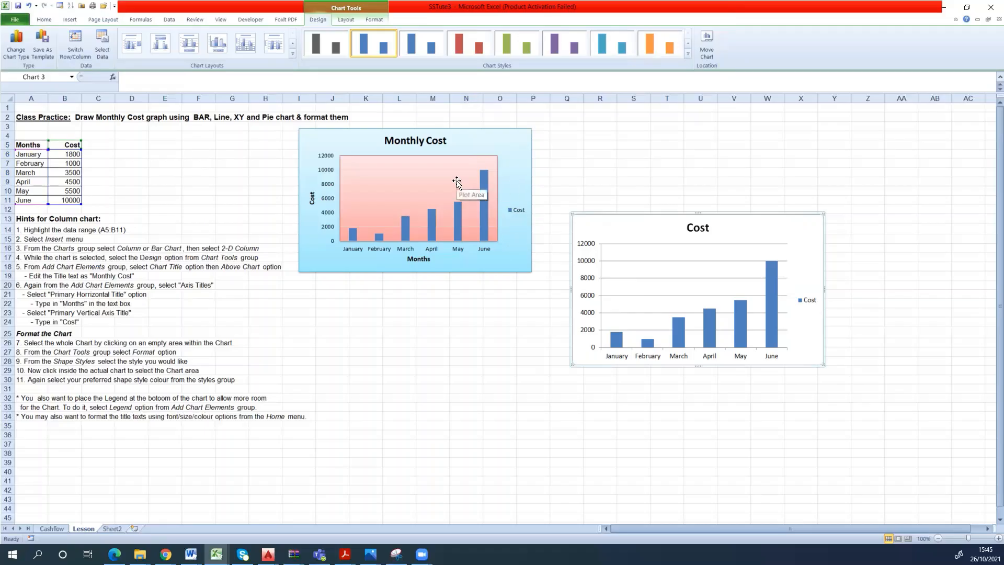
pyautogui.moveTo(435, 223)
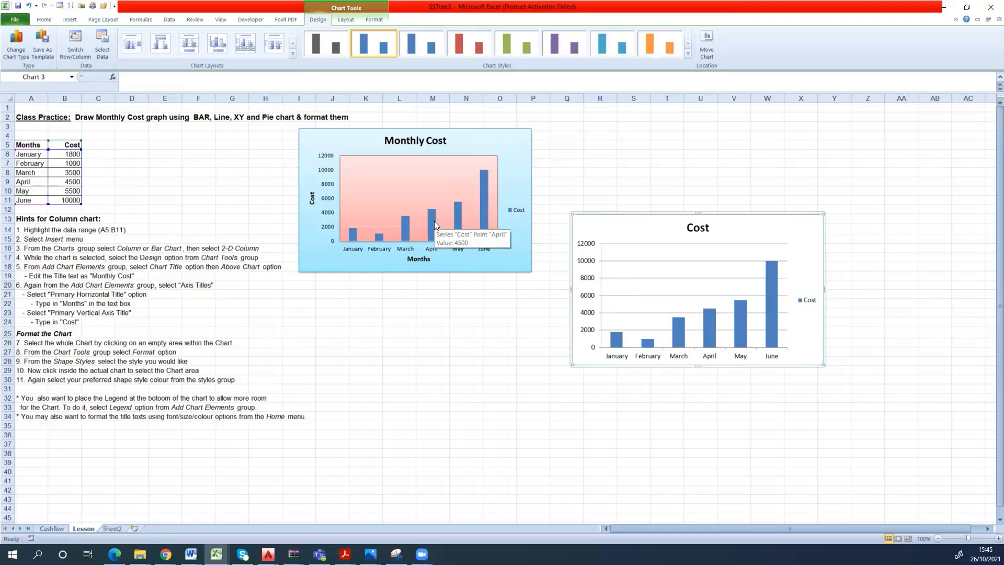
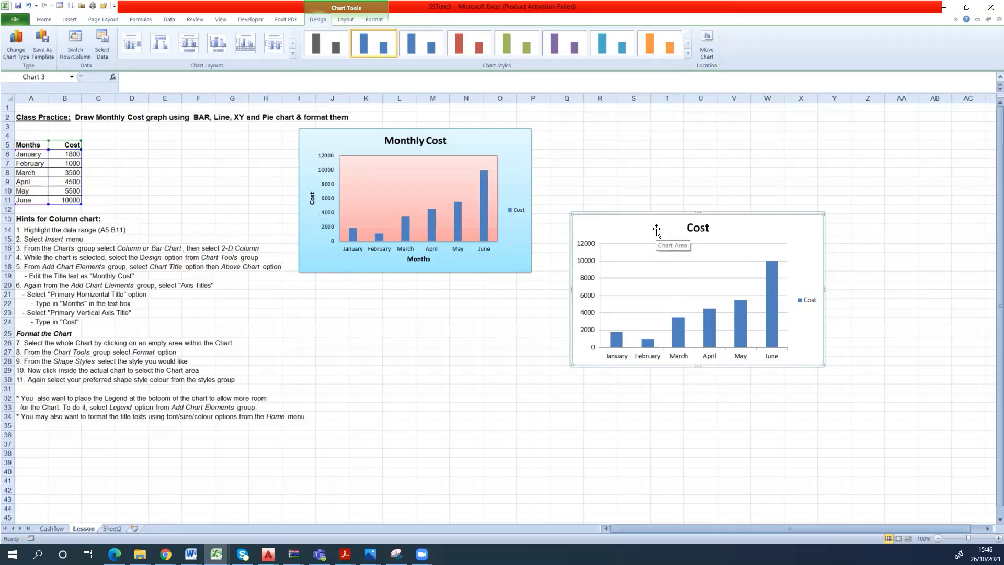
# - Apply a solid light olive green fill to the new Cost chart's chart area
pyautogui.rightClick(657, 229)
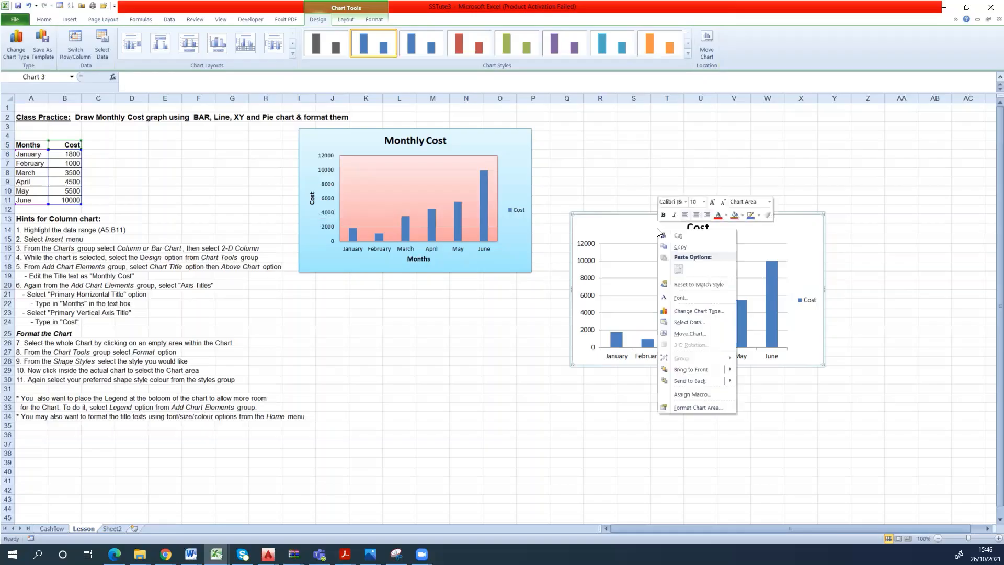
pyautogui.click(698, 407)
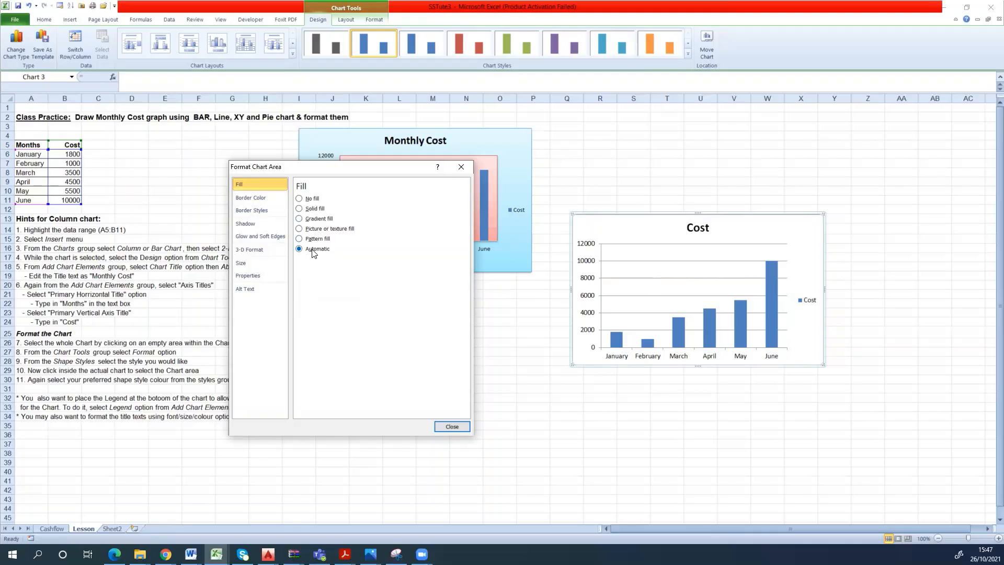
pyautogui.click(299, 208)
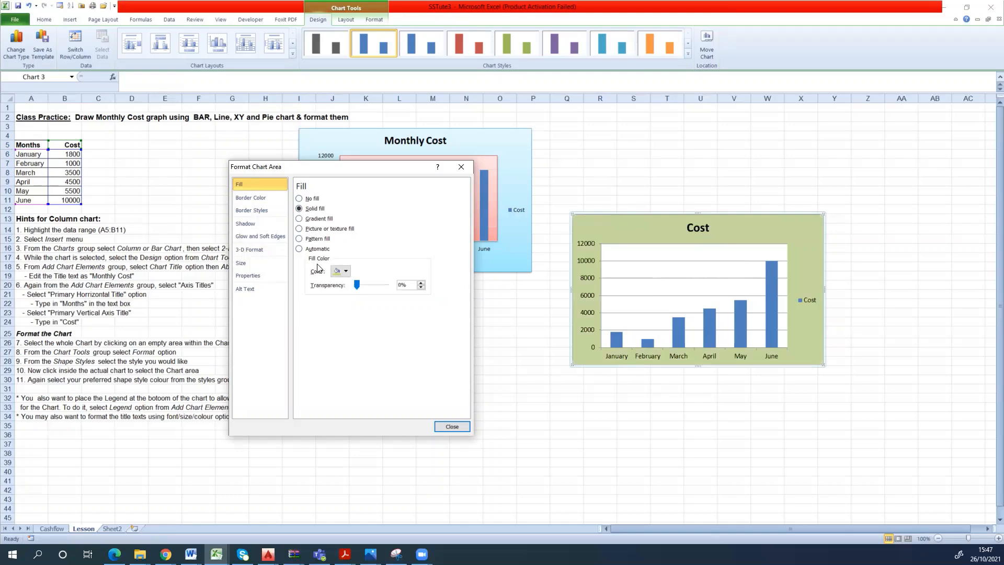
pyautogui.click(346, 271)
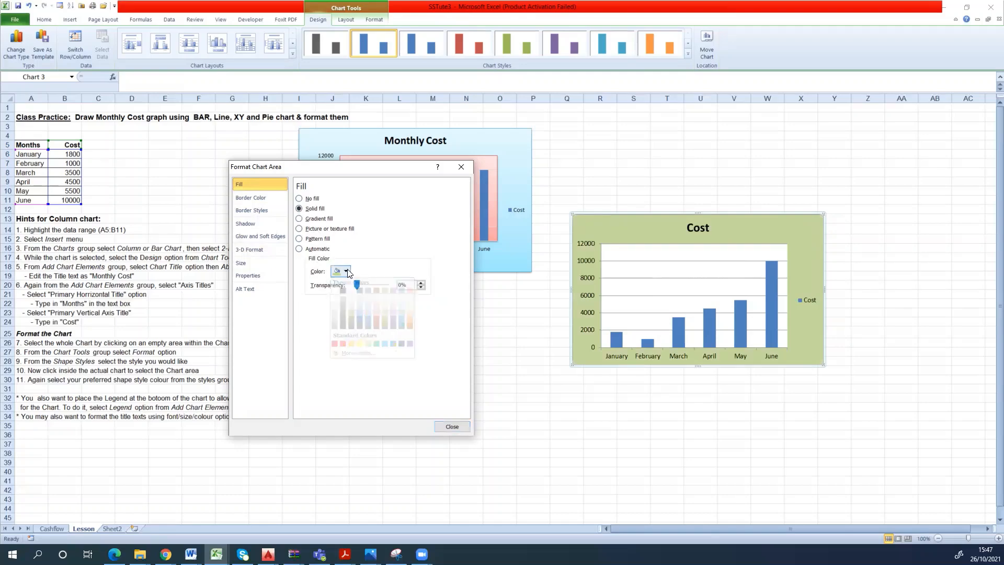
pyautogui.click(347, 270)
pyautogui.click(347, 271)
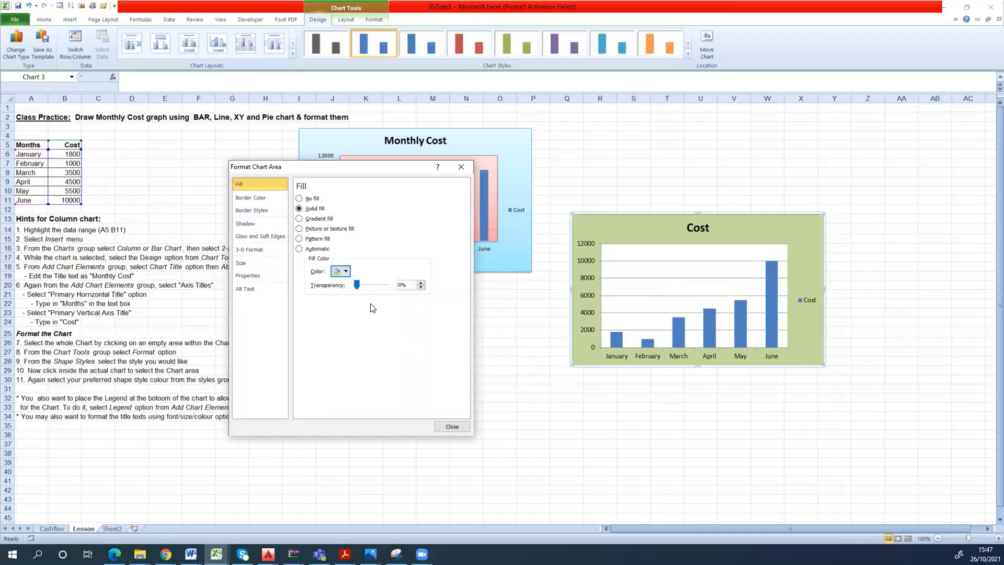
# - Give the Cost chart's chart area a solid red border with a width of 1.5 pt
pyautogui.click(252, 199)
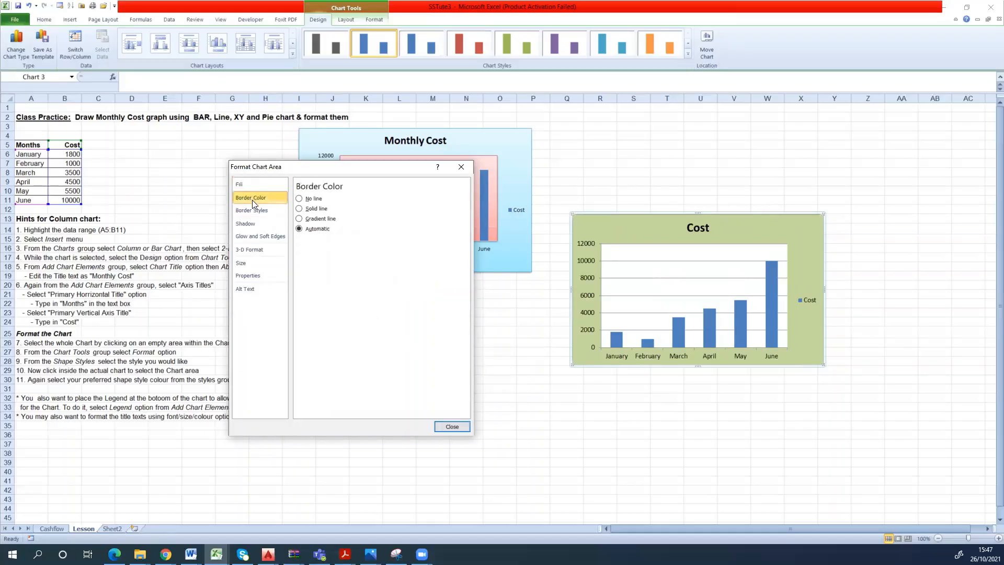
pyautogui.click(300, 209)
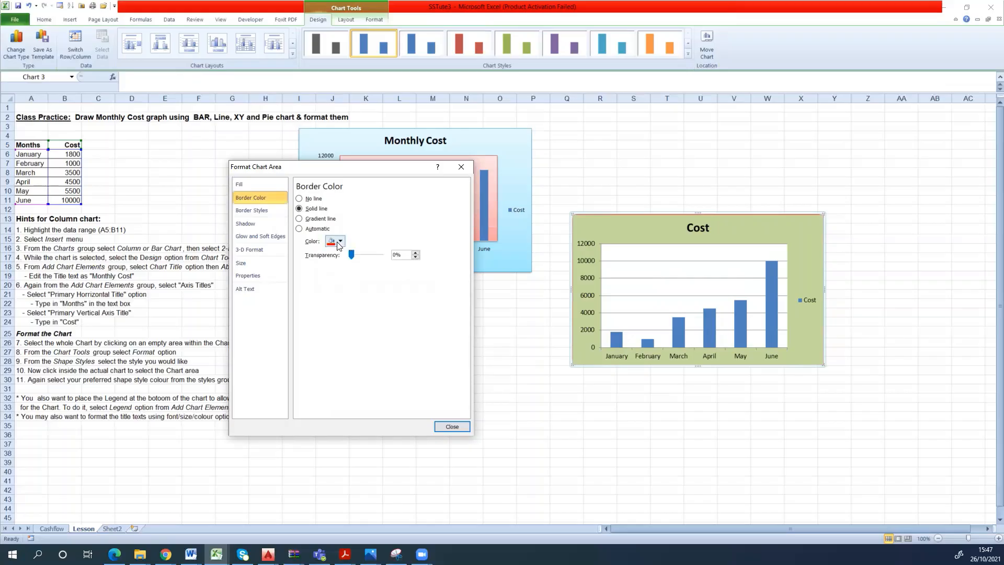
pyautogui.click(270, 211)
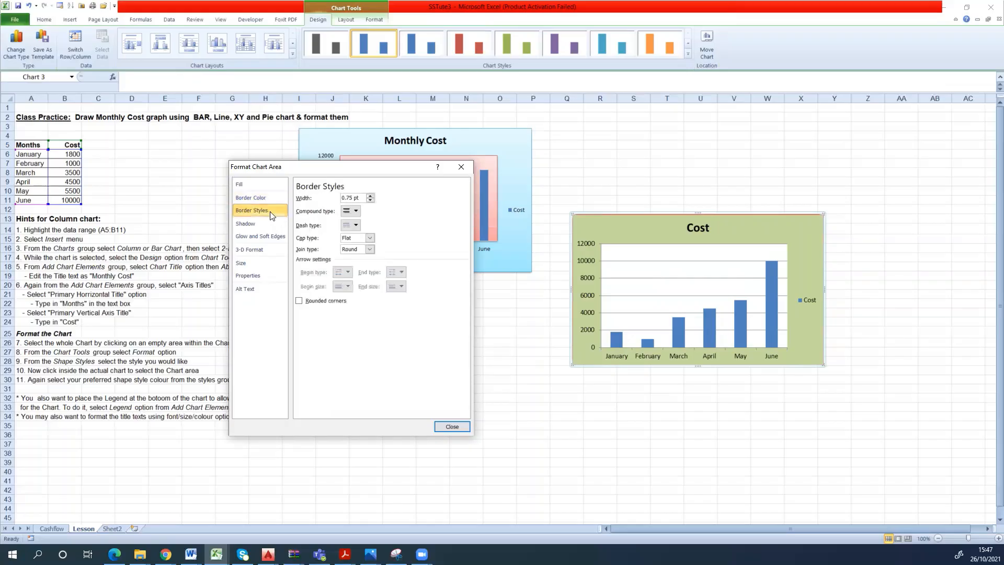
pyautogui.click(370, 195)
pyautogui.click(369, 196)
pyautogui.click(370, 195)
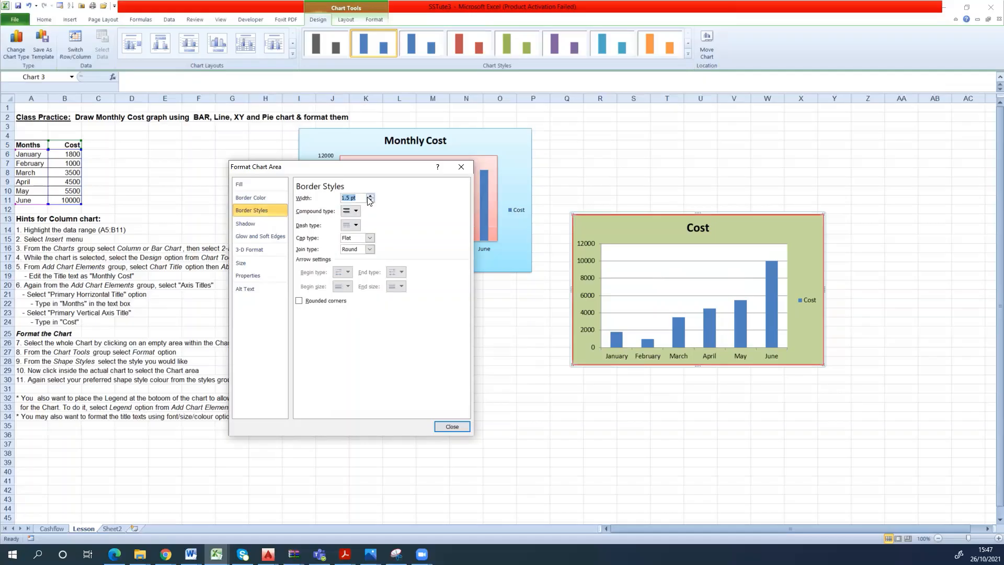
pyautogui.click(354, 226)
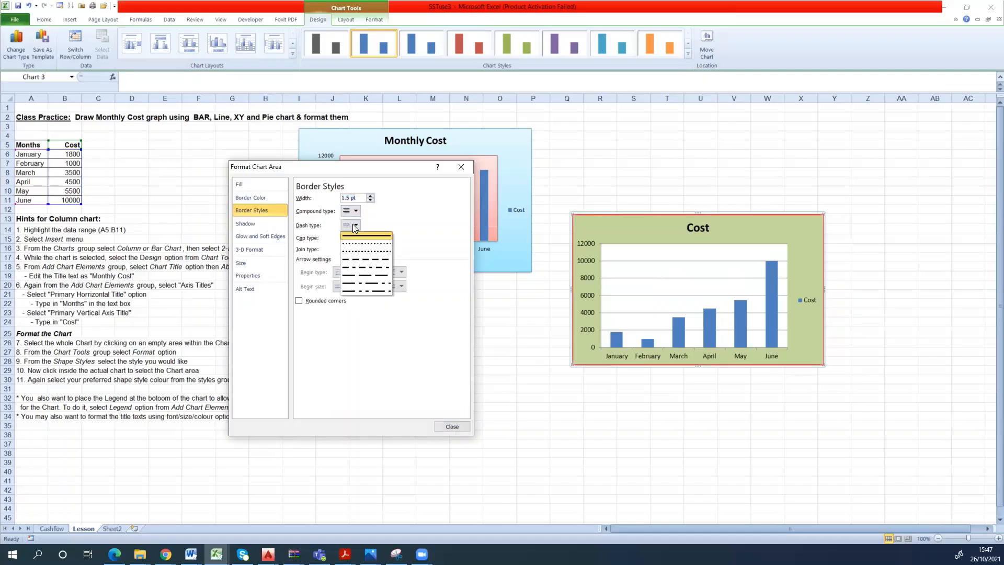
pyautogui.click(354, 224)
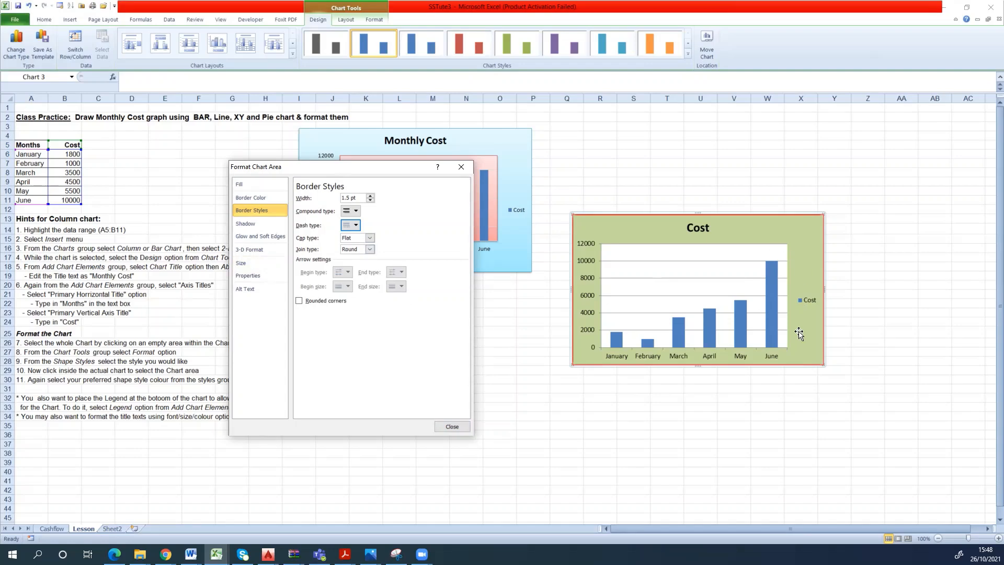
pyautogui.click(447, 425)
# - Apply a solid light orange fill to the Cost chart's plot area
pyautogui.click(687, 282)
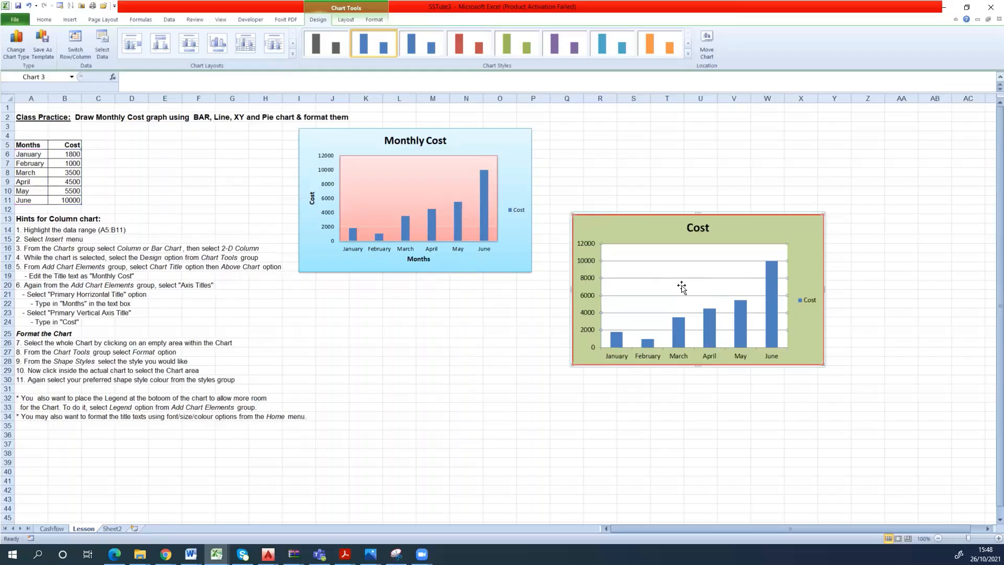
pyautogui.rightClick(683, 285)
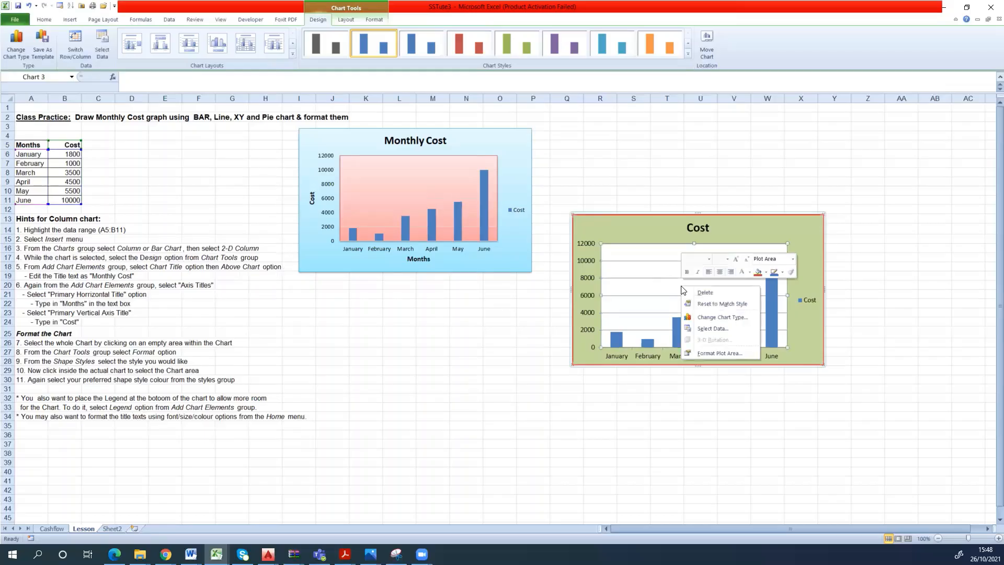
pyautogui.click(720, 352)
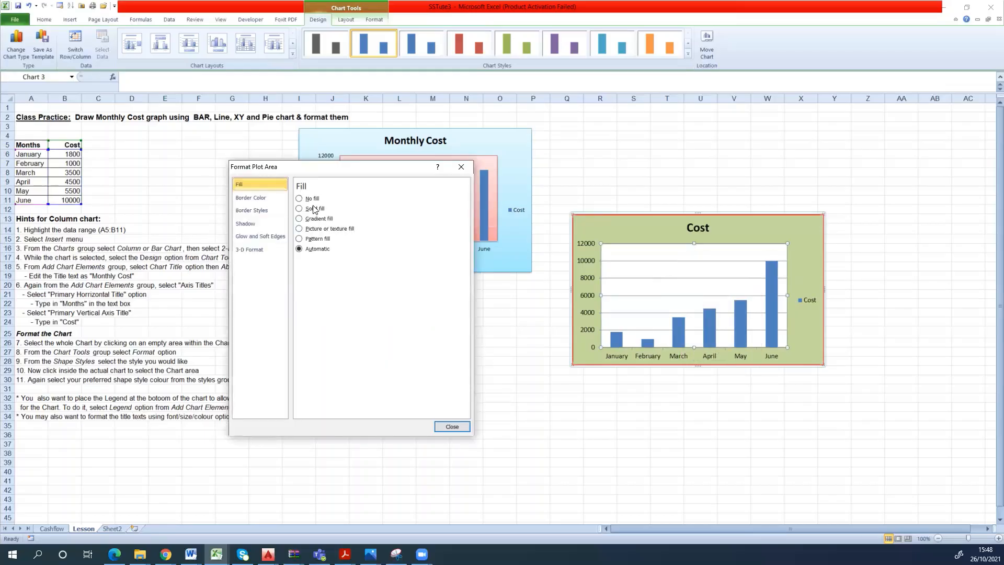
pyautogui.click(314, 208)
pyautogui.click(345, 271)
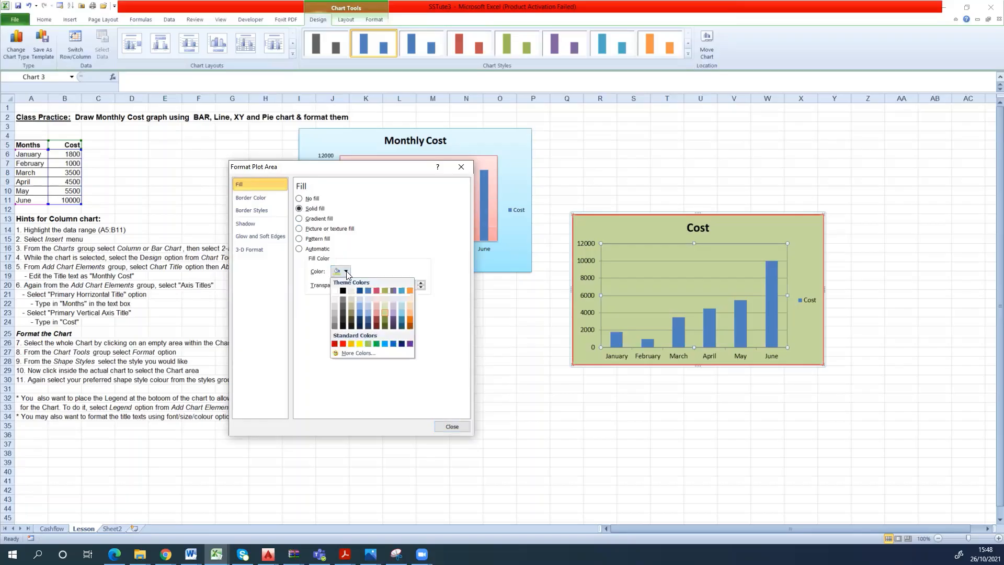
pyautogui.click(409, 312)
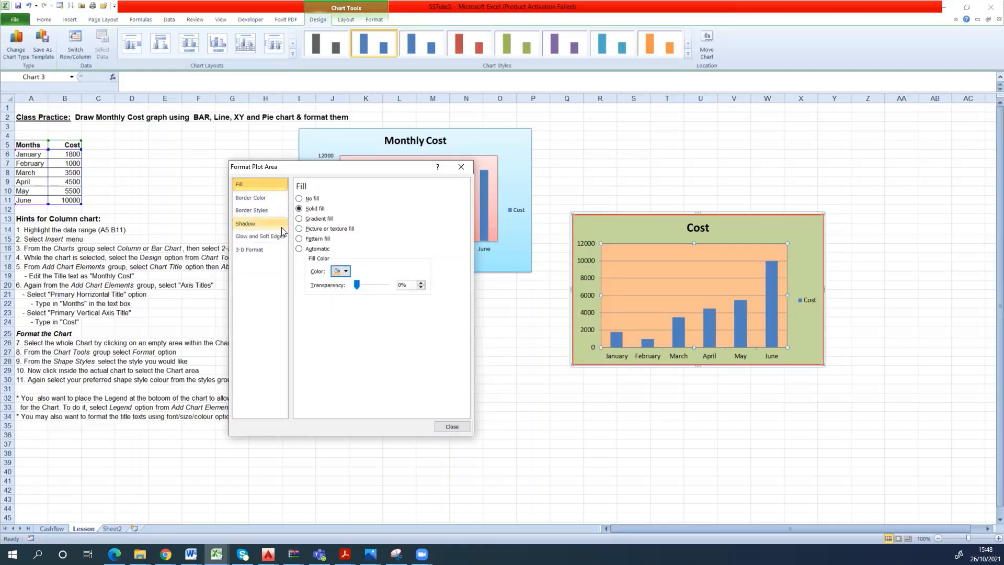
pyautogui.click(452, 426)
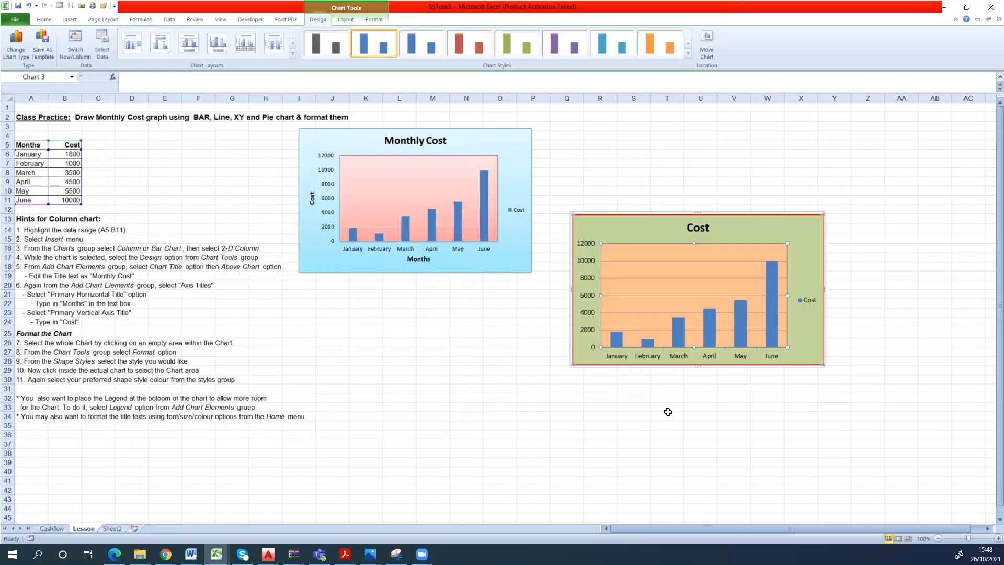
pyautogui.rightClick(584, 329)
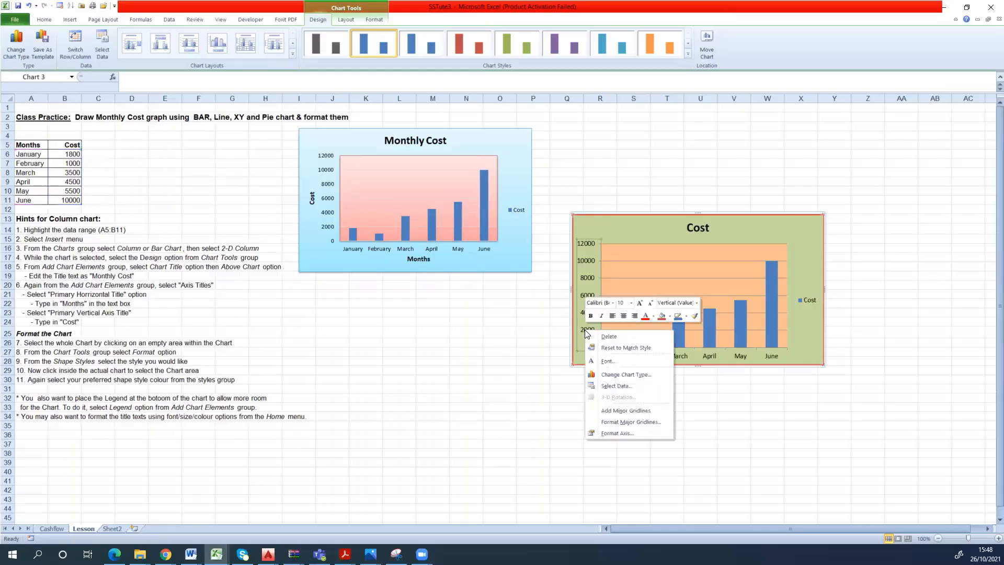
pyautogui.click(622, 435)
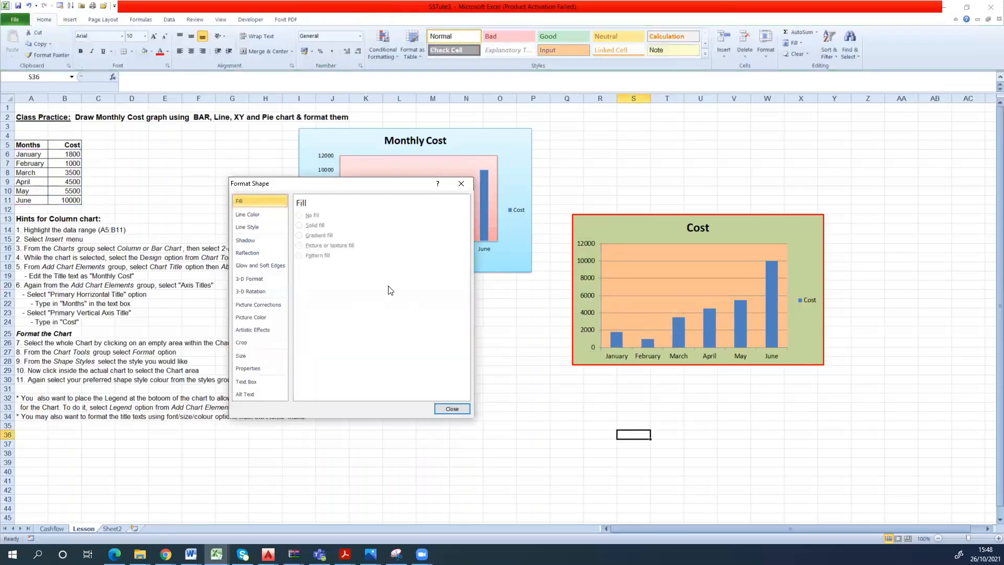
pyautogui.click(259, 221)
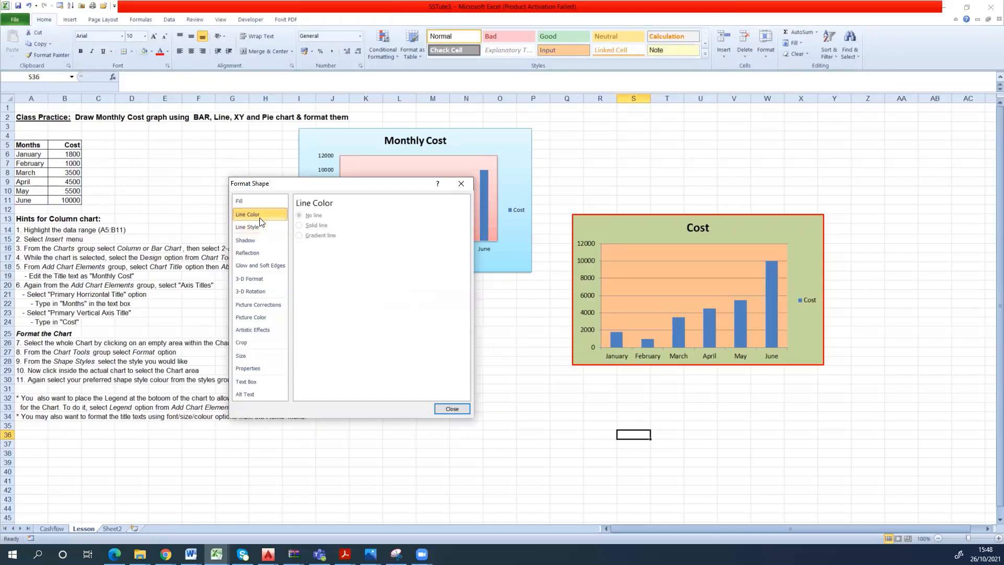
pyautogui.click(262, 227)
pyautogui.click(259, 206)
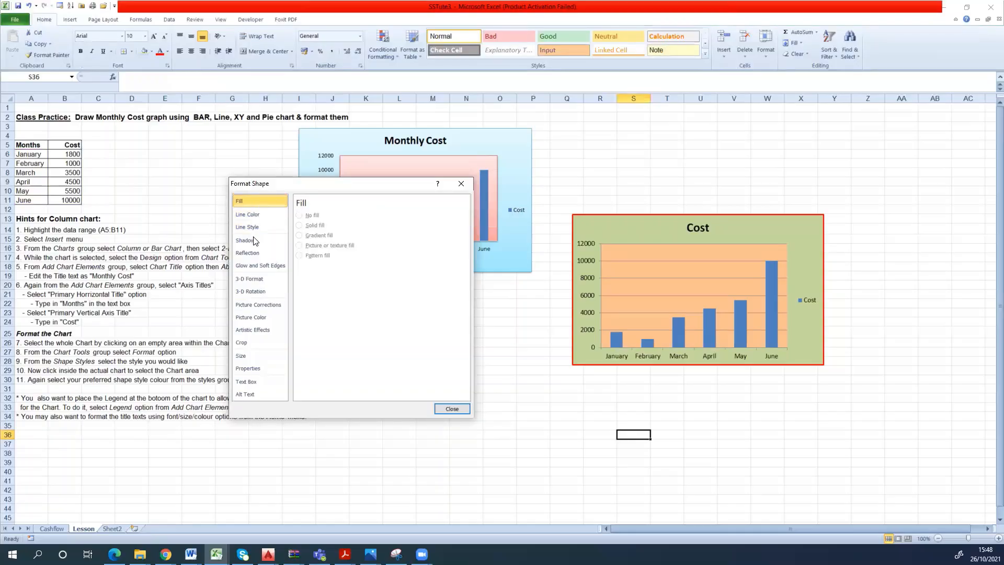
pyautogui.click(256, 384)
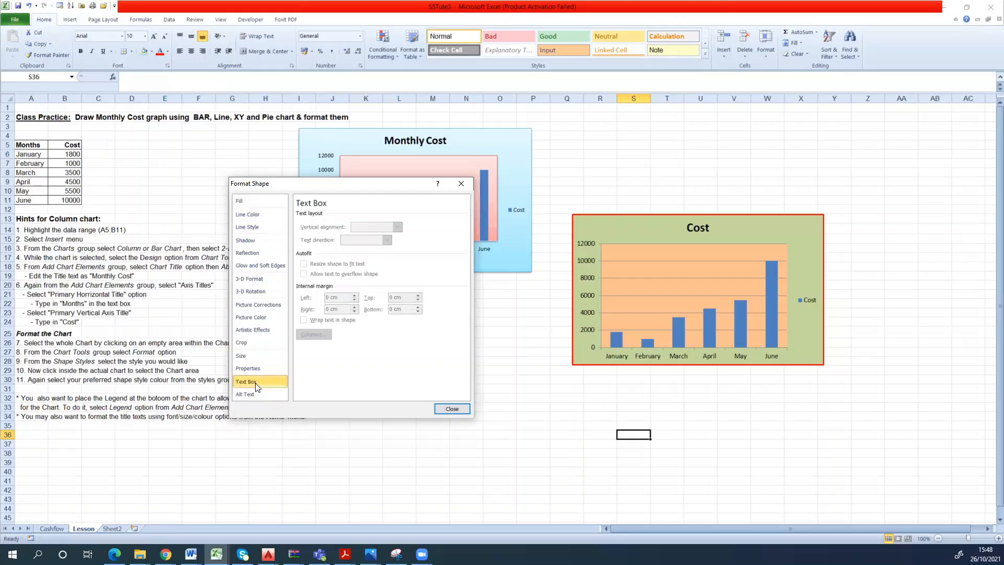
pyautogui.click(270, 265)
pyautogui.click(253, 240)
pyautogui.click(252, 226)
pyautogui.click(251, 210)
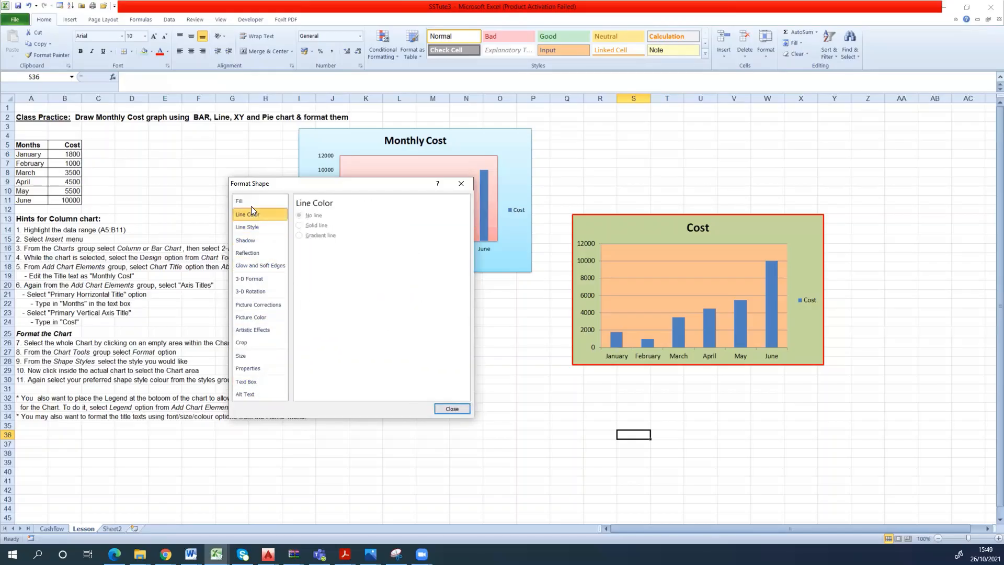
pyautogui.click(251, 204)
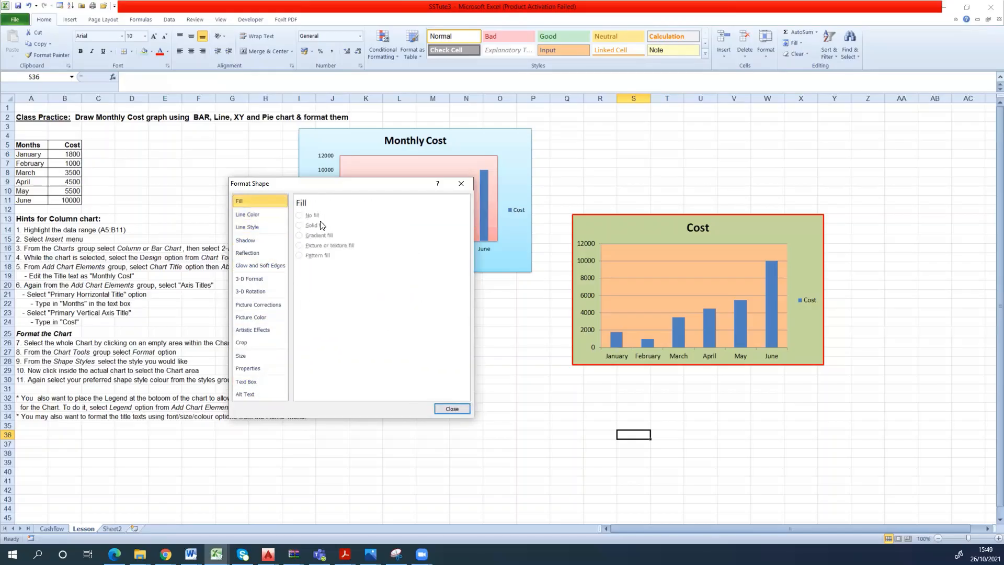
pyautogui.click(460, 184)
# - Review the Cost chart's vertical axis scale and number format options, and set the axis fill to No fill
pyautogui.rightClick(586, 294)
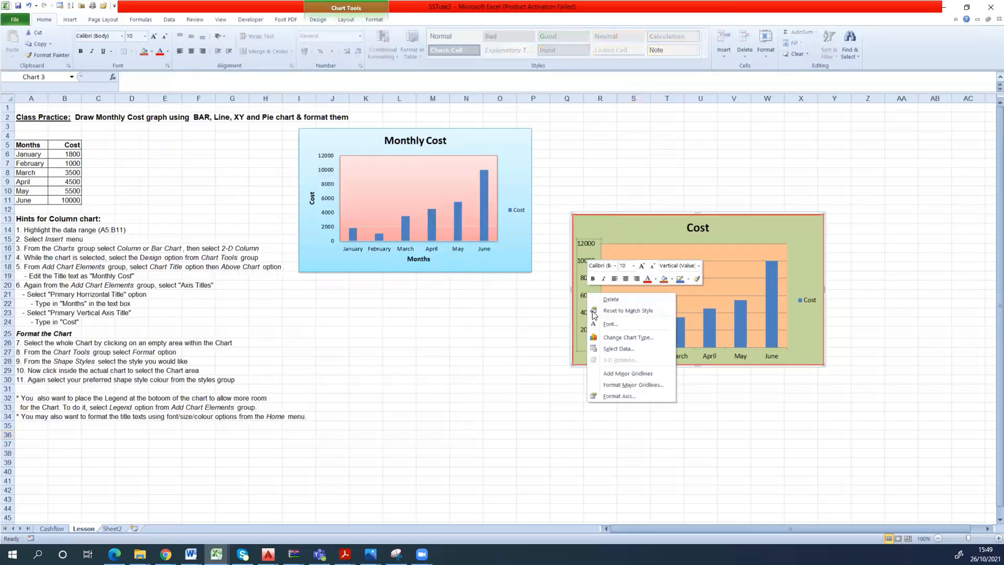
pyautogui.click(618, 396)
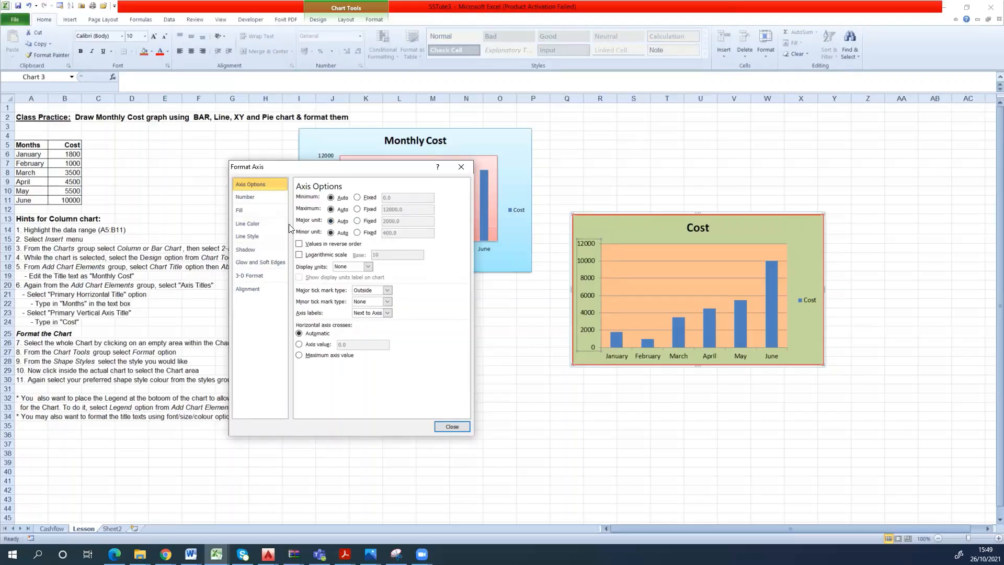
pyautogui.click(239, 200)
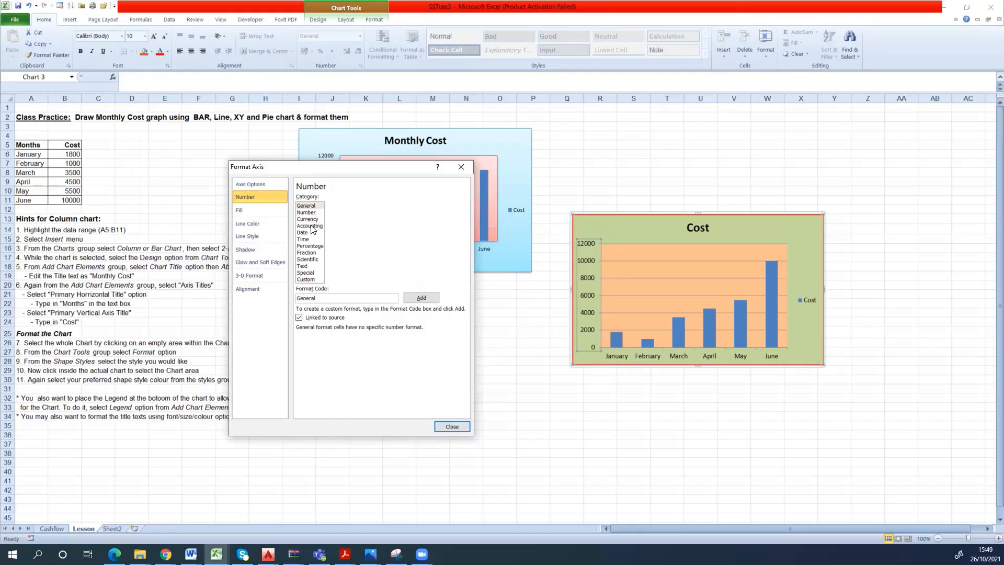
pyautogui.click(260, 211)
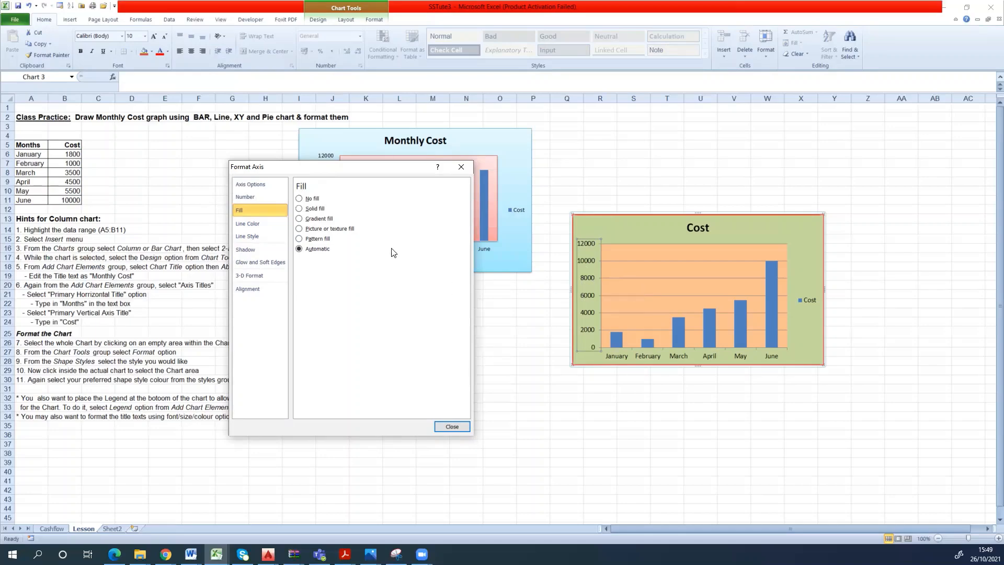
pyautogui.click(313, 208)
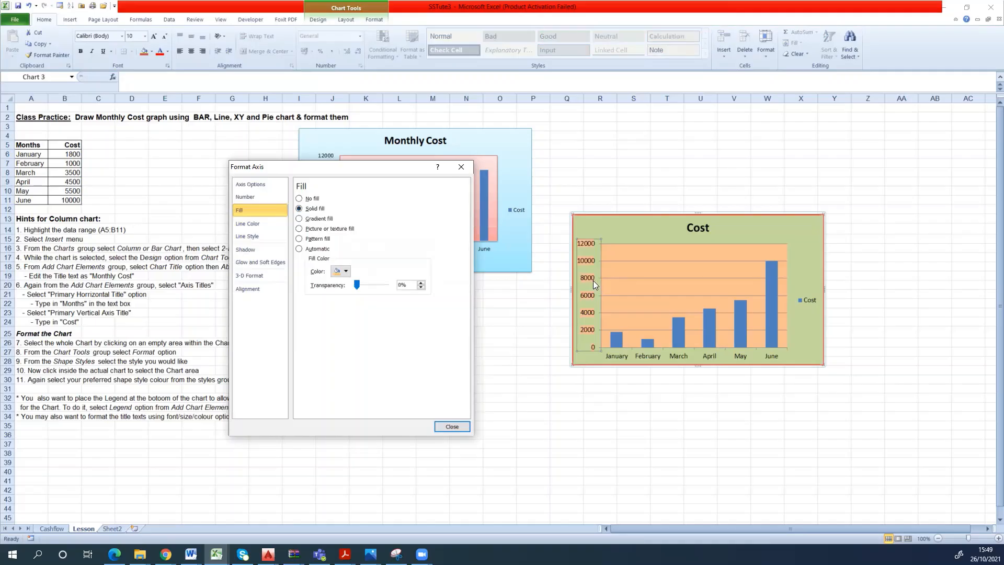
pyautogui.click(302, 200)
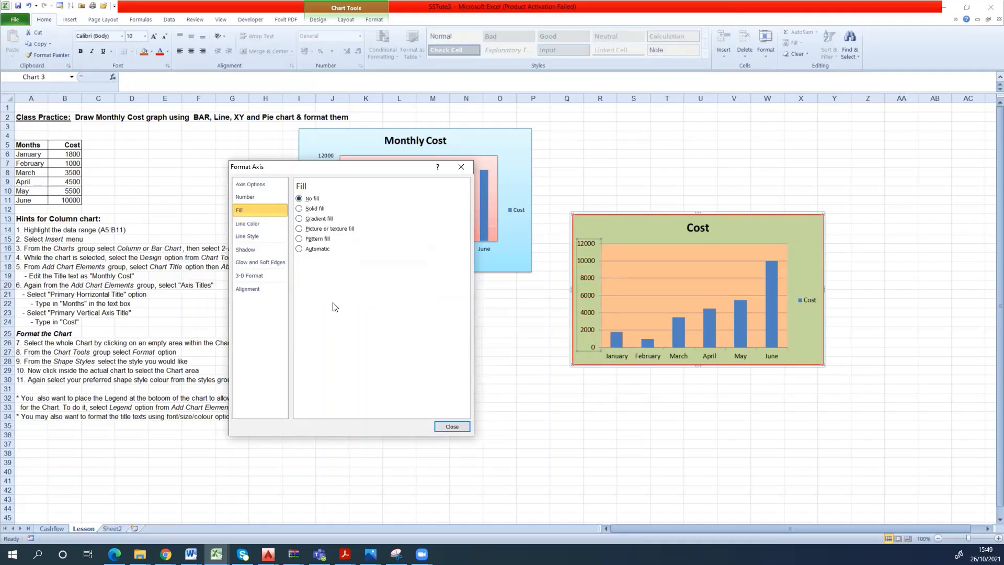
# - Increase the vertical axis line width to 1.25 pt, leaving the line color on Automatic, and finish formatting the axis
pyautogui.click(255, 231)
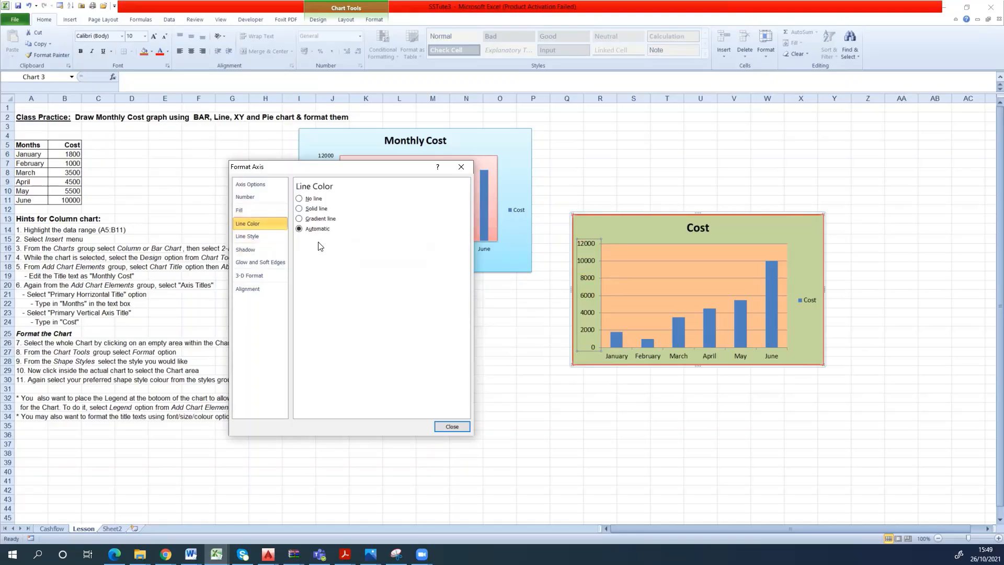
pyautogui.click(255, 236)
pyautogui.click(370, 196)
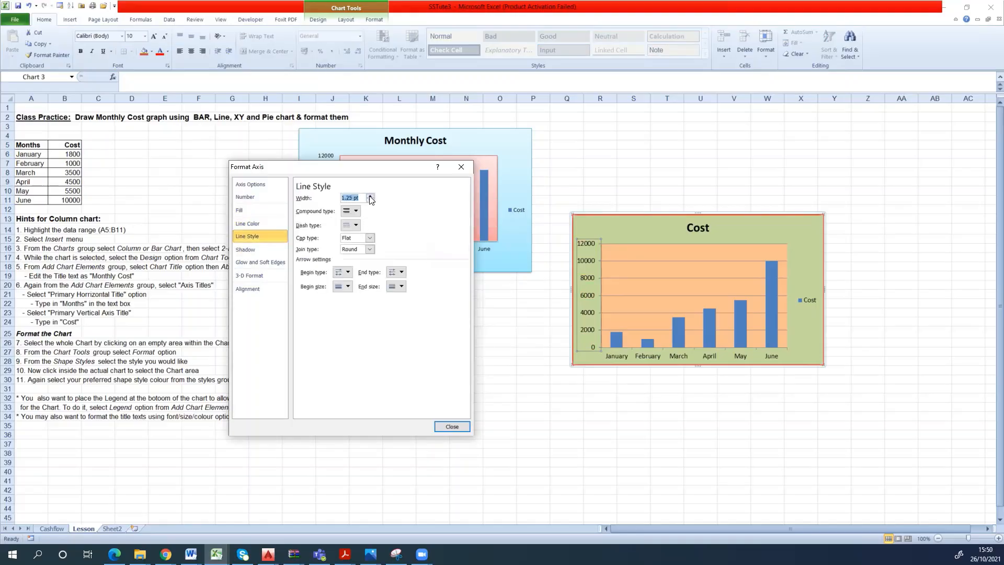
pyautogui.click(369, 196)
pyautogui.click(450, 427)
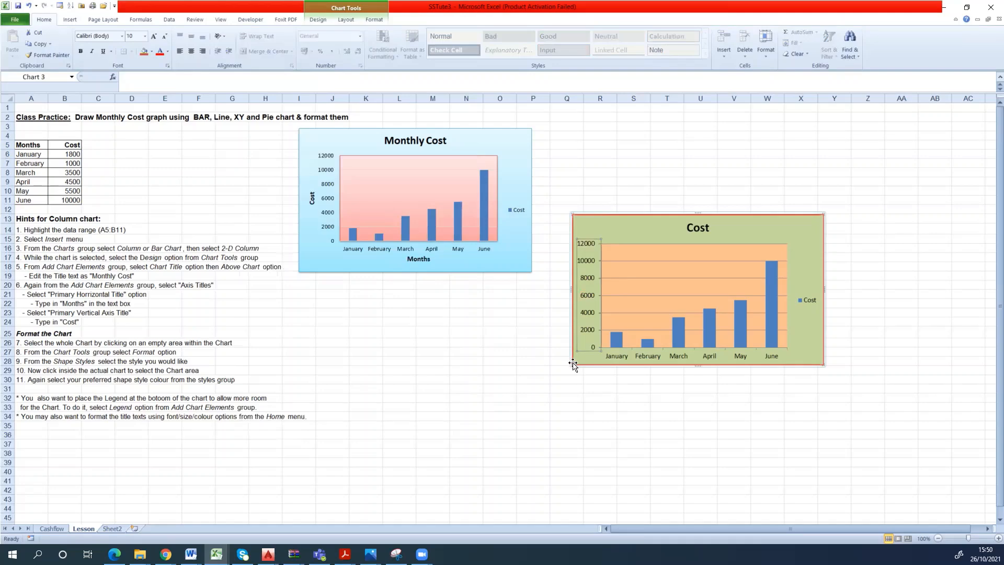
# - Shift the plot area slightly to the right within the Cost chart and select its horizontal axis
pyautogui.moveTo(613, 313); pyautogui.dragTo(619, 313)
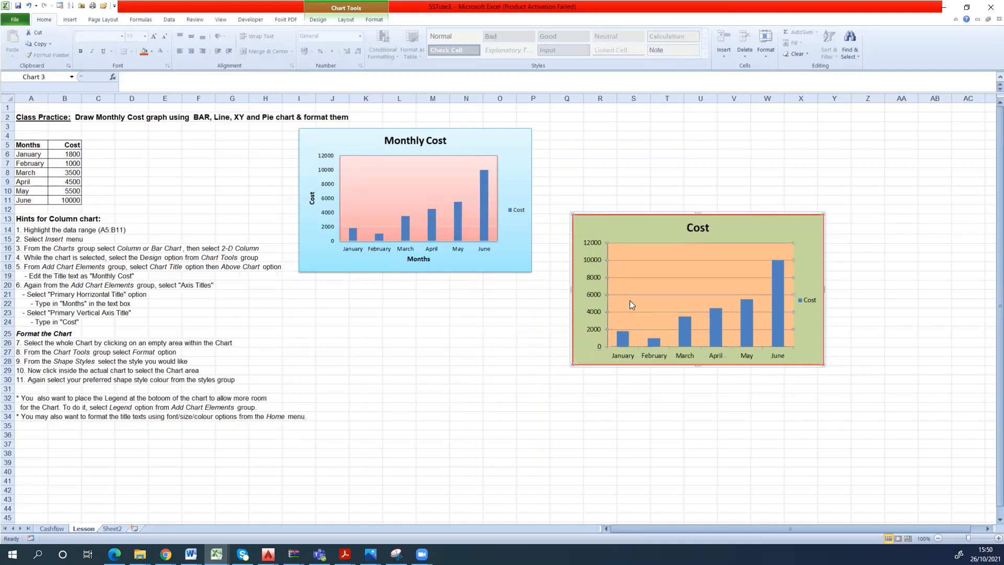
pyautogui.click(624, 353)
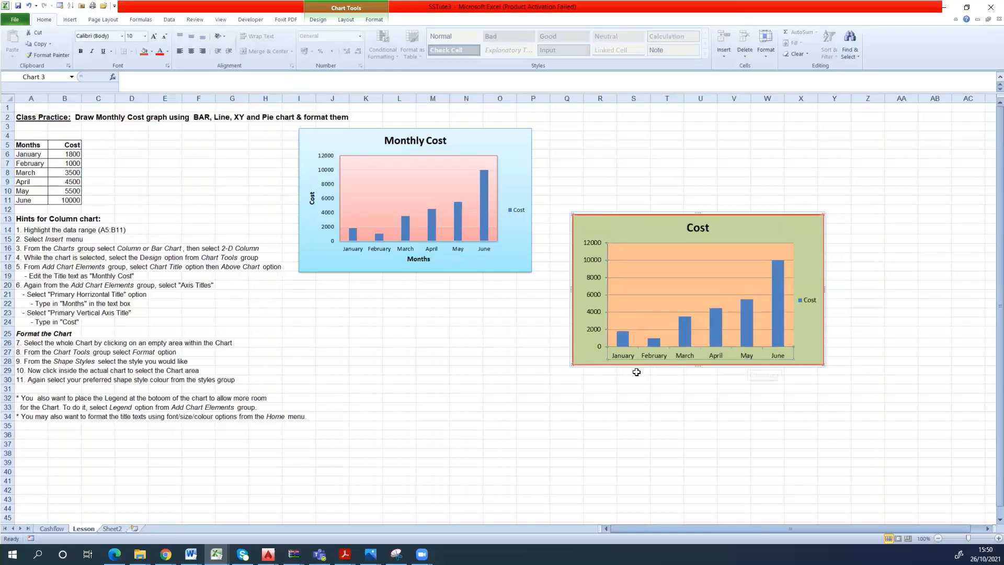
# - Change the title of the green Cost chart to "Cost vs Time"
pyautogui.click(837, 248)
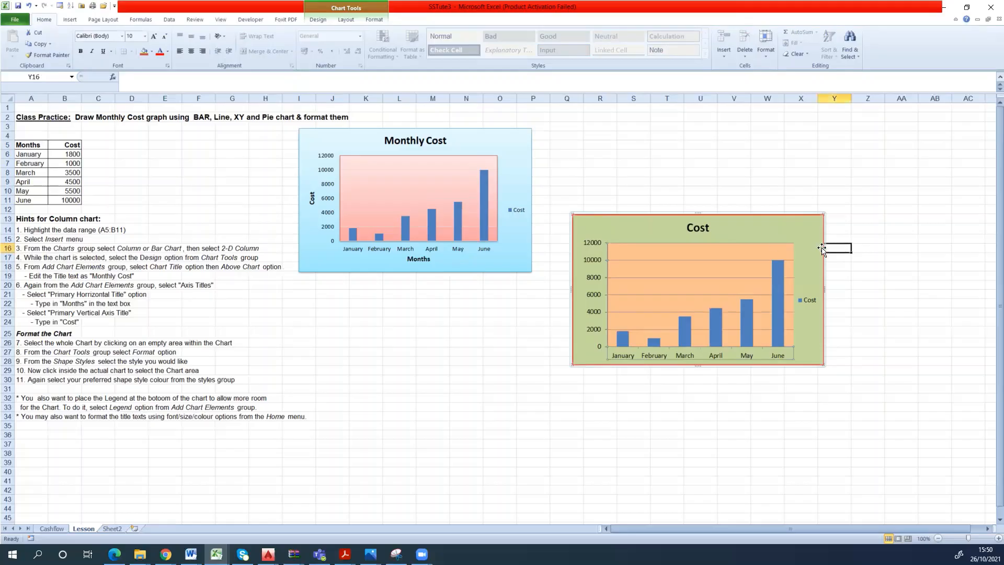
pyautogui.click(697, 230)
pyautogui.moveTo(687, 229); pyautogui.dragTo(716, 229)
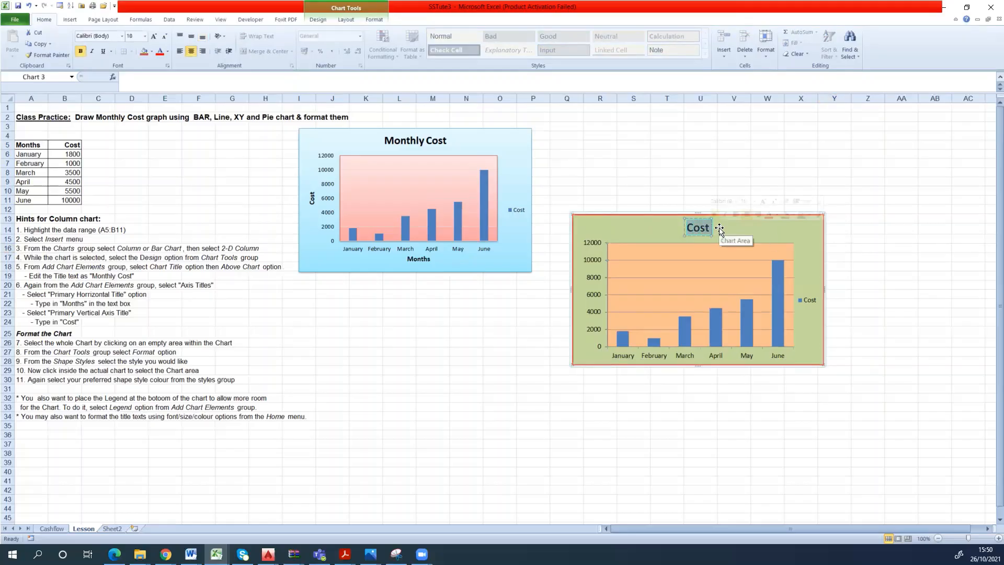
pyautogui.write('Cost')
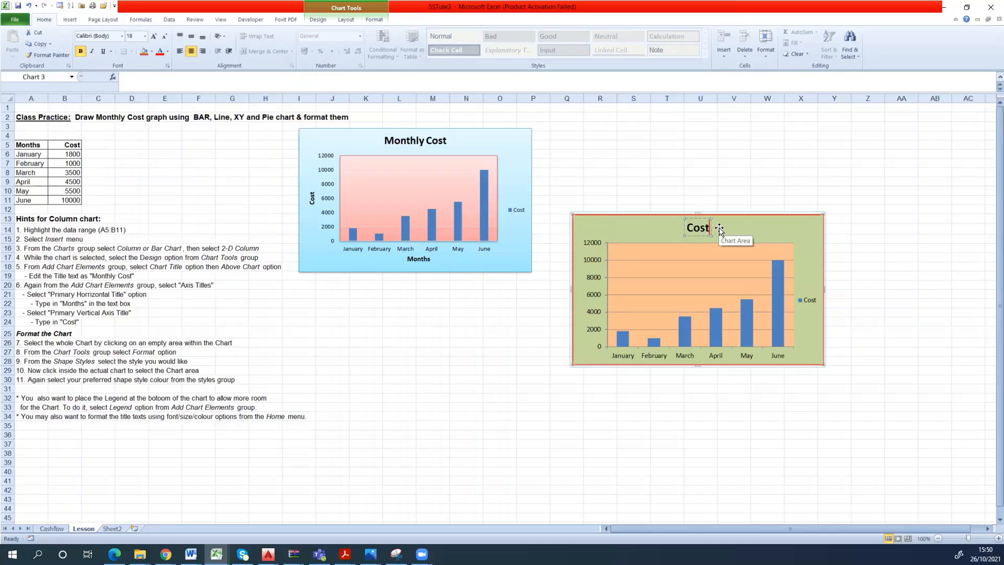
pyautogui.write(' vs Time')
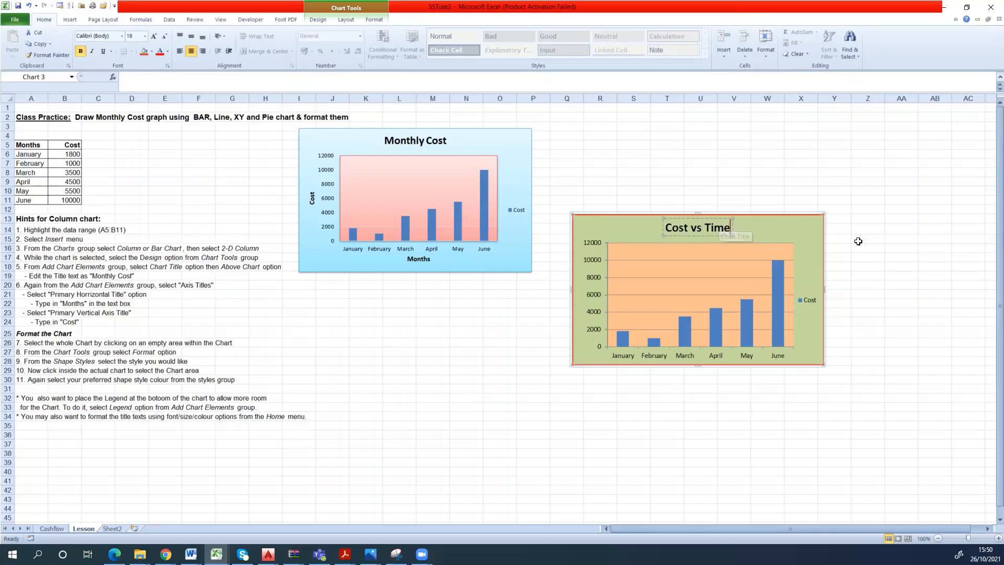
pyautogui.click(858, 241)
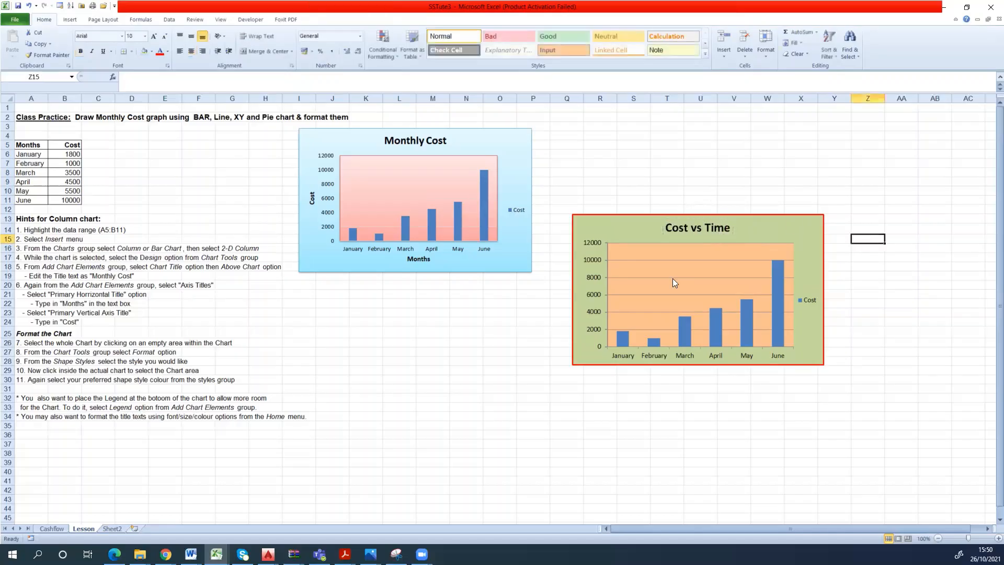
# - Review the text direction options in the alignment settings of the Cost vs Time chart's vertical axis
pyautogui.rightClick(595, 259)
pyautogui.click(617, 363)
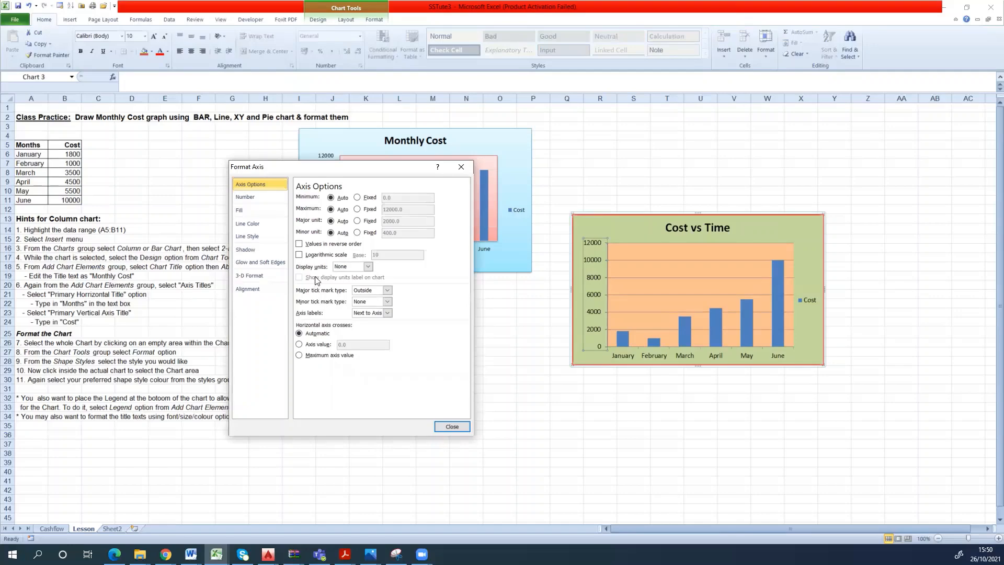
pyautogui.click(248, 289)
pyautogui.click(388, 223)
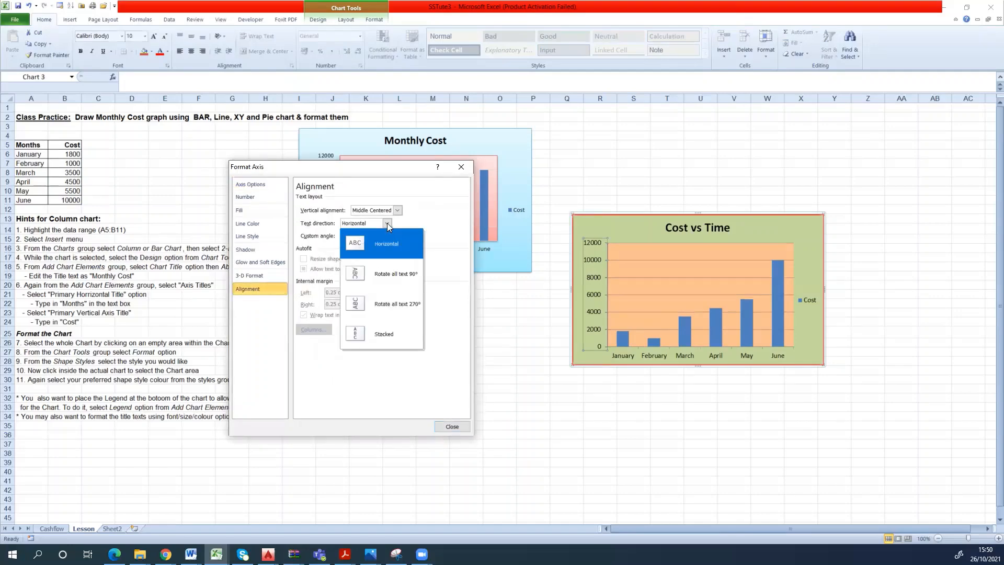
pyautogui.click(387, 224)
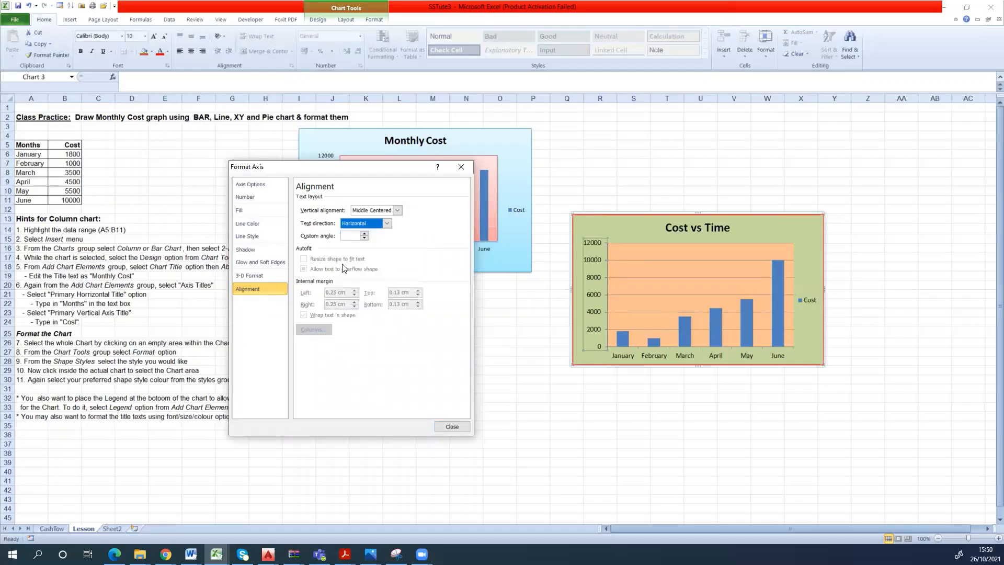
pyautogui.click(452, 427)
pyautogui.click(606, 398)
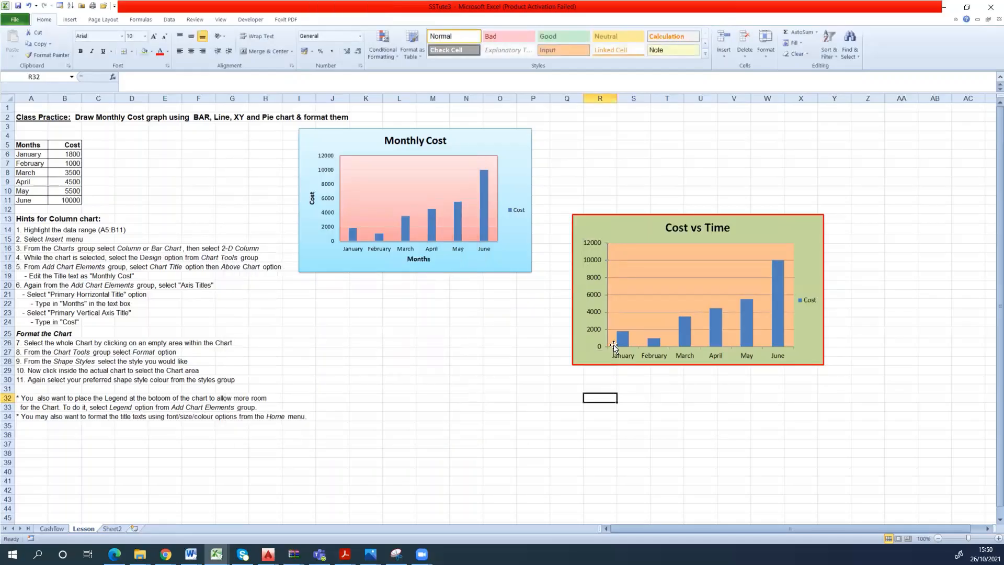
# - Try the green, blue and grey preset chart styles on the Cost vs Time chart
pyautogui.click(807, 260)
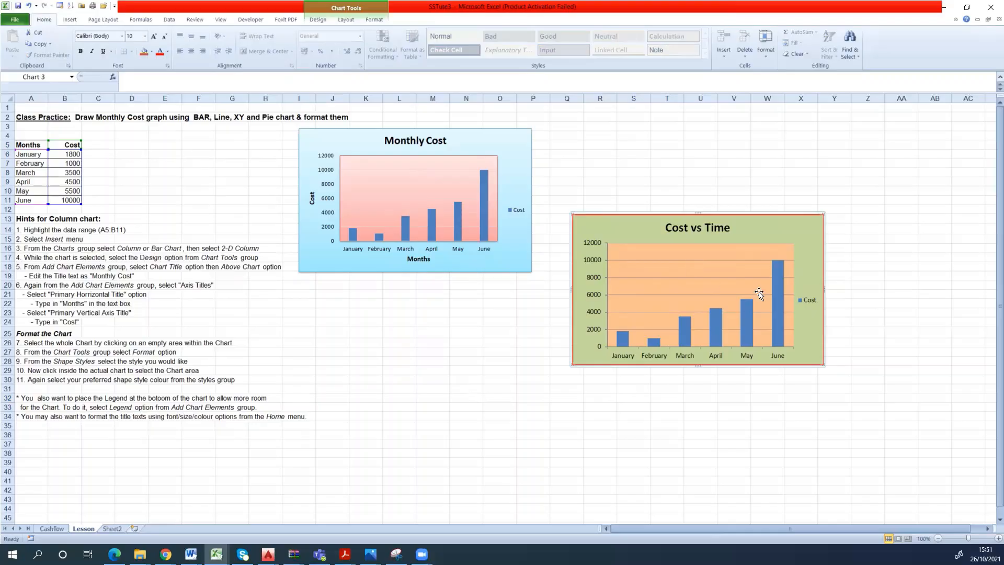
pyautogui.click(839, 241)
pyautogui.click(823, 250)
pyautogui.click(321, 20)
pyautogui.click(455, 47)
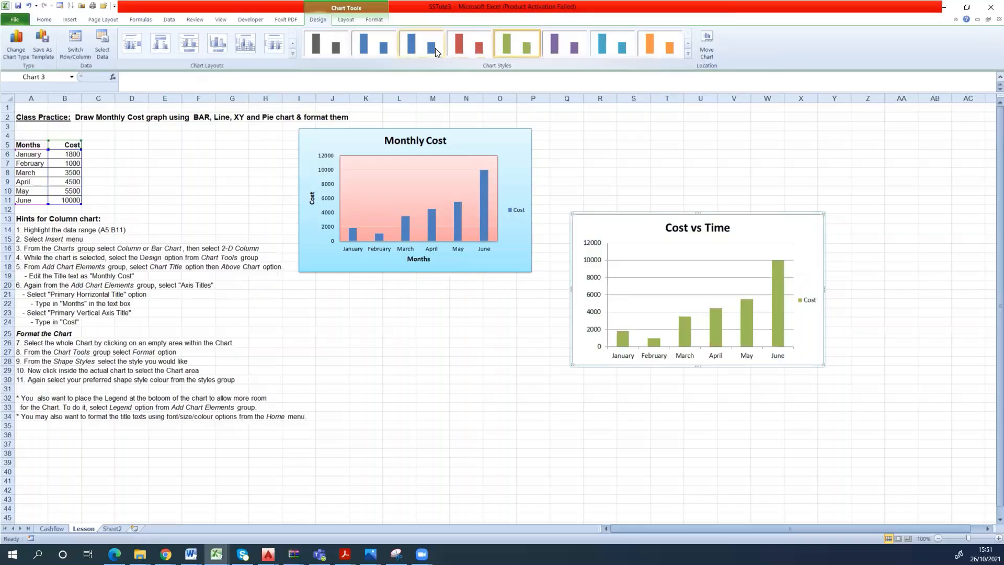
pyautogui.click(430, 50)
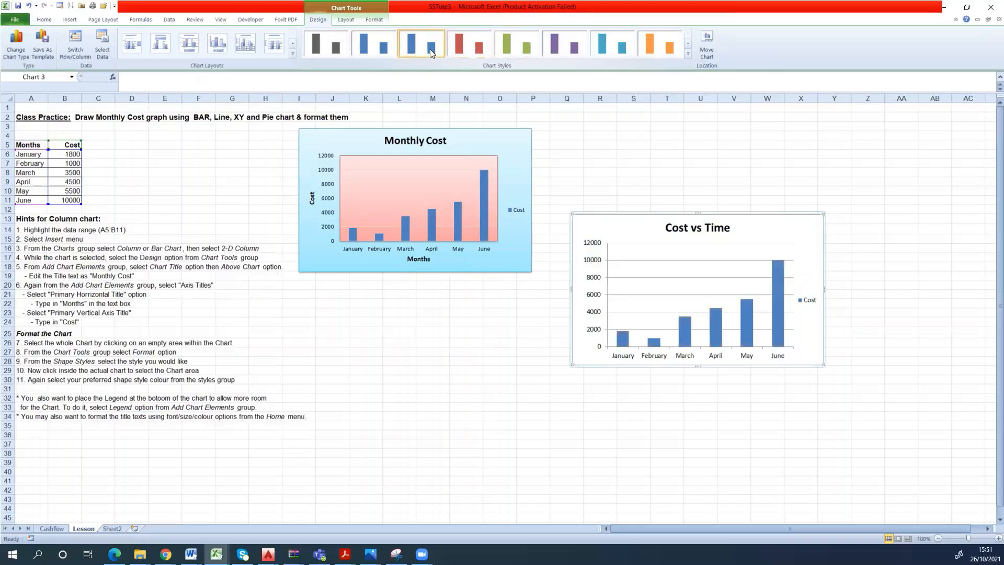
pyautogui.click(323, 50)
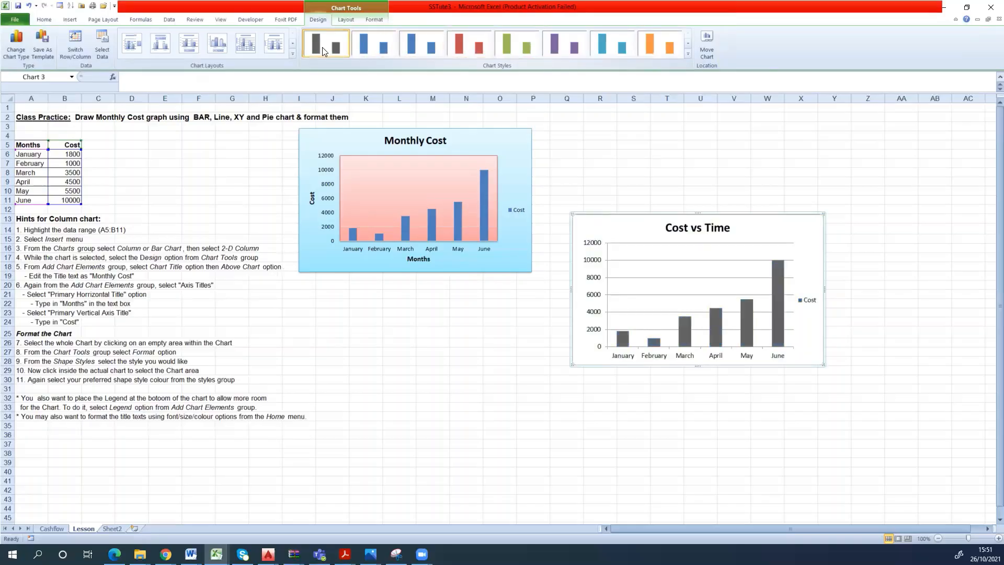
# - Undo the preset chart style changes on the Cost vs Time chart
pyautogui.click(140, 171)
pyautogui.click(30, 6)
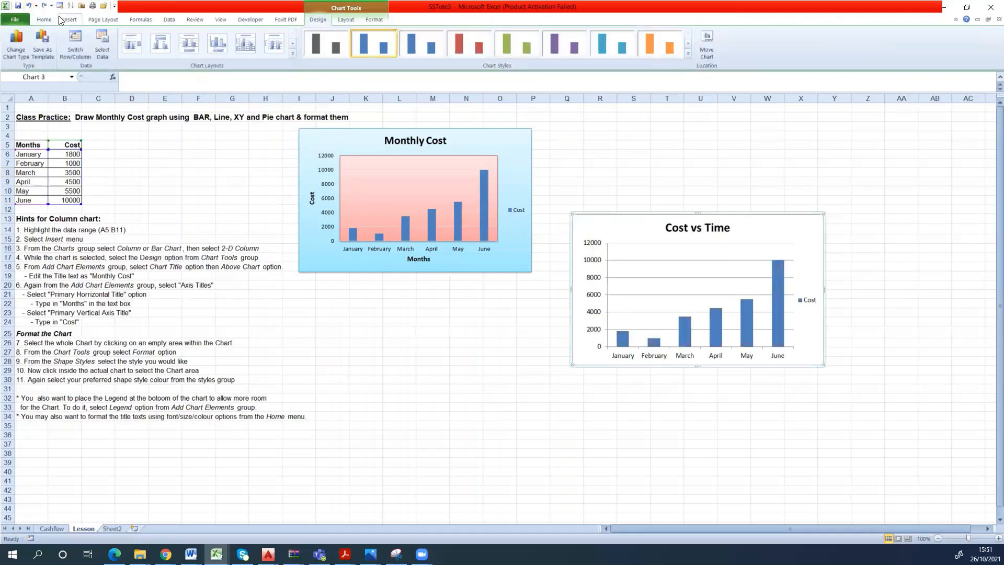
pyautogui.click(29, 6)
pyautogui.click(29, 6)
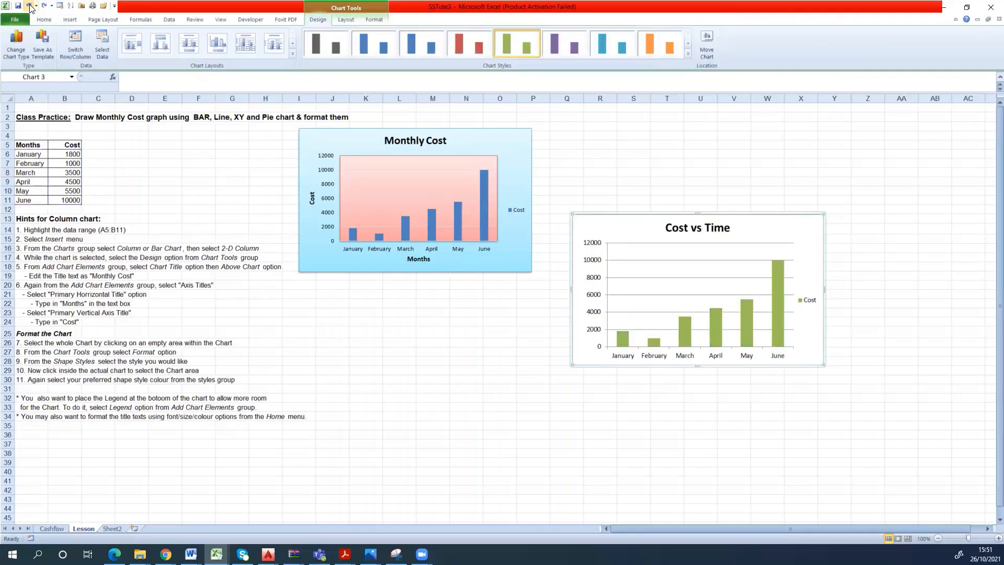
pyautogui.click(29, 7)
pyautogui.click(30, 6)
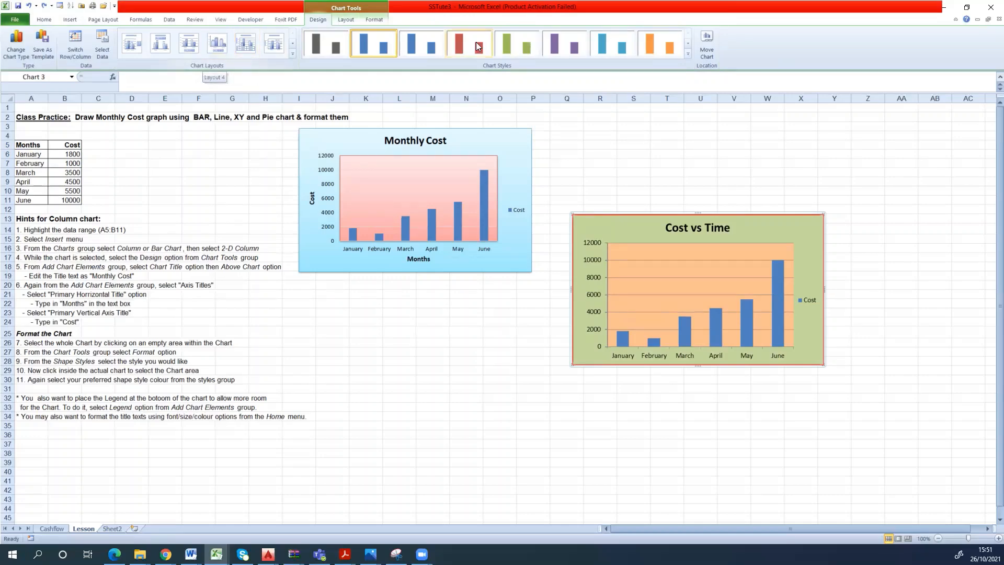
# - Add a primary horizontal axis title below the axis of the Cost vs Time chart
pyautogui.click(349, 23)
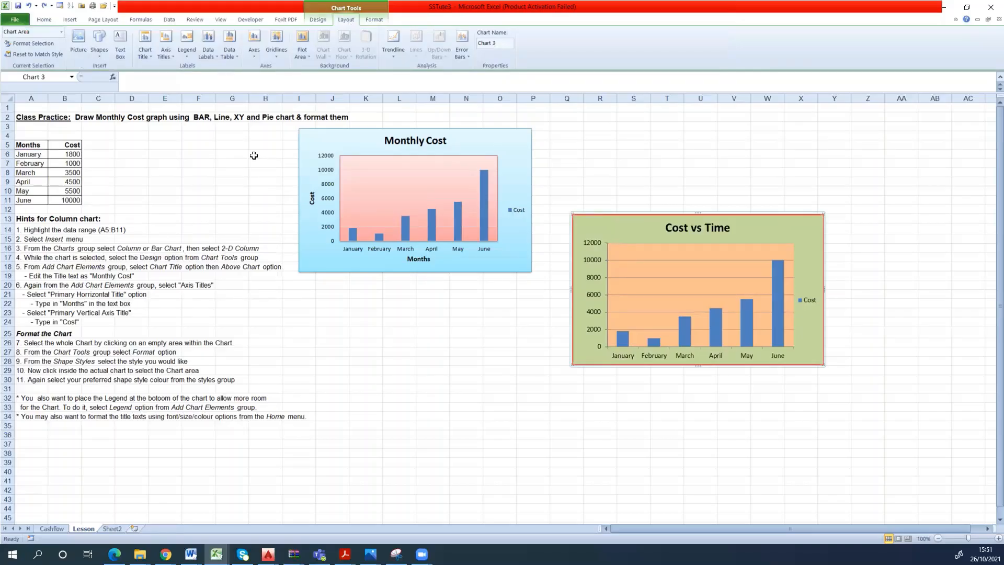
pyautogui.click(148, 57)
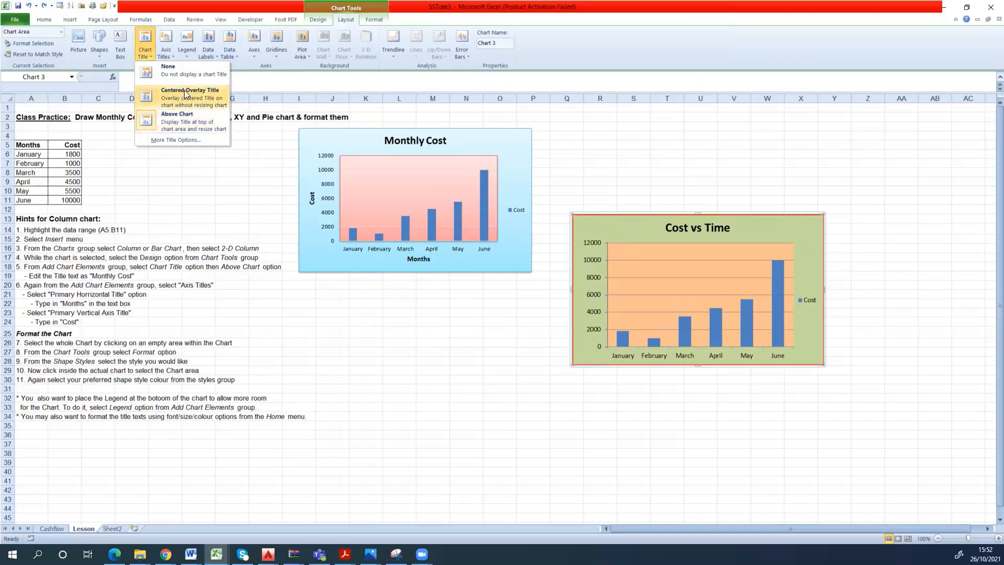
pyautogui.click(167, 53)
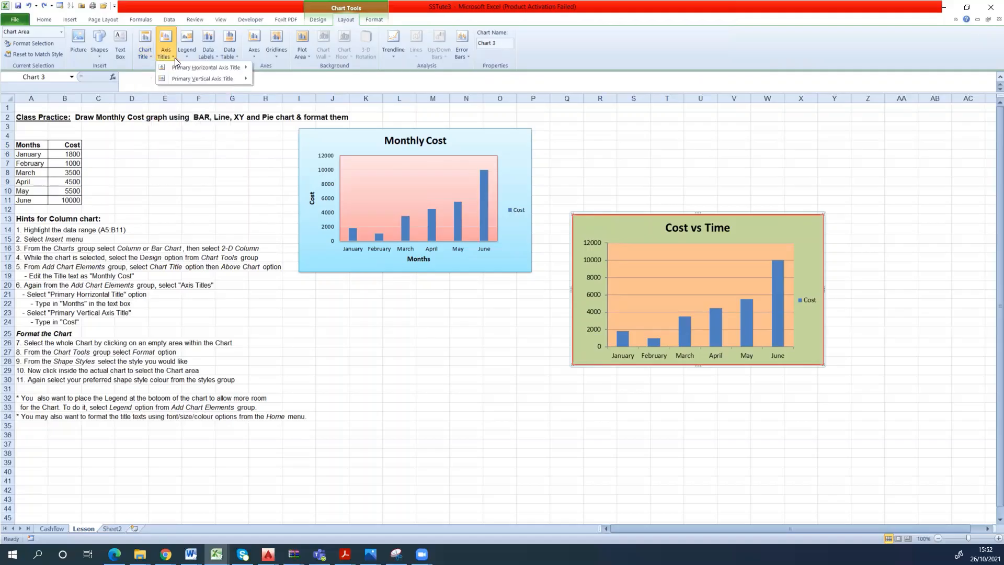
pyautogui.moveTo(203, 68)
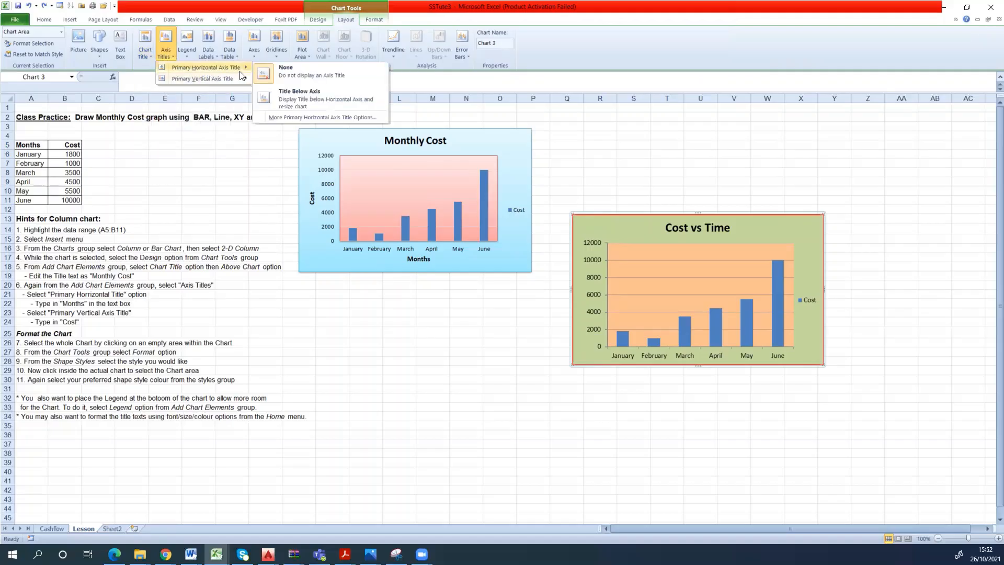
pyautogui.click(312, 100)
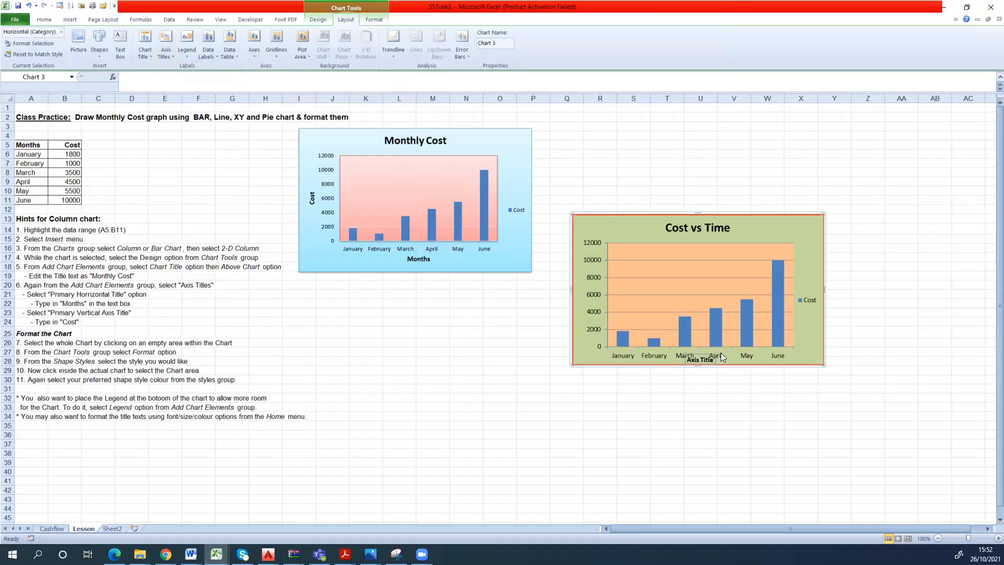
# - Enlarge the Cost vs Time chart toward its lower-left corner and shrink its plot area away from that corner
pyautogui.moveTo(572, 365); pyautogui.dragTo(542, 412)
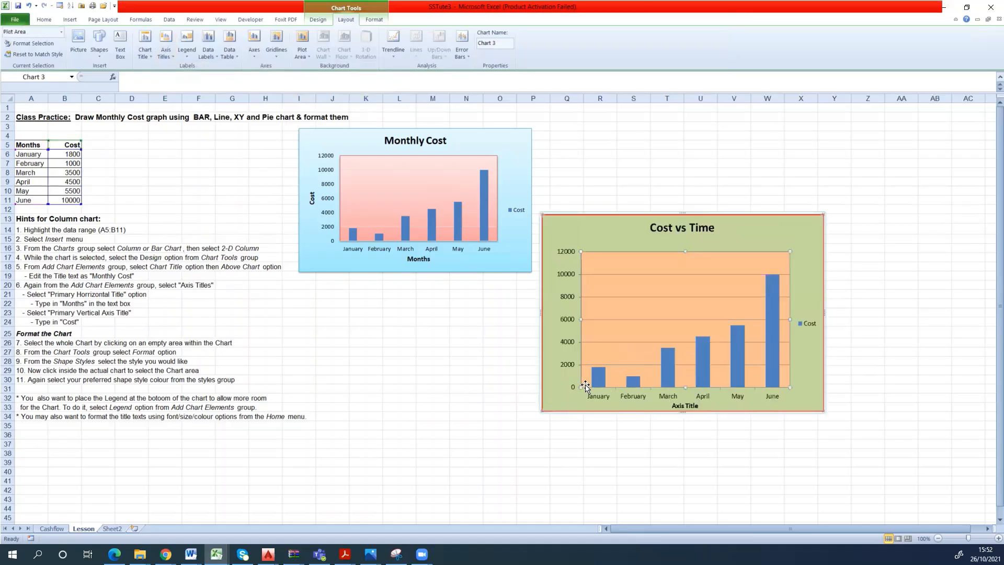
pyautogui.moveTo(581, 383); pyautogui.dragTo(605, 364)
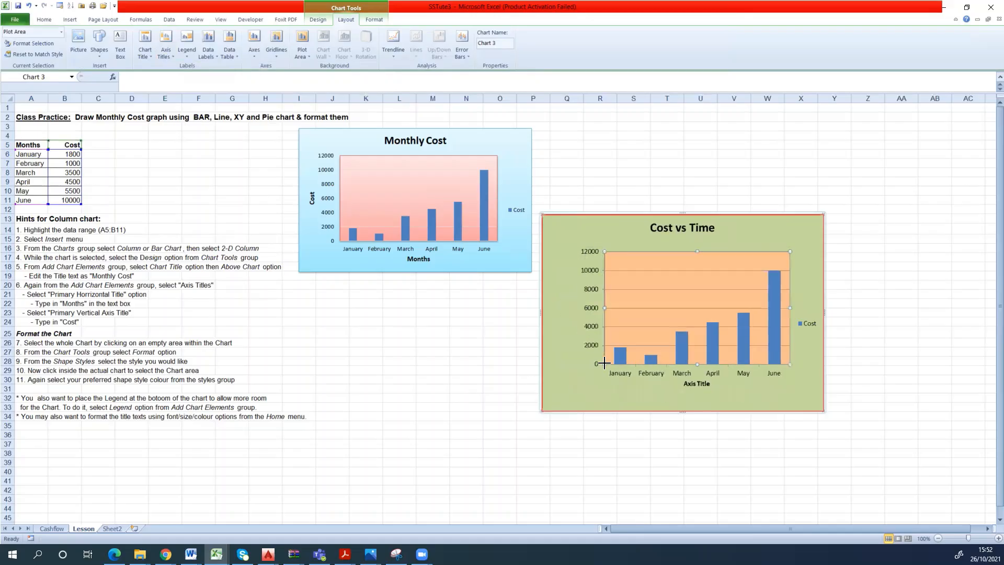
# - Replace the placeholder text of the horizontal axis title with "Months"
pyautogui.click(692, 390)
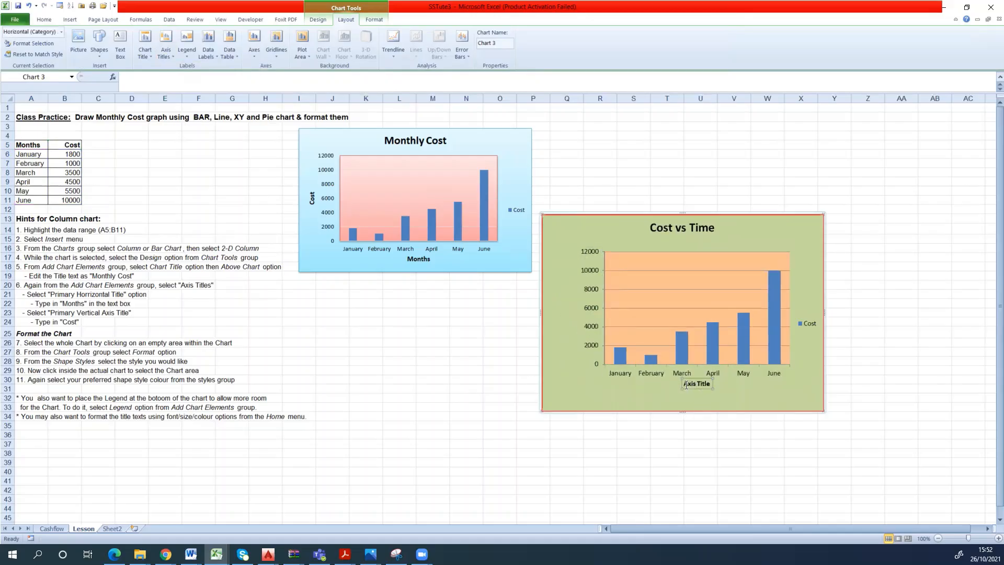
pyautogui.moveTo(684, 384); pyautogui.dragTo(710, 384)
pyautogui.write('A')
pyautogui.press('BackSpace')
pyautogui.write('Months')
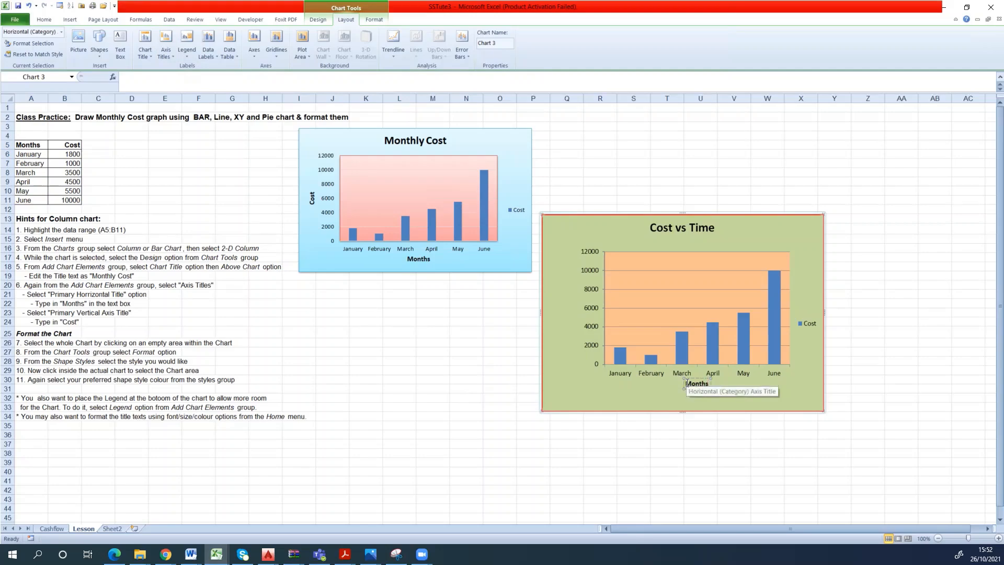
# - Format the Months axis title in the BankGothic Md BT font with red text
pyautogui.moveTo(687, 384); pyautogui.dragTo(710, 381)
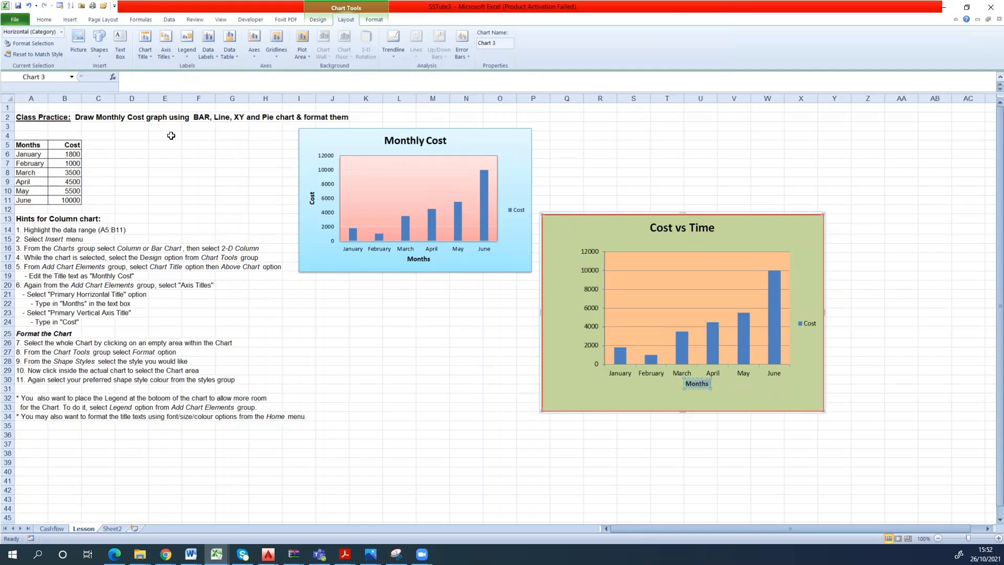
pyautogui.click(44, 20)
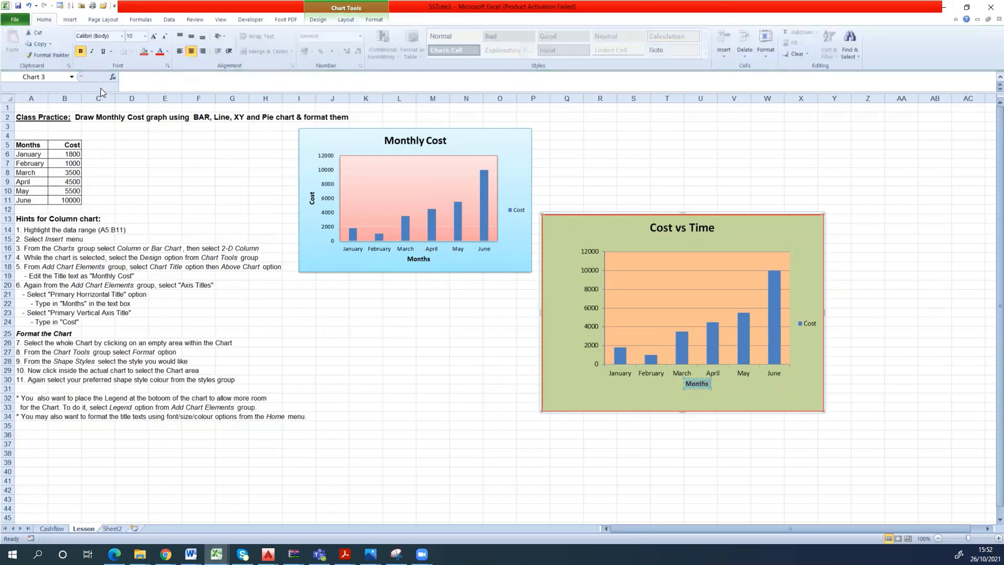
pyautogui.click(123, 36)
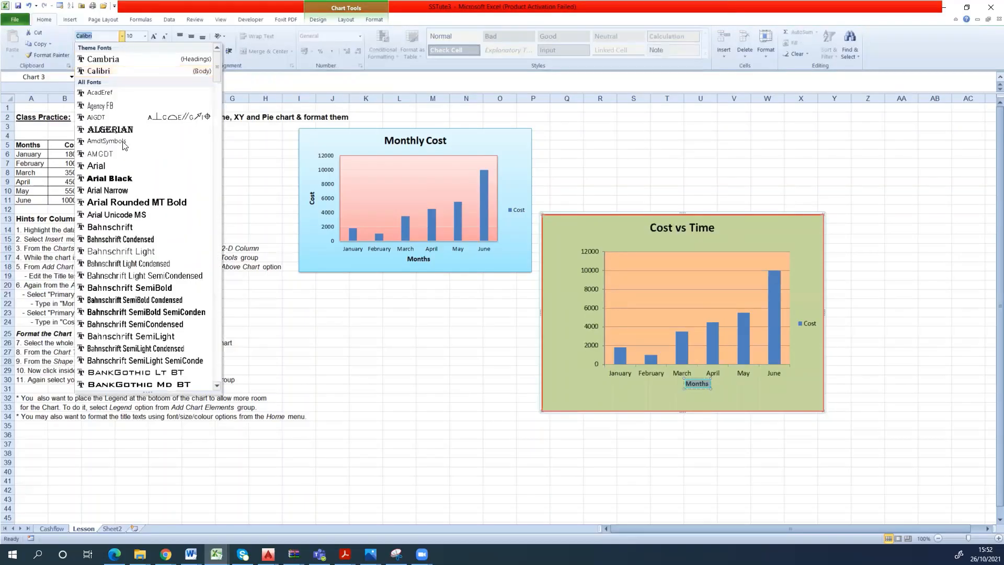
pyautogui.click(127, 387)
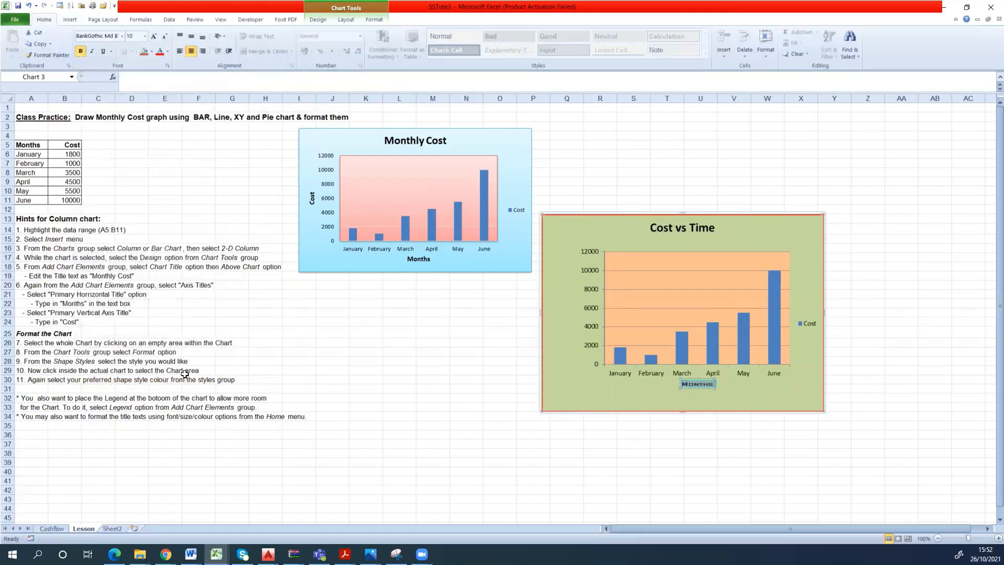
pyautogui.click(167, 51)
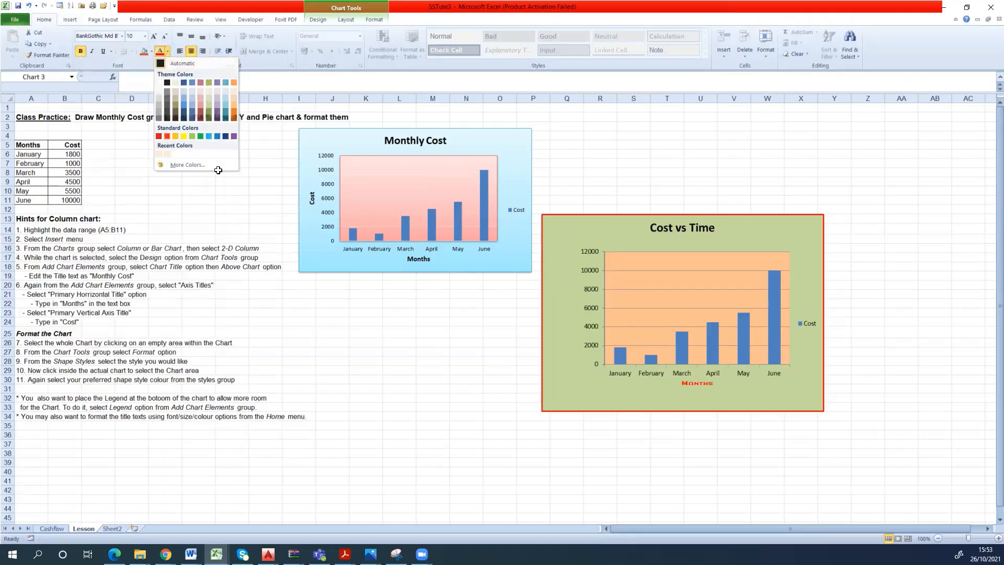
pyautogui.click(167, 136)
pyautogui.click(657, 396)
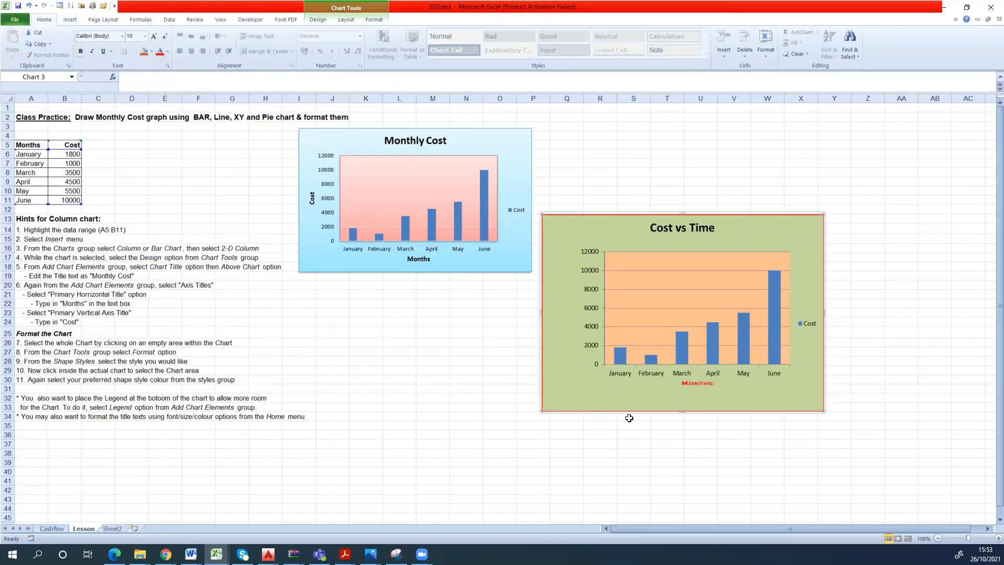
# - Turn off the legend of the Cost vs Time chart
pyautogui.click(811, 326)
pyautogui.click(345, 20)
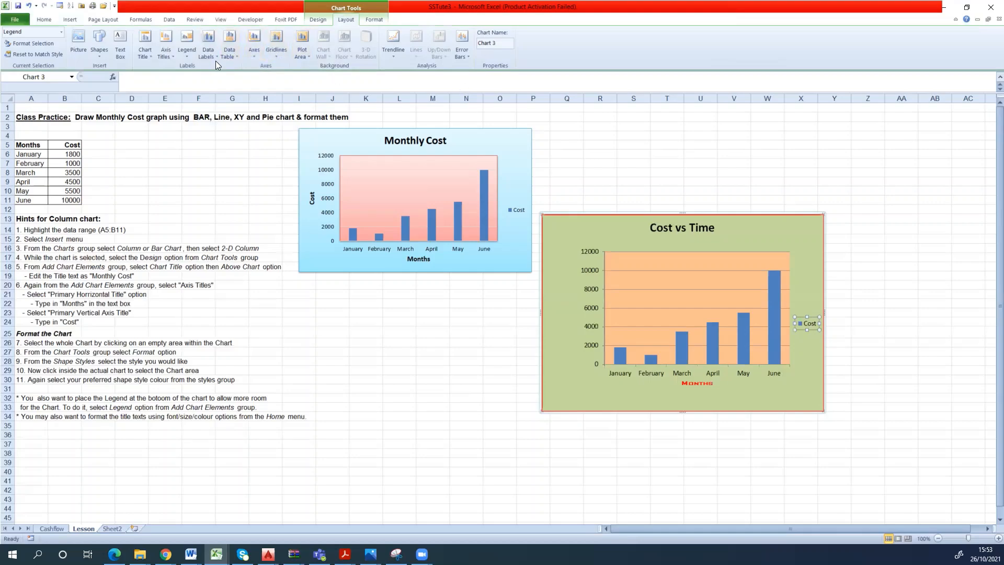
pyautogui.click(186, 55)
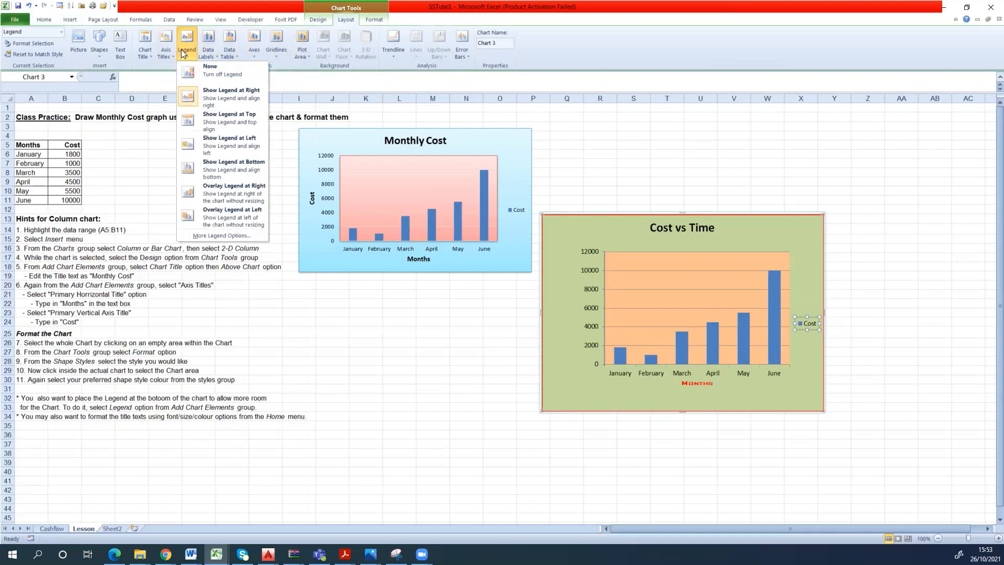
pyautogui.click(218, 71)
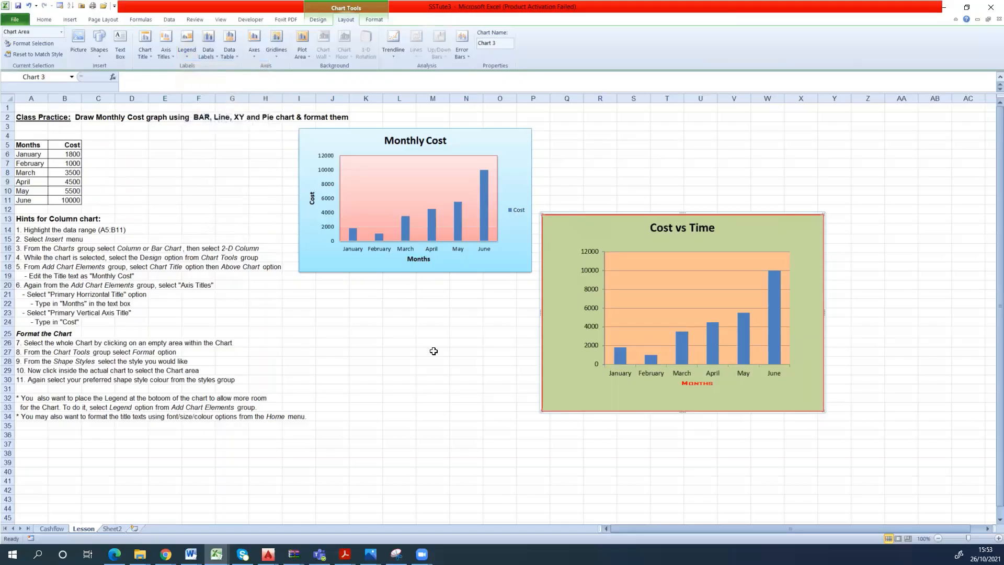
# - Show the legend at the top of the Cost vs Time chart
pyautogui.click(188, 57)
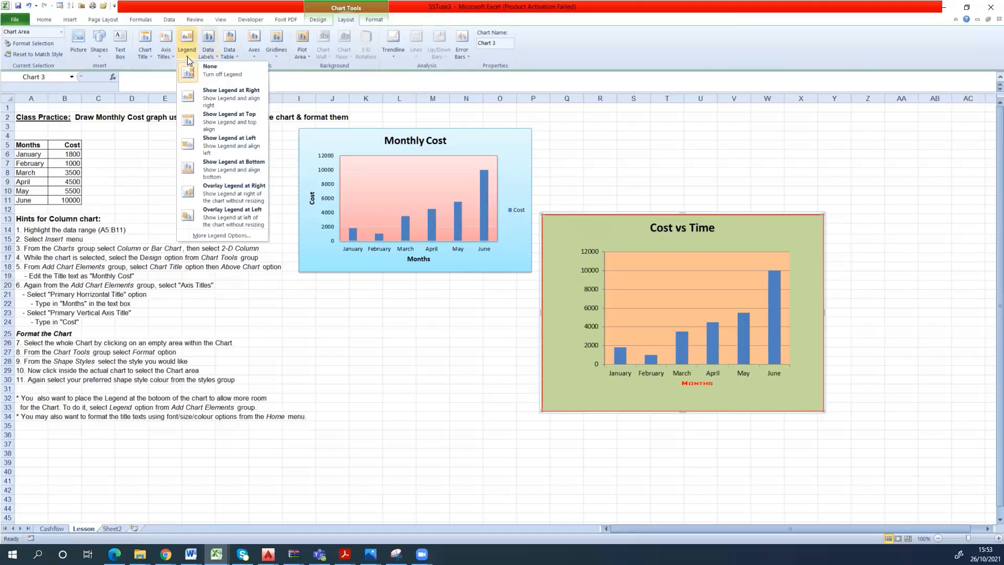
pyautogui.click(183, 61)
pyautogui.click(185, 56)
pyautogui.click(189, 55)
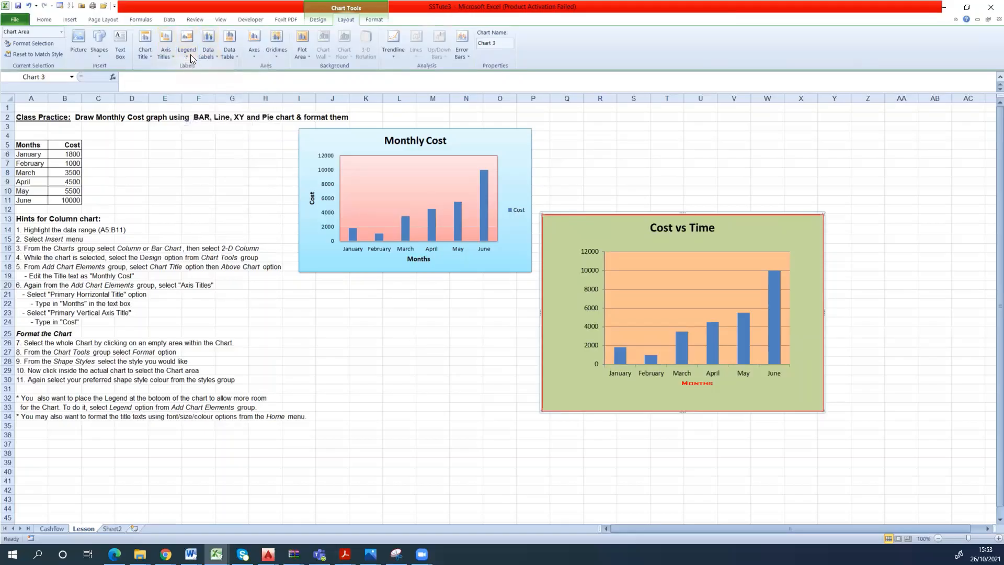
pyautogui.click(190, 54)
pyautogui.click(190, 57)
pyautogui.click(187, 55)
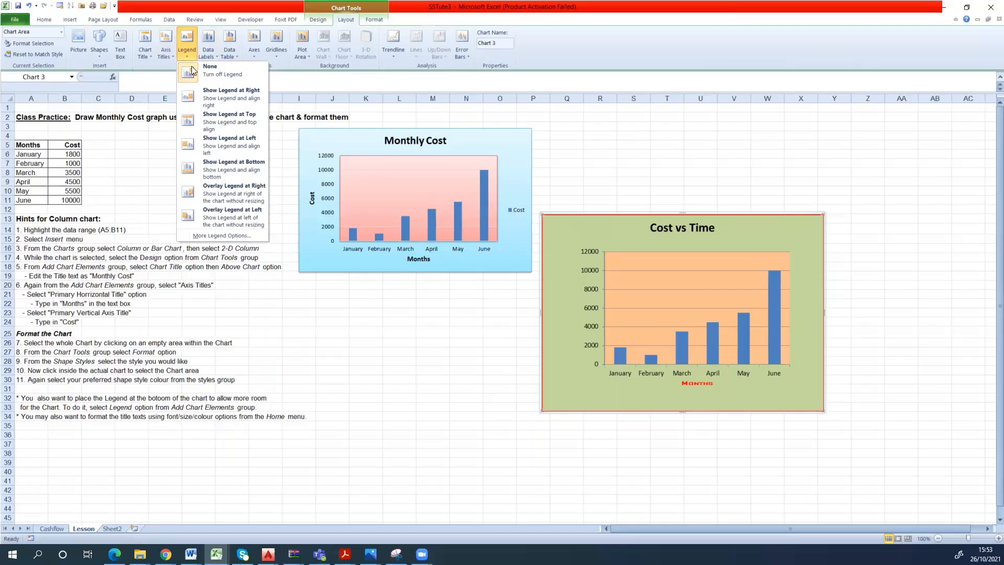
pyautogui.click(204, 115)
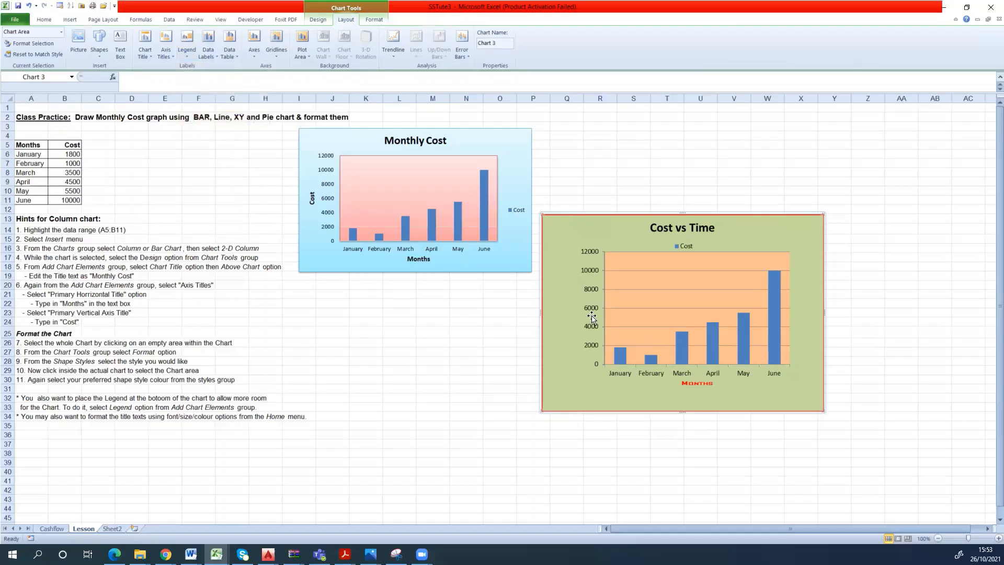
# - Move the Cost vs Time legend to the chart's lower-right corner, beneath the plot area
pyautogui.click(689, 247)
pyautogui.moveTo(678, 241); pyautogui.dragTo(799, 390)
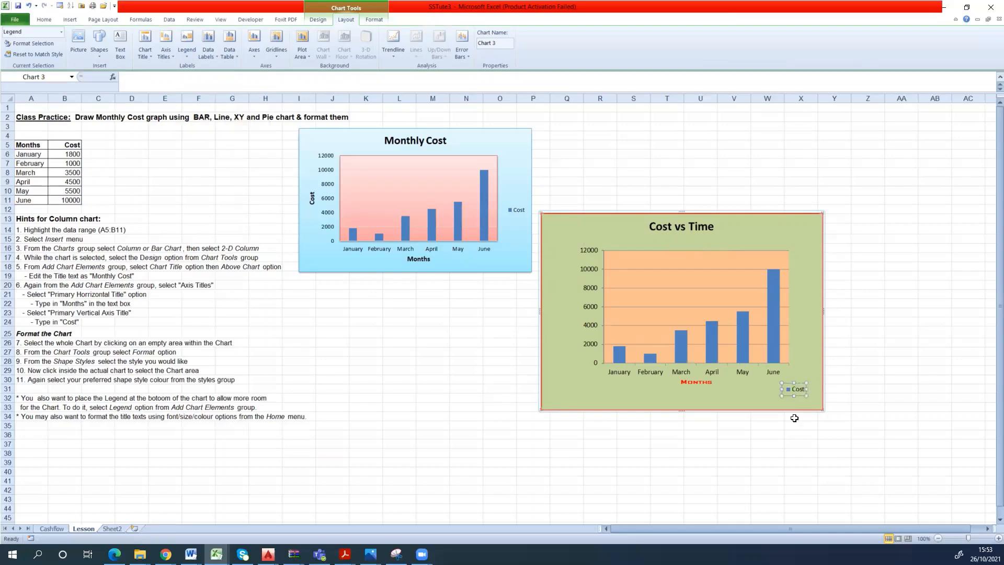
pyautogui.click(796, 428)
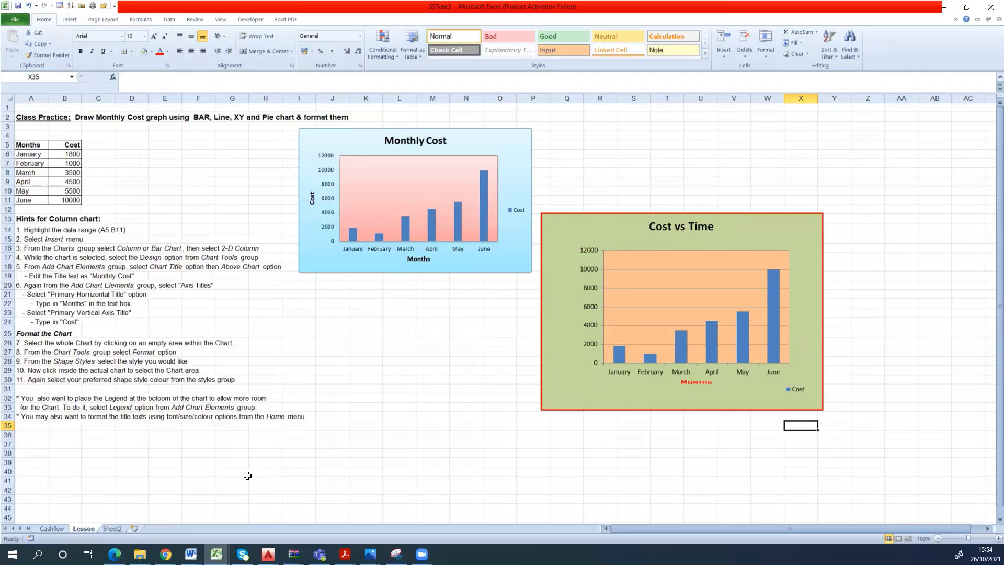
# - On the Cashflow sheet, insert a basic 2-D line chart from the Month, Planned Cumulative Claim and Actual Cumulative Claim columns, January to September
pyautogui.click(64, 529)
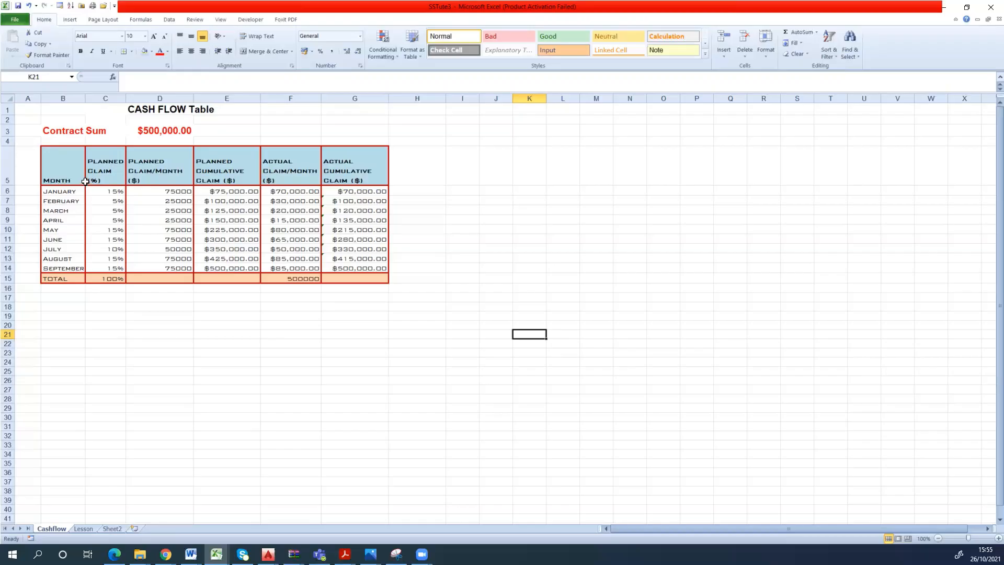
pyautogui.doubleClick(63, 160)
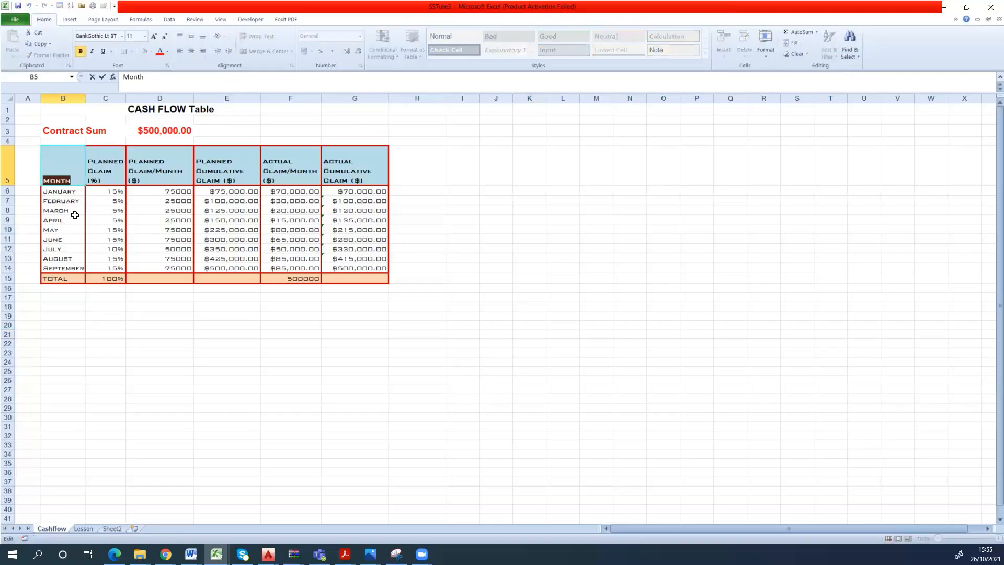
pyautogui.click(103, 301)
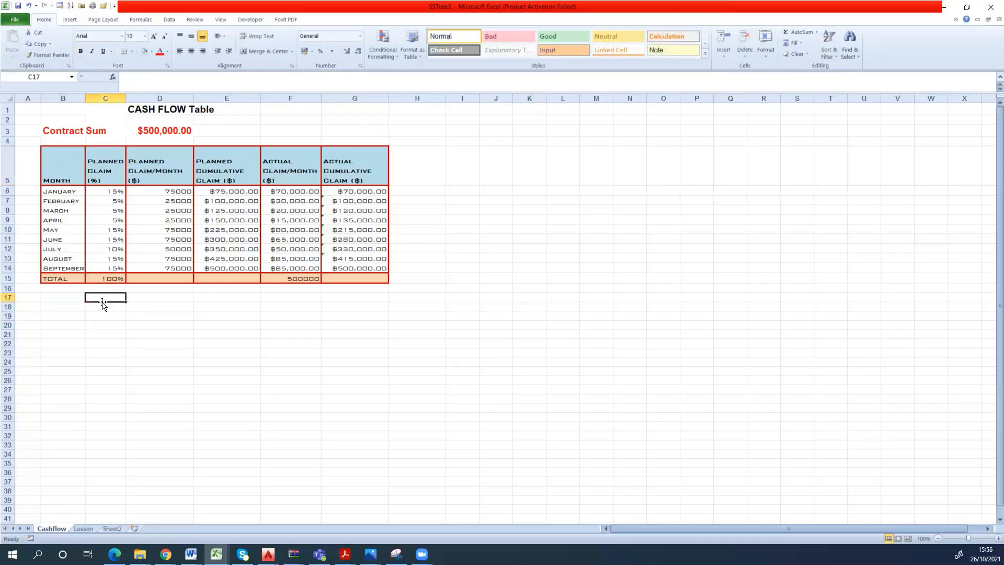
pyautogui.click(69, 170)
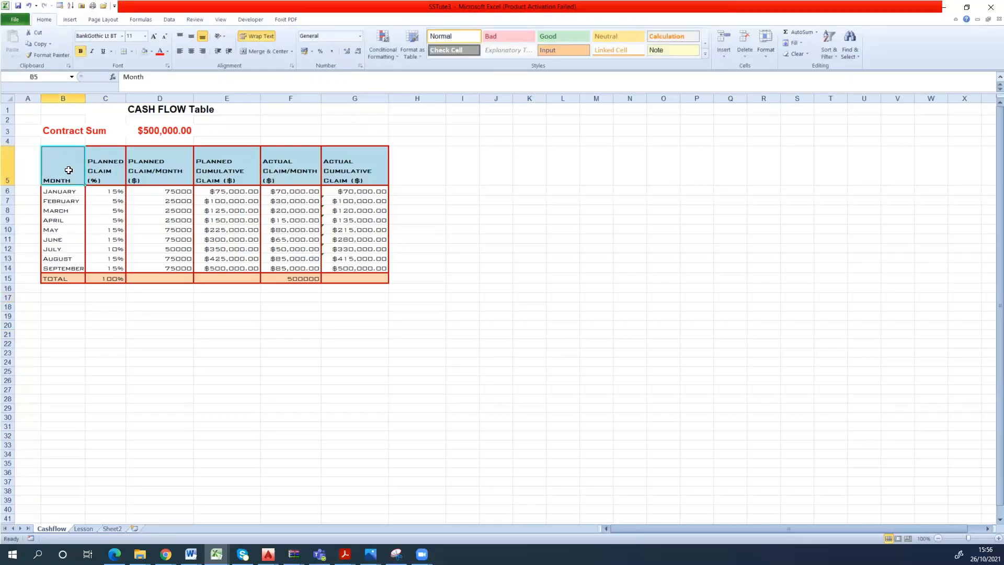
pyautogui.moveTo(69, 170); pyautogui.dragTo(62, 265)
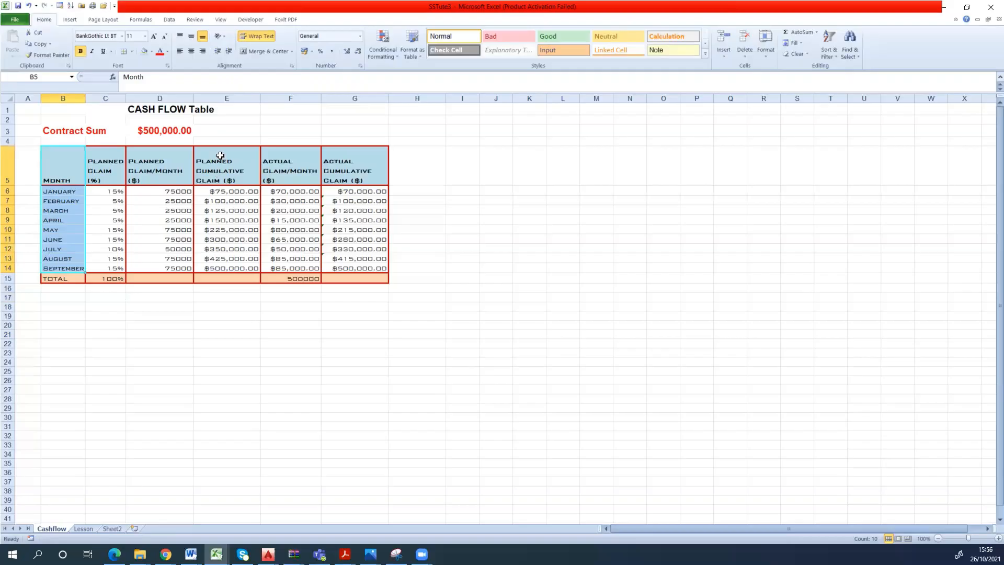
pyautogui.moveTo(220, 155); pyautogui.dragTo(212, 265)
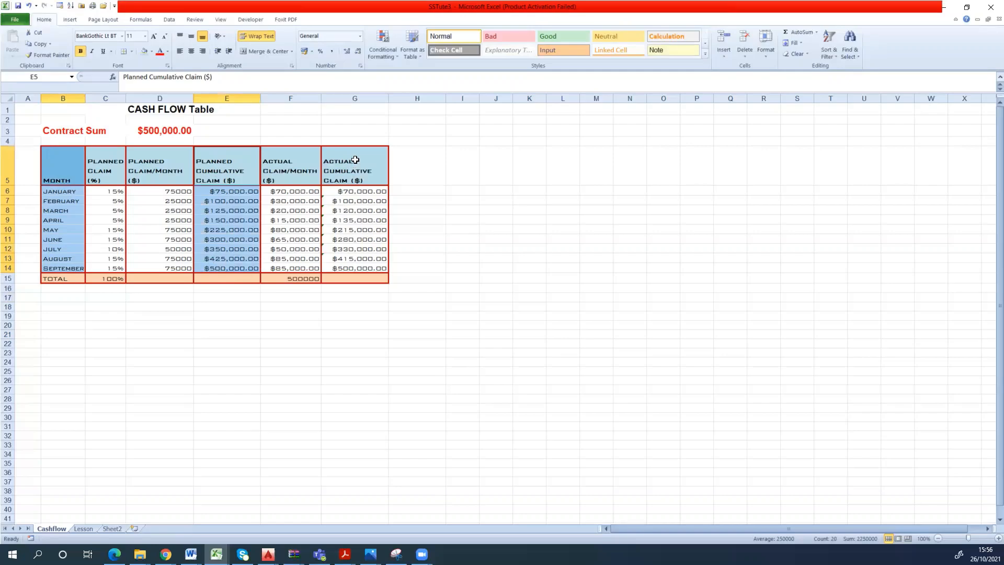
pyautogui.moveTo(355, 159); pyautogui.dragTo(354, 269)
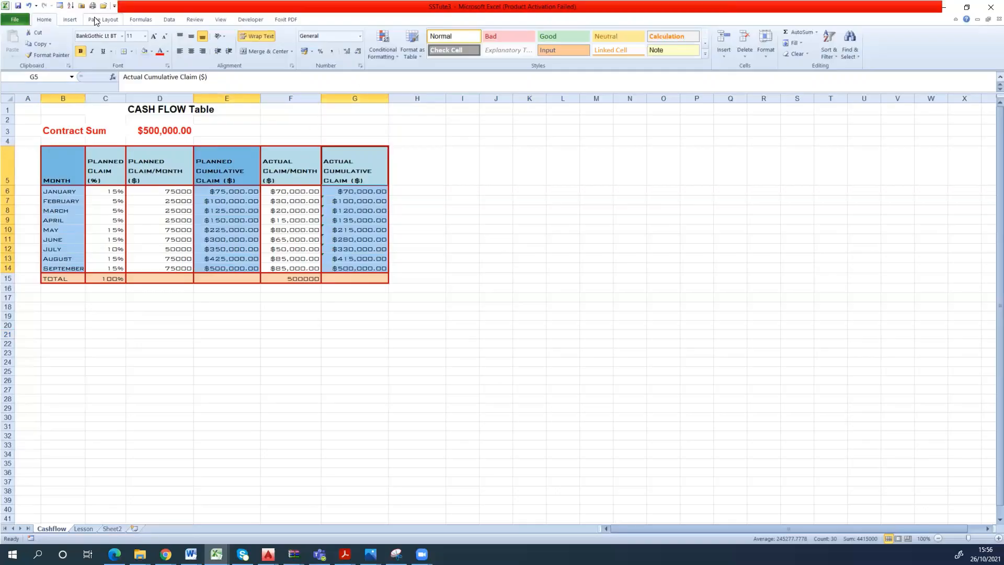
pyautogui.click(72, 20)
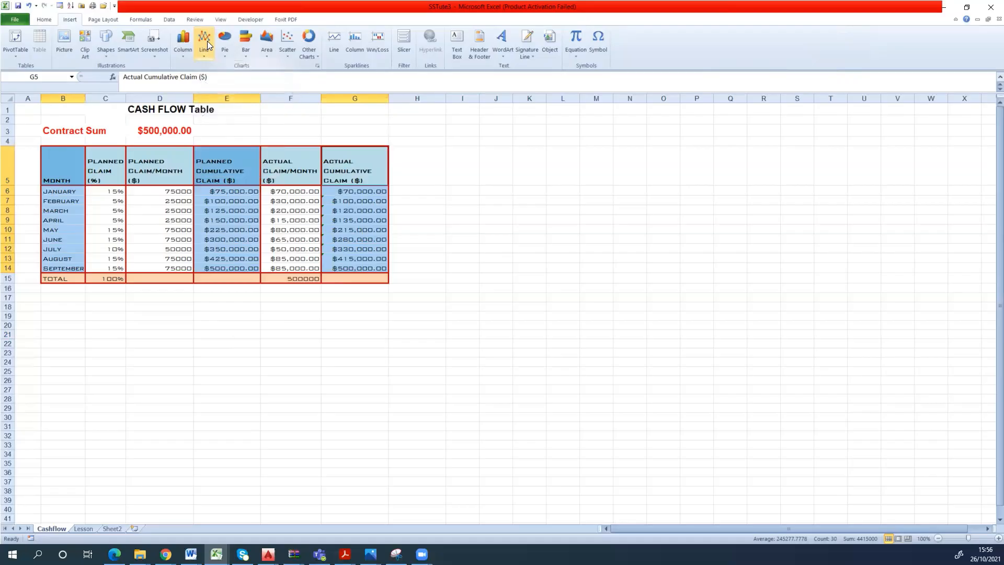
pyautogui.click(205, 57)
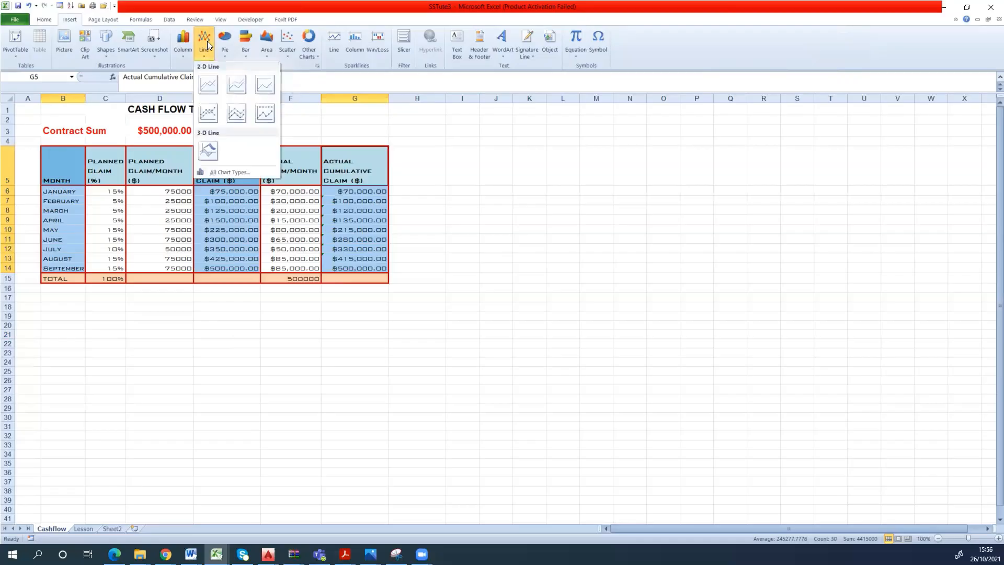
pyautogui.click(208, 84)
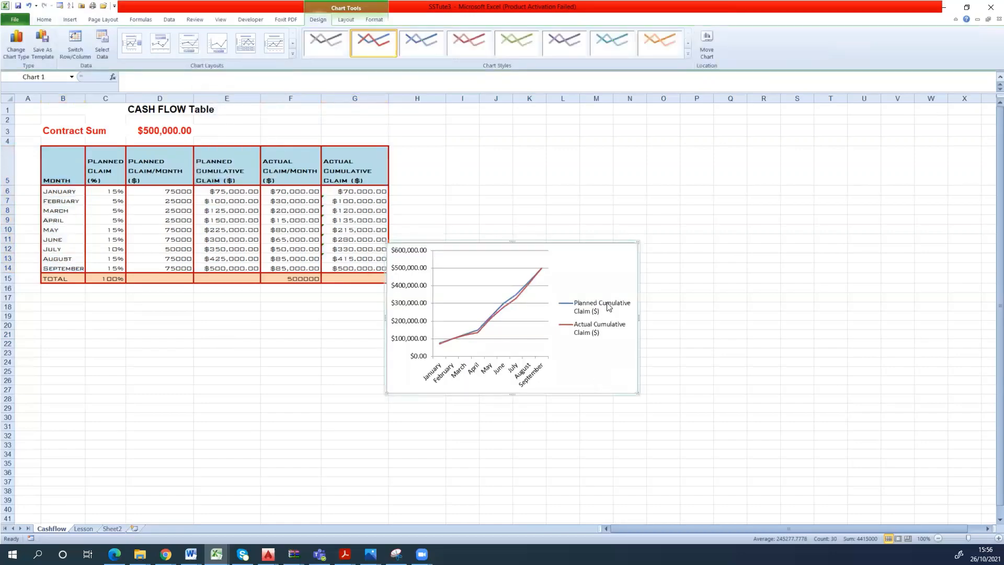
# - Move the line chart clear of the cash flow table and enlarge it from its lower-right corner
pyautogui.moveTo(608, 249); pyautogui.dragTo(691, 212)
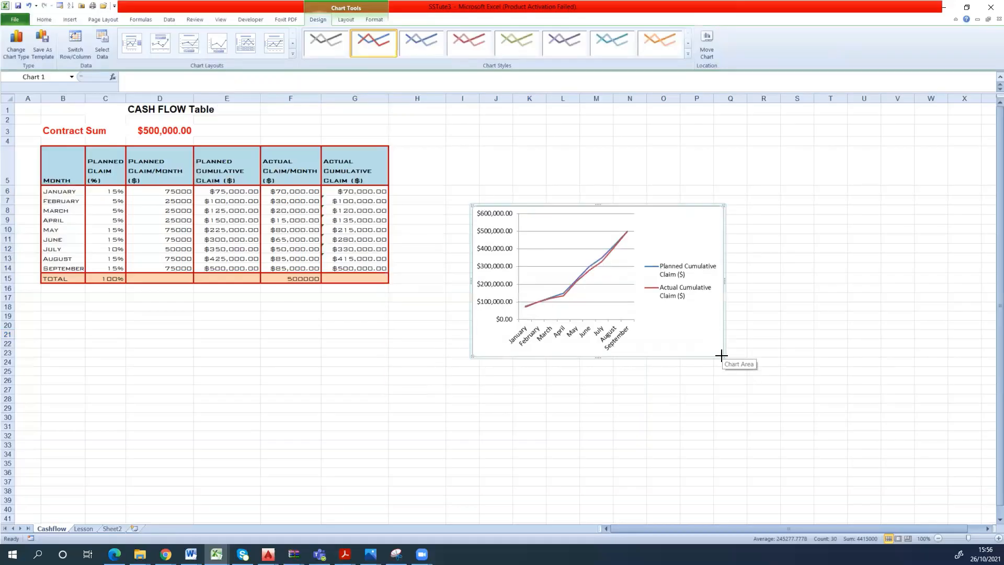
pyautogui.moveTo(723, 356); pyautogui.dragTo(789, 421)
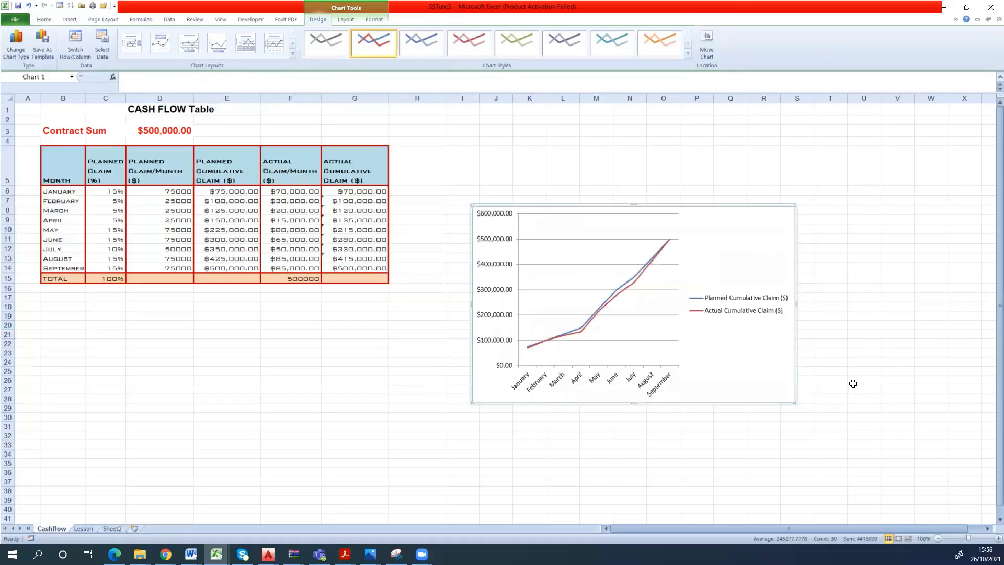
# - Widen the line chart's plot area to the right beneath the legend and pull in its lower-left and upper-left corners
pyautogui.click(678, 283)
pyautogui.moveTo(677, 289); pyautogui.dragTo(777, 303)
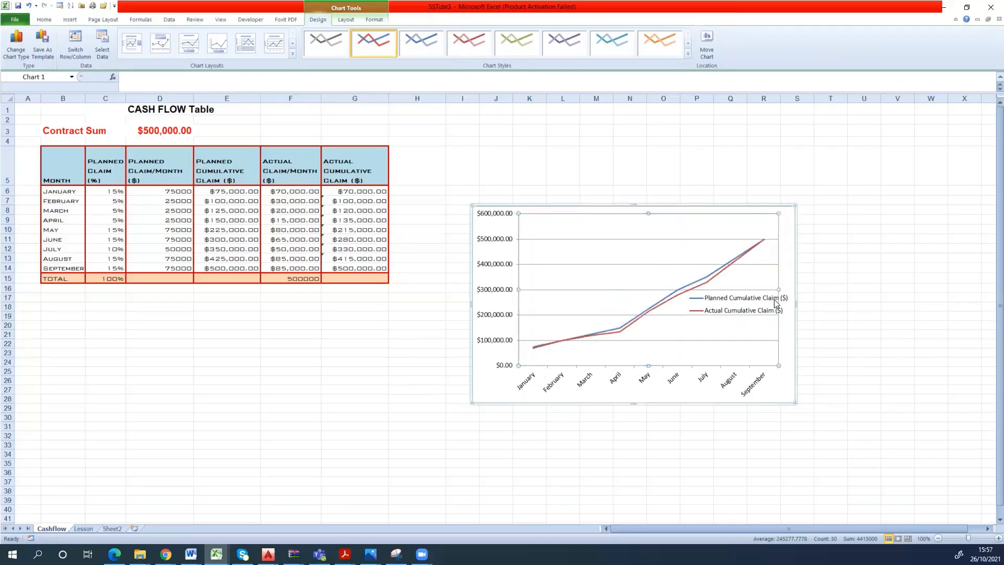
pyautogui.click(739, 309)
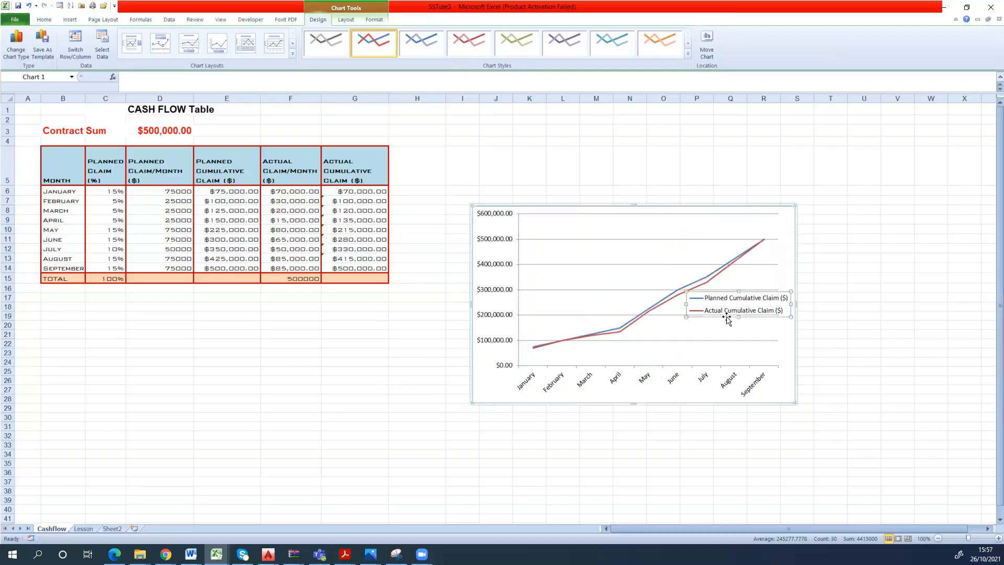
pyautogui.click(515, 295)
pyautogui.click(518, 289)
pyautogui.click(556, 291)
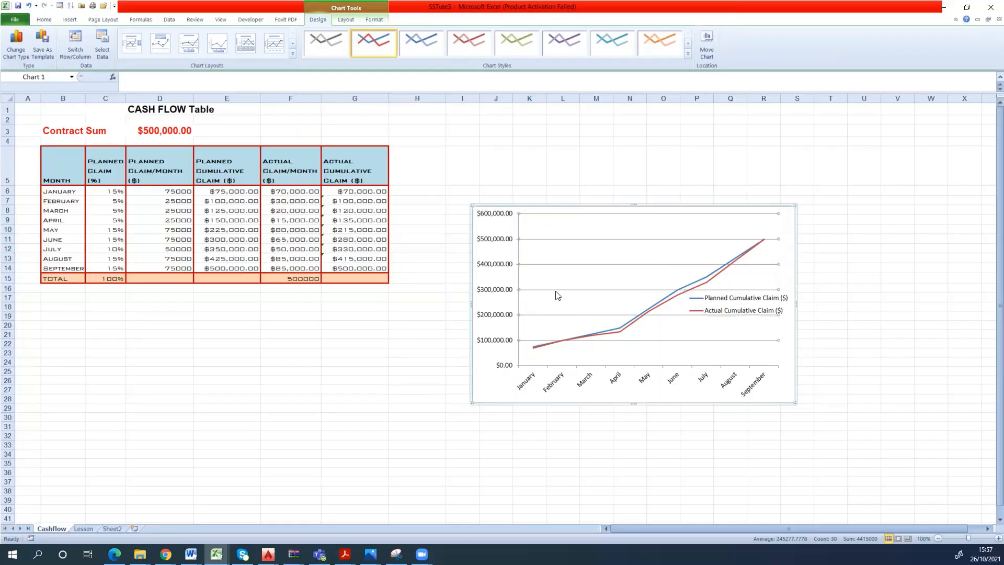
pyautogui.click(517, 366)
pyautogui.moveTo(519, 366); pyautogui.dragTo(527, 362)
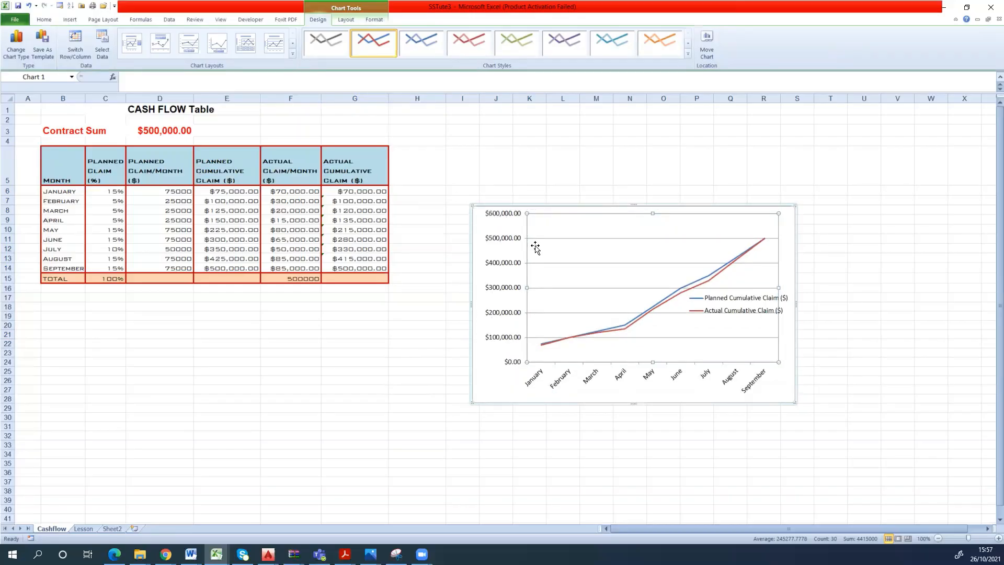
pyautogui.moveTo(529, 221); pyautogui.dragTo(533, 239)
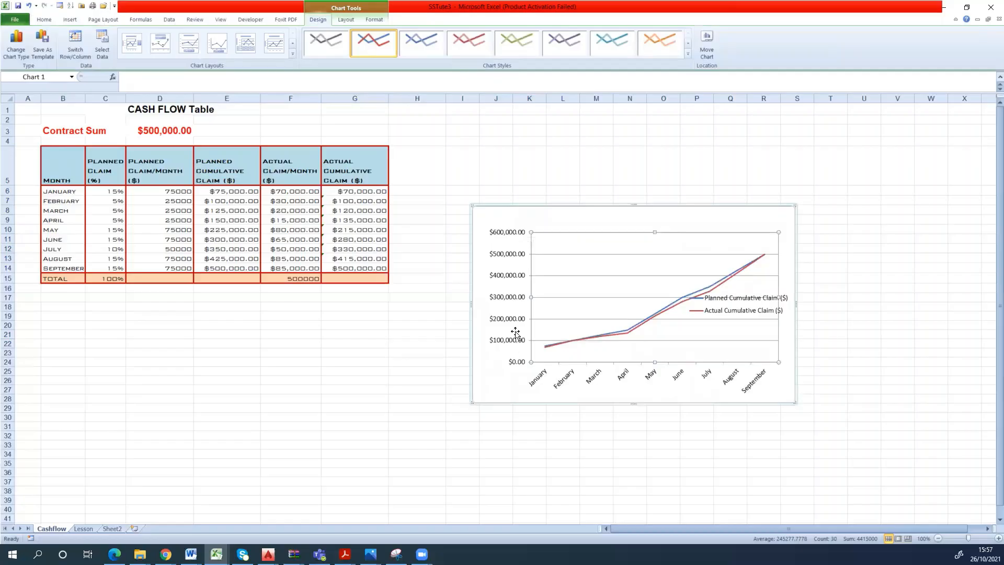
# - Examine the vertical axis options of the line chart, including its minimum, maximum and unit settings
pyautogui.click(521, 235)
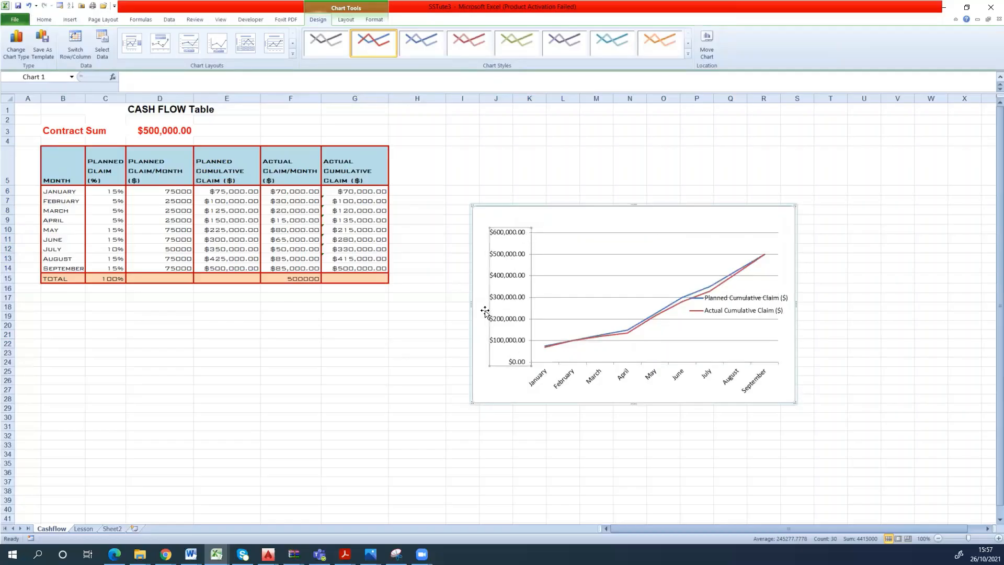
pyautogui.rightClick(516, 237)
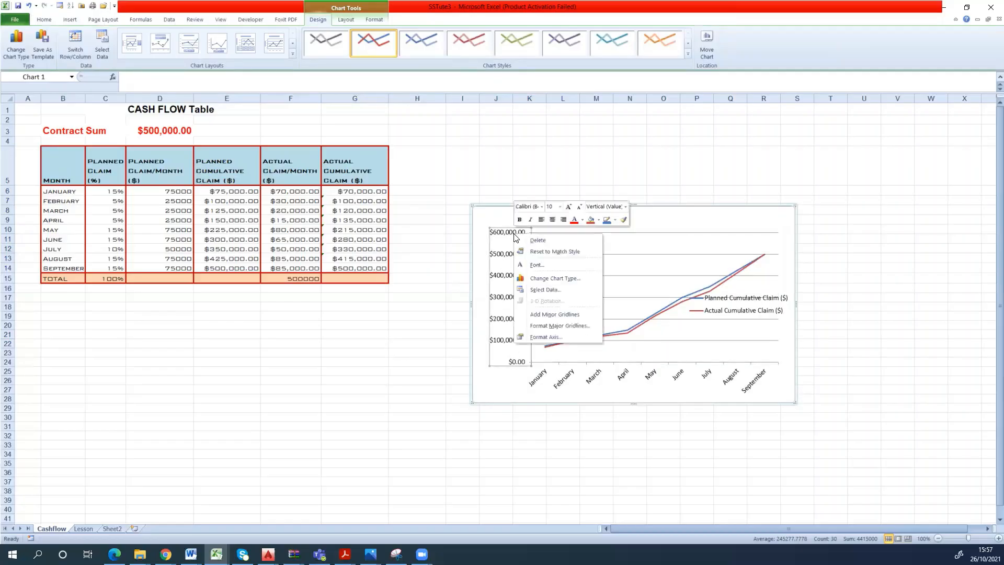
pyautogui.click(542, 336)
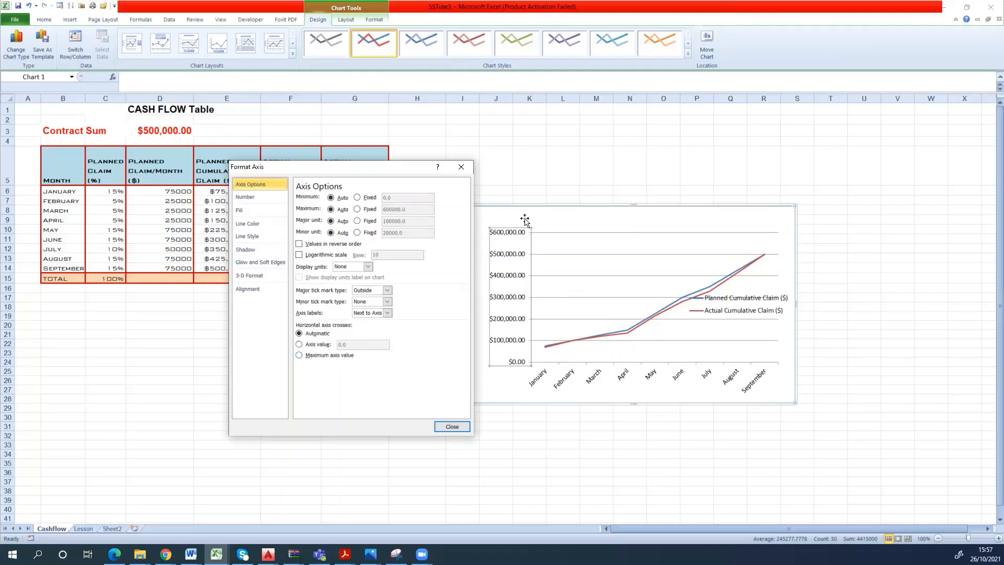
pyautogui.click(449, 425)
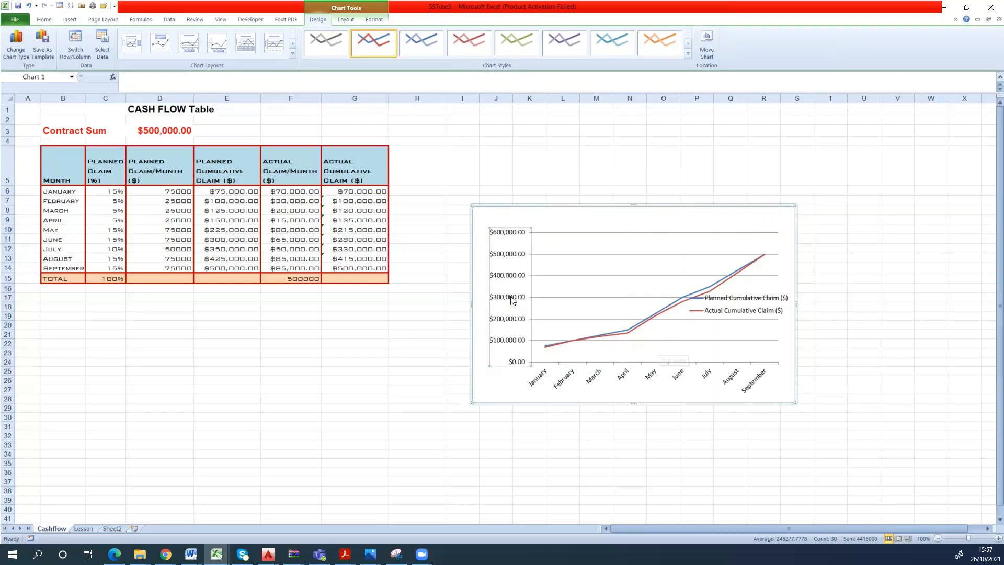
# - Move the line chart's plot area slightly up and to the left within the chart
pyautogui.click(544, 318)
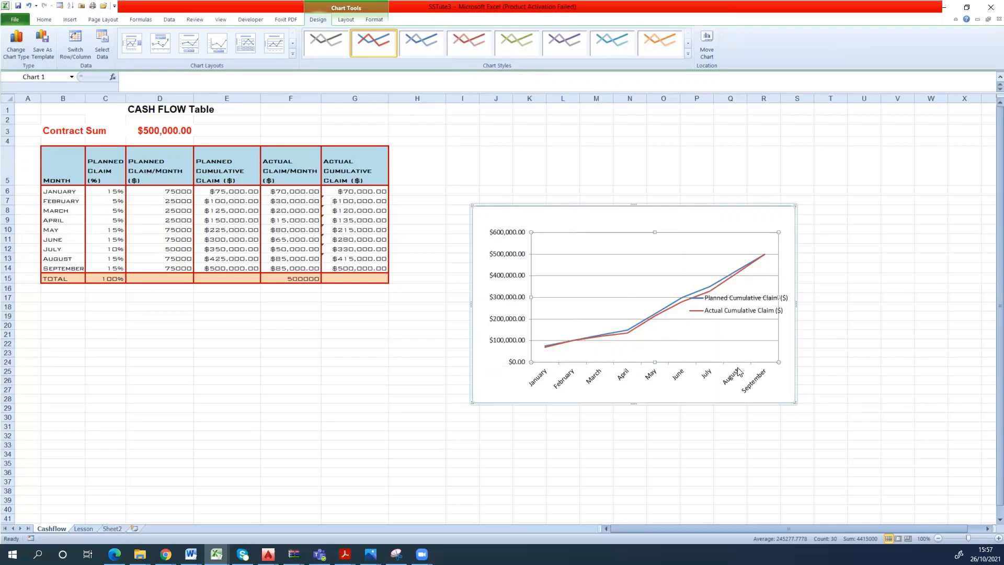
pyautogui.doubleClick(764, 356)
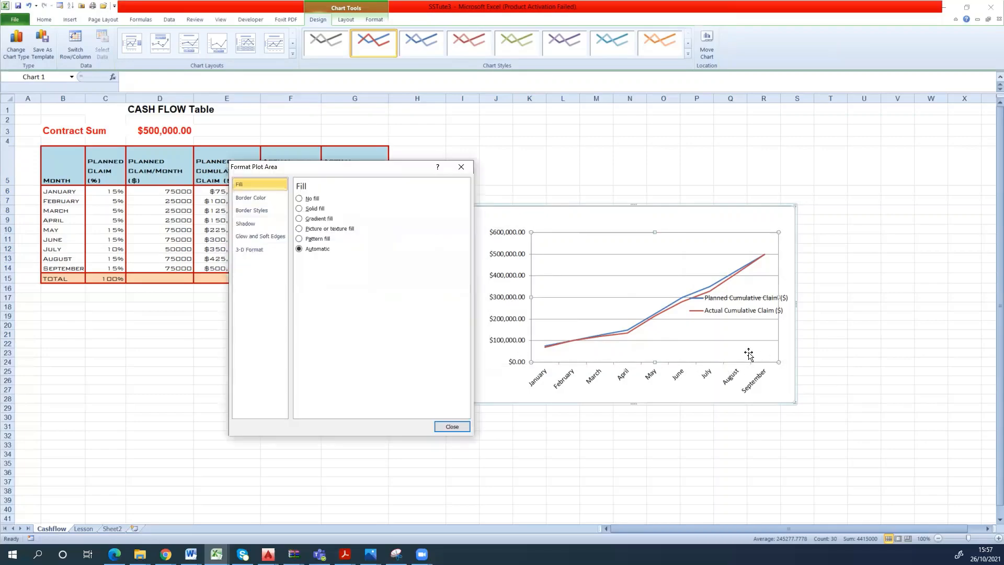
pyautogui.click(467, 165)
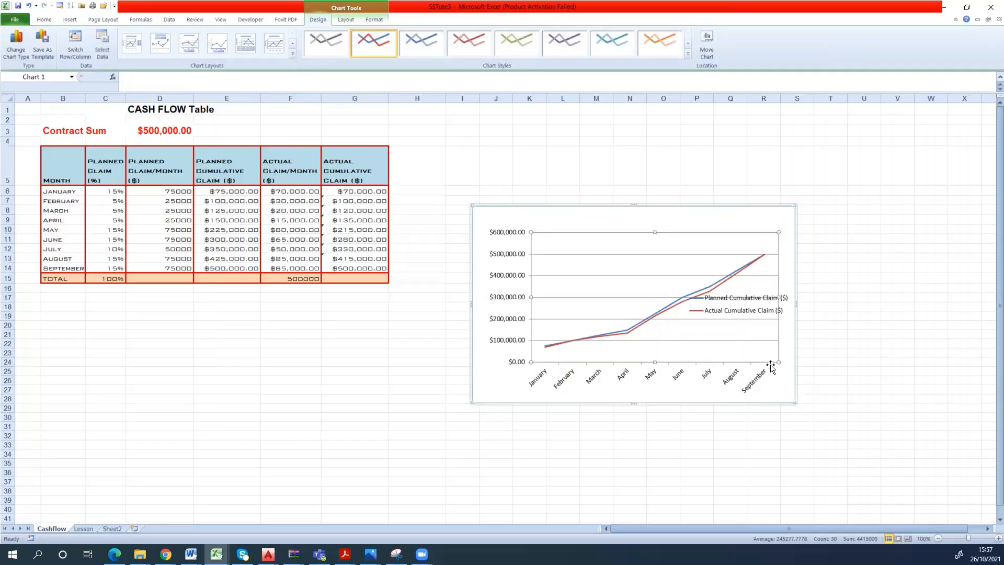
pyautogui.moveTo(774, 358); pyautogui.dragTo(752, 345)
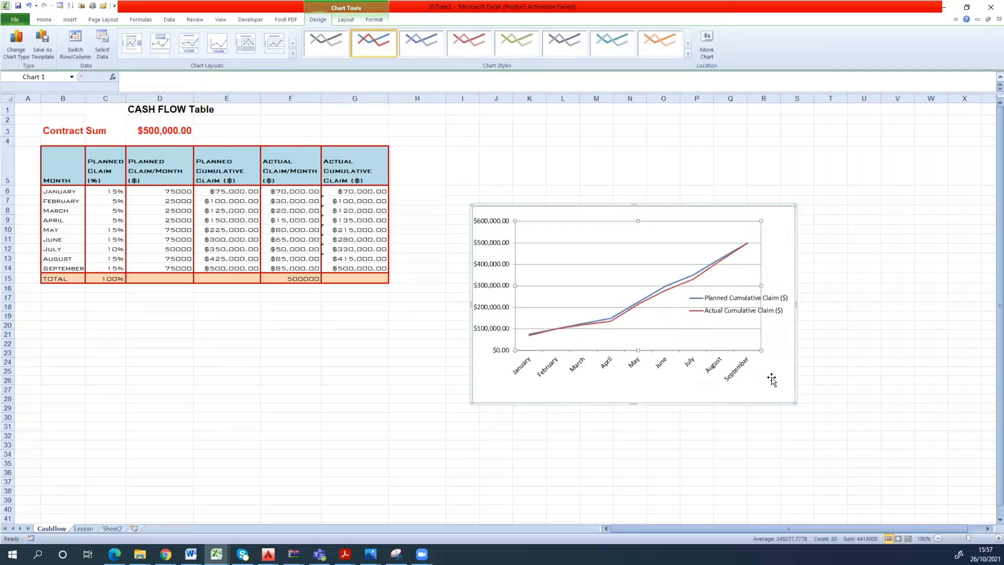
# - Rotate the month labels on the line chart's horizontal axis by 270°
pyautogui.click(521, 370)
pyautogui.rightClick(522, 369)
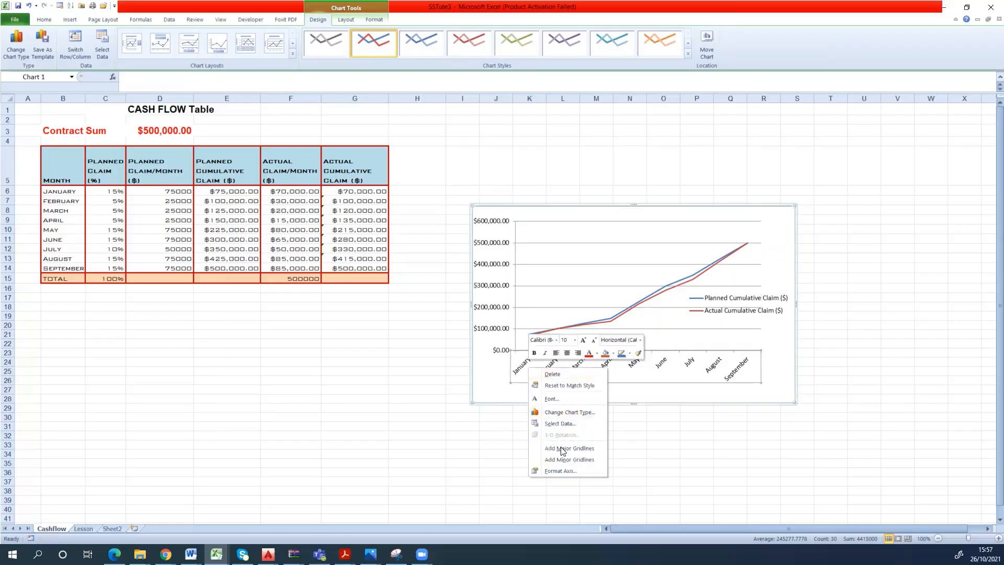
pyautogui.click(569, 470)
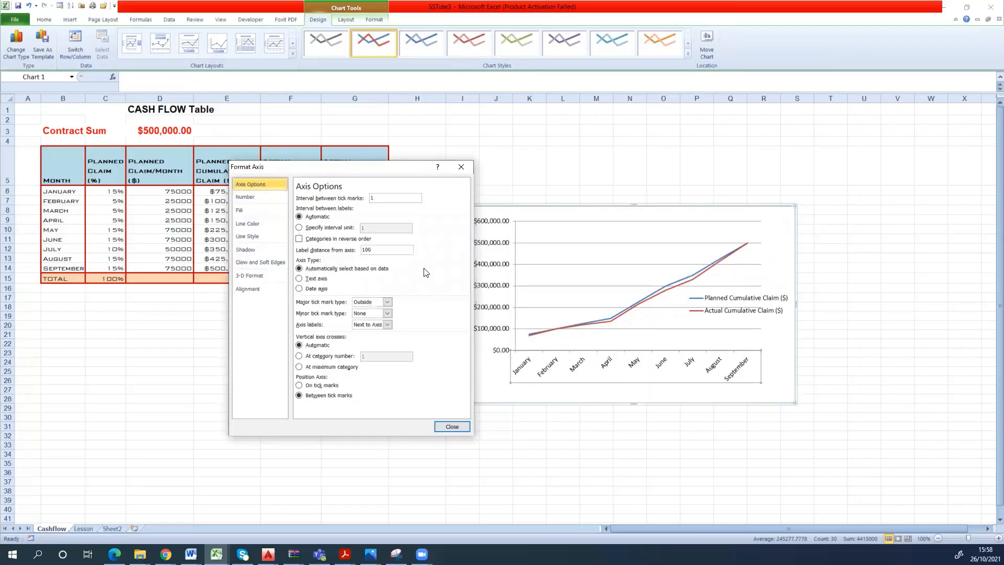
pyautogui.click(256, 199)
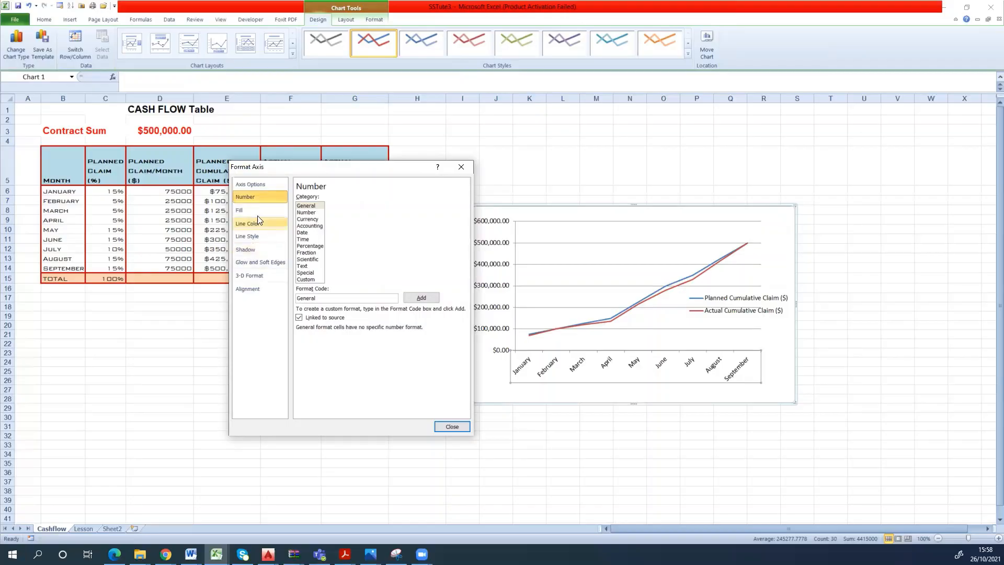
pyautogui.click(260, 185)
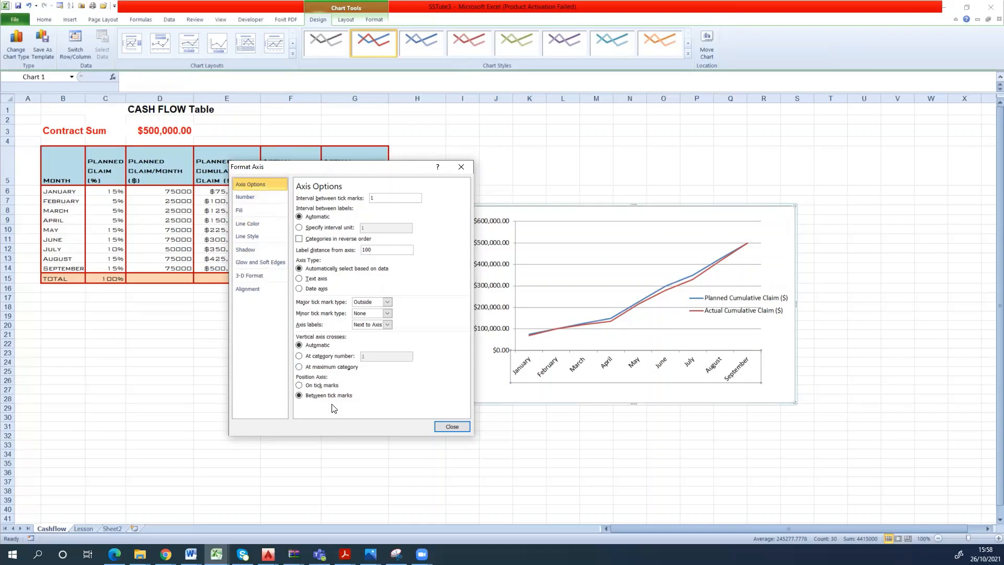
pyautogui.click(259, 290)
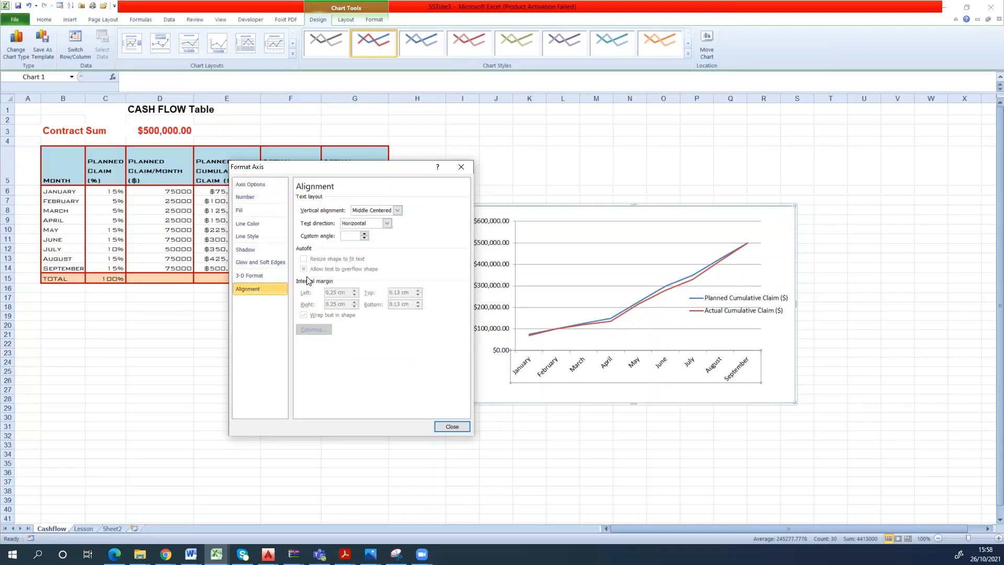
pyautogui.click(387, 224)
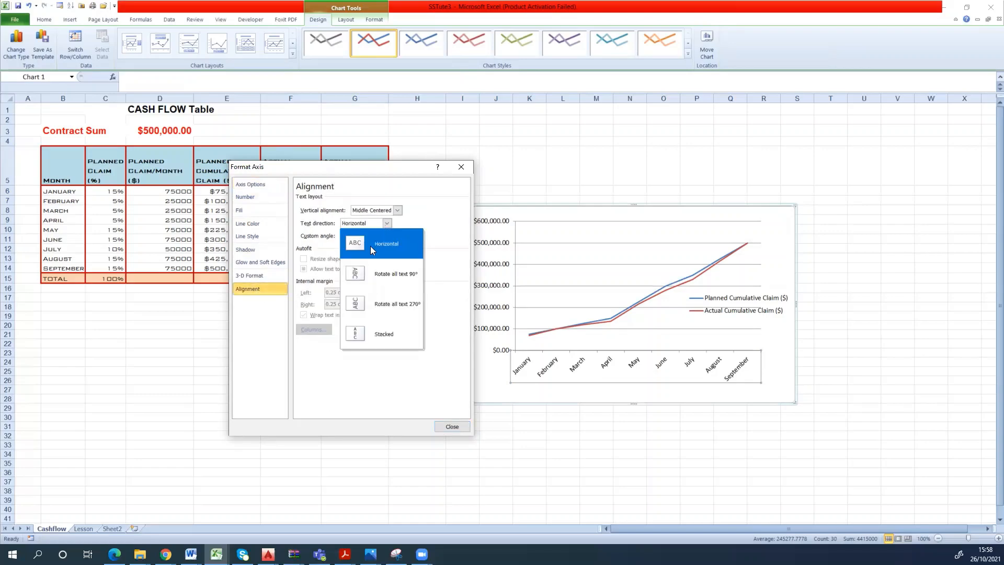
pyautogui.click(369, 303)
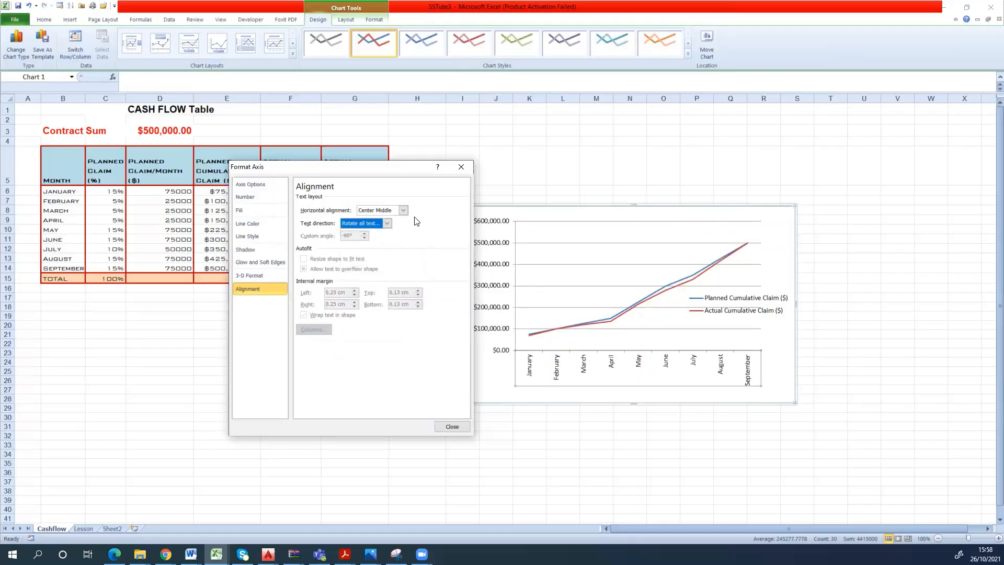
pyautogui.click(454, 426)
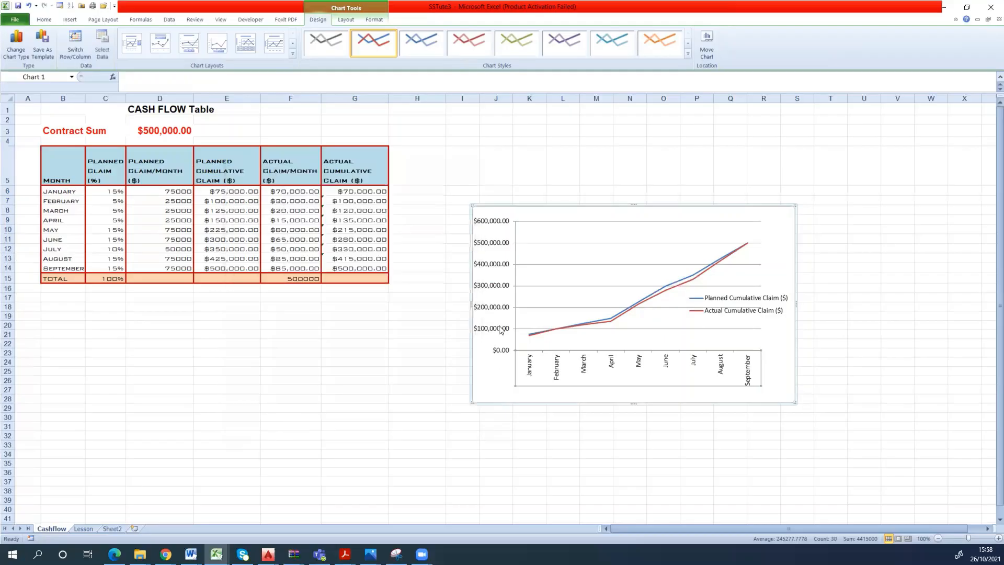
# - Format the line chart's vertical axis numbers as Currency with 0 decimal places and the $ English (Australia) symbol
pyautogui.rightClick(500, 328)
pyautogui.click(495, 331)
pyautogui.rightClick(492, 331)
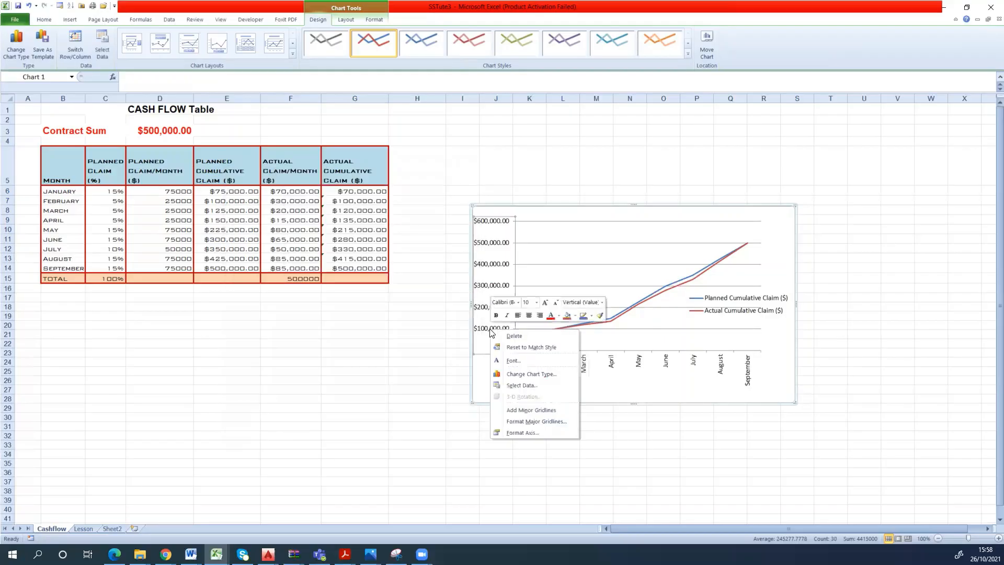
pyautogui.click(522, 433)
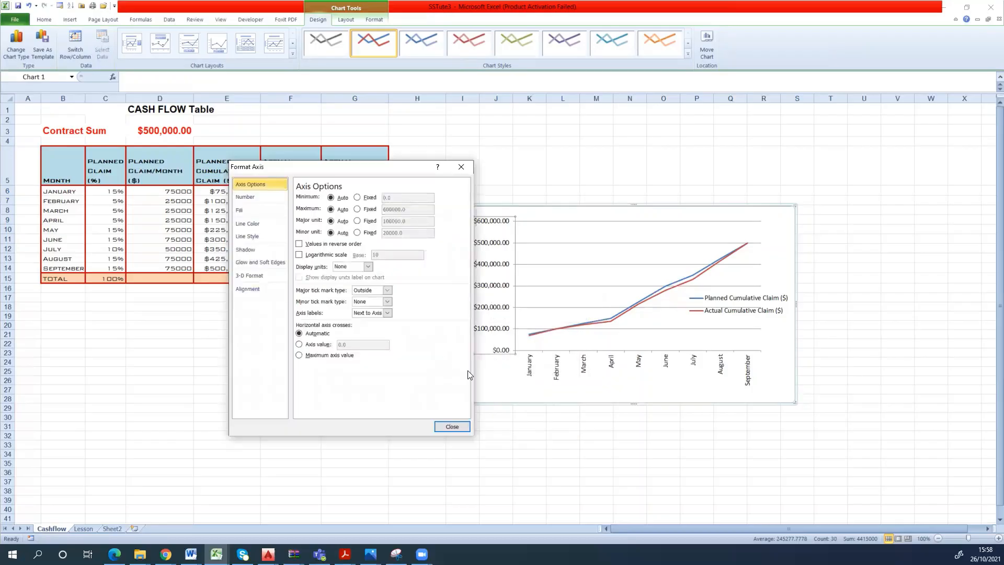
pyautogui.click(266, 288)
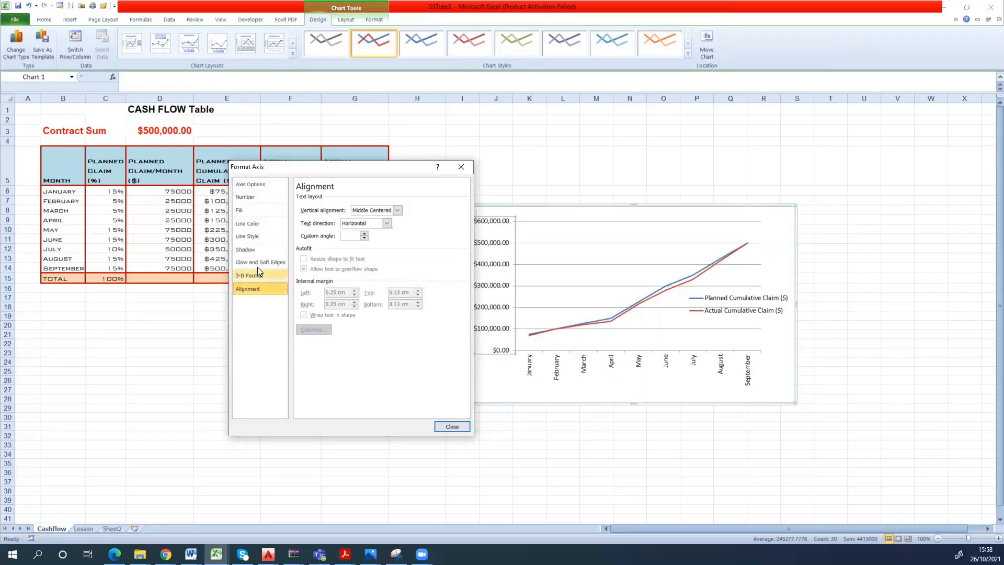
pyautogui.click(261, 198)
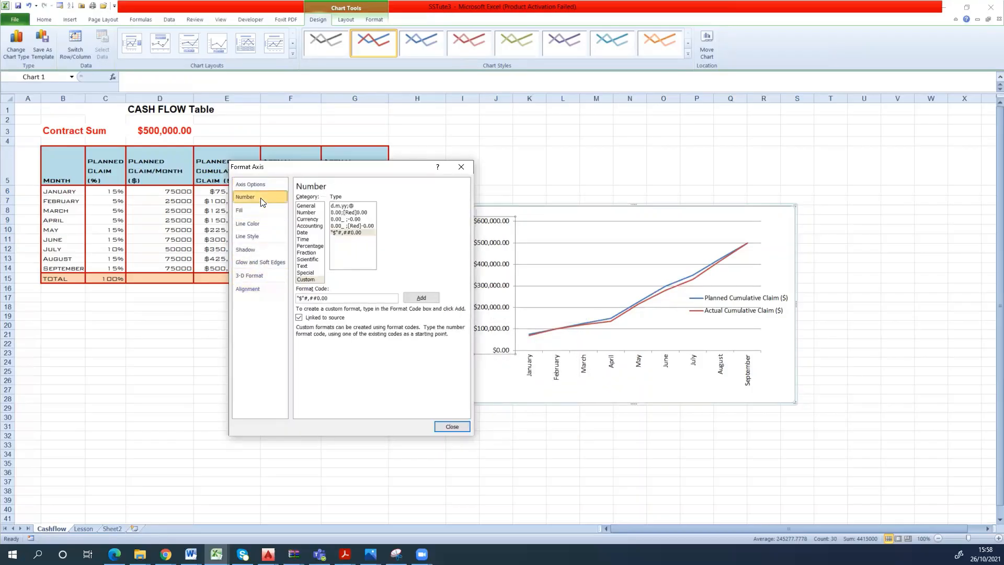
pyautogui.click(308, 219)
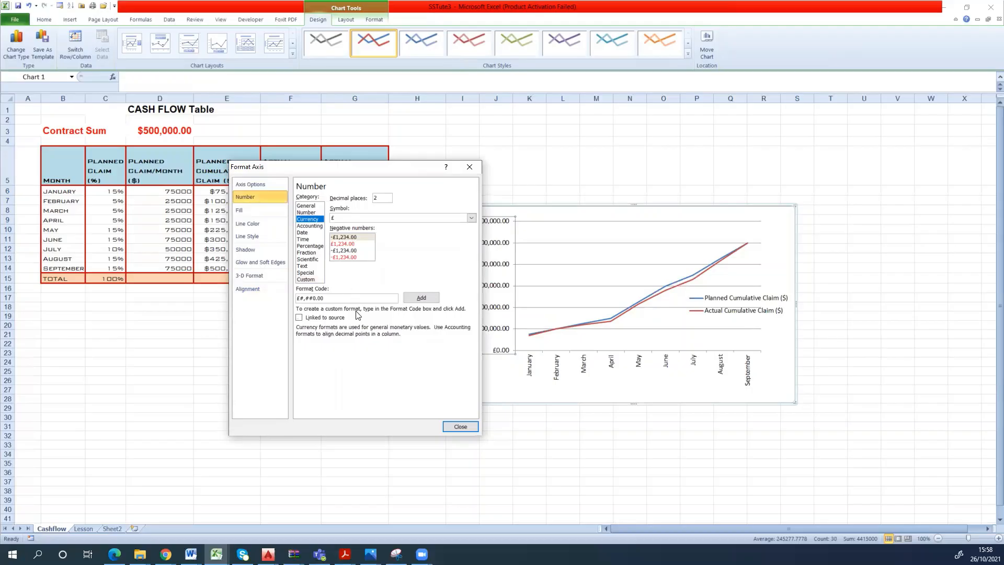
pyautogui.click(377, 199)
pyautogui.click(468, 219)
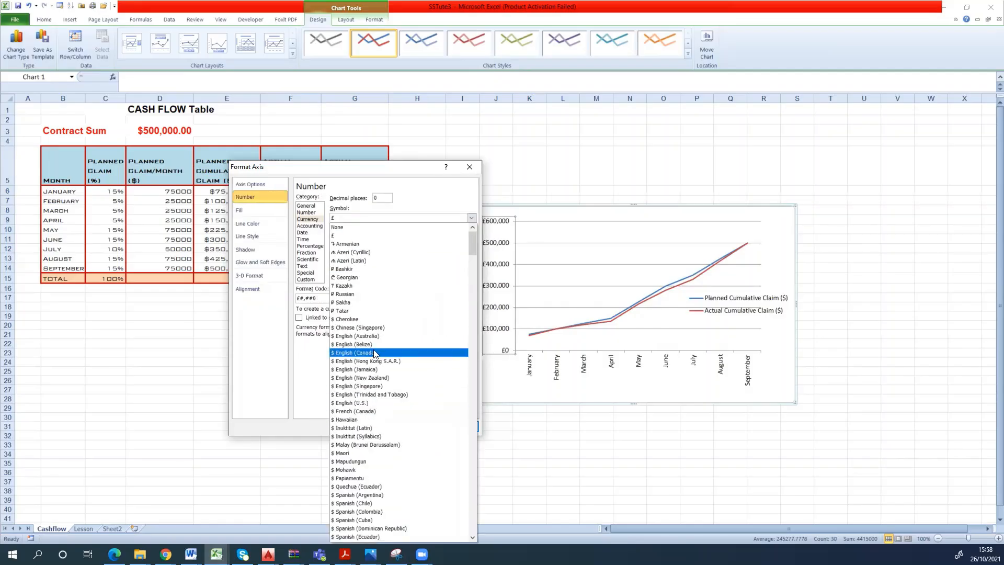
pyautogui.click(380, 338)
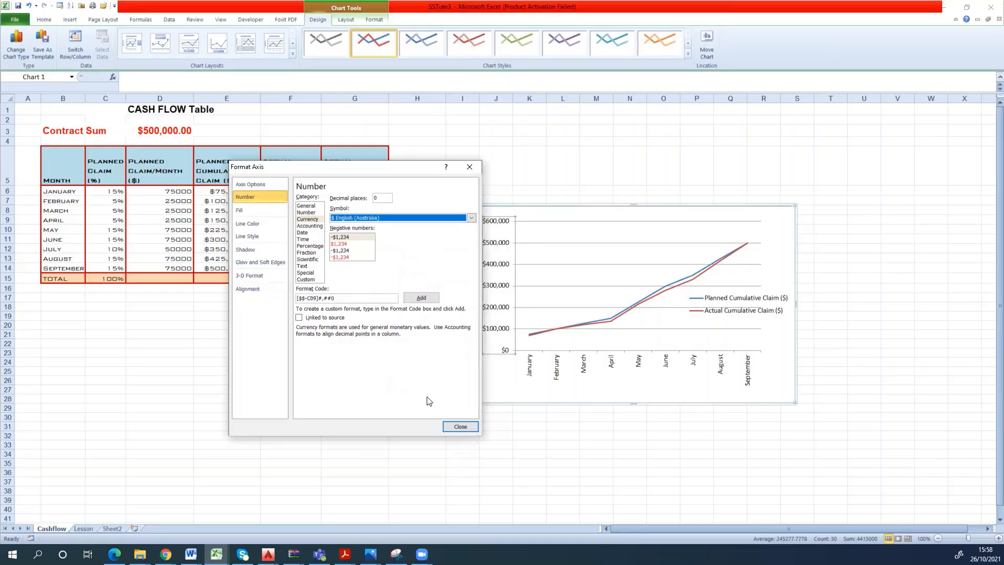
pyautogui.click(421, 301)
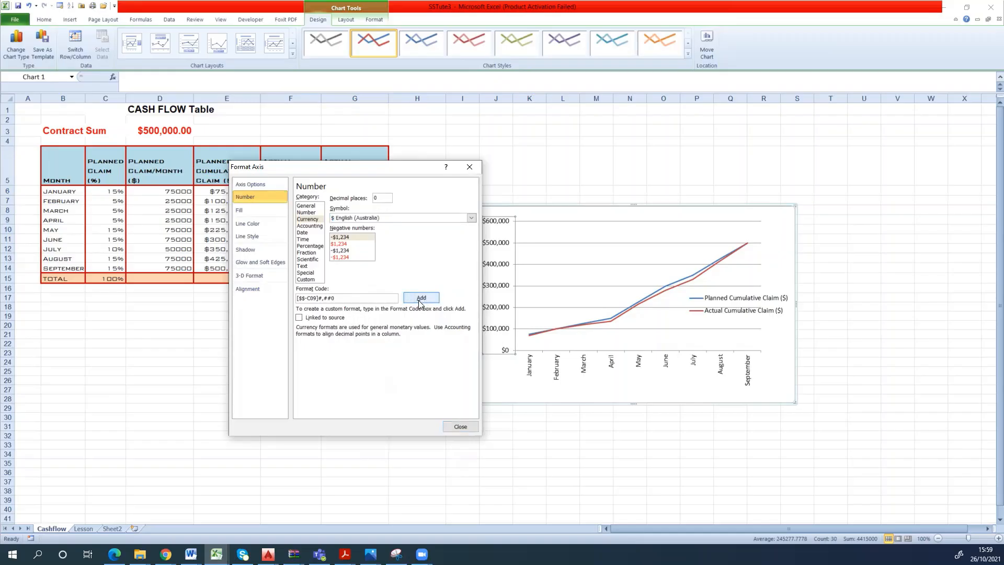
pyautogui.click(454, 426)
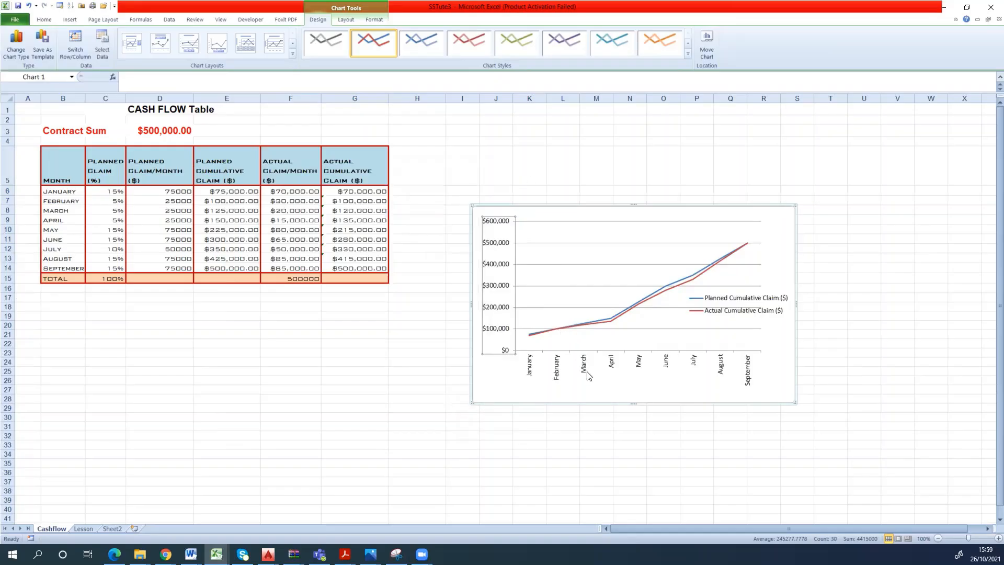
# - Add the title "Cash-flow Diagram" above the line chart
pyautogui.click(596, 215)
pyautogui.click(348, 21)
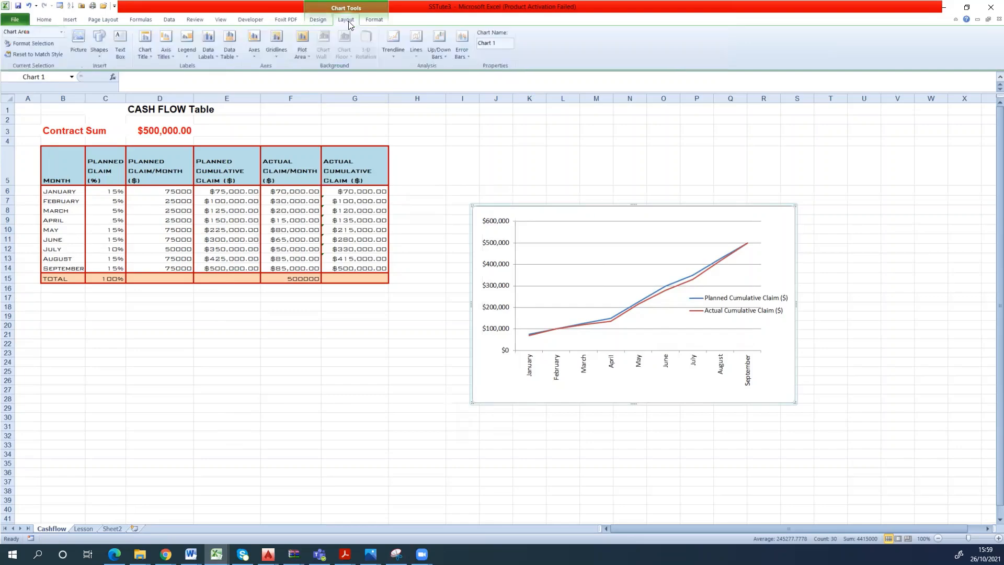
pyautogui.click(145, 56)
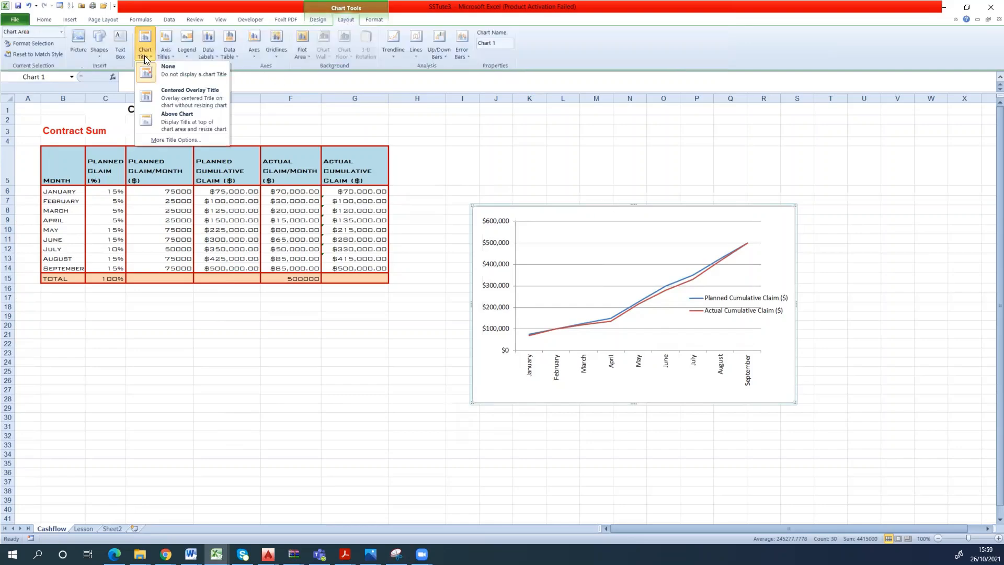
pyautogui.click(186, 118)
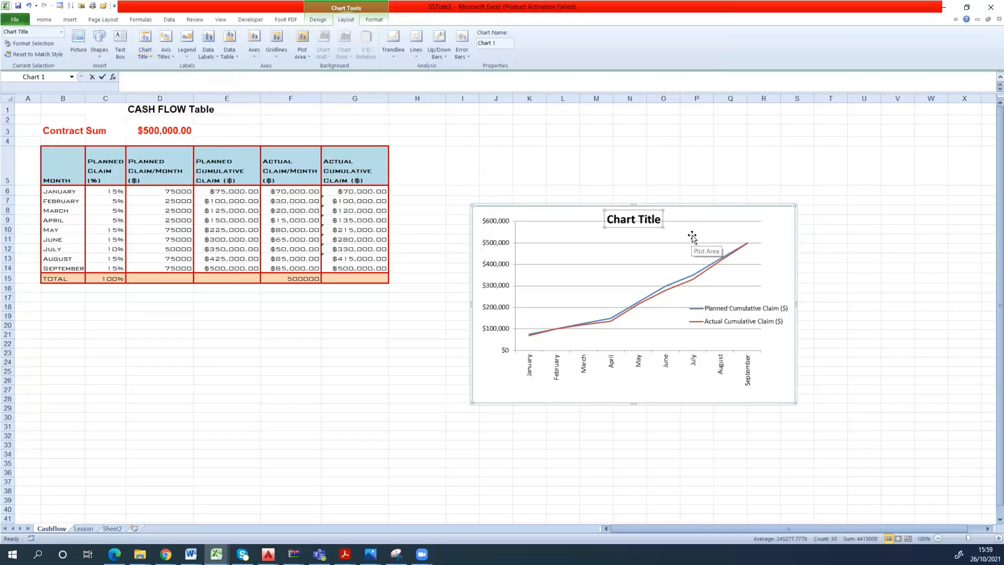
pyautogui.write('Ca')
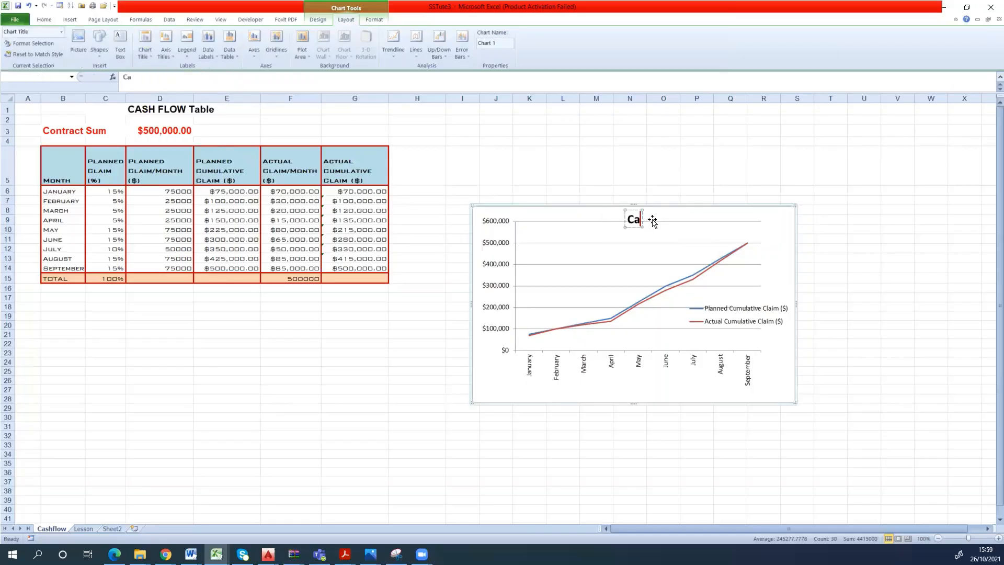
pyautogui.write('sh-flow Diagram')
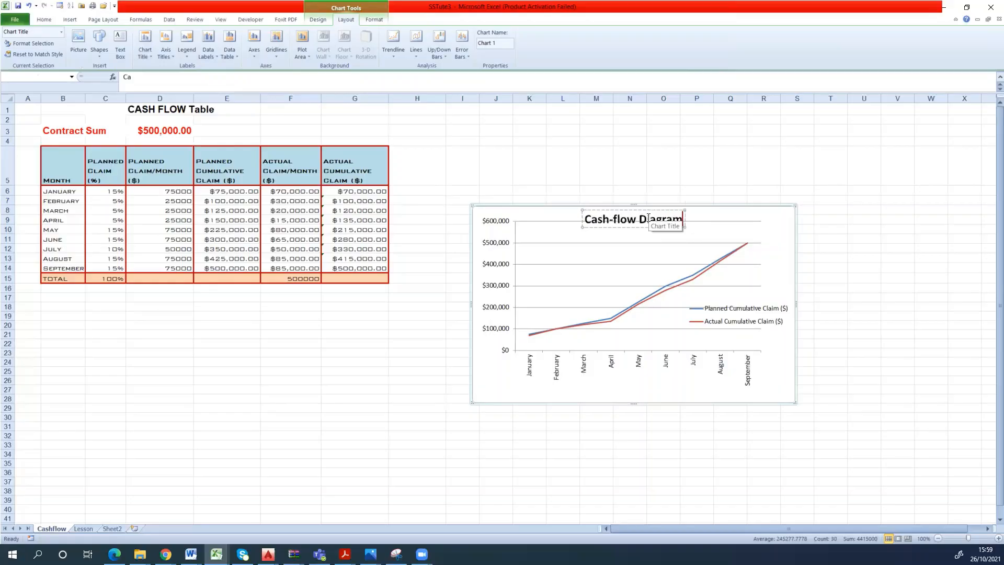
pyautogui.click(763, 216)
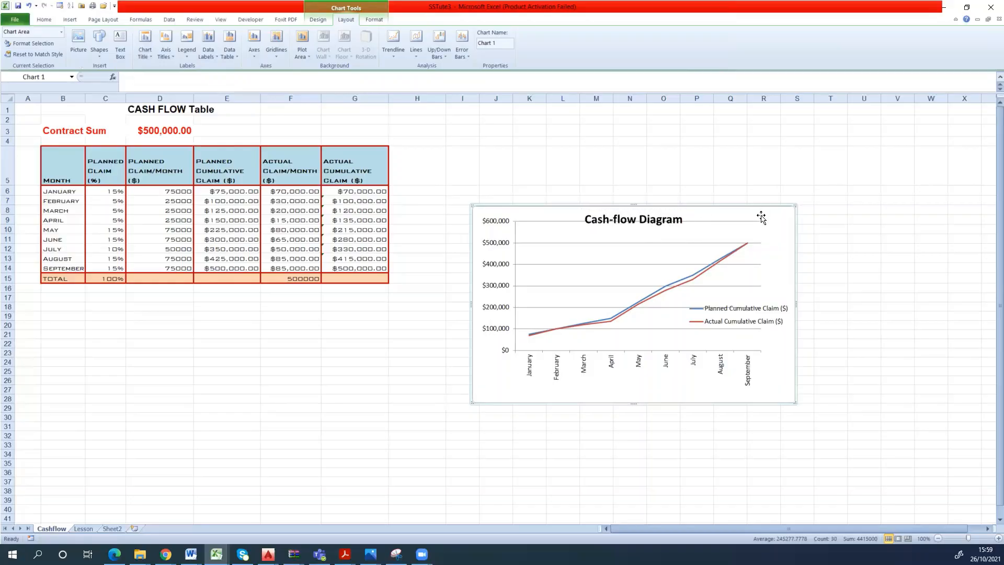
# - Move the line chart's plot area slightly down below the title and pull its left edge inward
pyautogui.click(699, 228)
pyautogui.moveTo(661, 260); pyautogui.dragTo(662, 267)
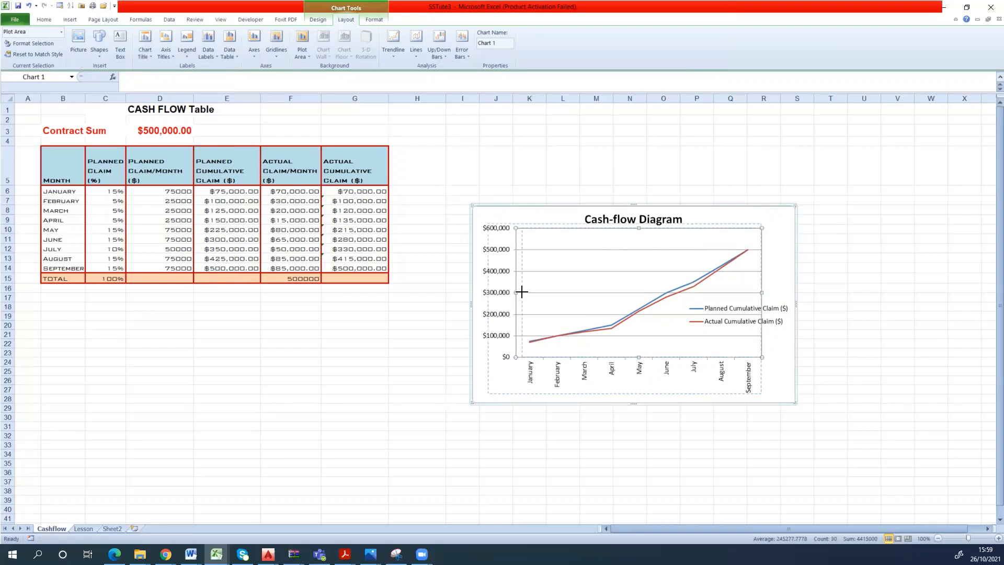
pyautogui.moveTo(516, 293); pyautogui.dragTo(523, 293)
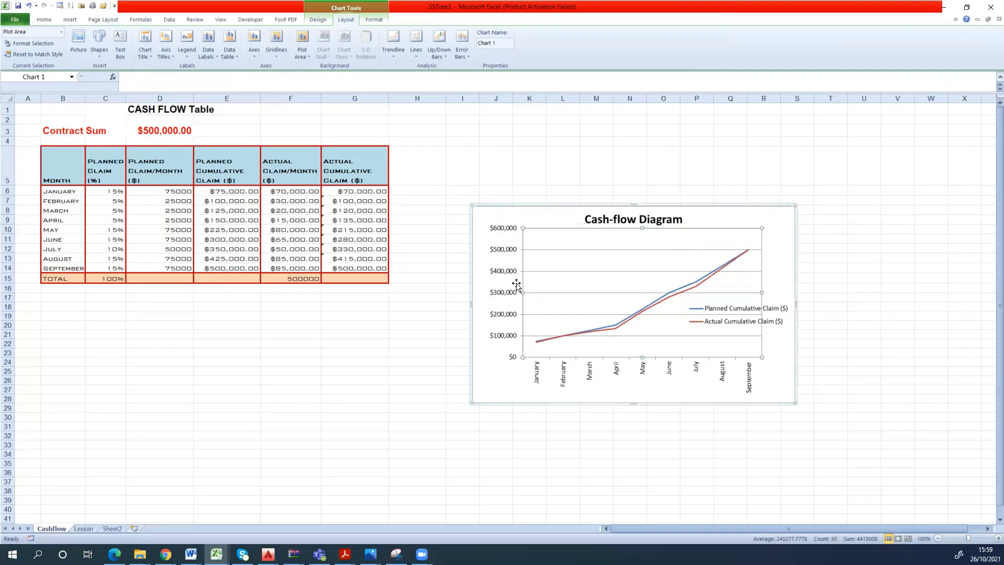
pyautogui.click(500, 317)
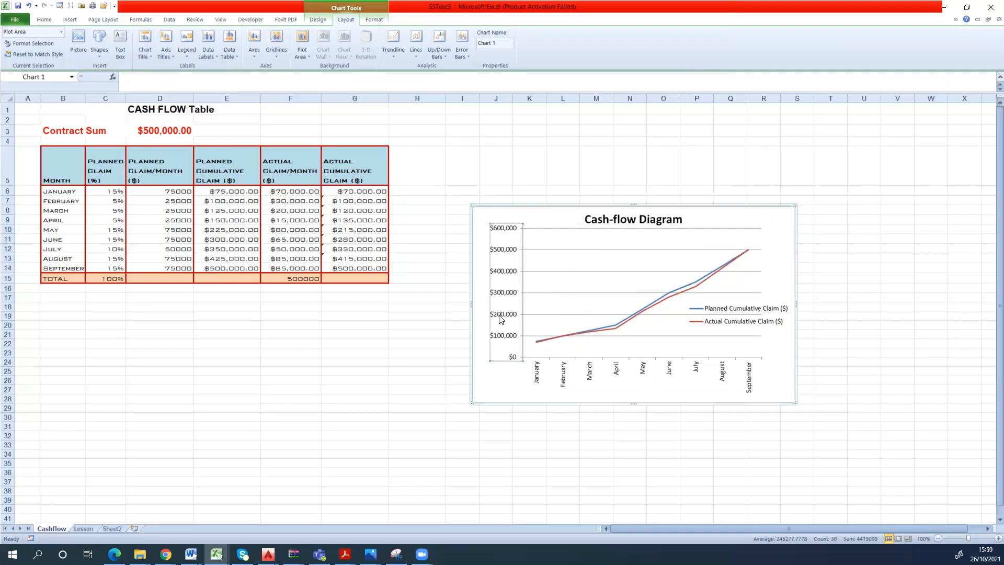
pyautogui.rightClick(500, 317)
pyautogui.press('Escape')
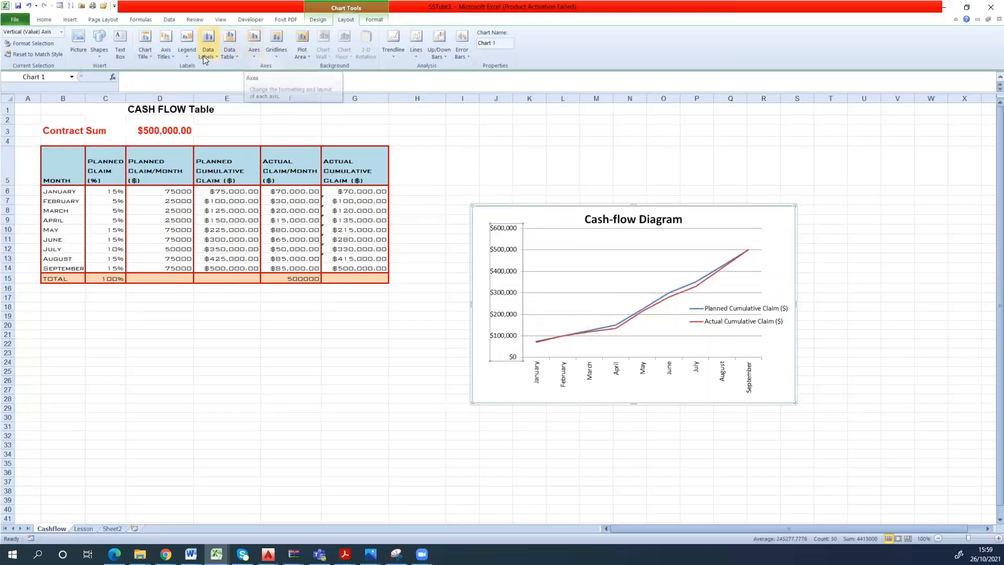
# - Add a rotated title to the line chart's primary vertical axis
pyautogui.click(173, 55)
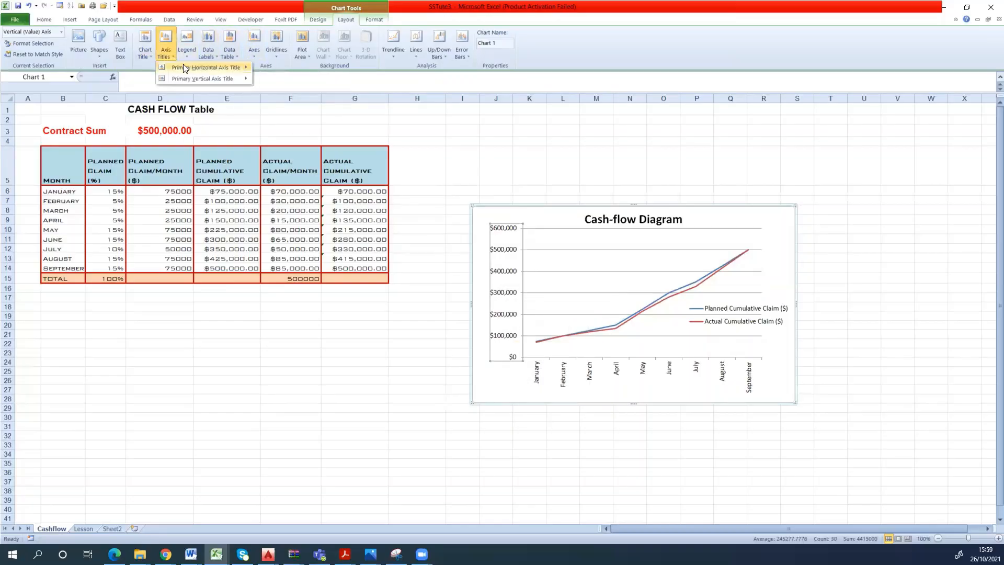
pyautogui.moveTo(239, 78)
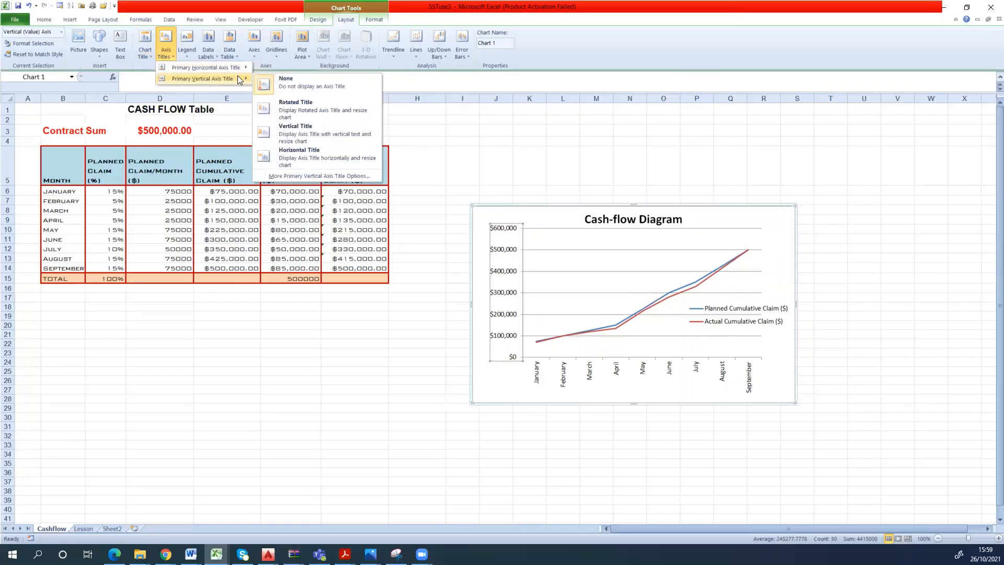
pyautogui.click(307, 109)
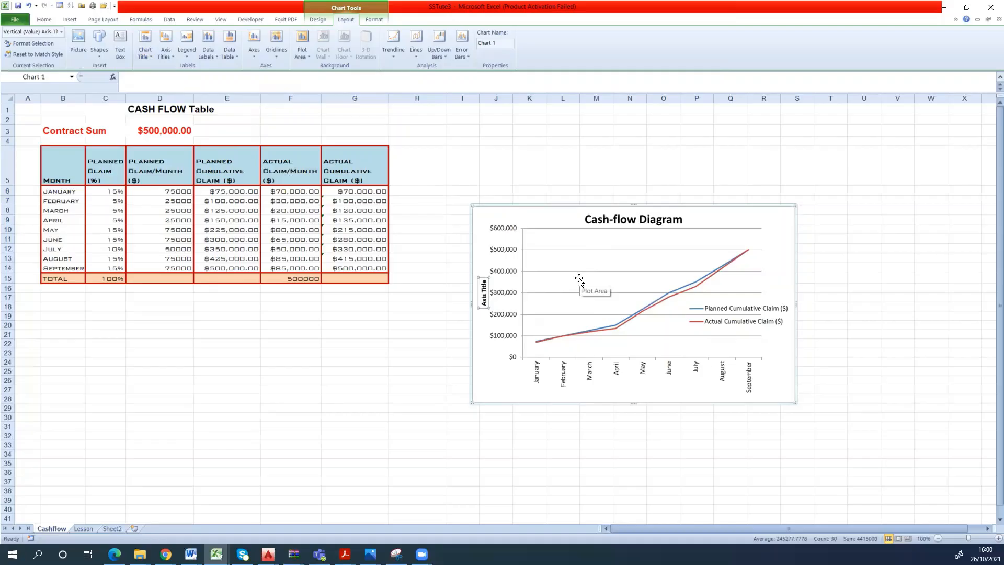
pyautogui.write('accum')
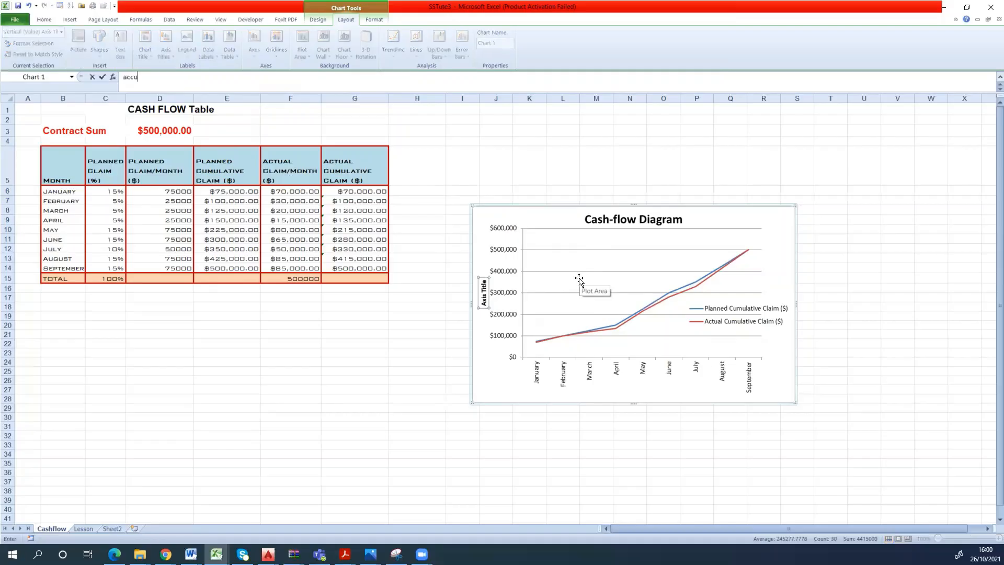
pyautogui.press('BackSpace')
pyautogui.press('BackSpace')
pyautogui.press('BackSpace')
pyautogui.press('BackSpace')
pyautogui.press('BackSpace')
pyautogui.write('Accu')
pyautogui.write('m')
pyautogui.press('BackSpace')
pyautogui.press('BackSpace')
pyautogui.press('BackSpace')
pyautogui.press('BackSpace')
pyautogui.press('BackSpace')
# - Set the vertical axis title text to "Cumulative Claim"
pyautogui.write('Cumulative Claim')
pyautogui.press('Return')
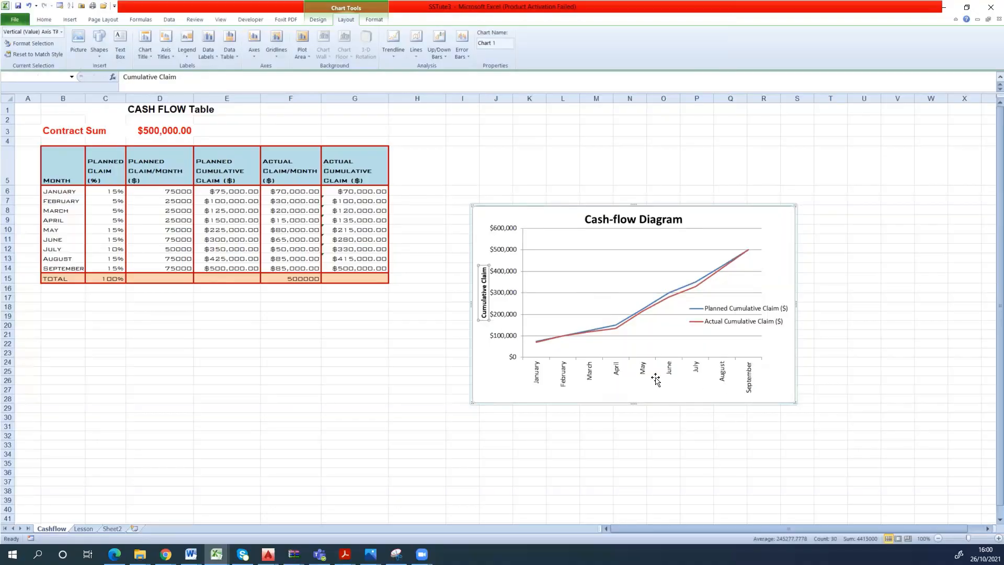
# - Give the line chart's chart area a solid light orange fill and its plot area a solid Tan, Background 2, Darker 10% fill
pyautogui.doubleClick(495, 360)
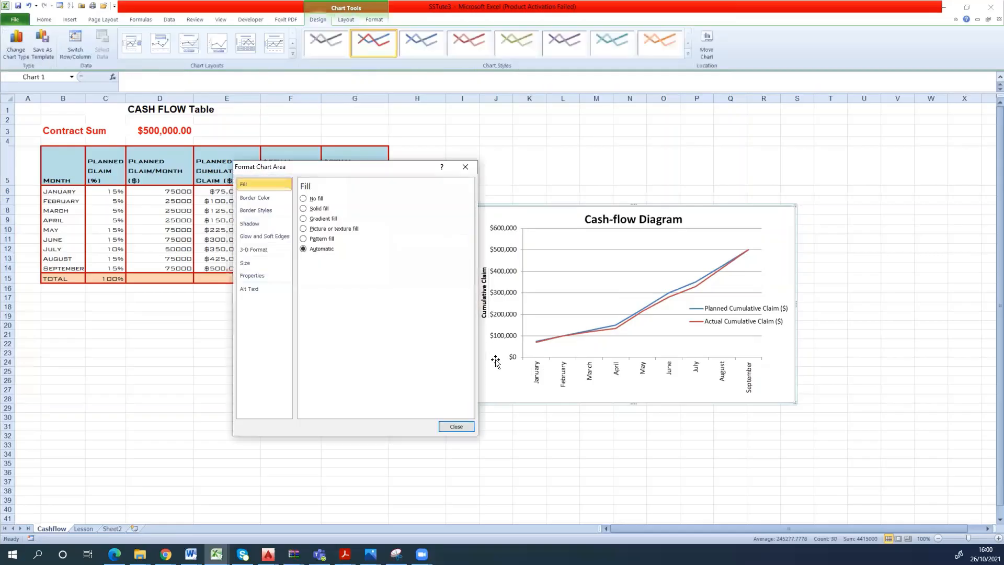
pyautogui.click(312, 210)
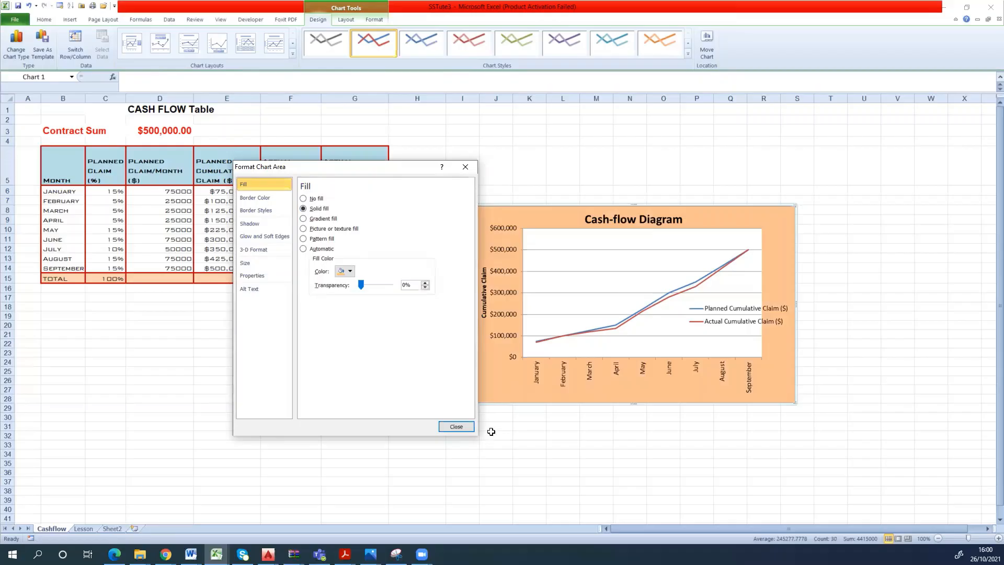
pyautogui.click(569, 288)
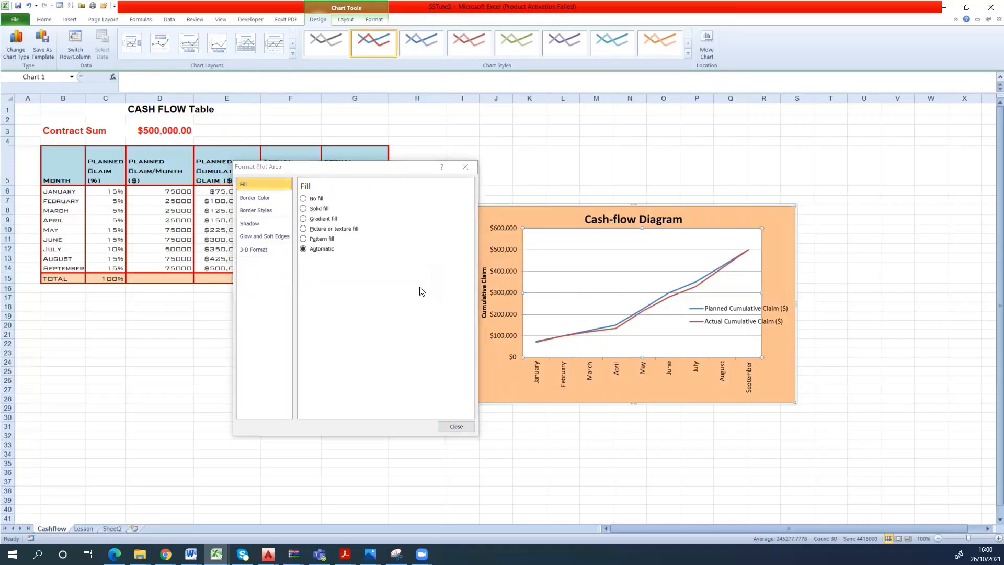
pyautogui.click(312, 209)
pyautogui.click(349, 271)
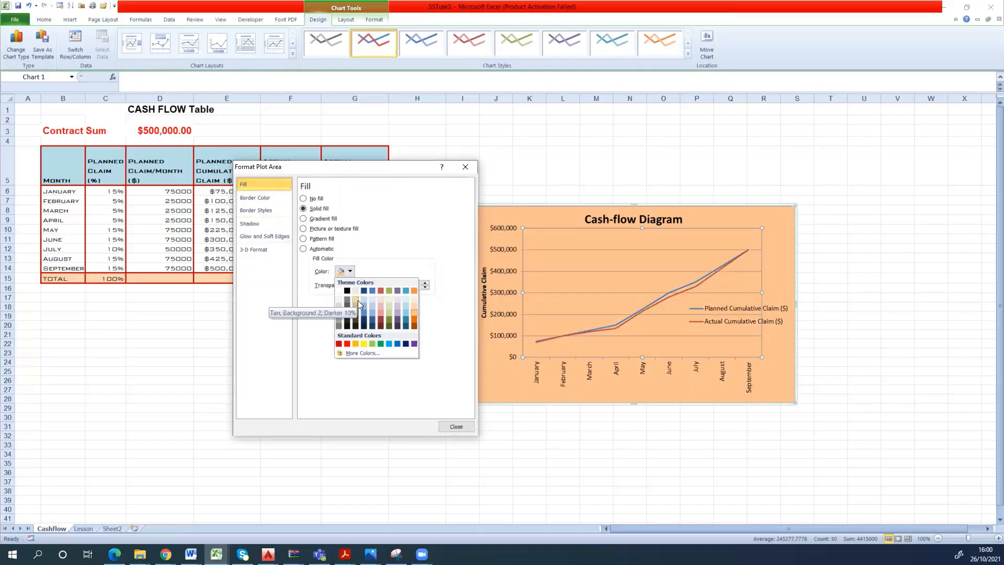
pyautogui.click(357, 300)
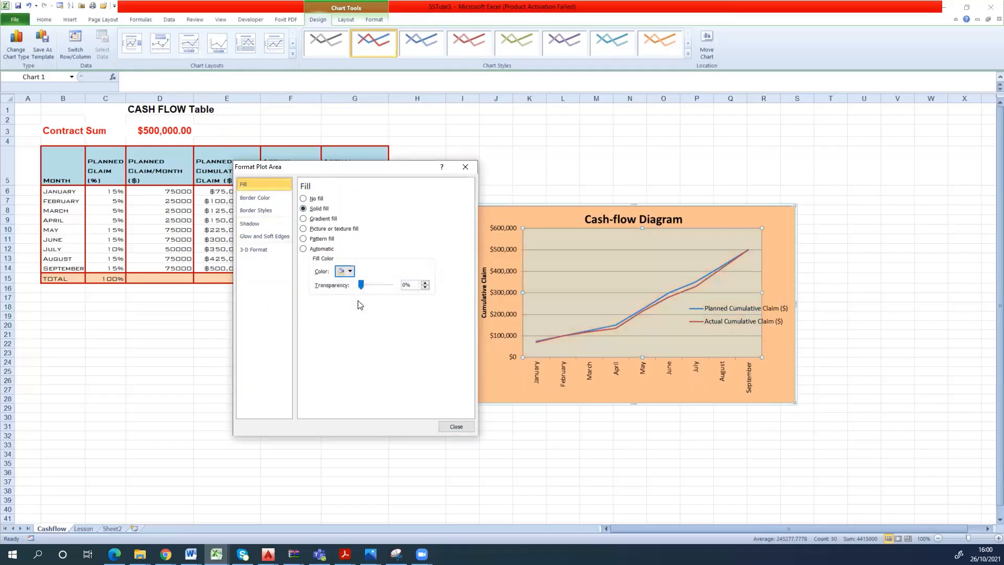
# - Format the line chart's vertical axis with a solid red line 1 pt wide
pyautogui.click(507, 313)
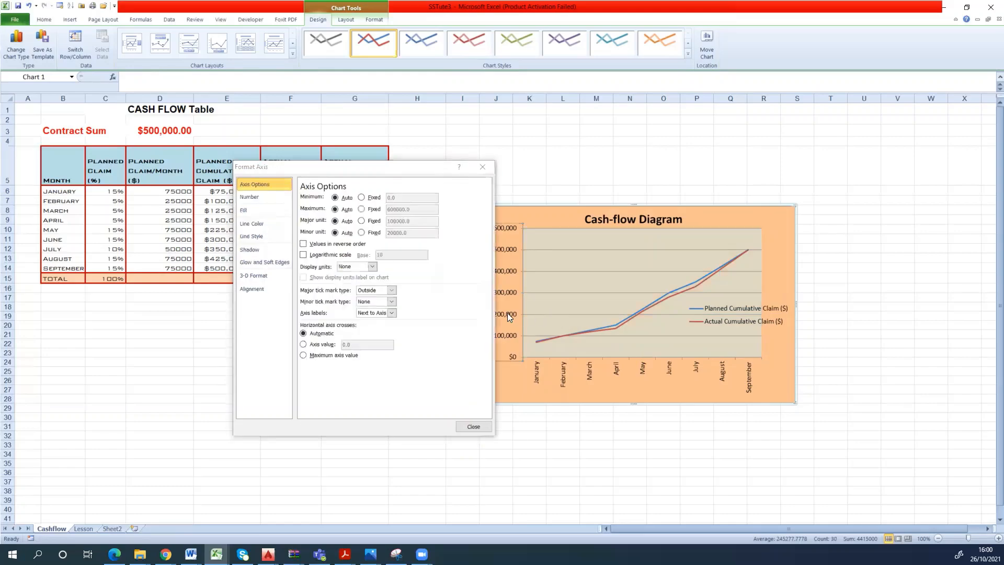
pyautogui.click(257, 224)
pyautogui.click(318, 209)
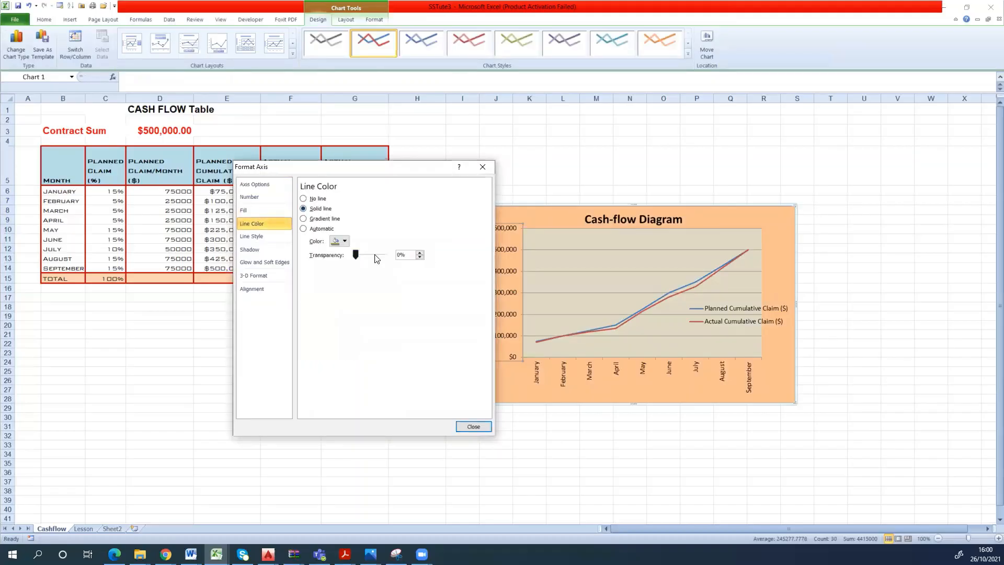
pyautogui.click(344, 241)
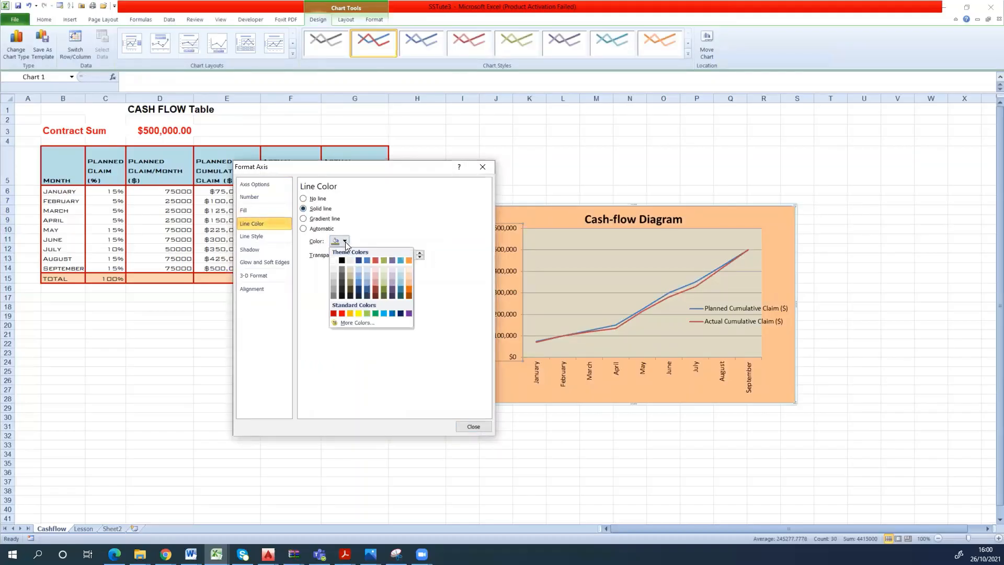
pyautogui.click(343, 313)
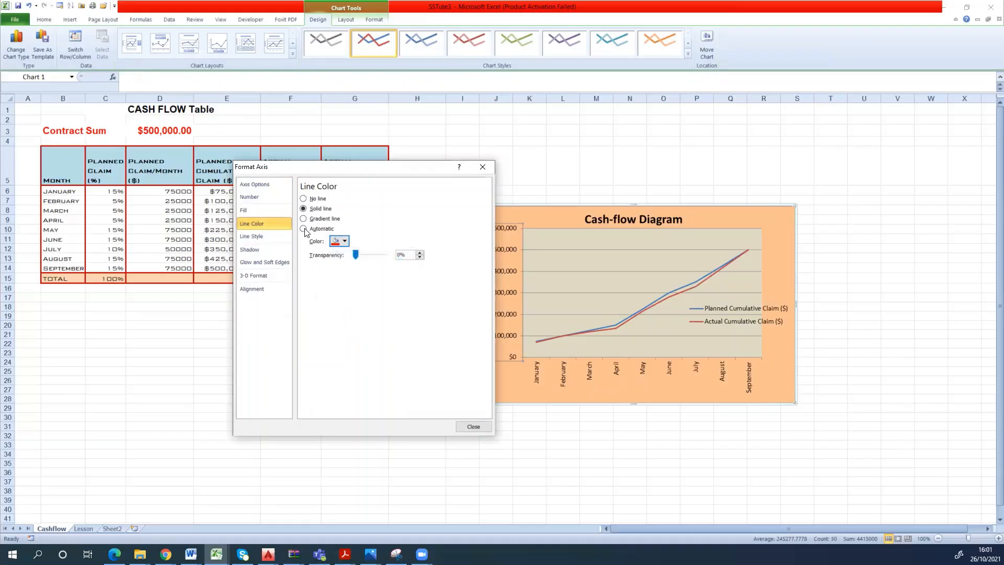
pyautogui.click(251, 236)
pyautogui.click(374, 195)
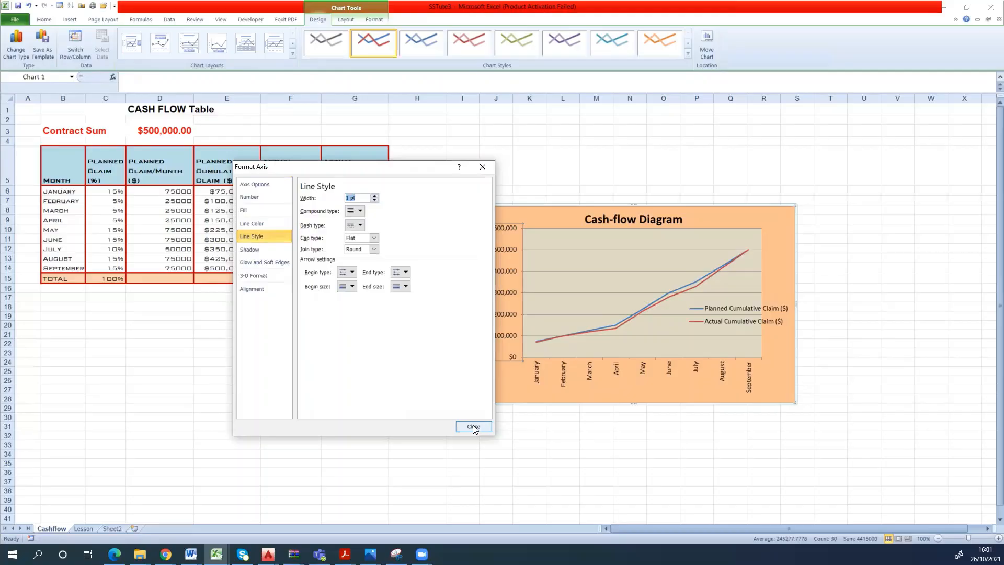
# - Format the line chart's horizontal axis with a solid red line and finish formatting the chart
pyautogui.click(565, 368)
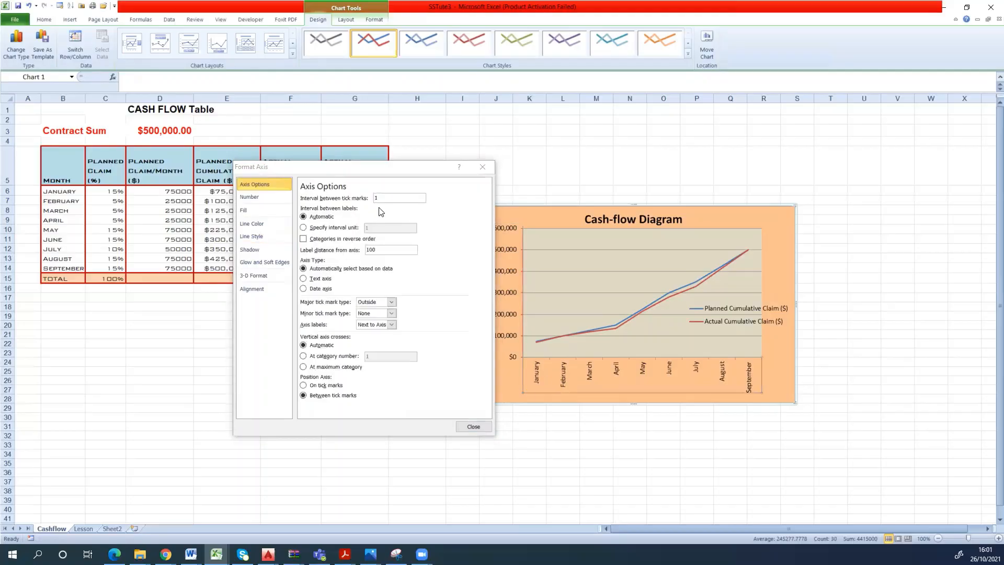
pyautogui.click(276, 224)
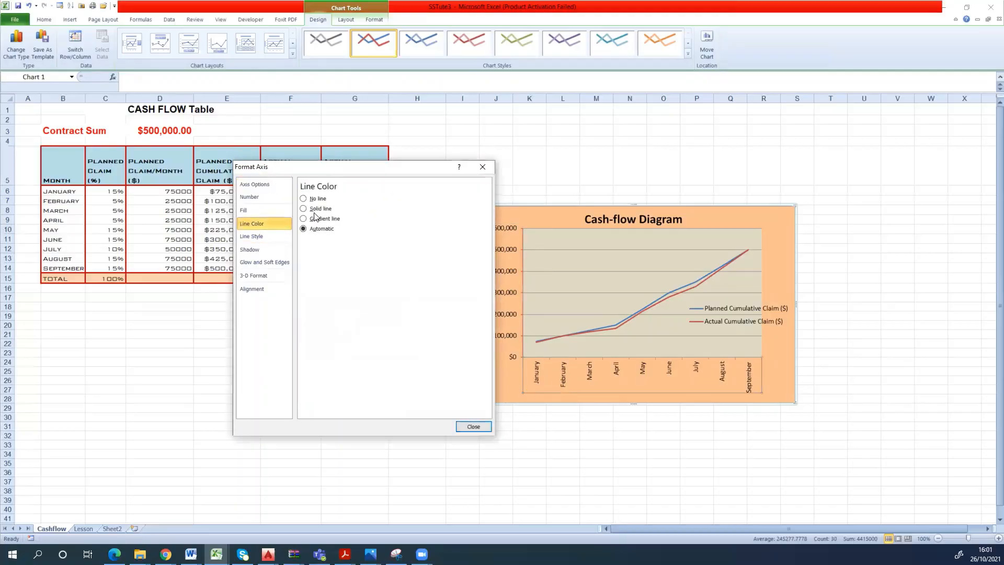
pyautogui.click(317, 209)
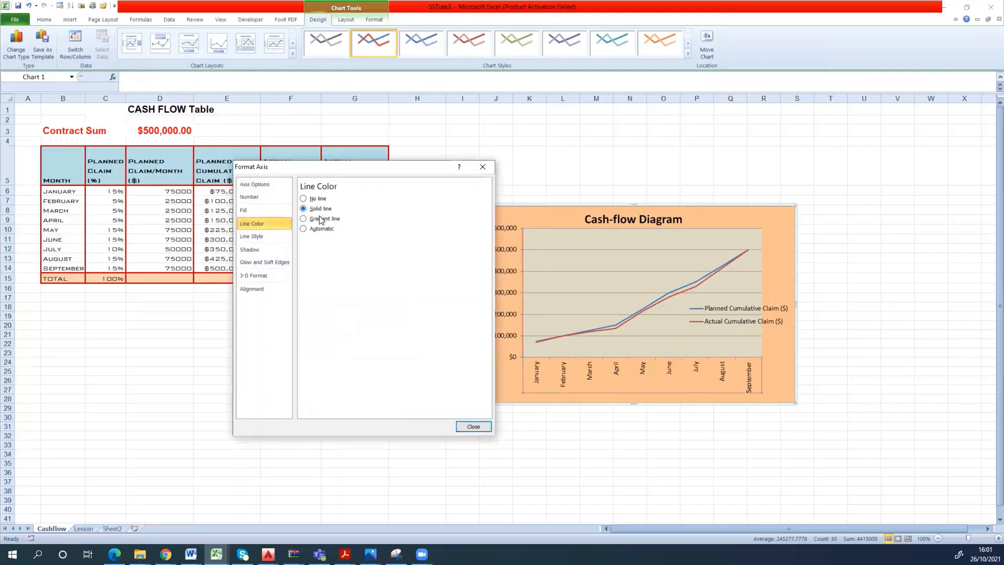
pyautogui.click(263, 211)
pyautogui.click(267, 236)
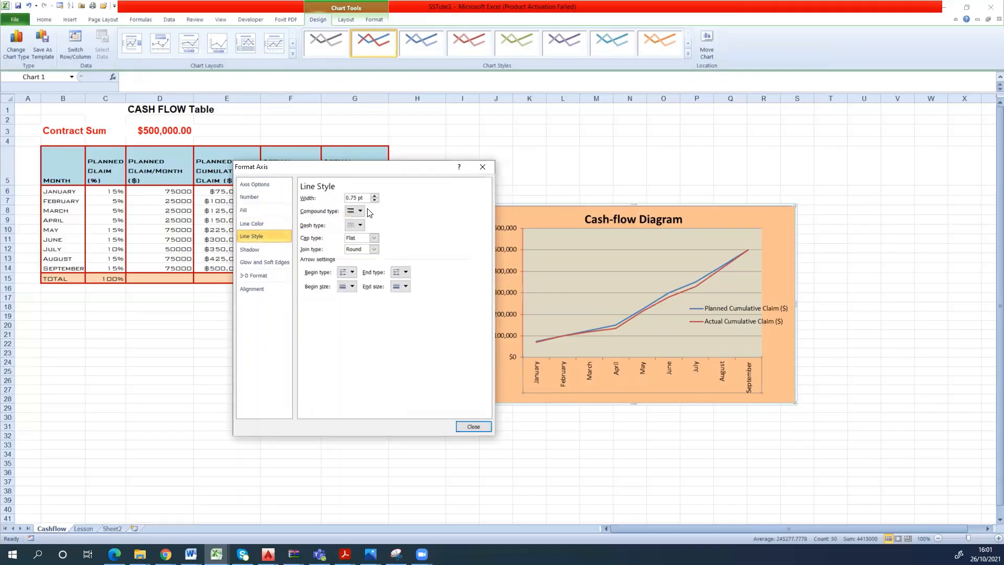
pyautogui.click(466, 428)
pyautogui.click(573, 444)
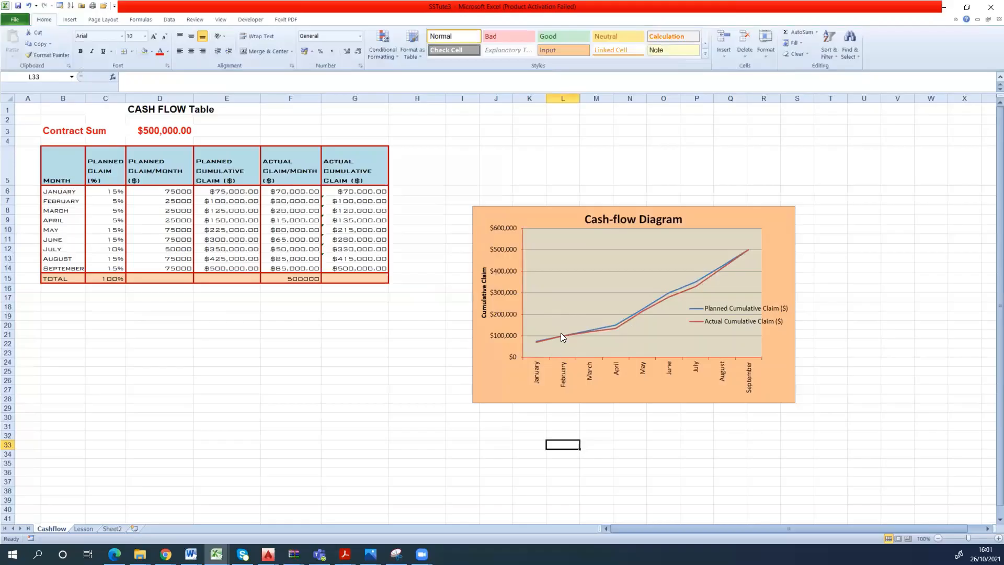
pyautogui.moveTo(562, 336)
pyautogui.moveTo(67, 161); pyautogui.dragTo(67, 191)
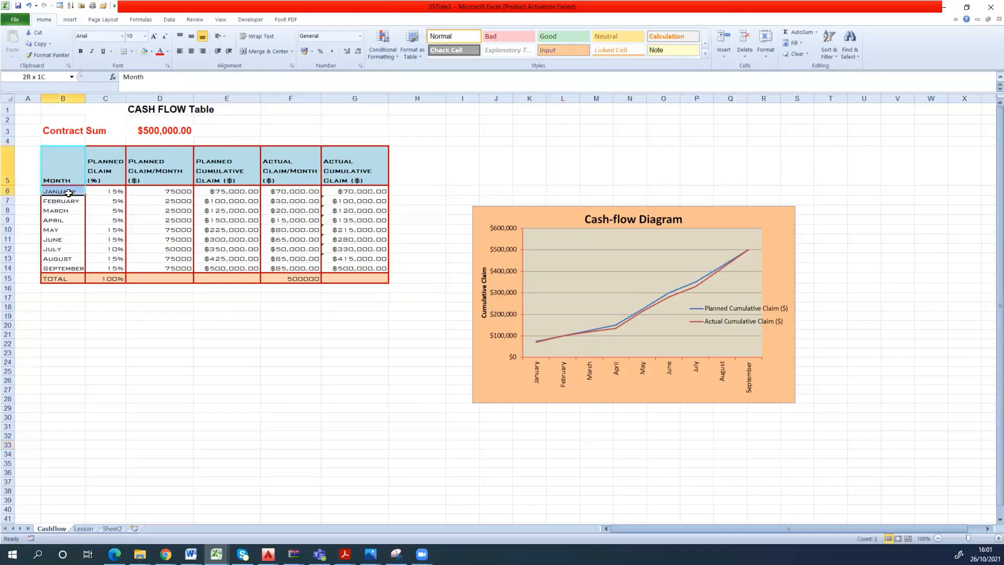
pyautogui.moveTo(216, 334); pyautogui.dragTo(218, 326)
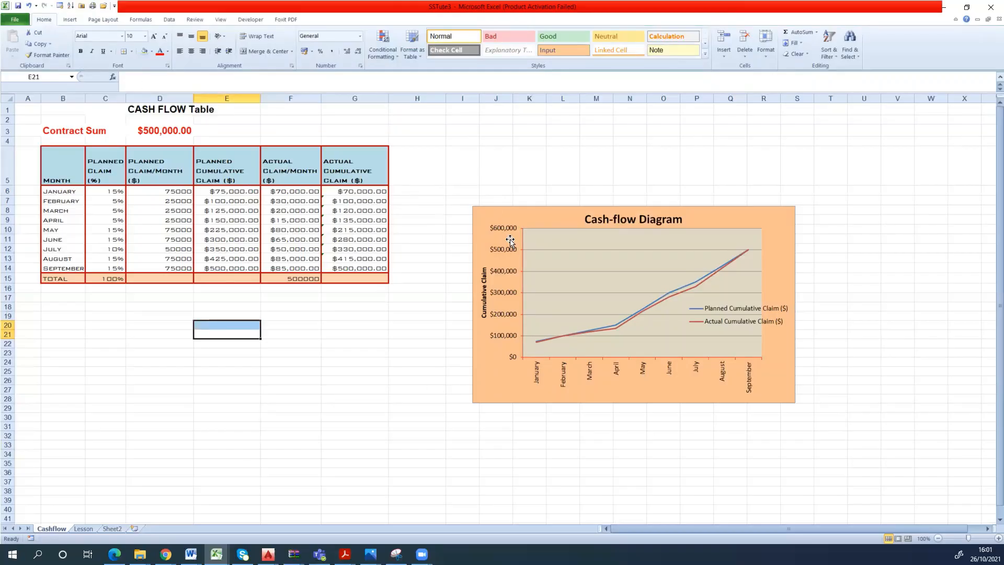
pyautogui.click(549, 297)
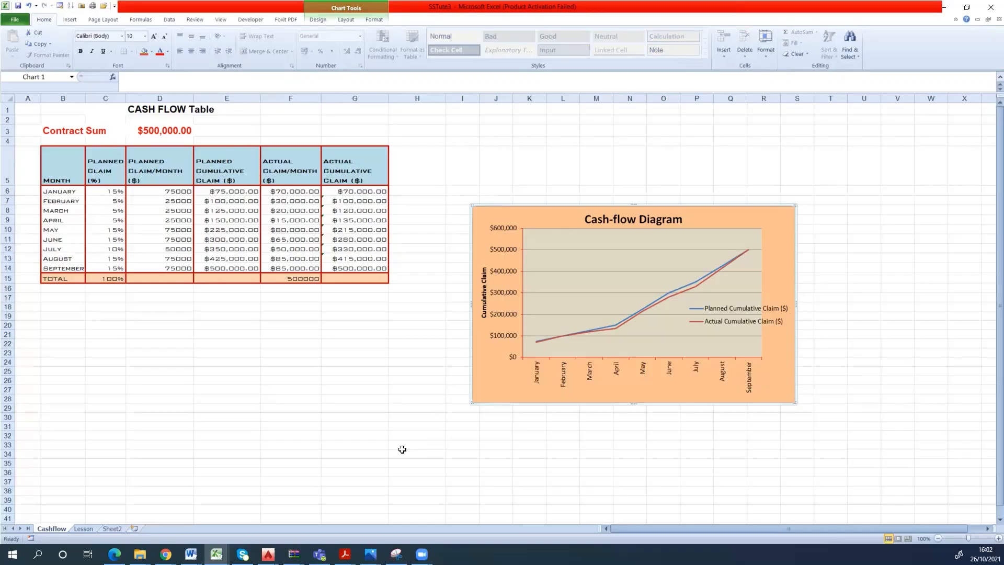
pyautogui.moveTo(390, 443); pyautogui.dragTo(383, 442)
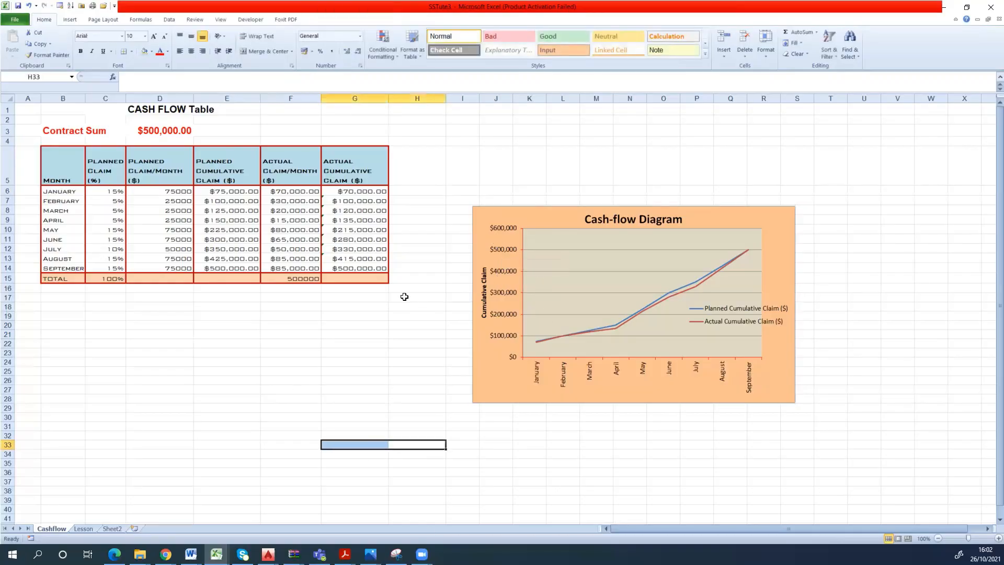
pyautogui.click(271, 333)
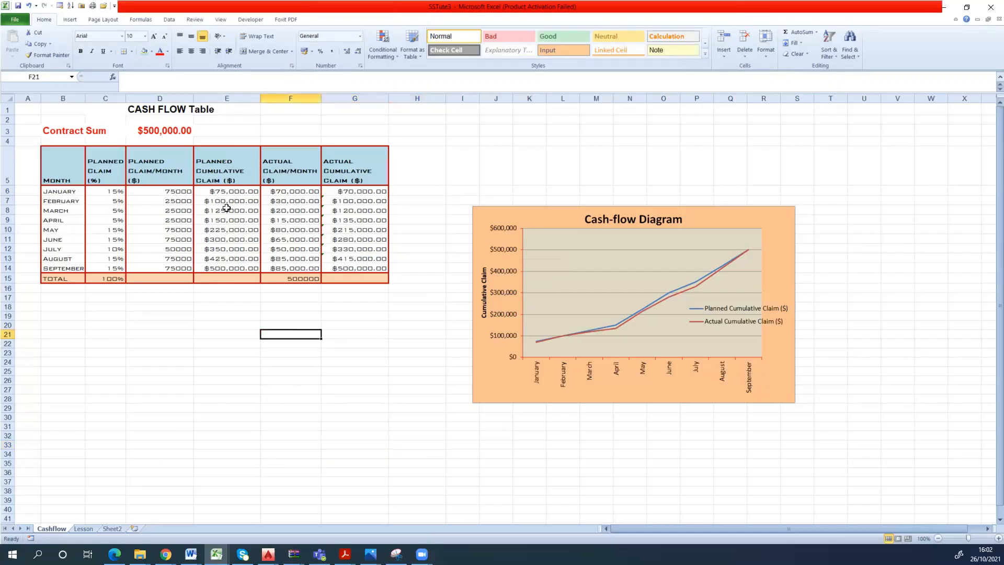
# - Move the cash-flow chart up and slightly left so its top edge aligns with the table's header row
pyautogui.moveTo(571, 209); pyautogui.dragTo(543, 143)
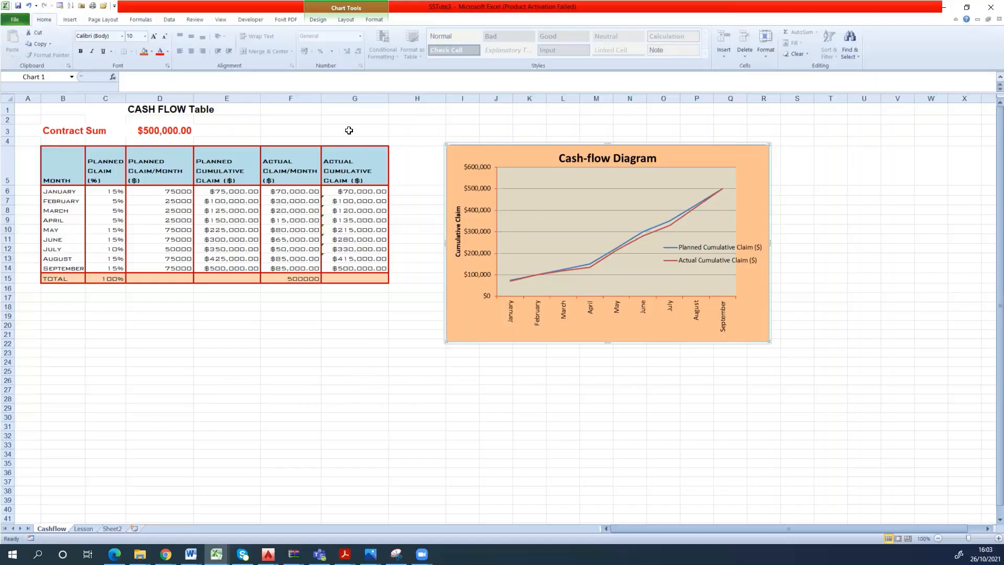
# - Protect the Cashflow sheet with a password, keeping the default user permissions, and re-enter the password to confirm
pyautogui.click(225, 20)
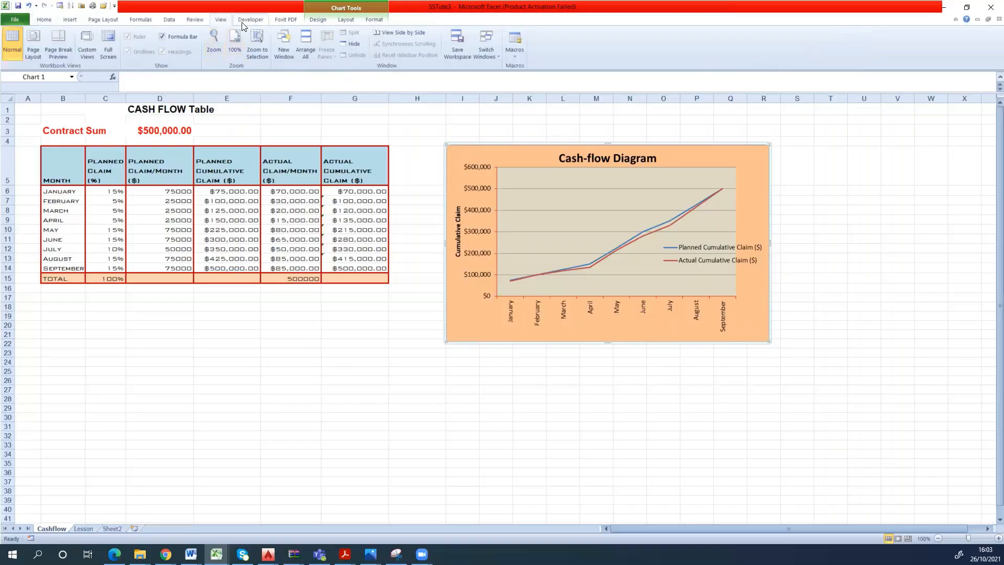
pyautogui.click(202, 21)
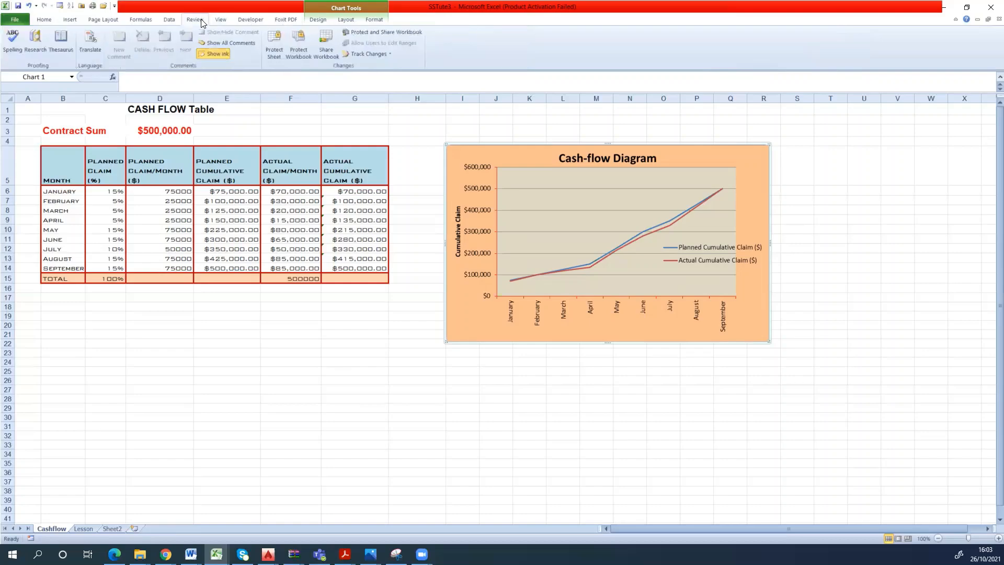
pyautogui.click(268, 38)
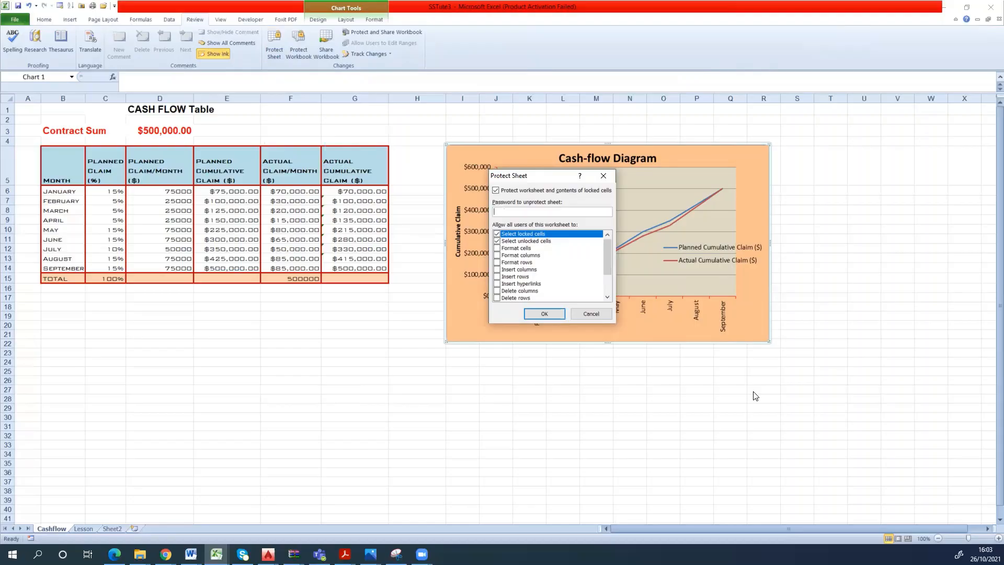
pyautogui.write('12')
pyautogui.click(553, 315)
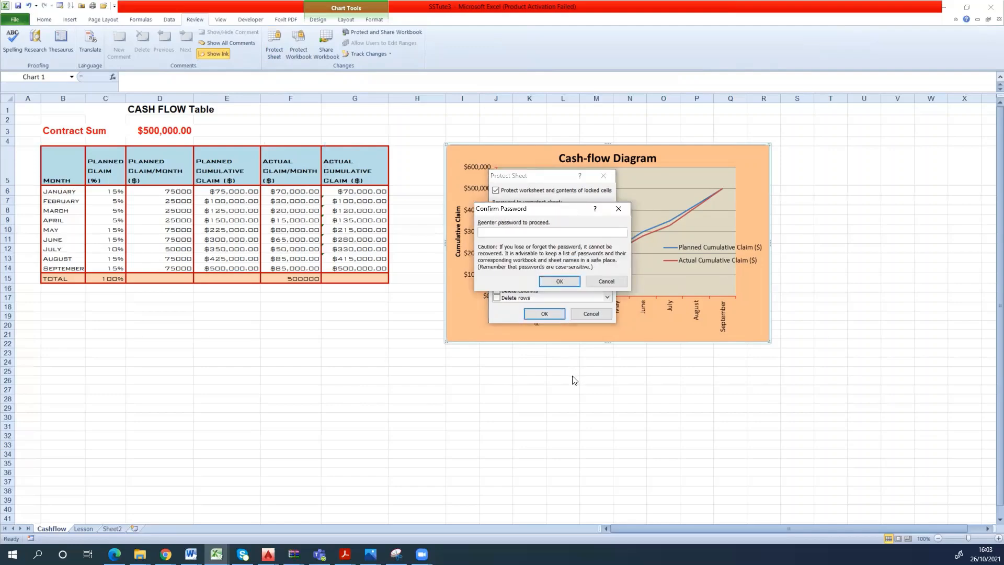
pyautogui.write('1234')
pyautogui.click(560, 277)
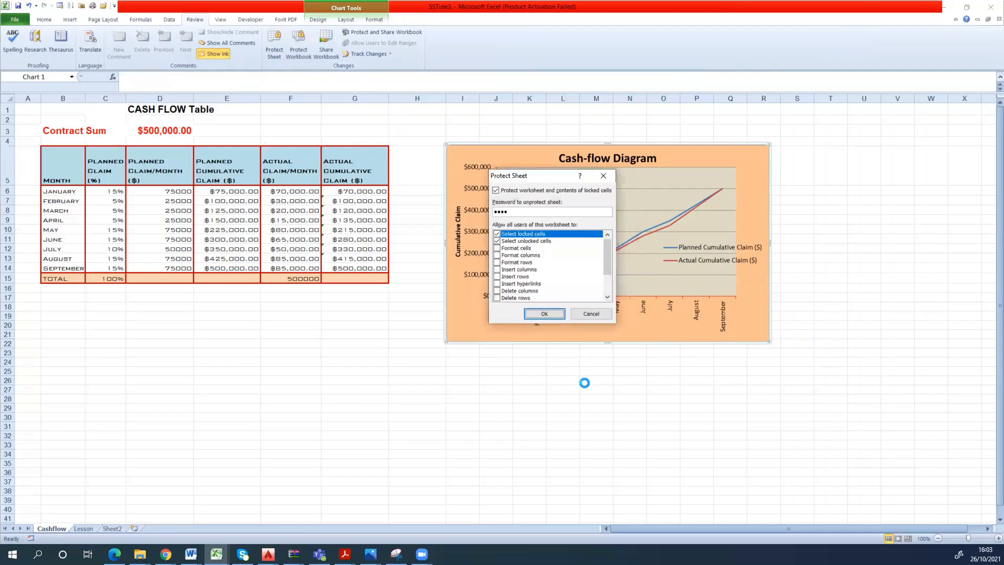
# - Test the sheet protection by trying to edit cells K29, G10 and J27
pyautogui.doubleClick(534, 412)
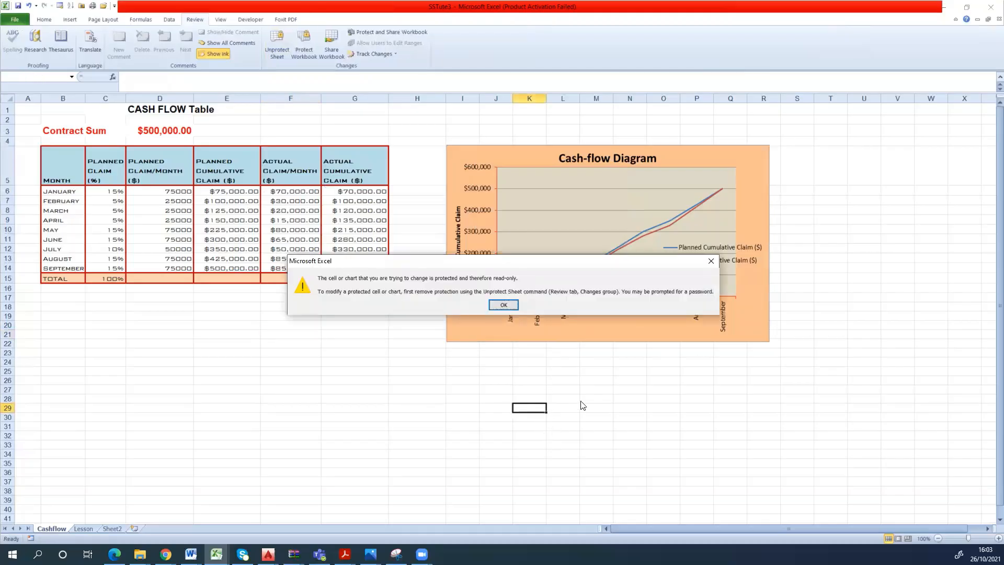
pyautogui.click(503, 305)
pyautogui.click(378, 233)
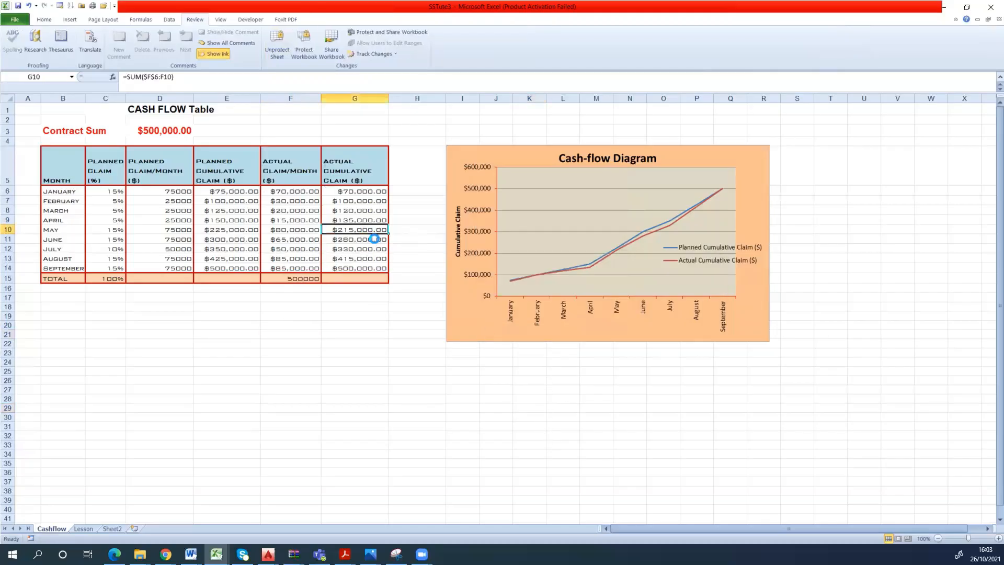
pyautogui.click(503, 305)
pyautogui.click(507, 389)
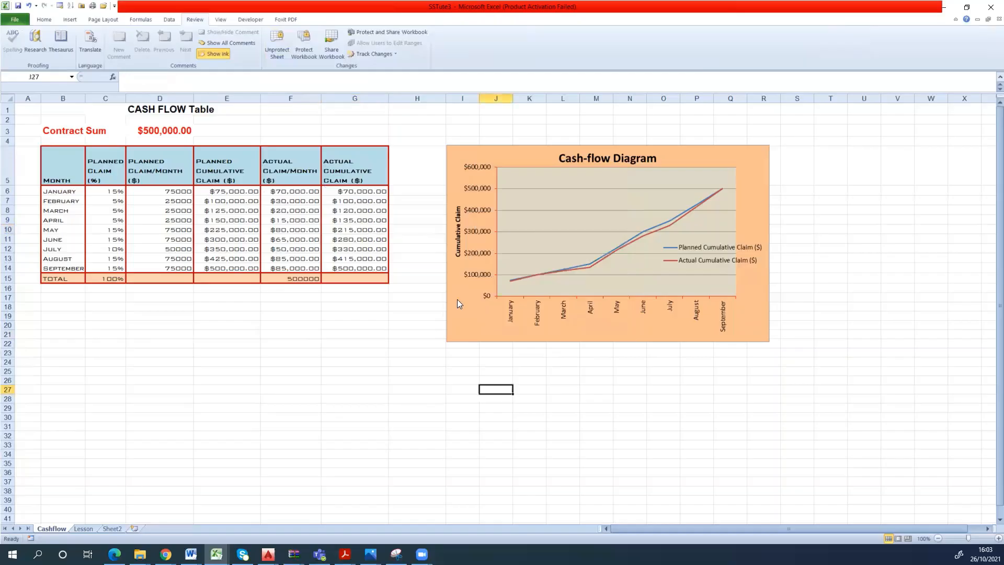
pyautogui.click(503, 305)
pyautogui.click(415, 336)
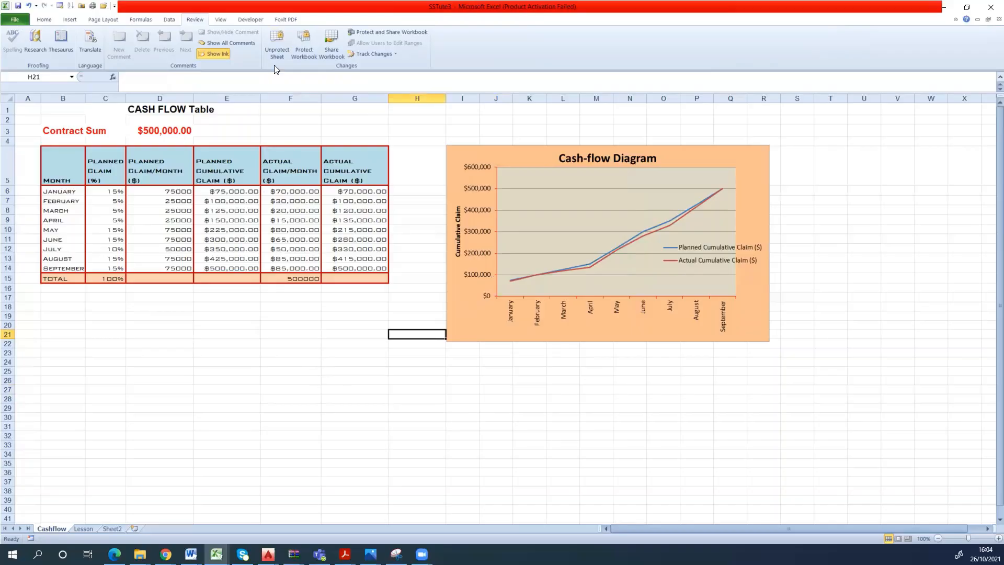
# - Unprotect the Cashflow sheet by entering the sheet password
pyautogui.click(279, 44)
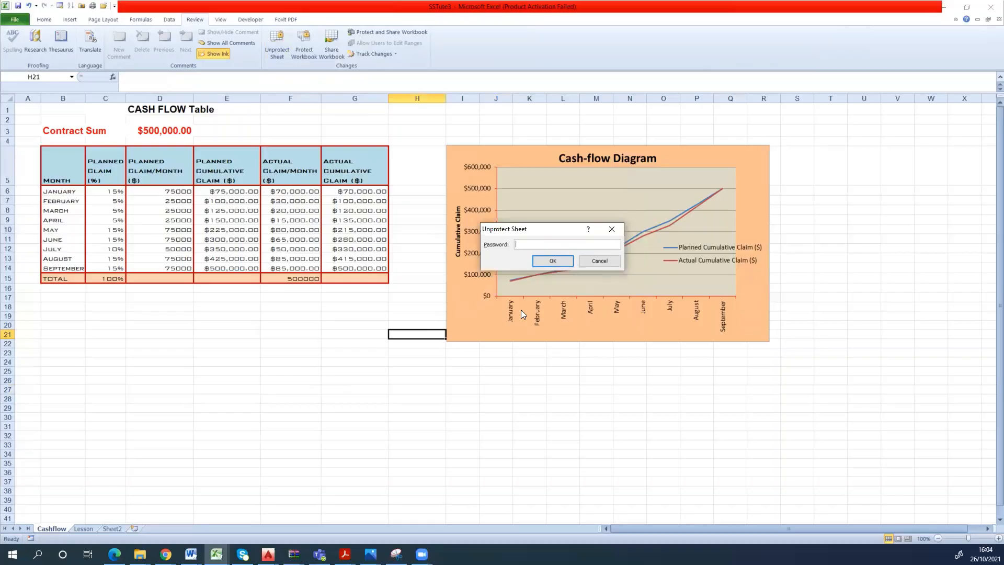
pyautogui.write('1234')
pyautogui.click(551, 263)
# - Test editing on the unprotected sheet by entering "fadf" in cell K27 and deleting it
pyautogui.click(533, 392)
pyautogui.write('fadf')
pyautogui.click(607, 408)
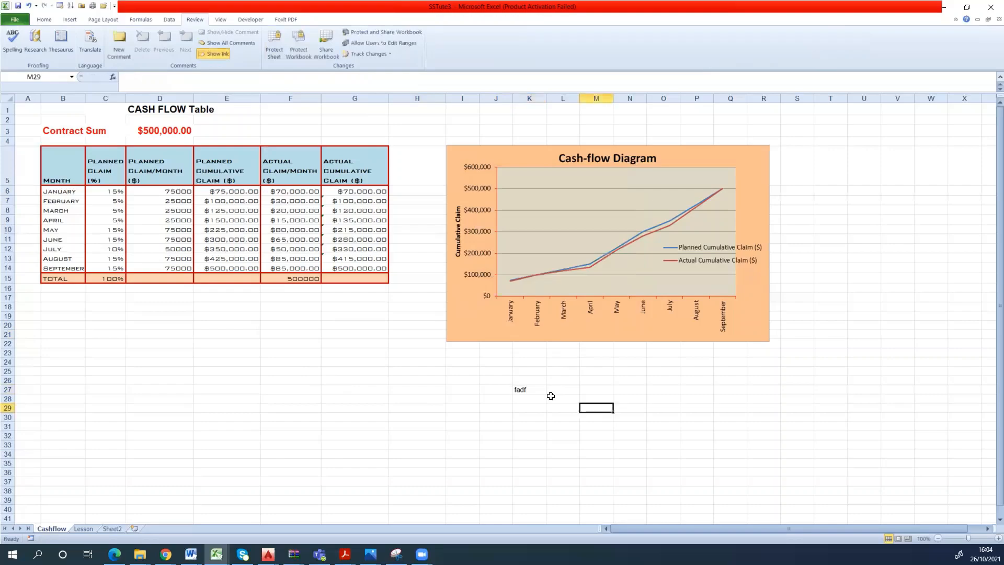
pyautogui.click(535, 390)
pyautogui.press('Delete')
pyautogui.click(581, 407)
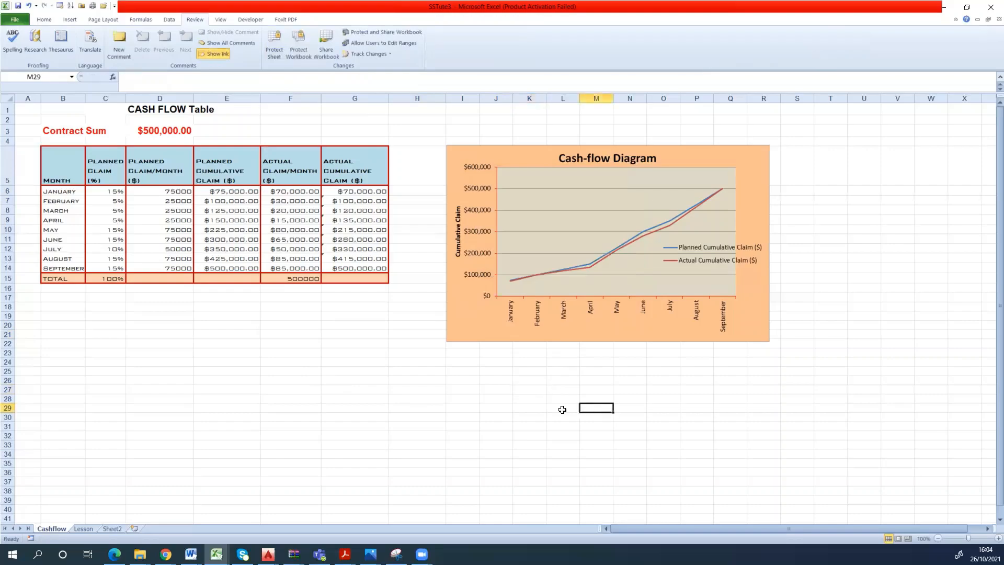